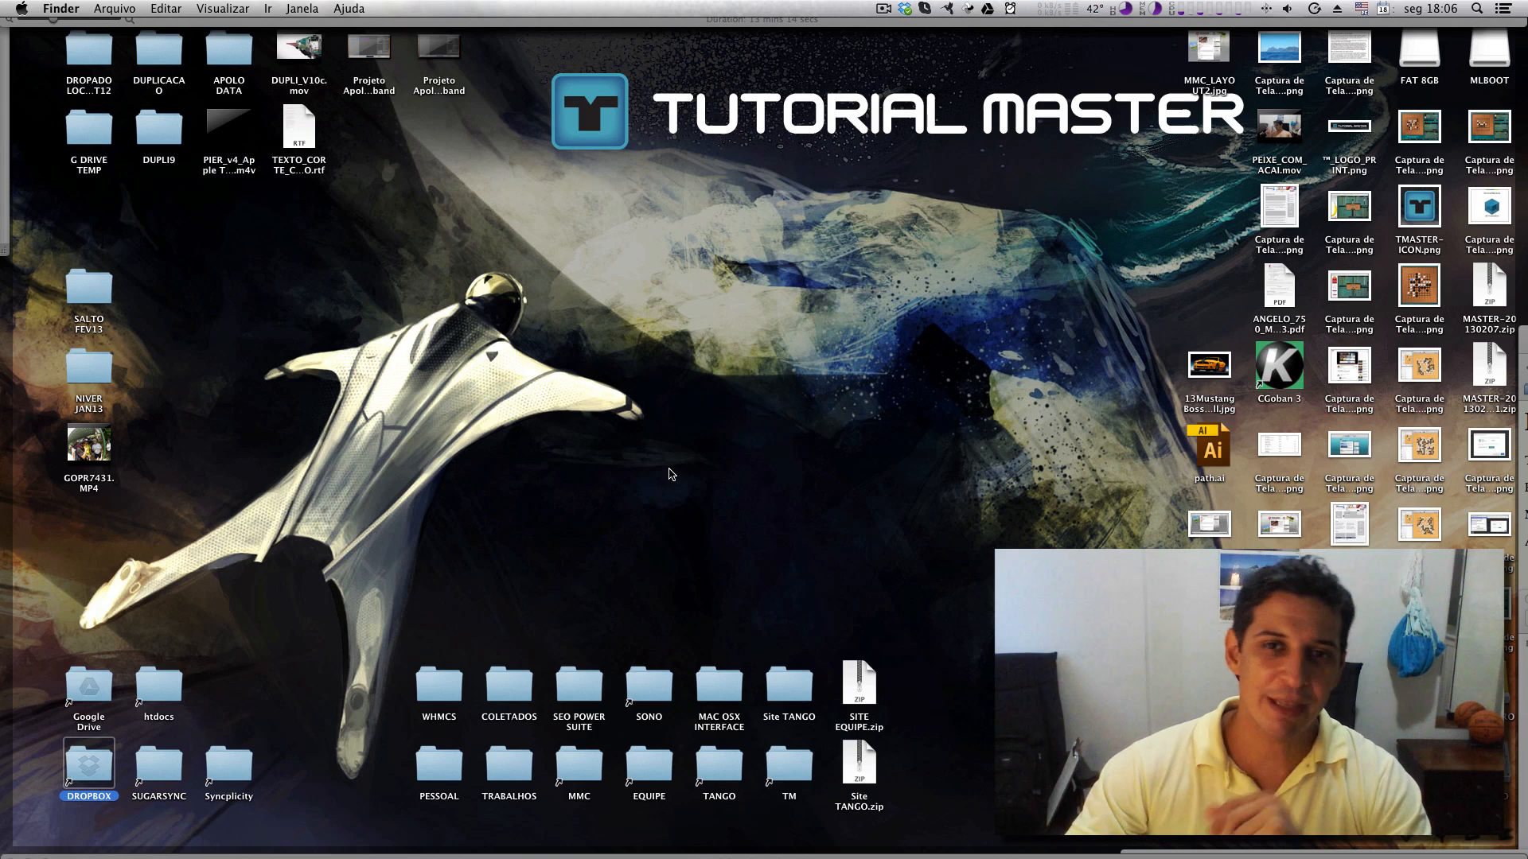
Switch to Photoshop and reposition and enlarge the CARTAO_MENDES_v4_880x508.psd window so grey margins surround the card
click(940, 837)
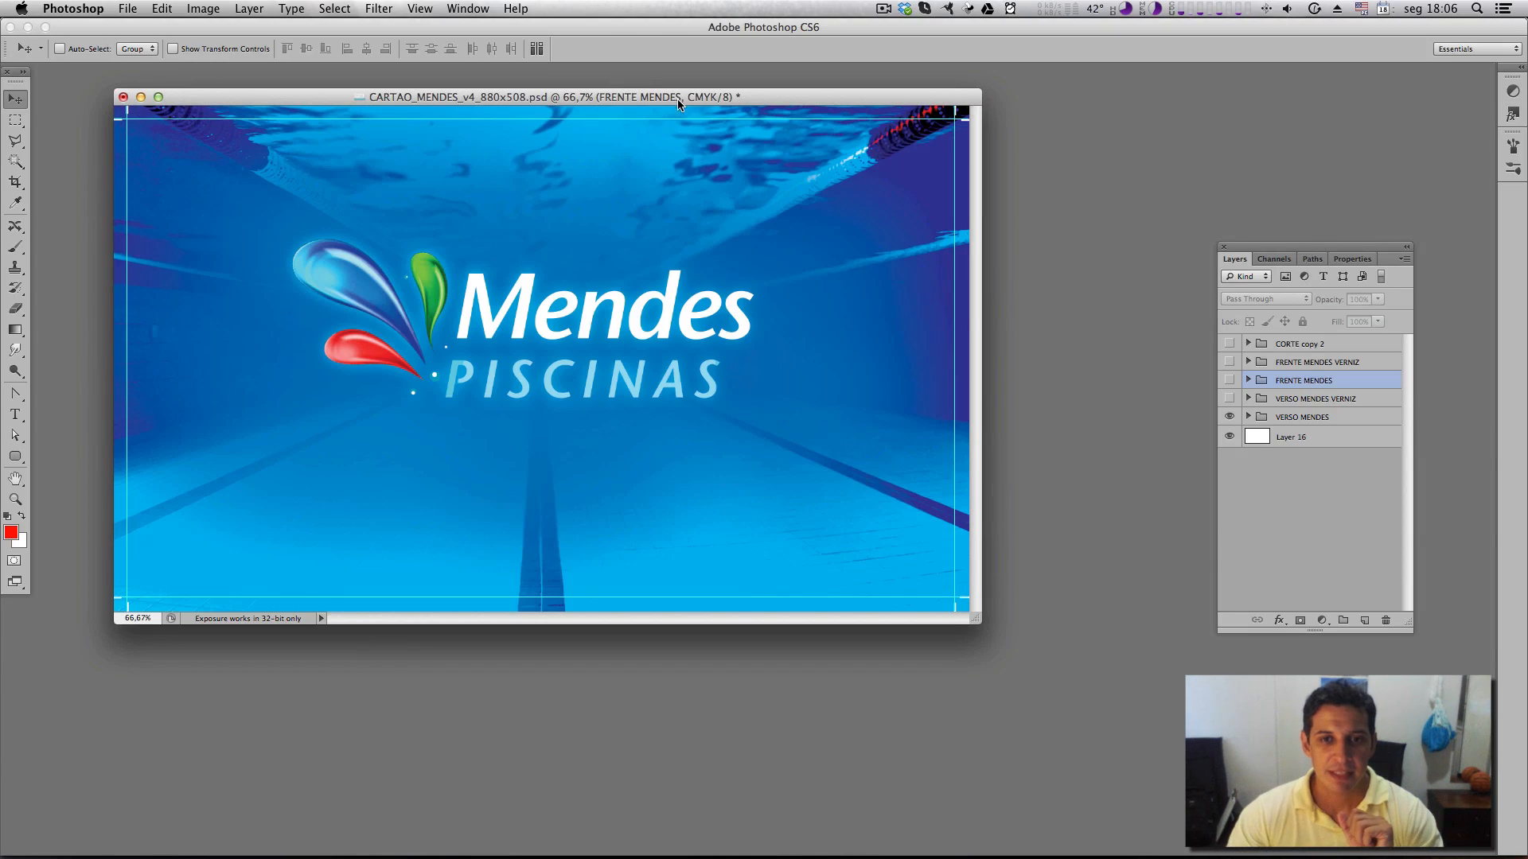
drag(678, 102, 733, 142)
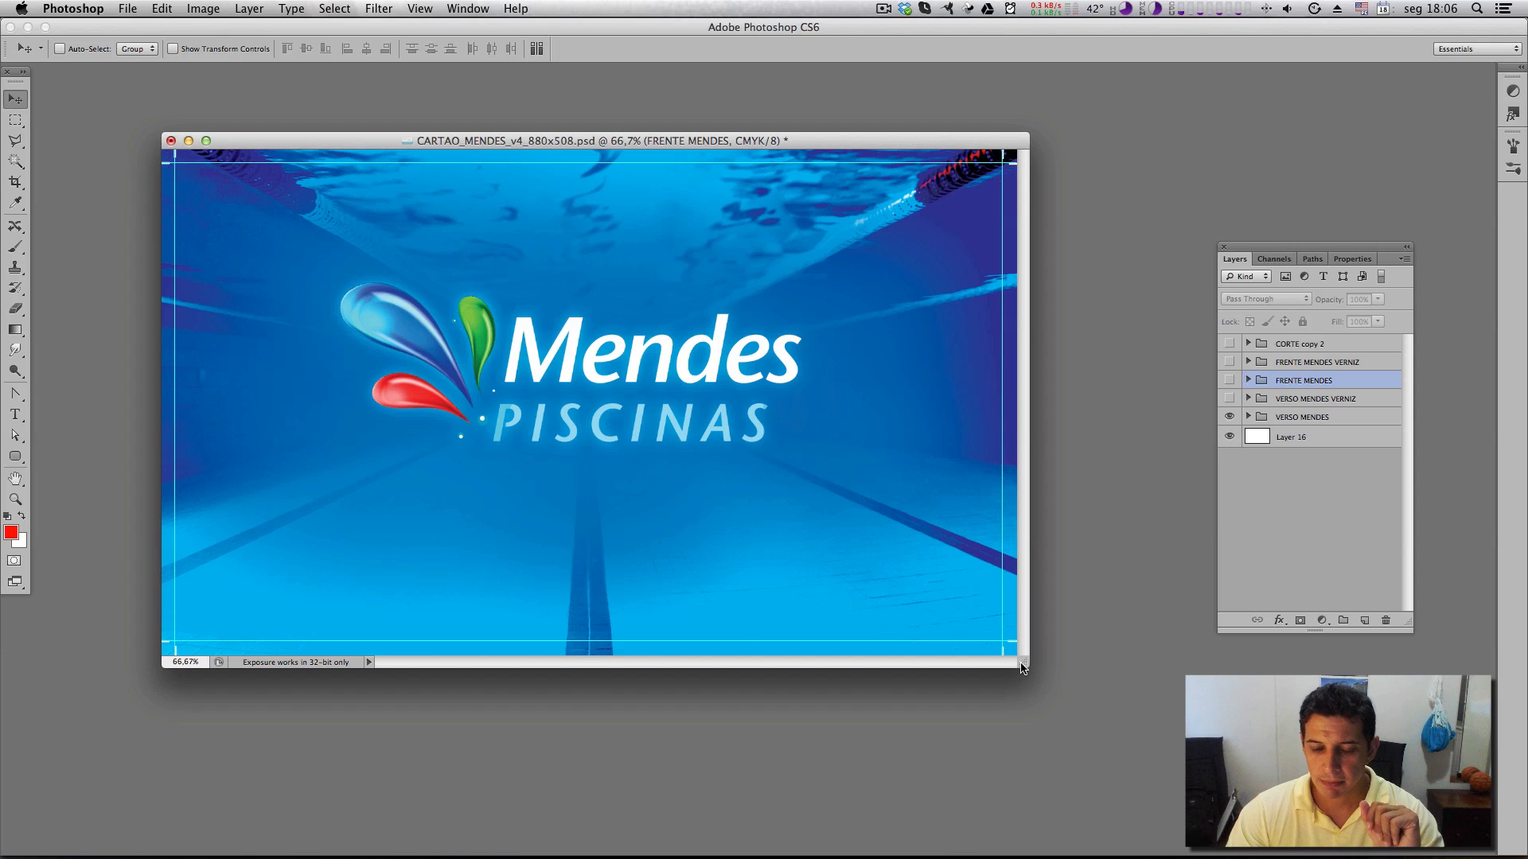
drag(1022, 667, 1068, 727)
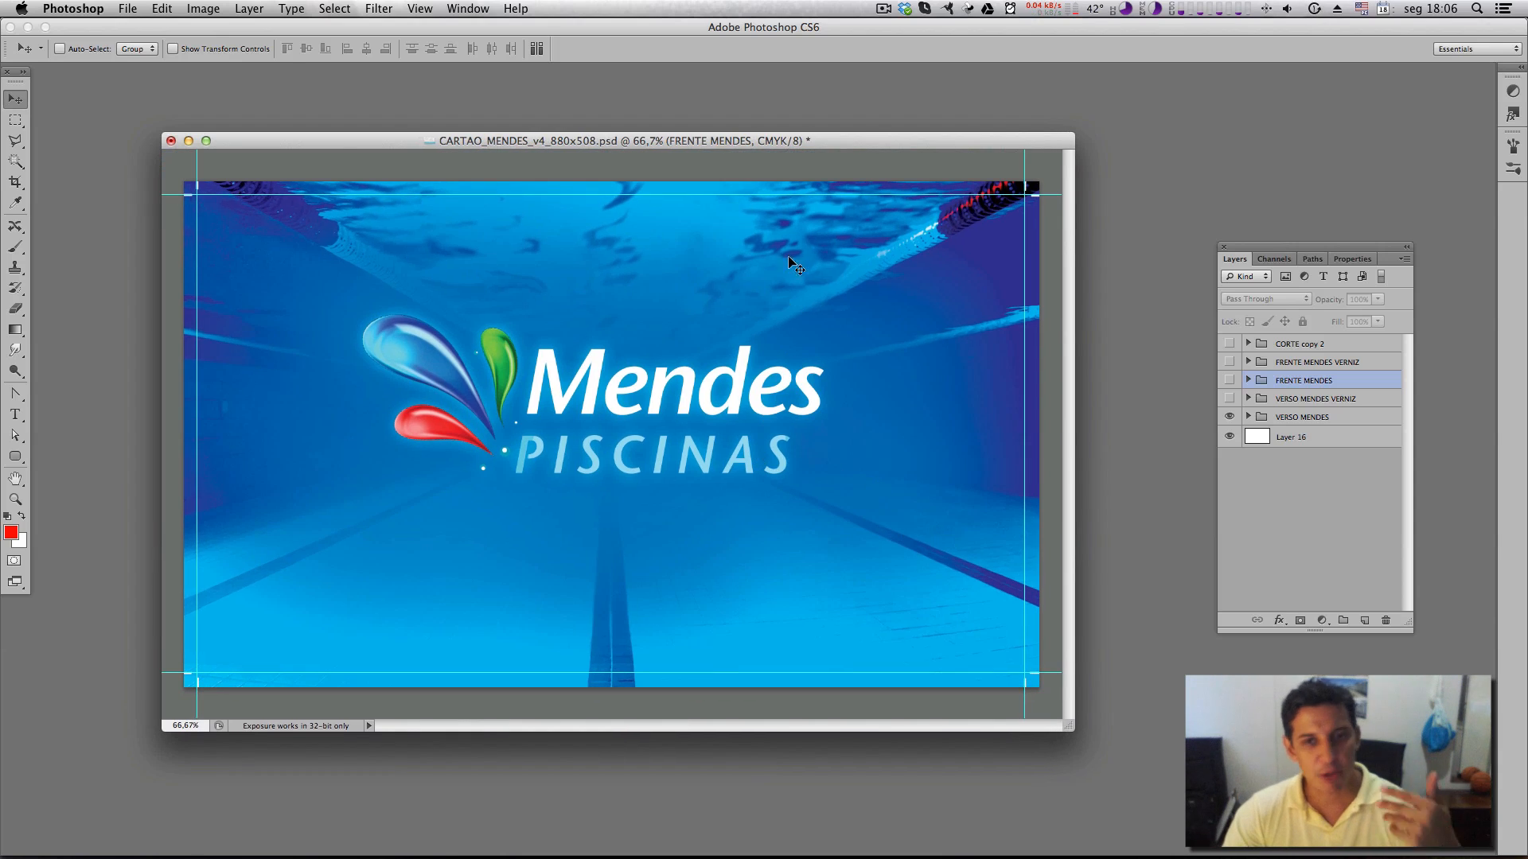
drag(830, 144, 794, 130)
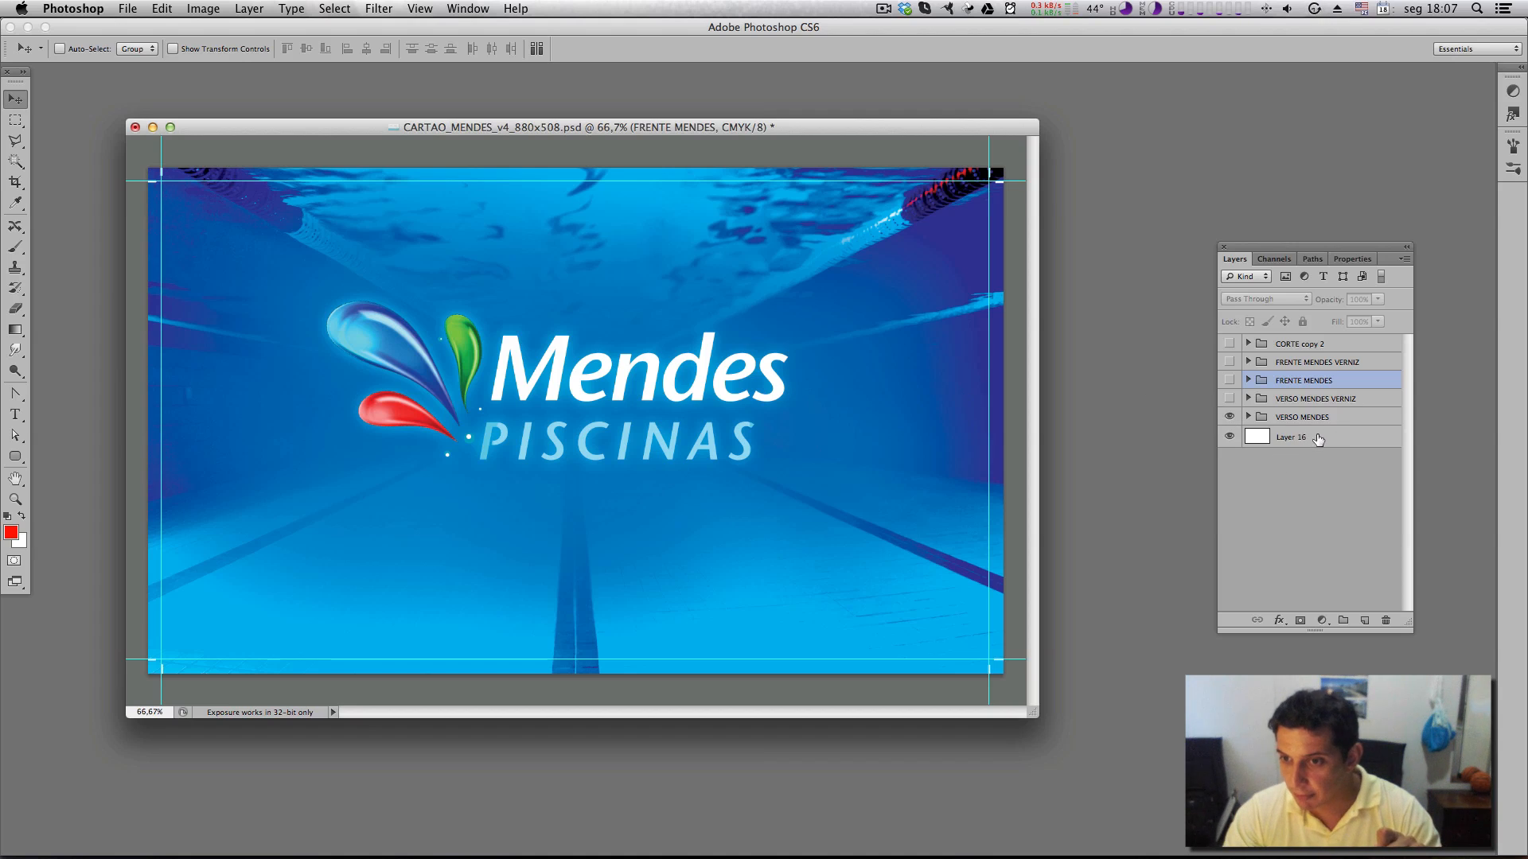
Expand the VERSO MENDES group and hide its Vector Smart Object logo and Layer 10, leaving room around the canvas
click(1270, 418)
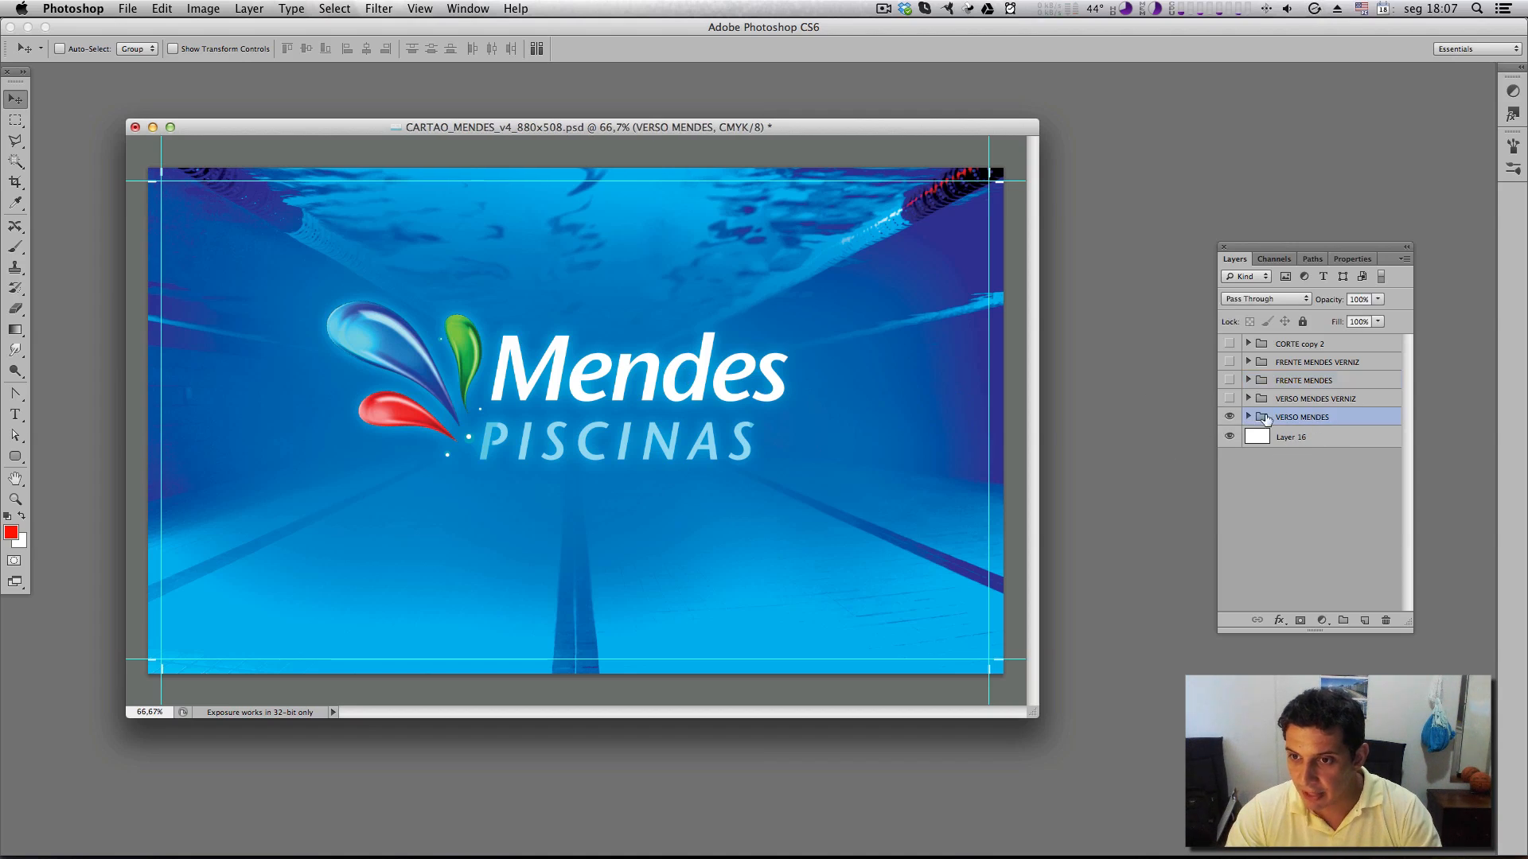
click(1248, 417)
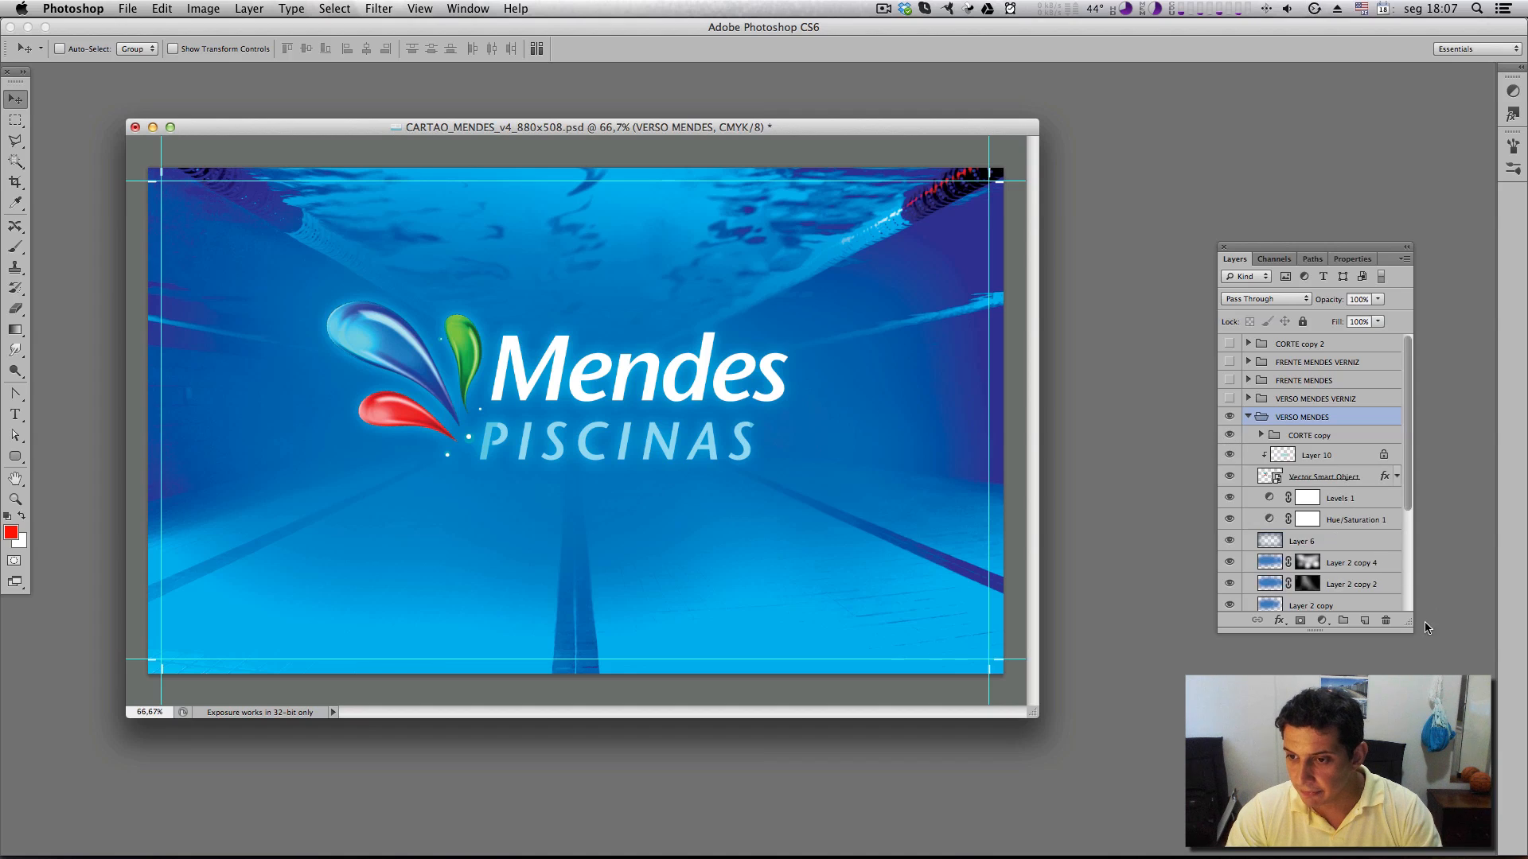
drag(1414, 631, 1421, 688)
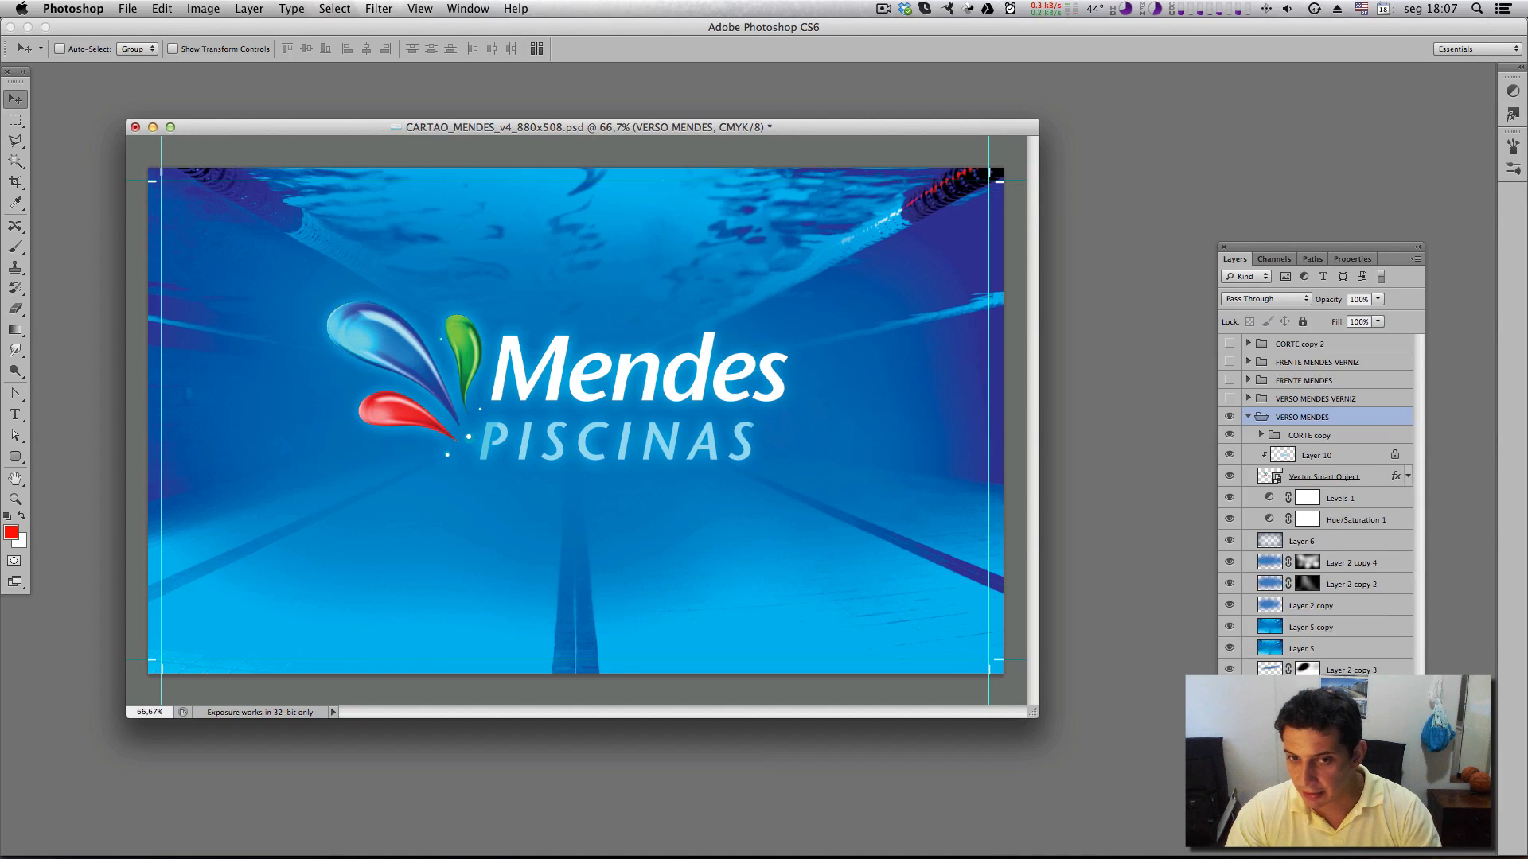
super+click(723, 377)
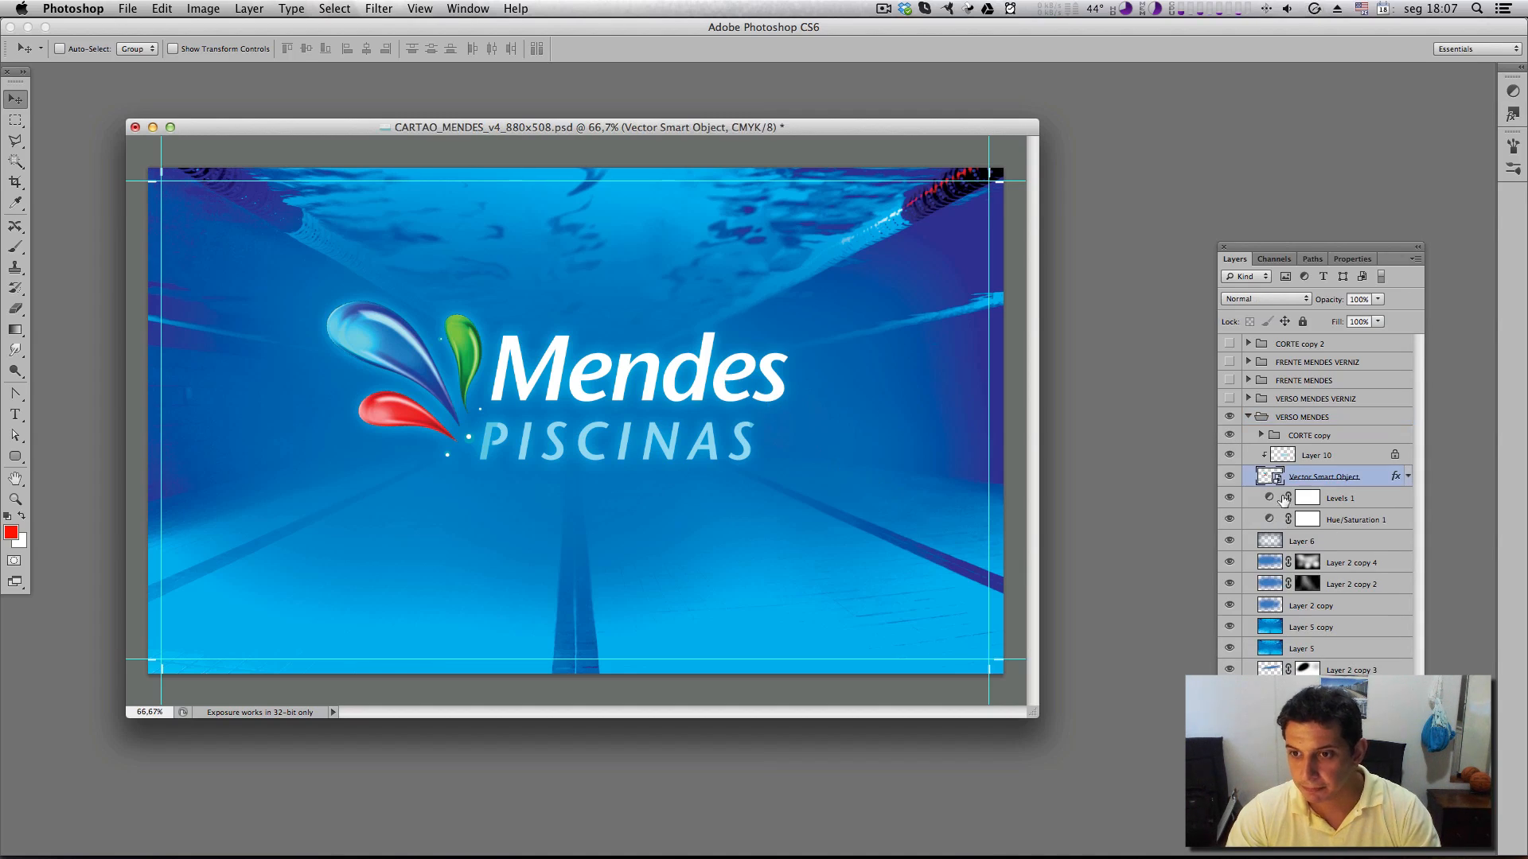
drag(1230, 475, 1229, 455)
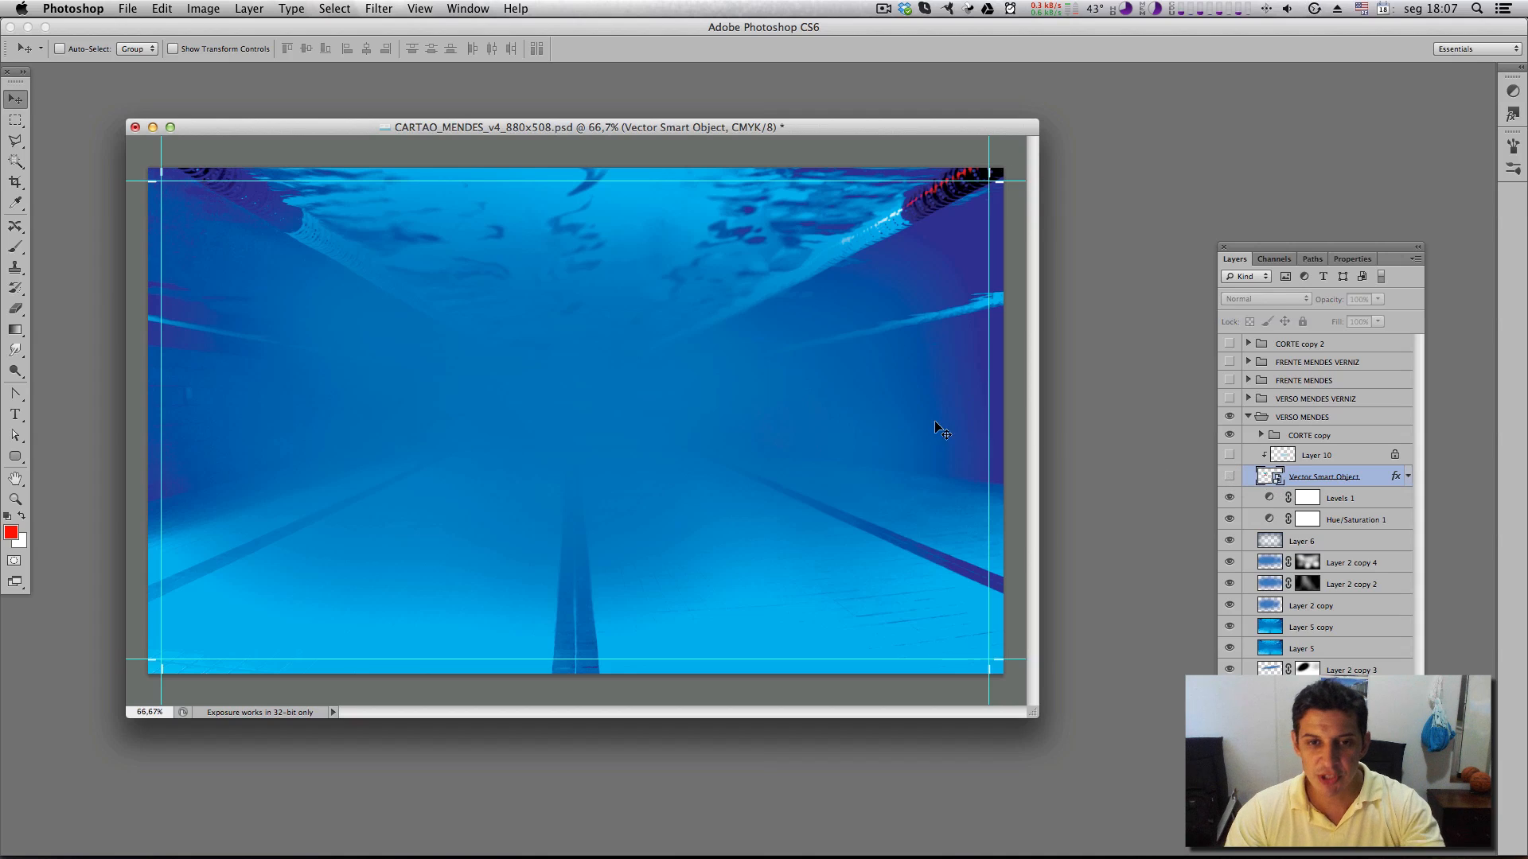
drag(1036, 715, 1070, 746)
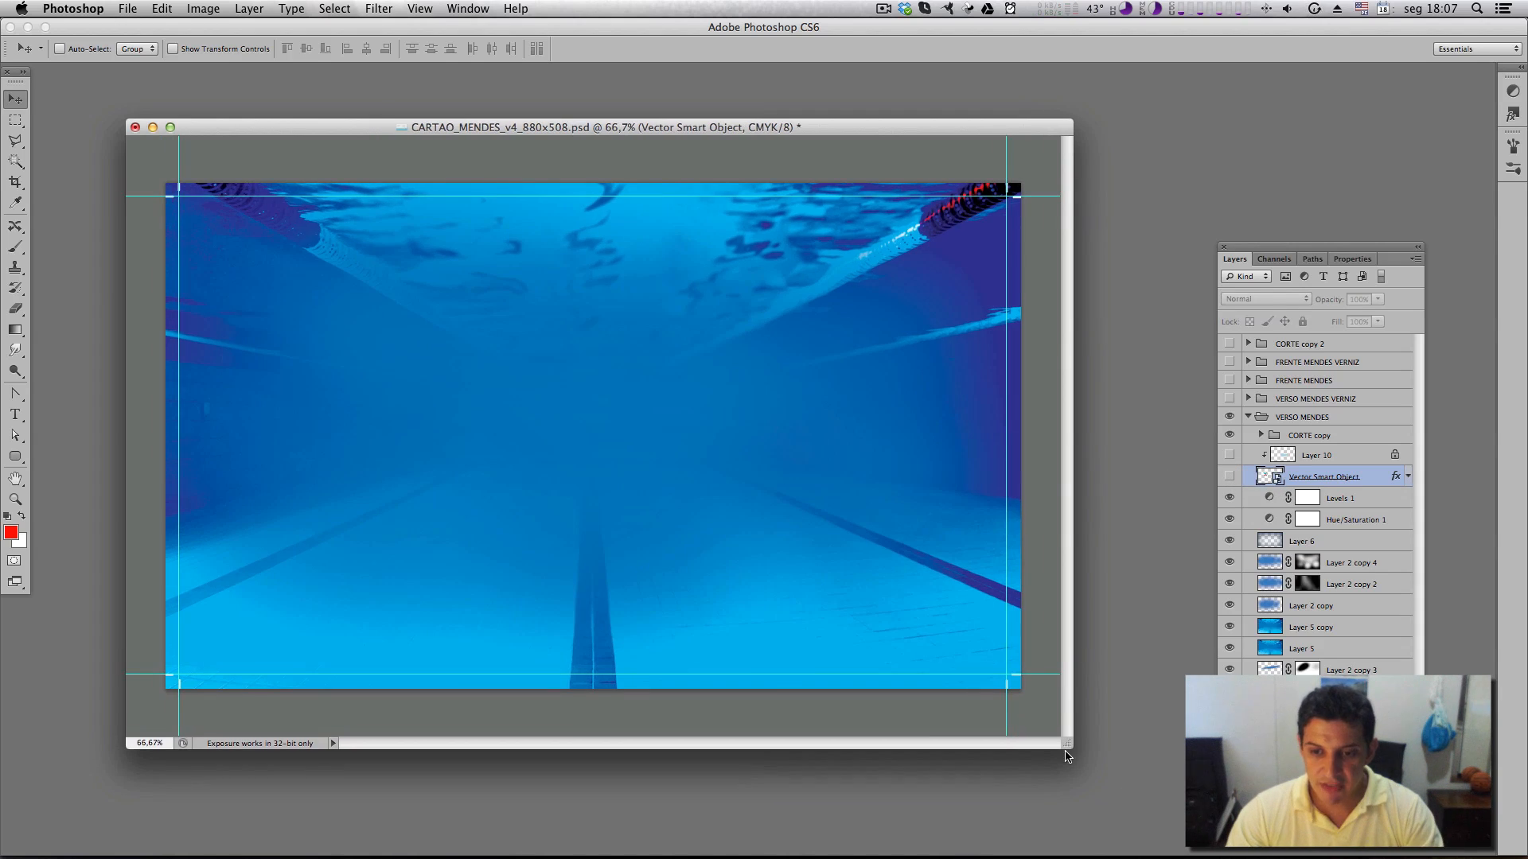
Add a horizontal text line reading "Texto no Photoshop" in the upper-left part of the card
click(18, 420)
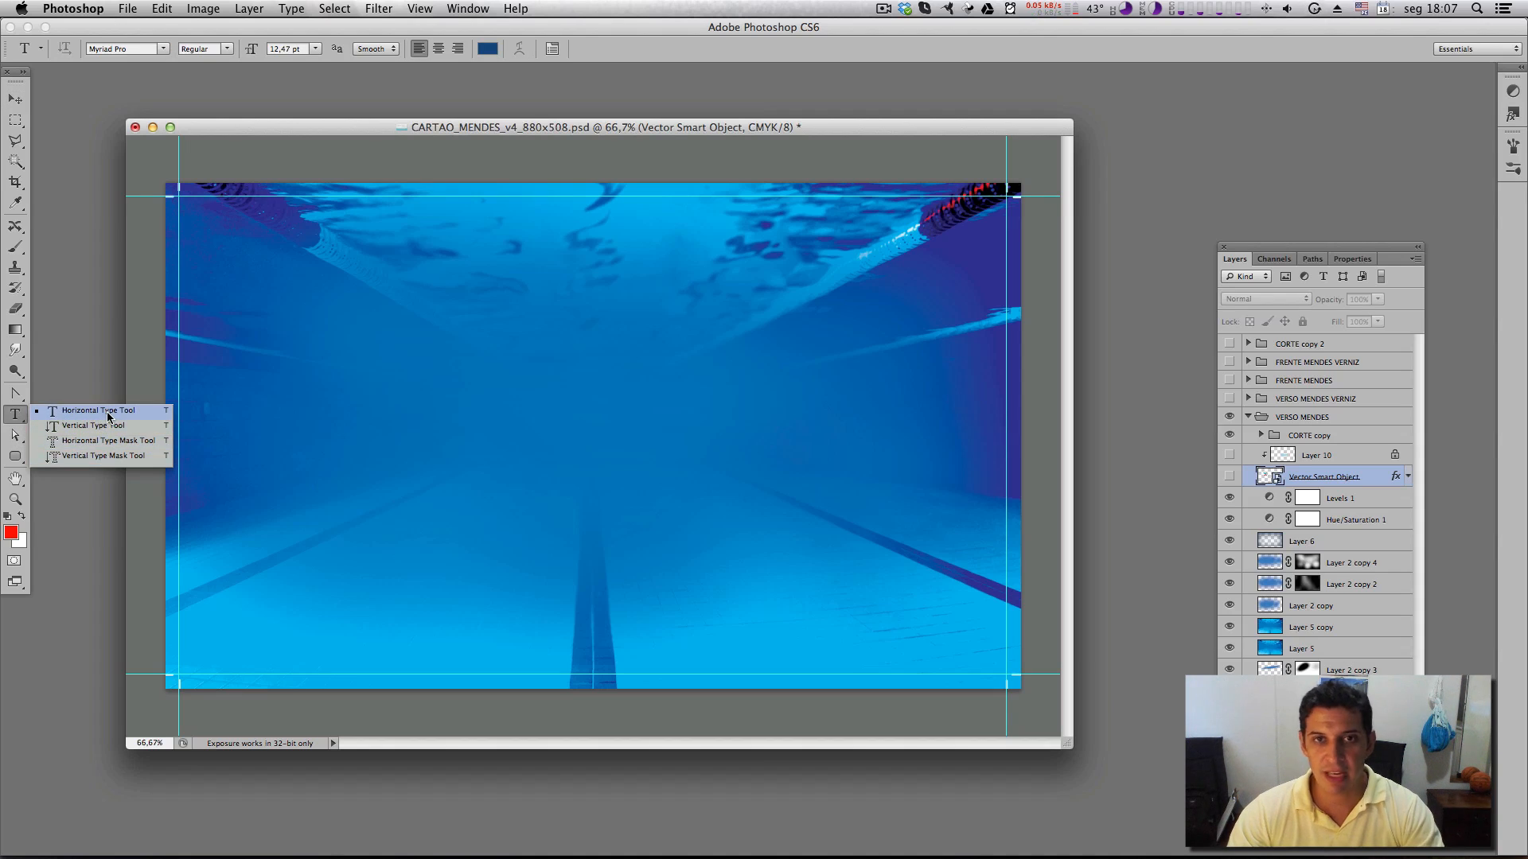
click(17, 419)
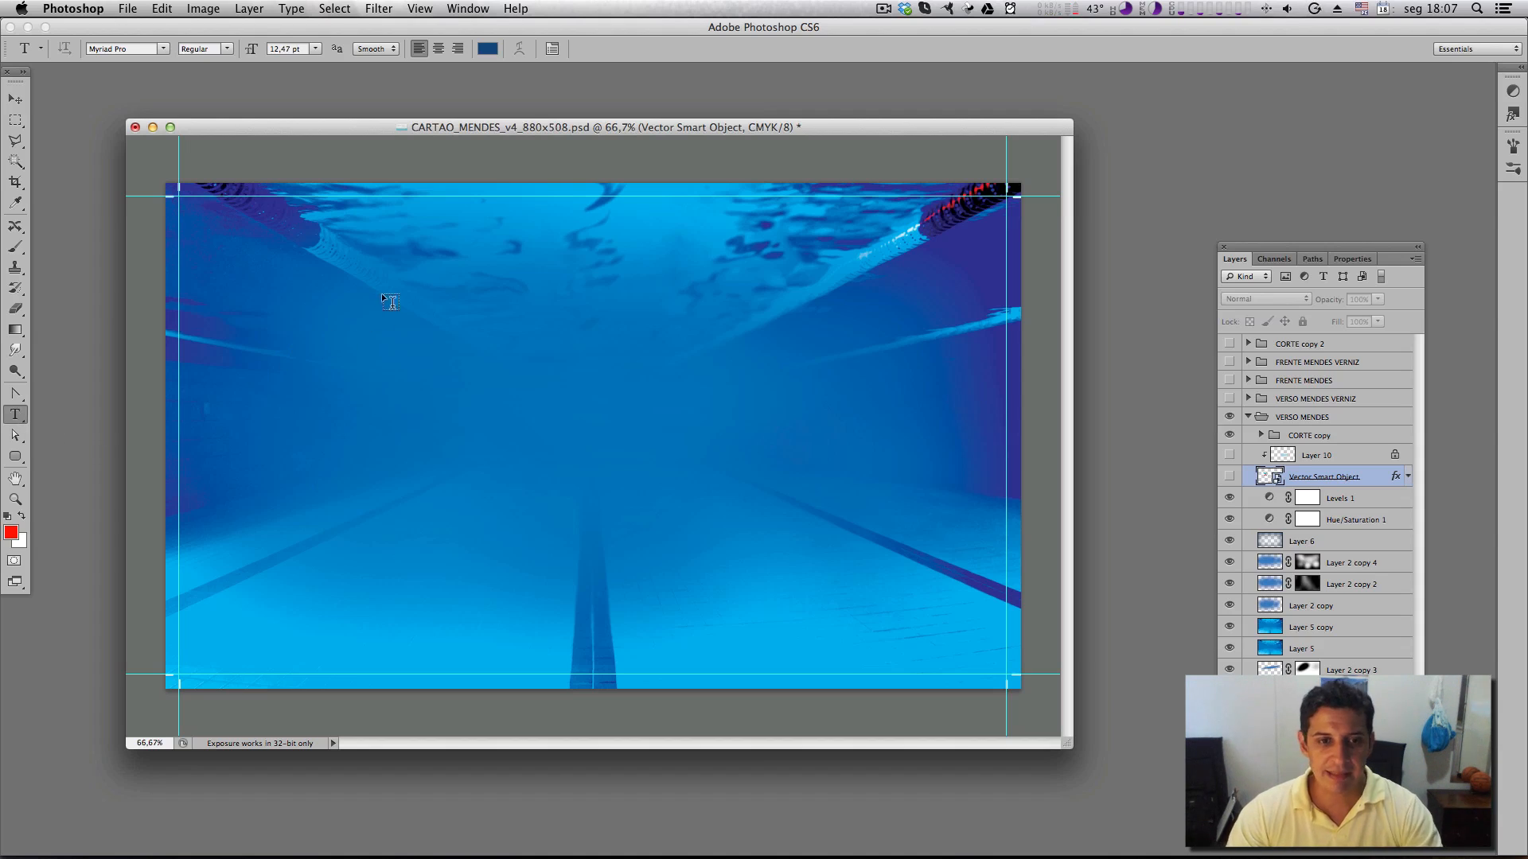
click(285, 303)
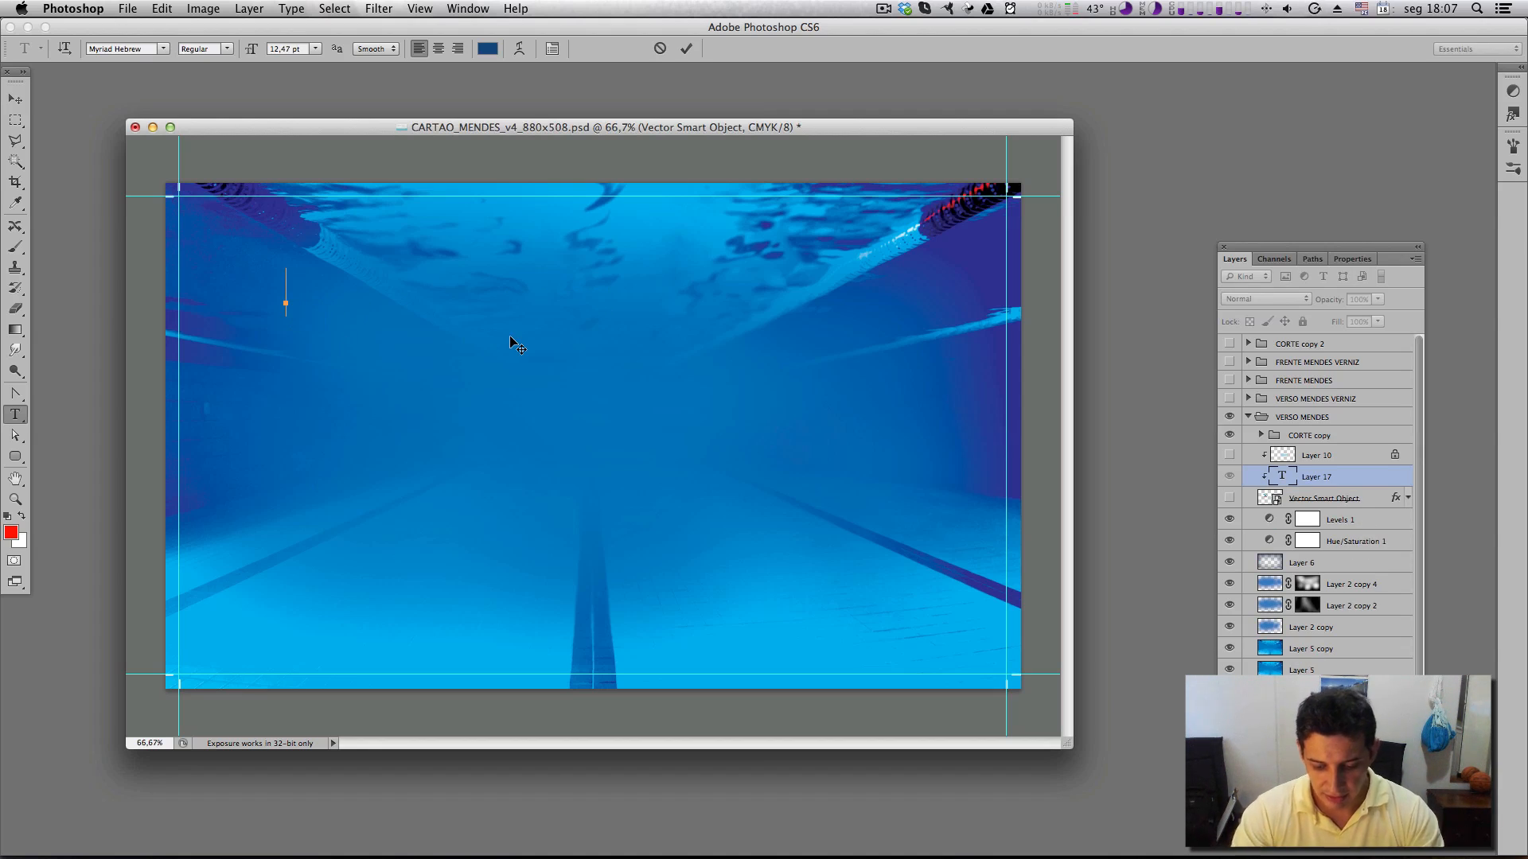
text(asf)
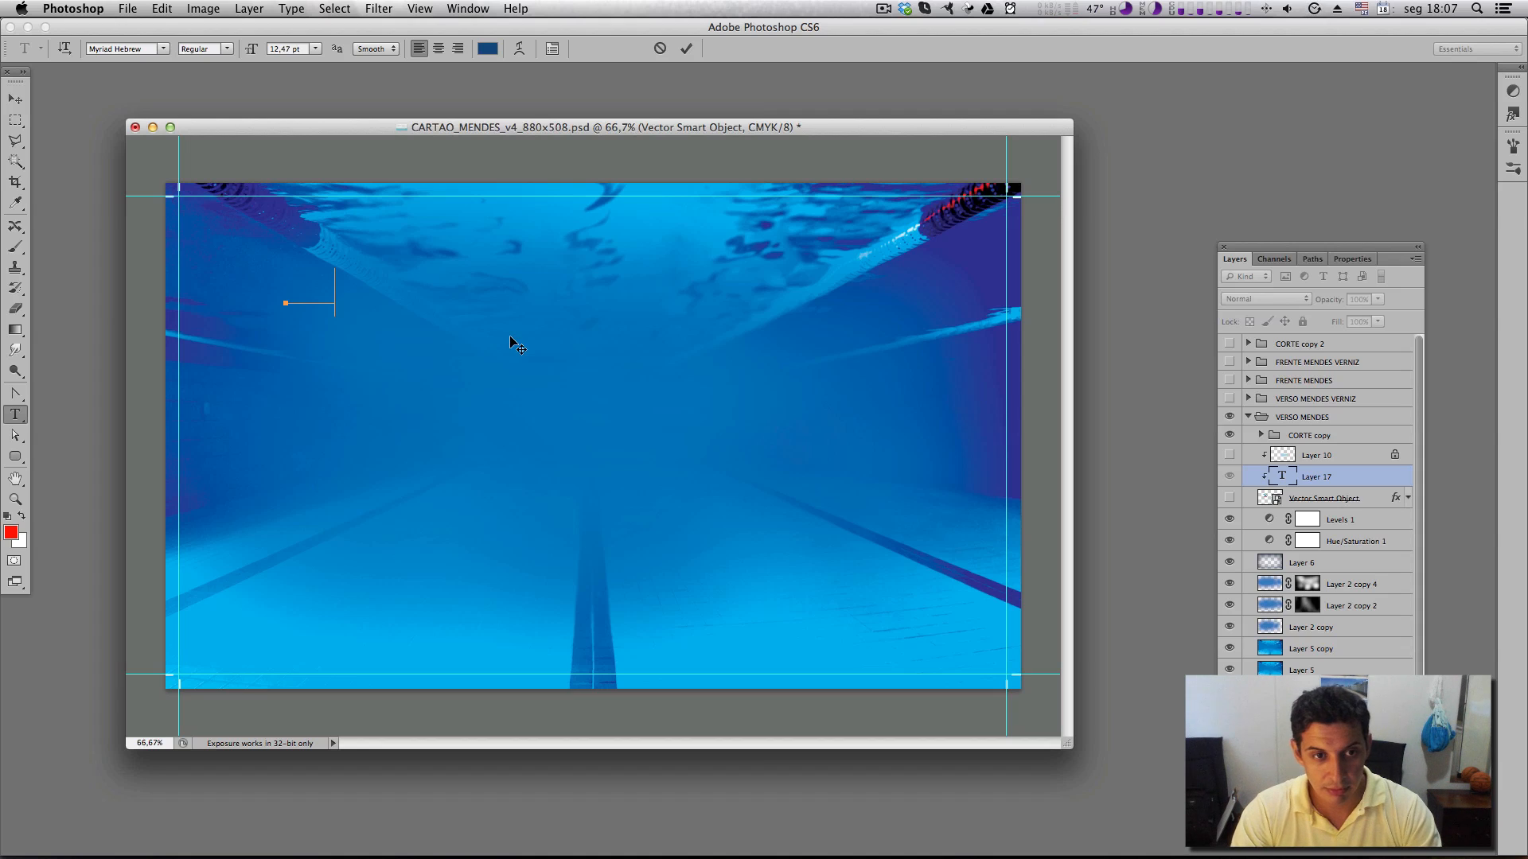
key(super)
key(super+a)
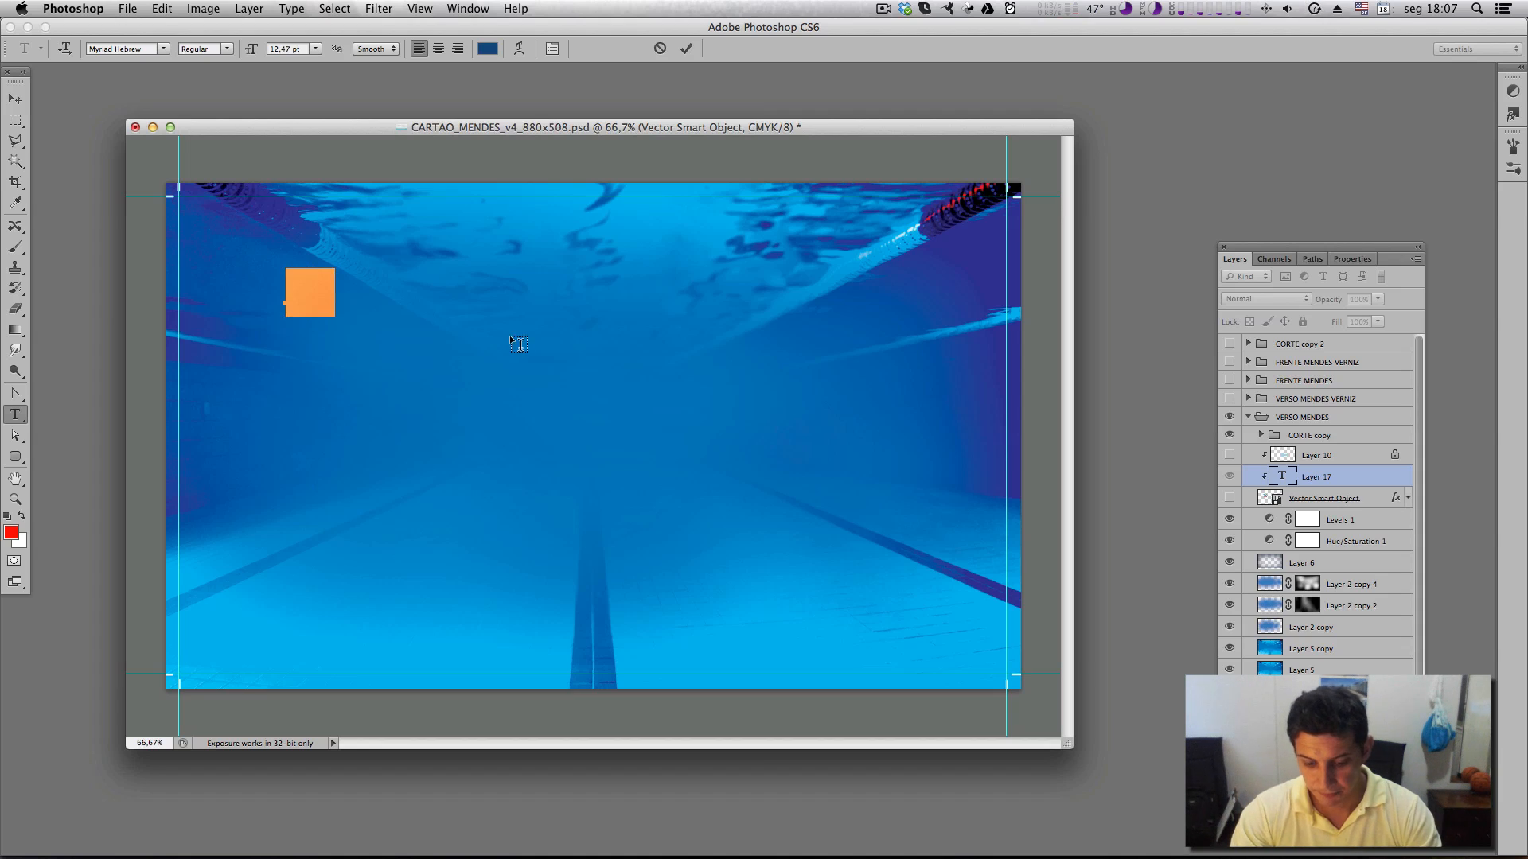
text(teste de text)
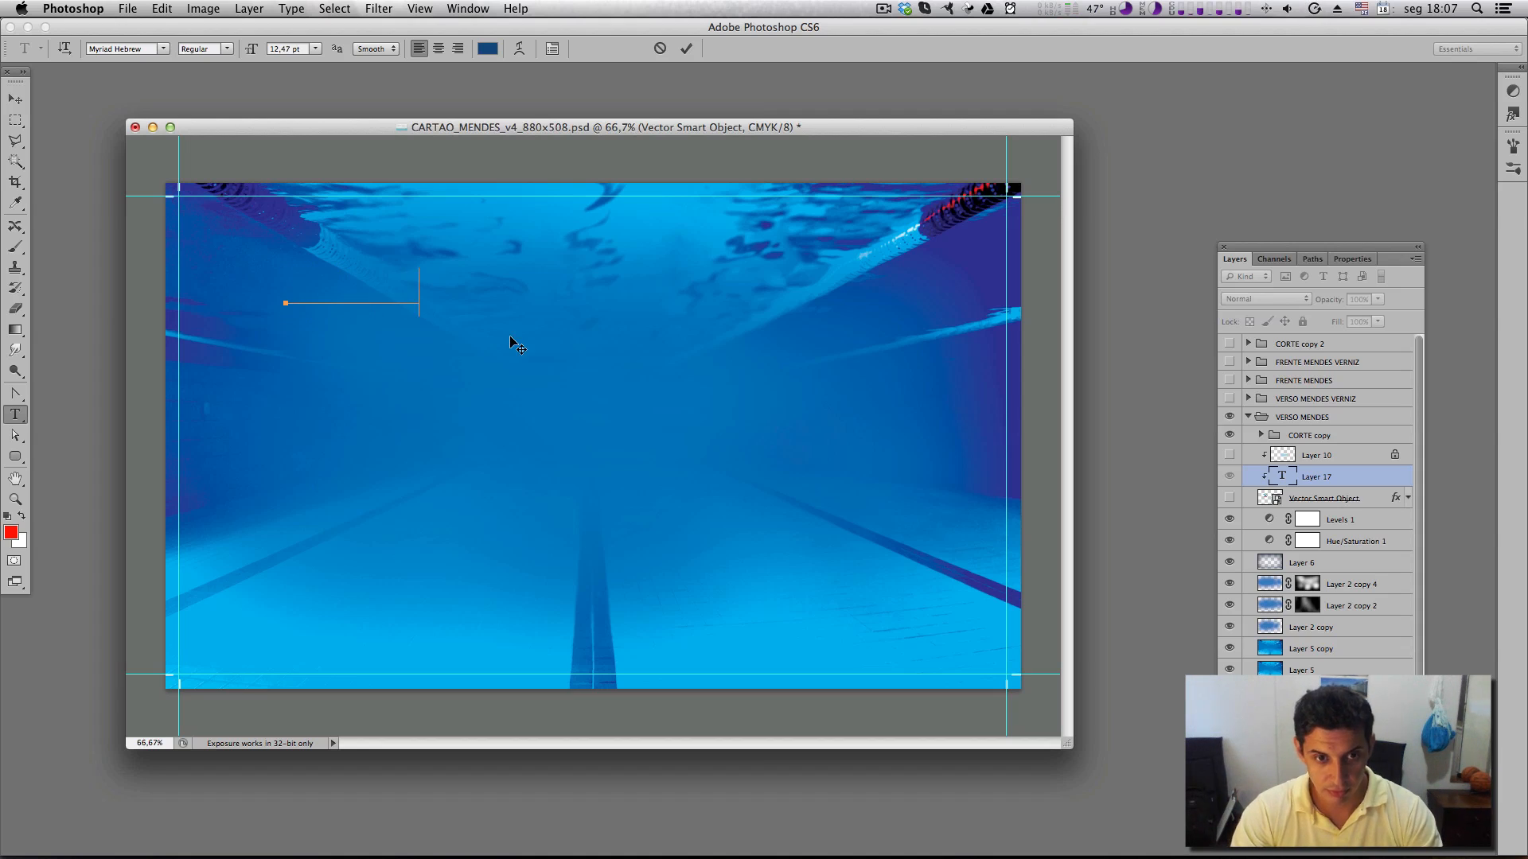
text(oshop)
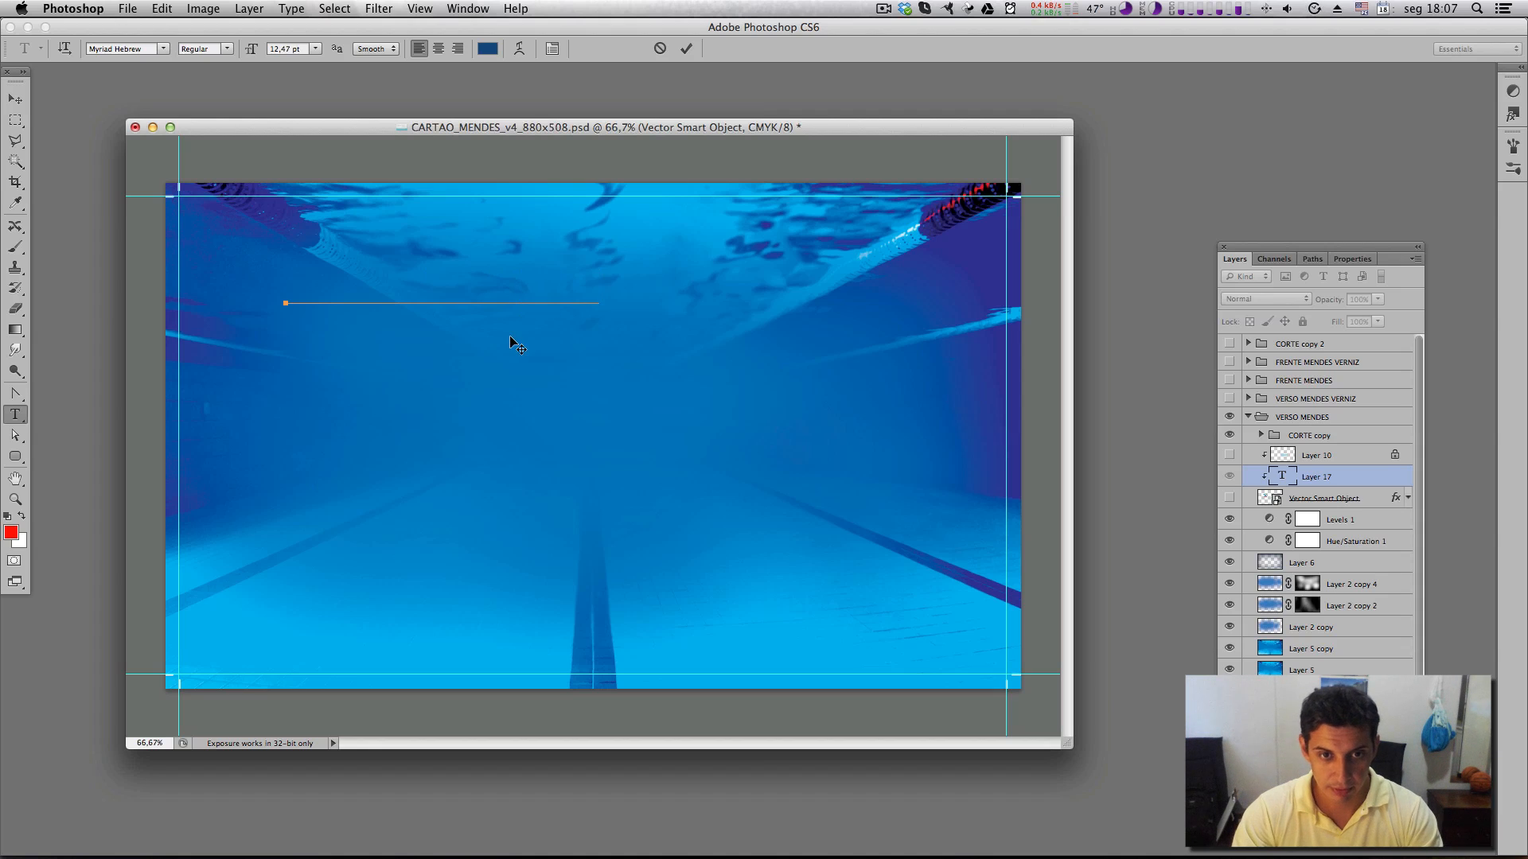
key(super+Return)
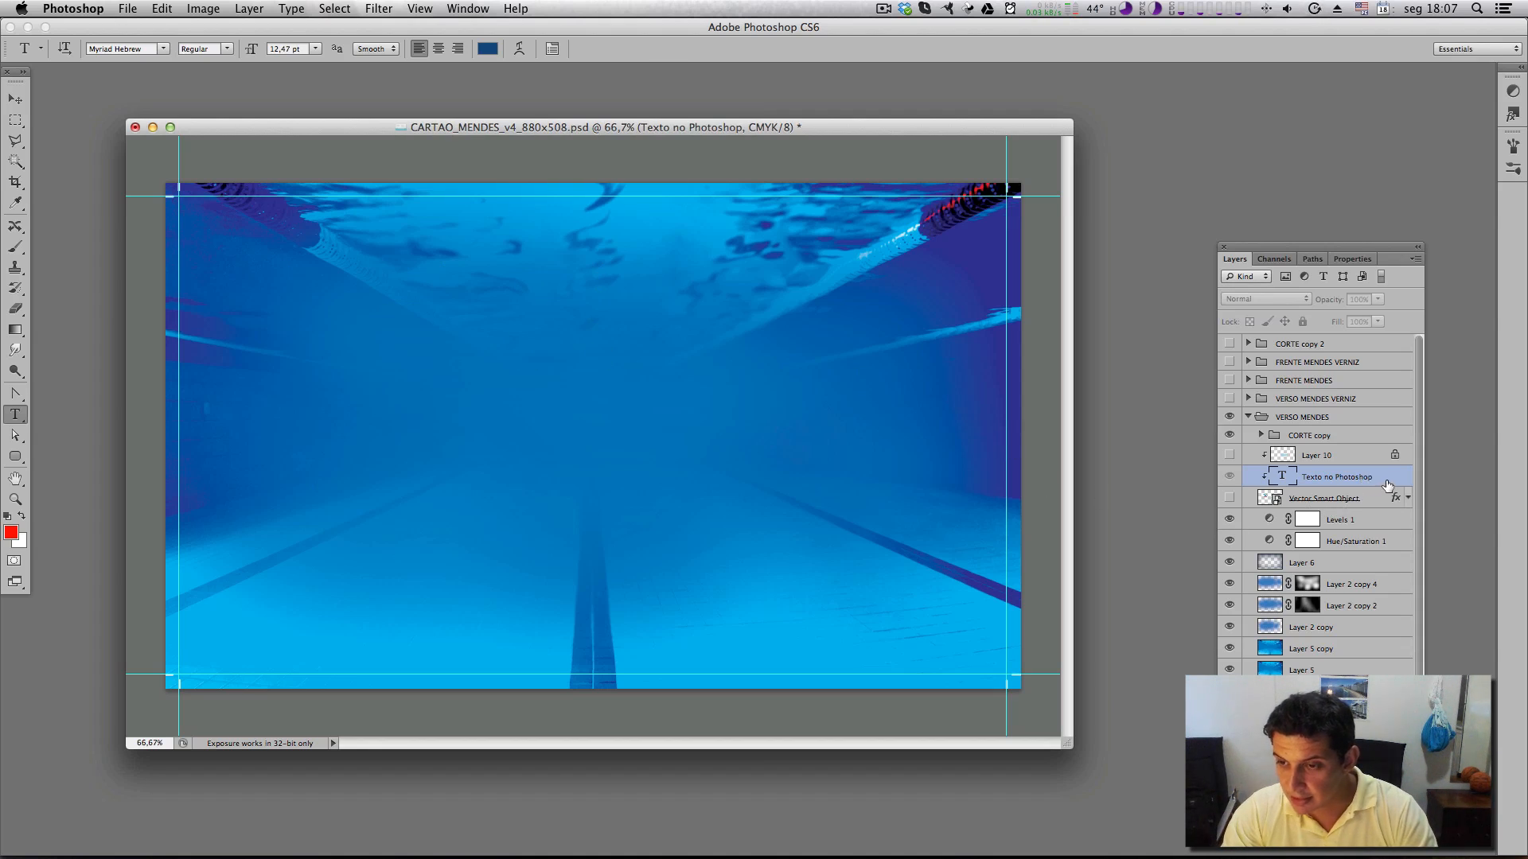
Move the text layer above Layer 10 and release it from the clipping mask
drag(1387, 485, 1369, 452)
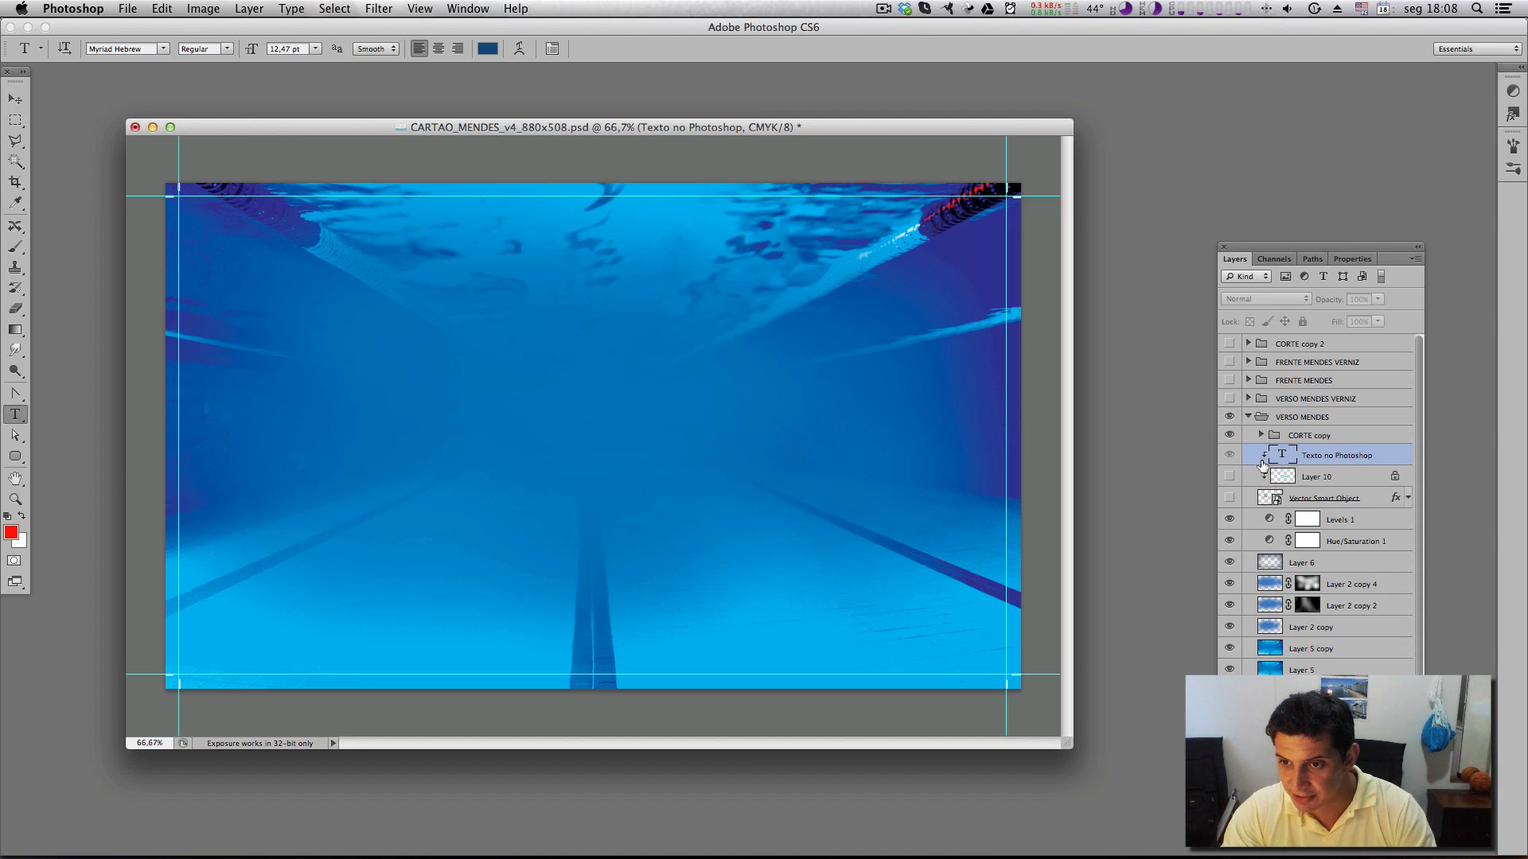
alt+click(1268, 473)
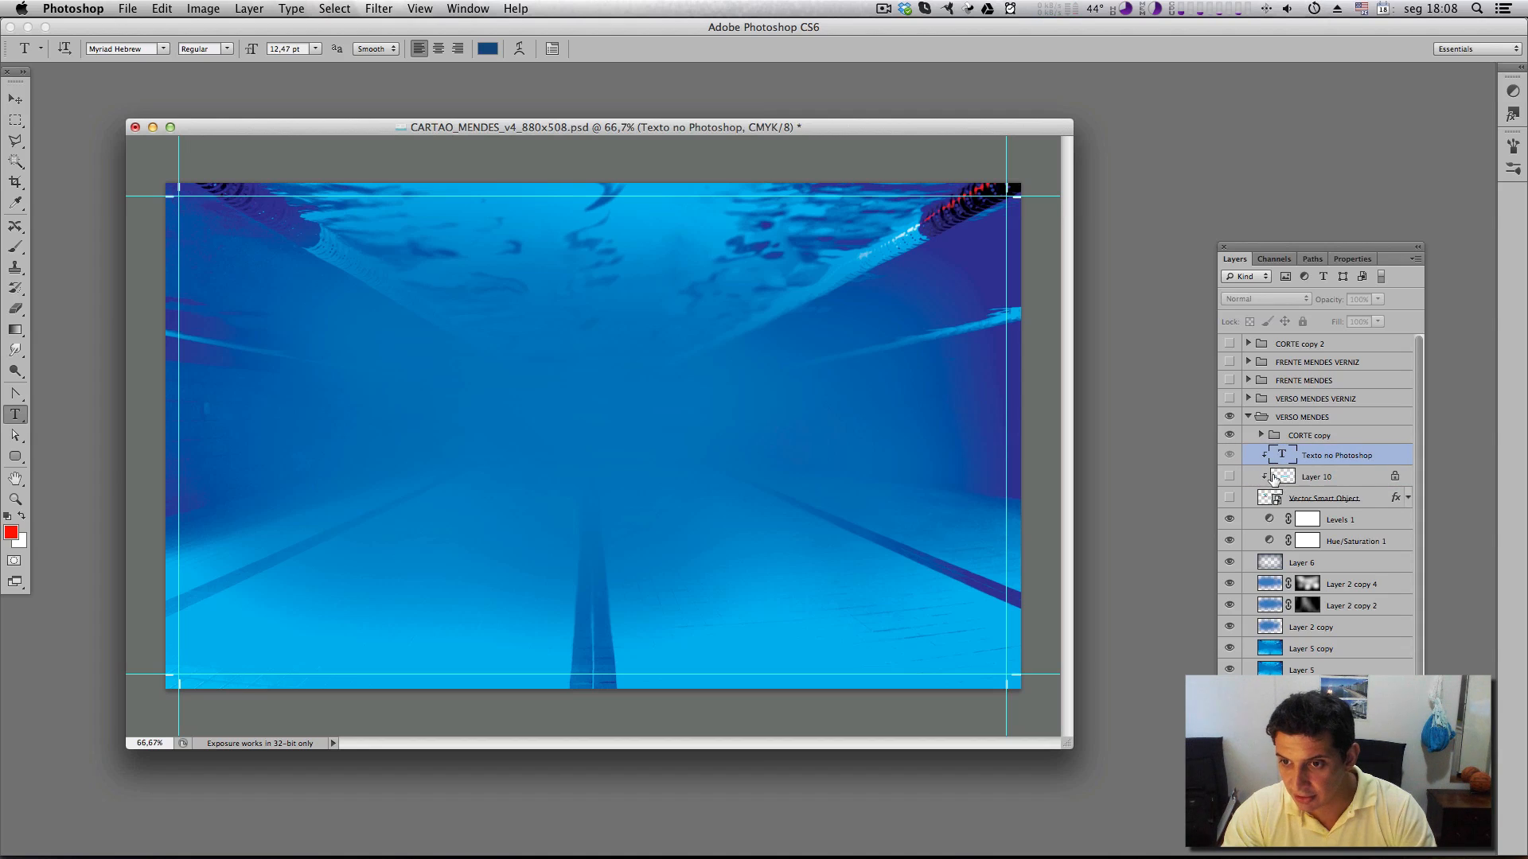
alt+click(1370, 465)
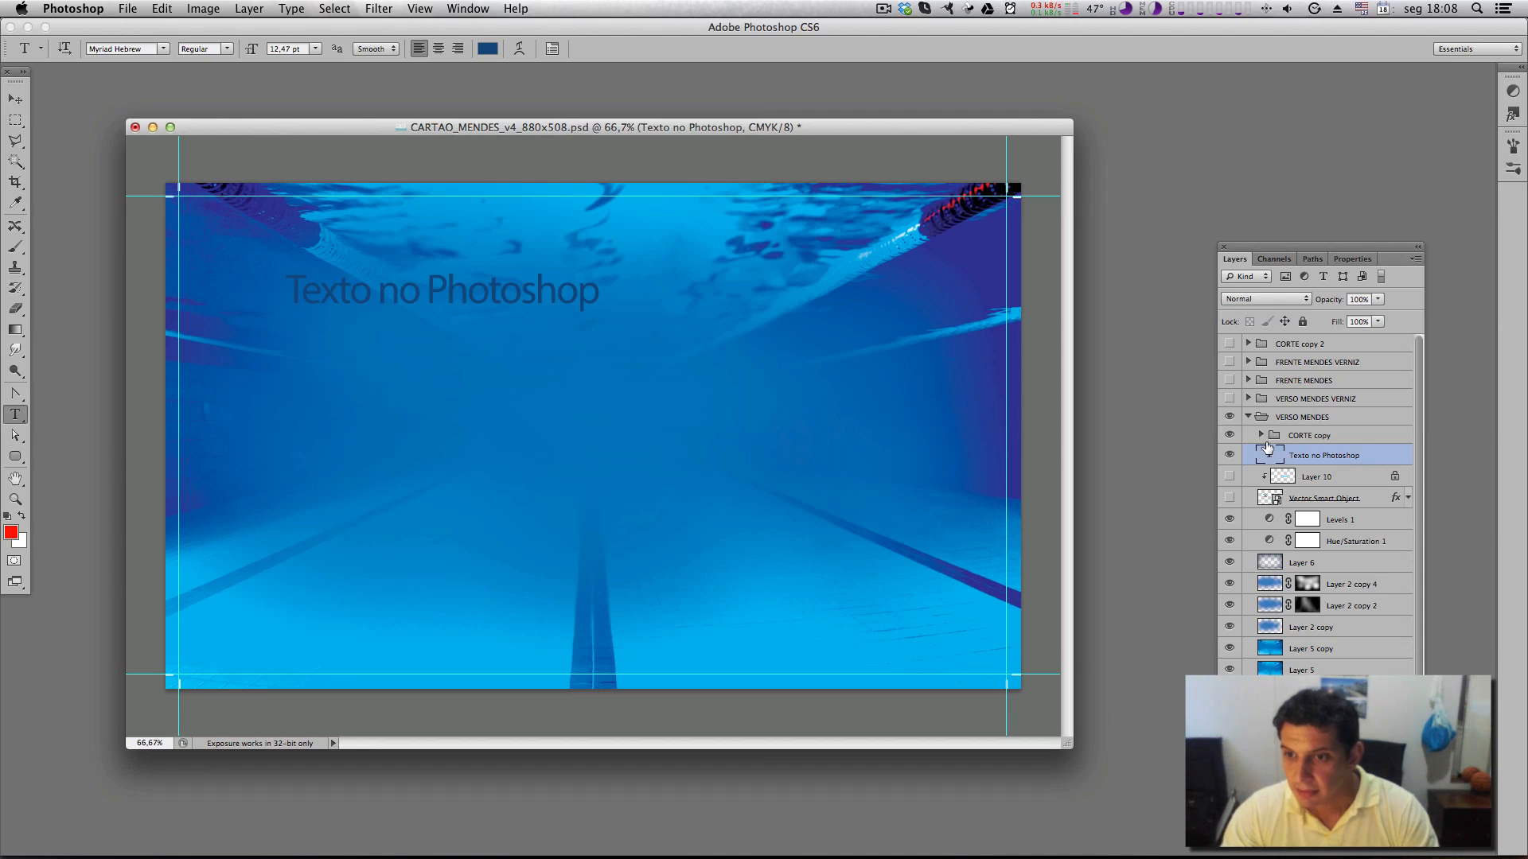
Fill the text layer with the red foreground color
key(v)
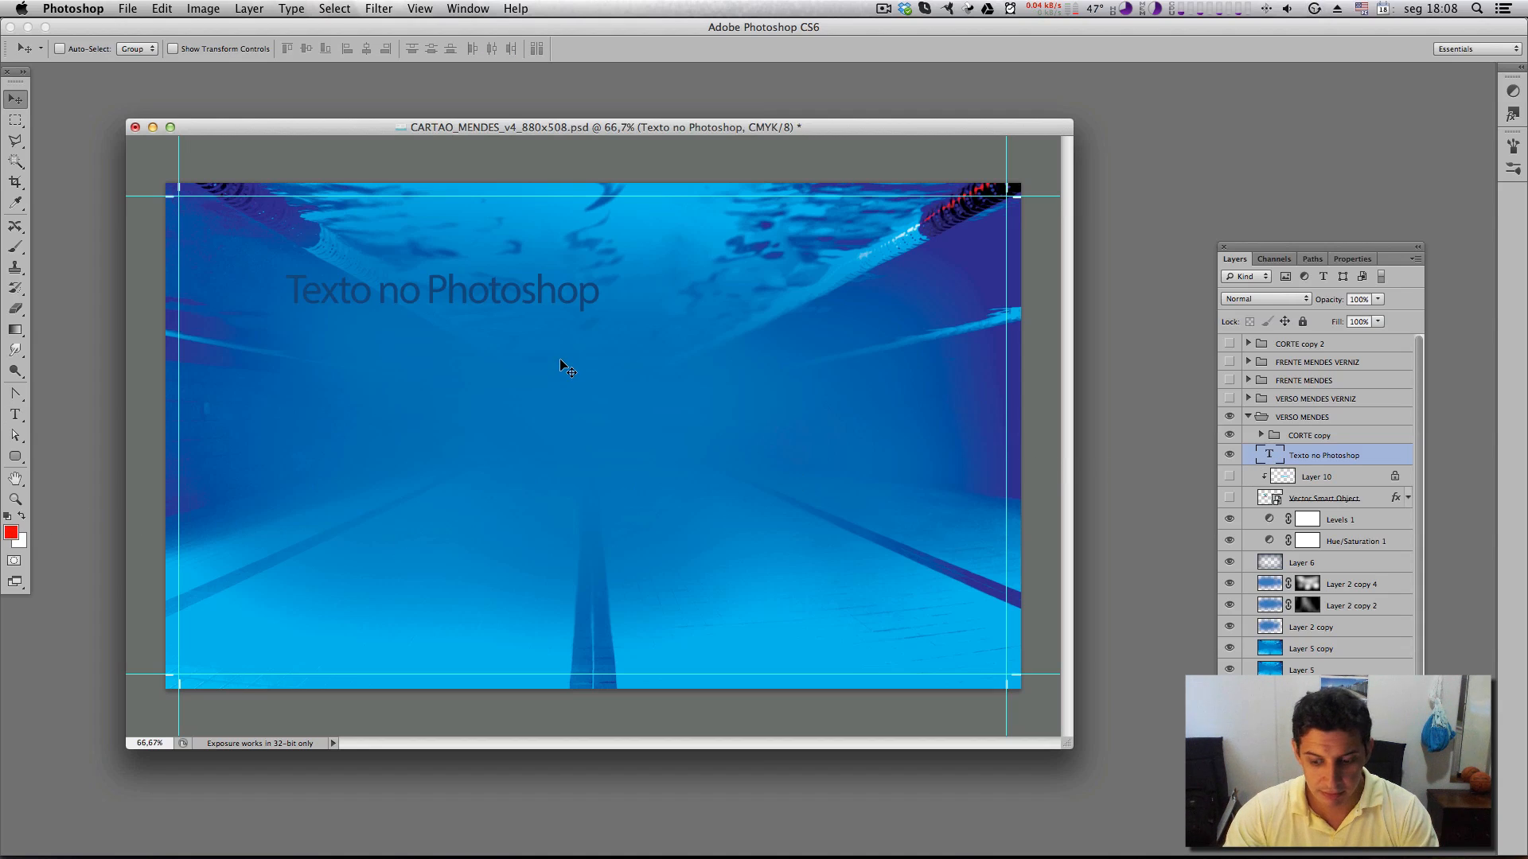
key(alt+BackSpace)
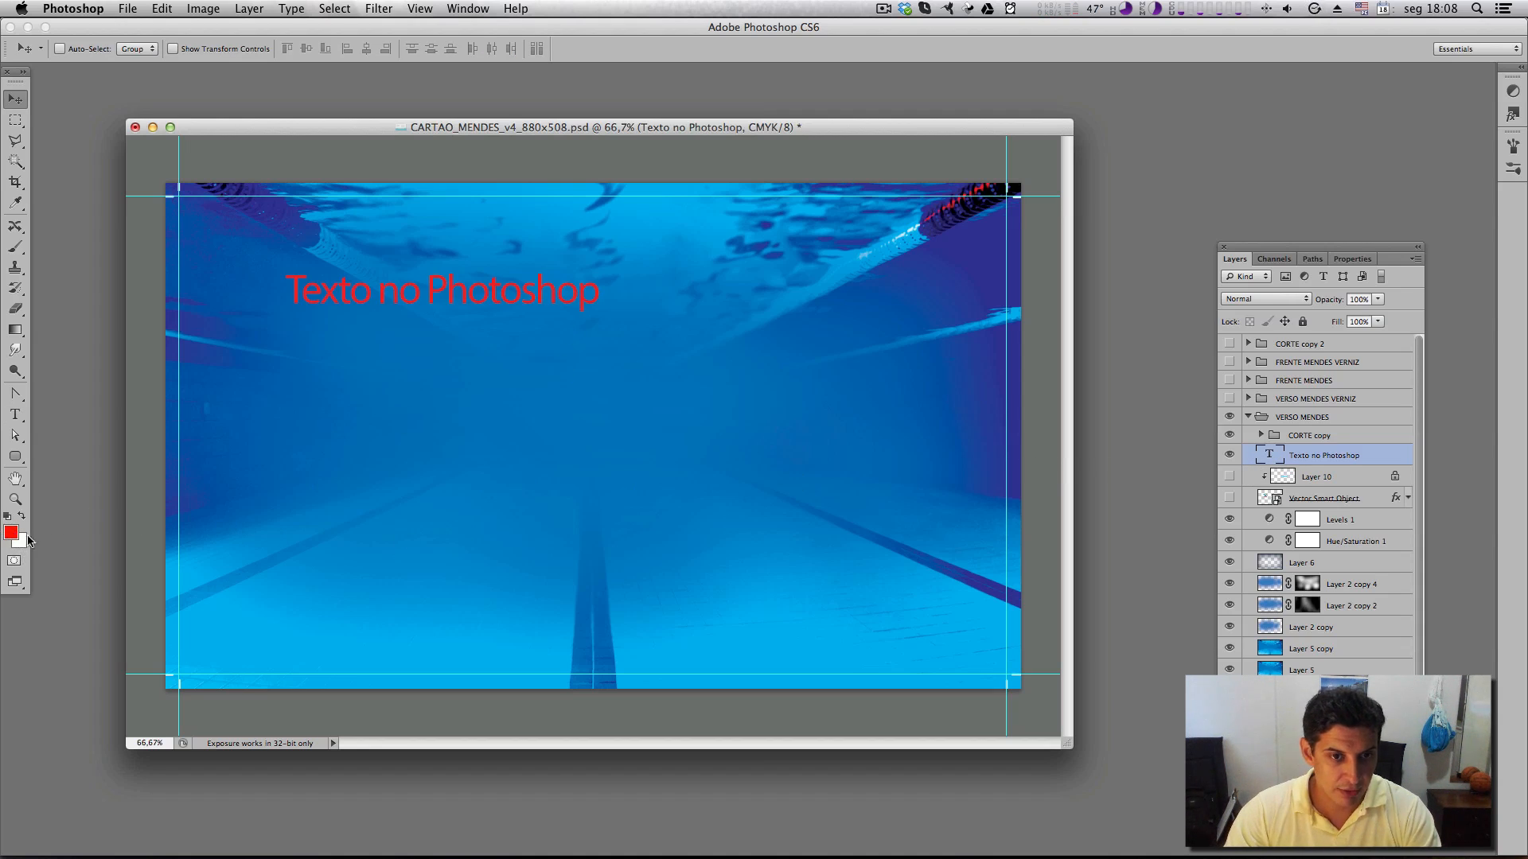
Scale the text up to about 20.1 pt and move it to the middle of the card
key(ctrl+t)
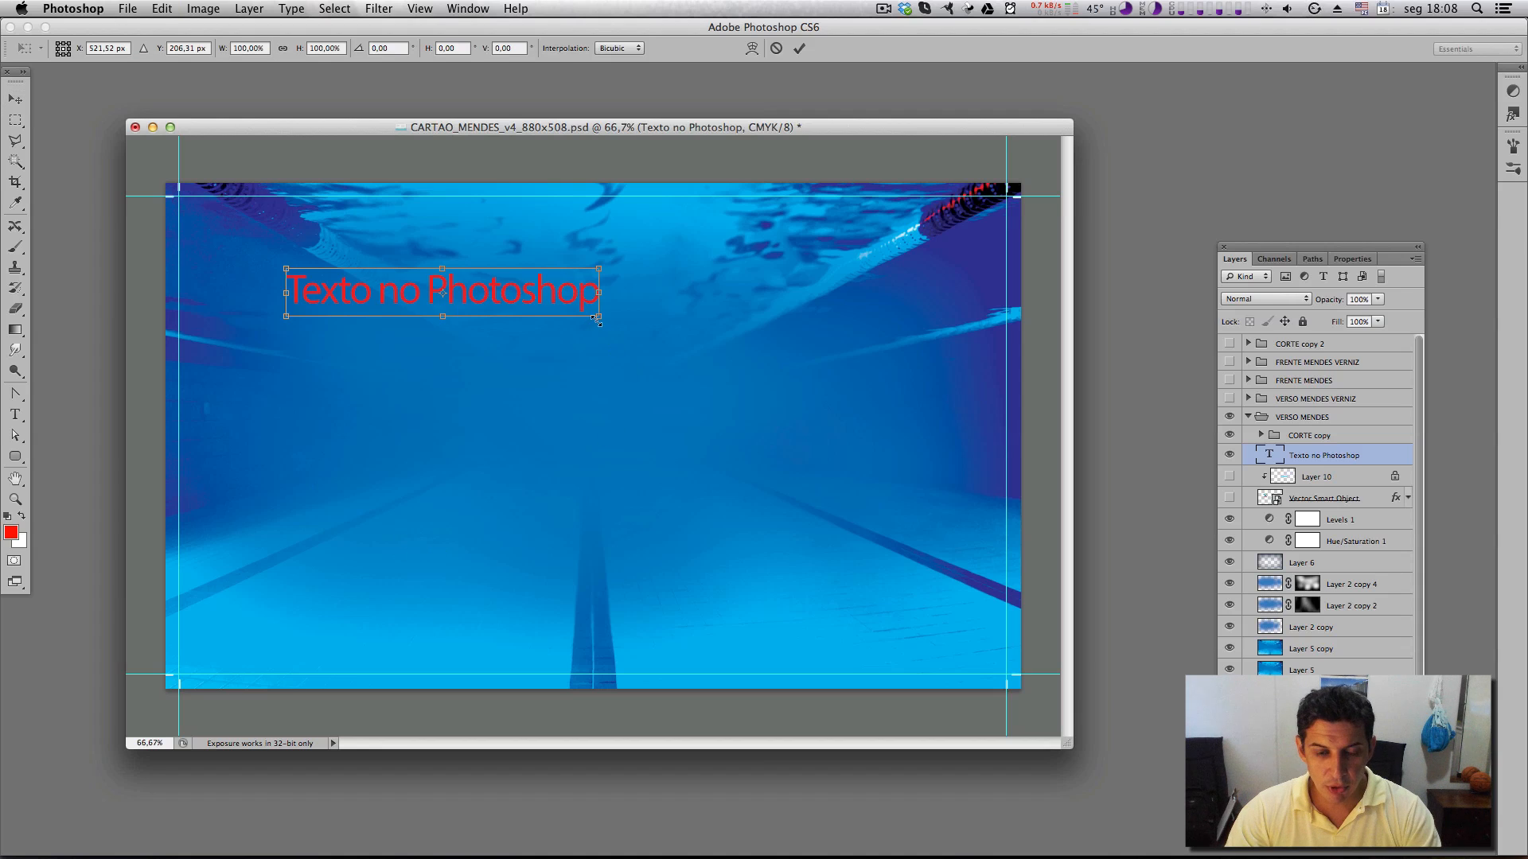
drag(603, 322, 777, 415)
key(Return)
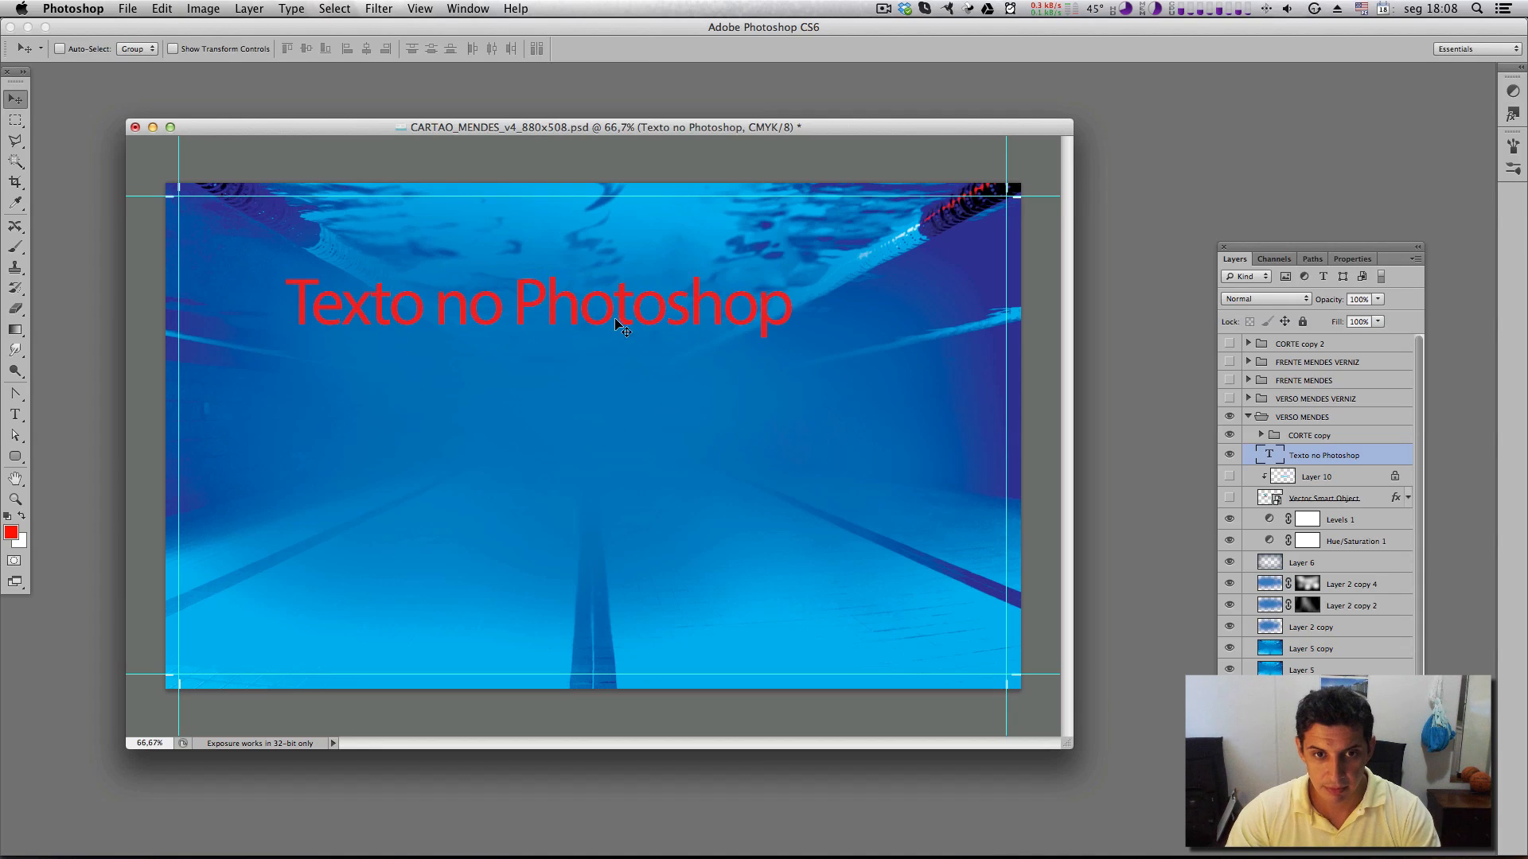
drag(615, 317, 650, 428)
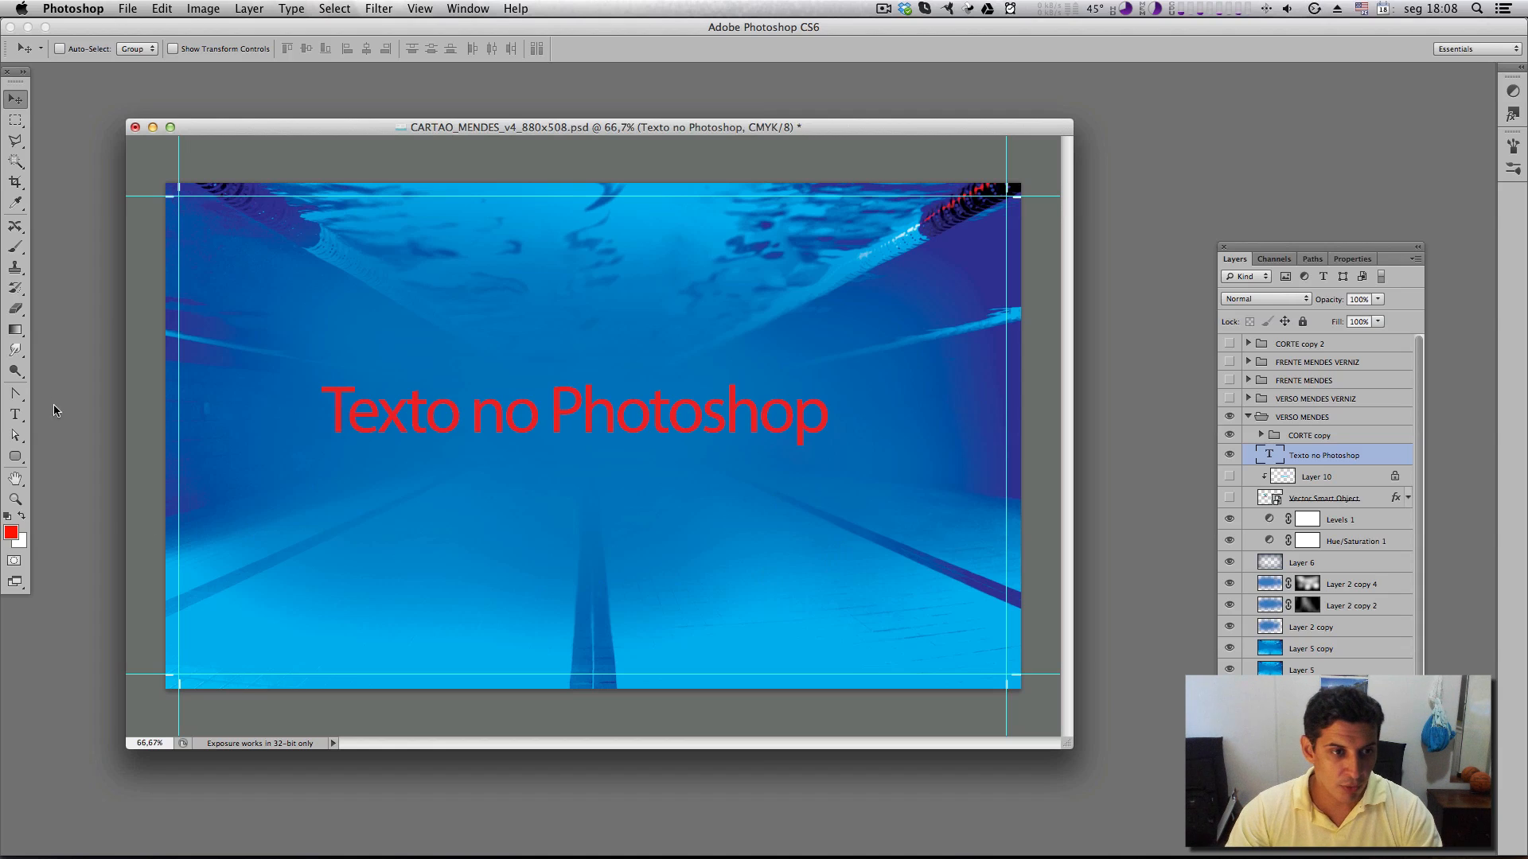
Edit the existing text to add a second line reading "é legal" below "Texto no Photoshop"
click(16, 415)
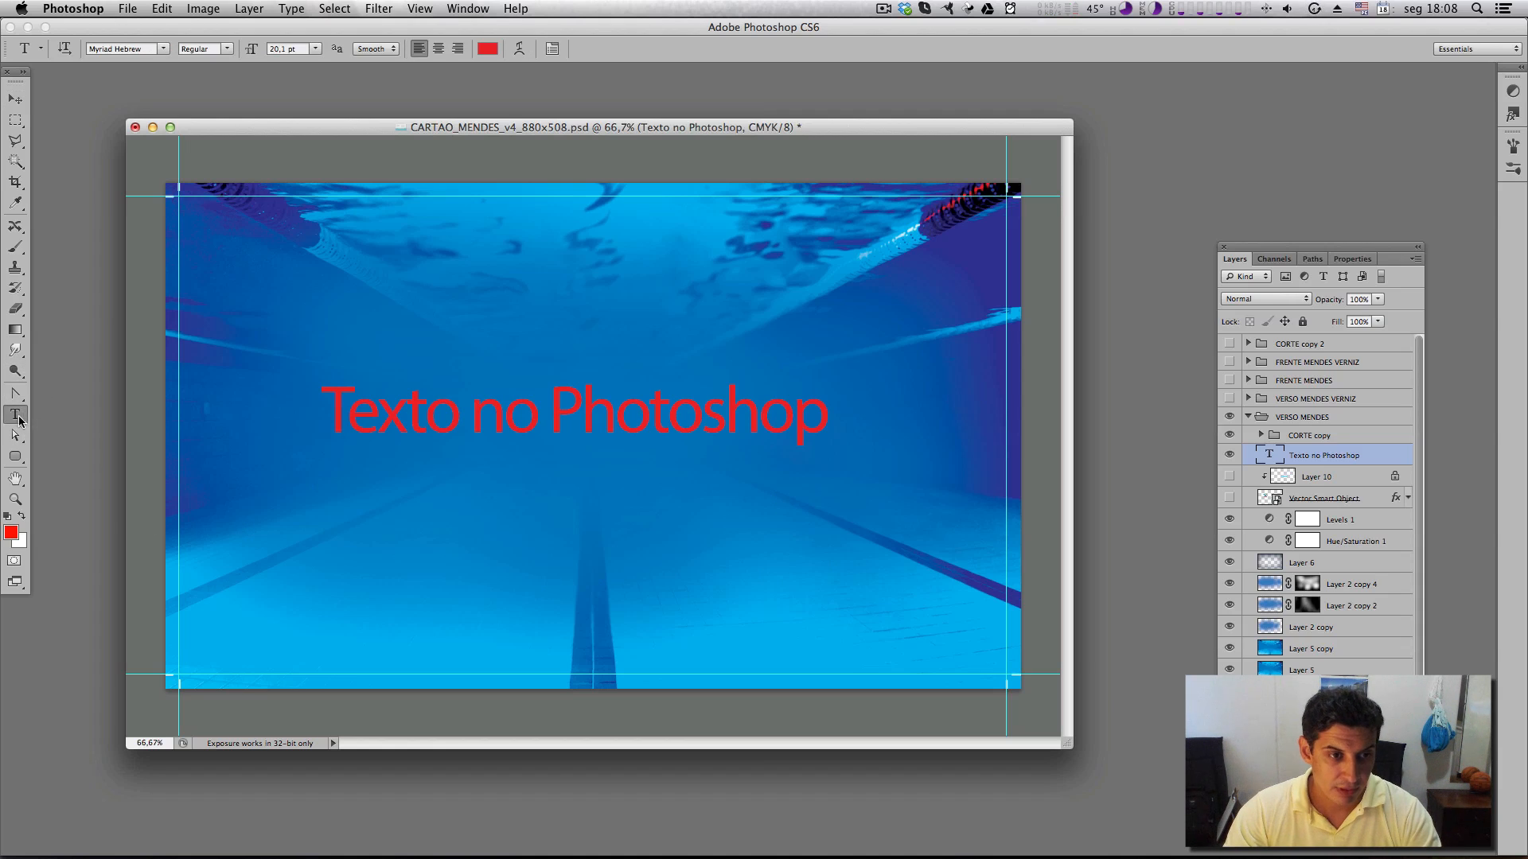
click(446, 415)
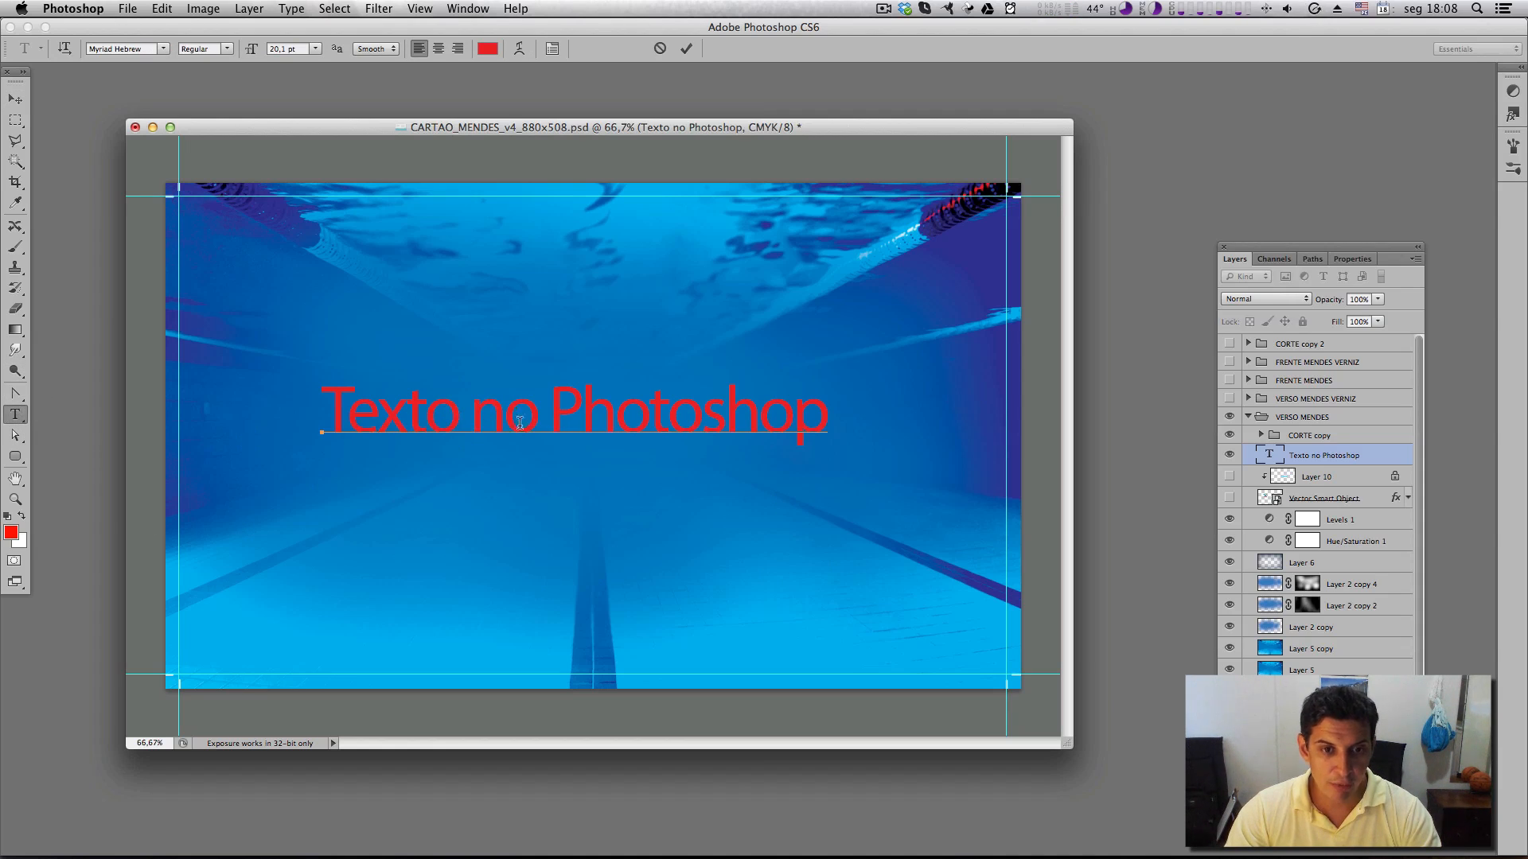
click(432, 428)
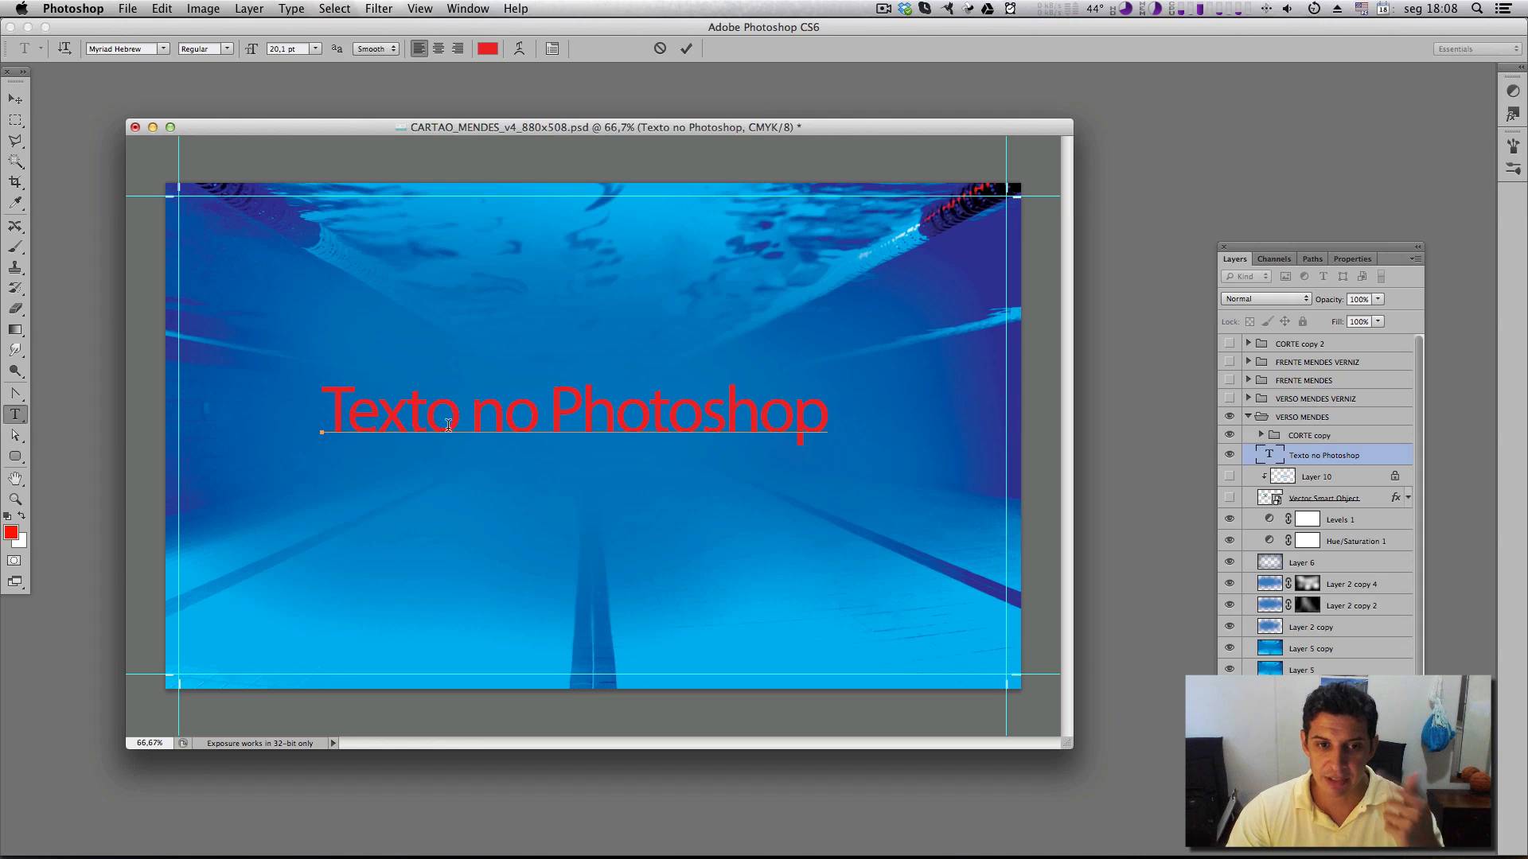
click(821, 421)
drag(821, 421, 293, 423)
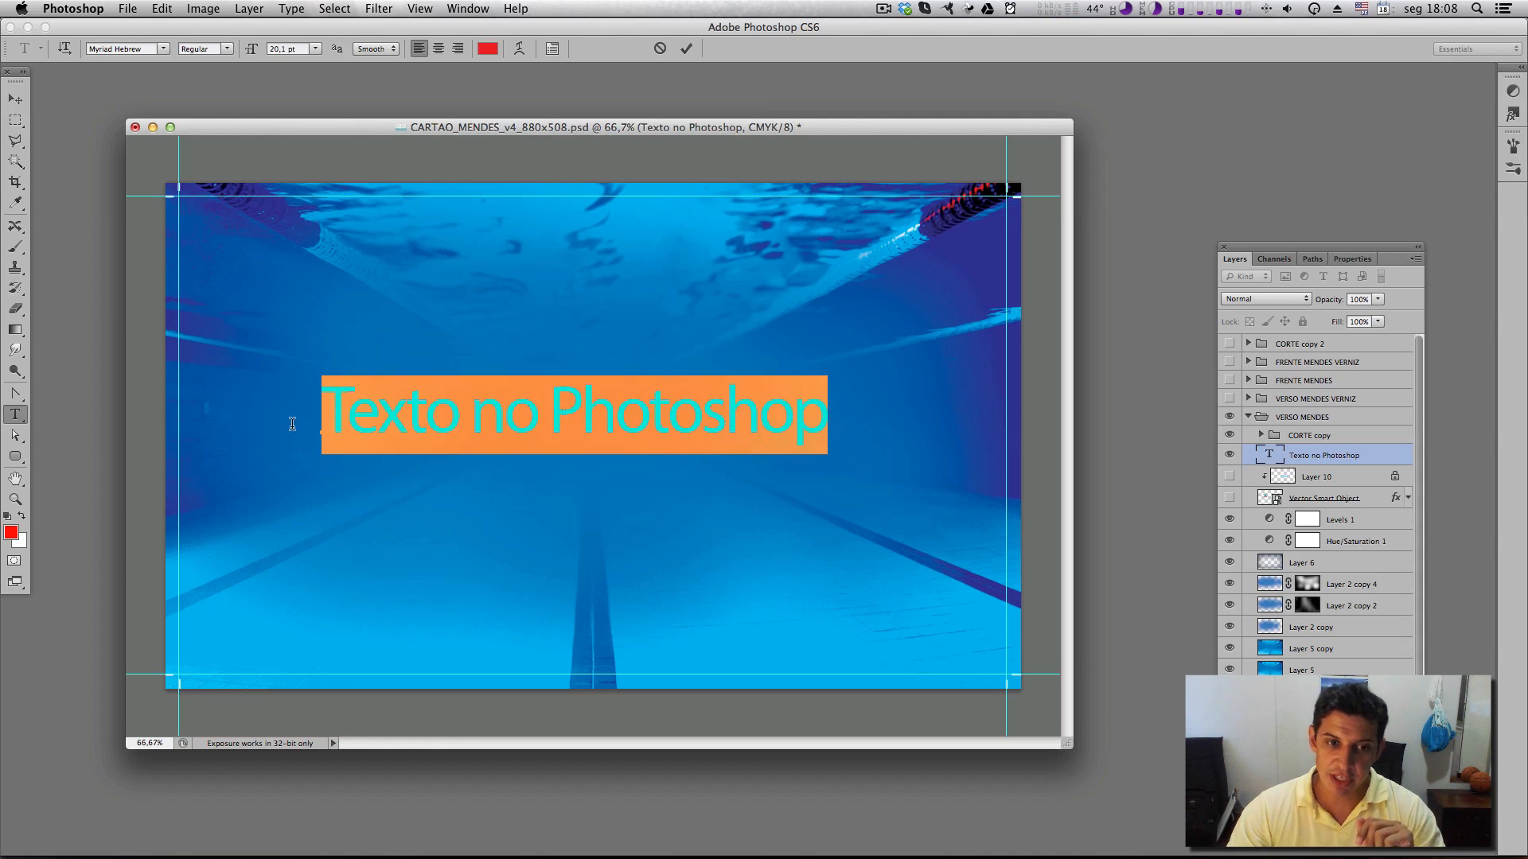
click(470, 410)
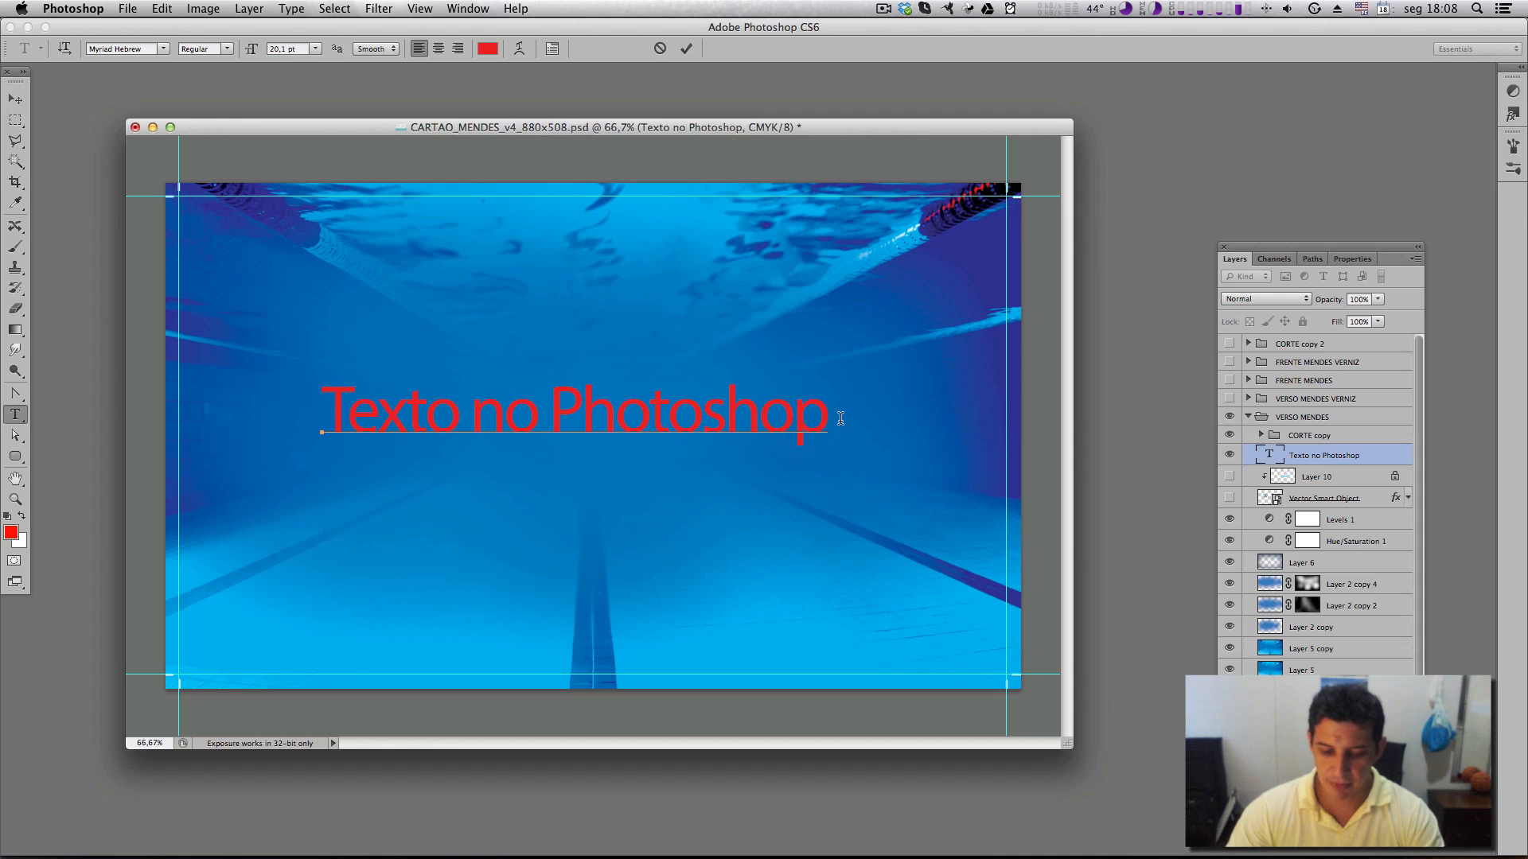
key(Return)
text(é legal)
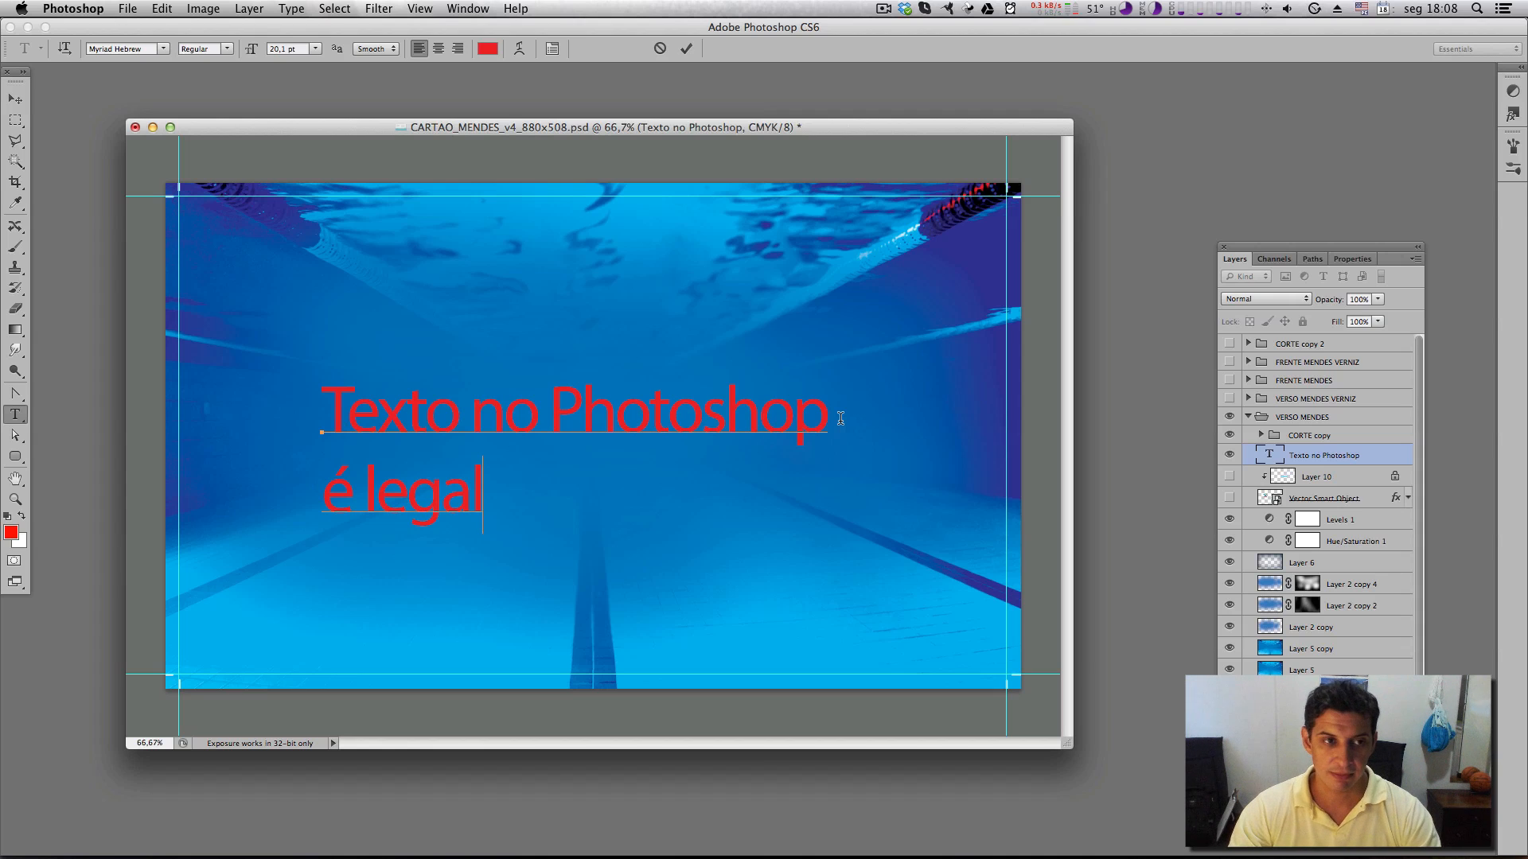
Commit the text edit and move the two-line text to the upper-left part of the card
click(15, 98)
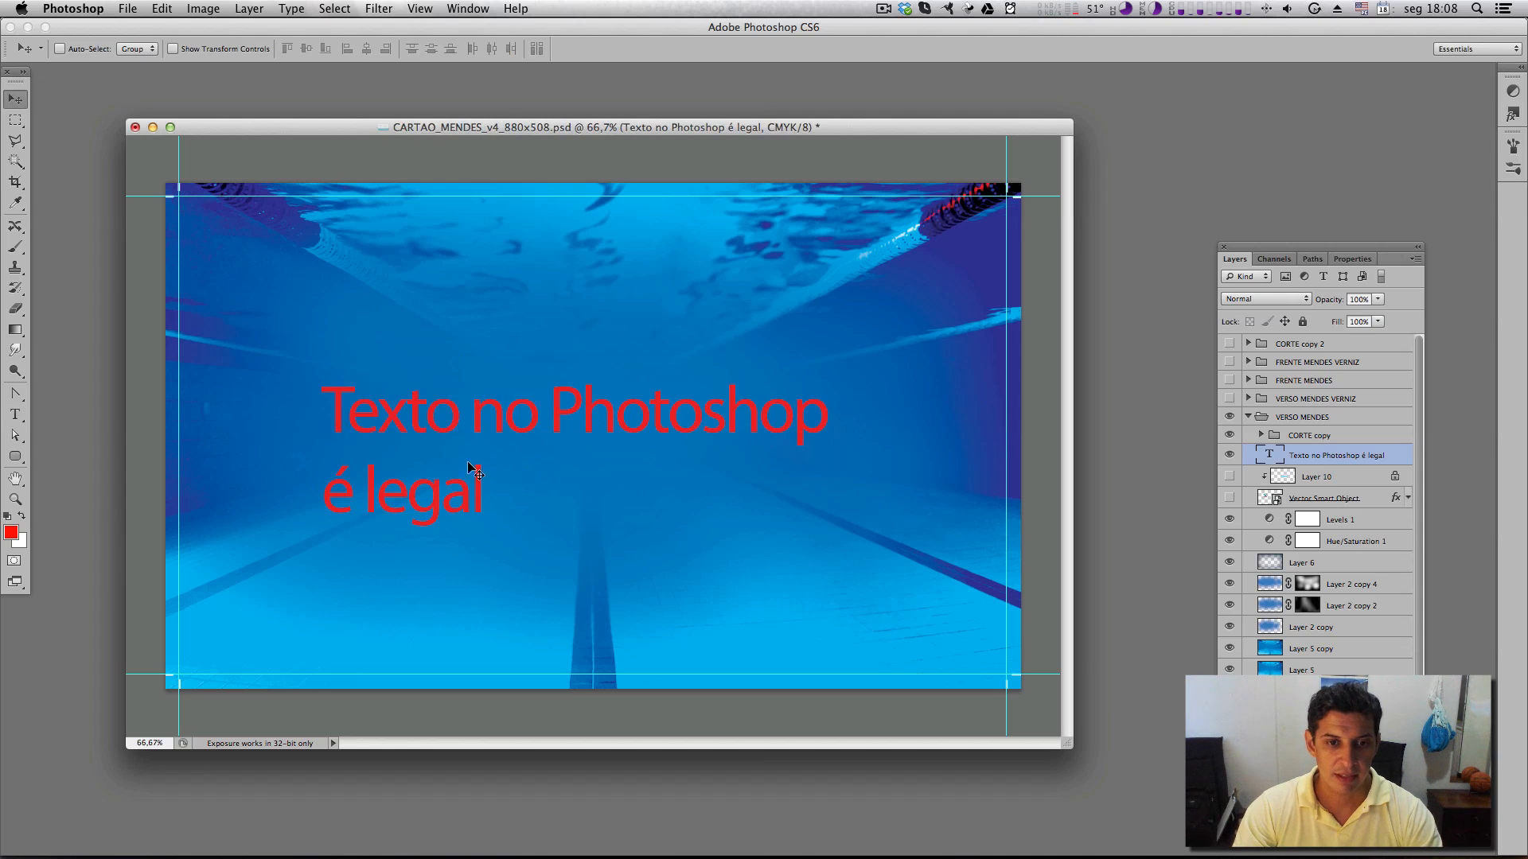
drag(468, 463, 469, 365)
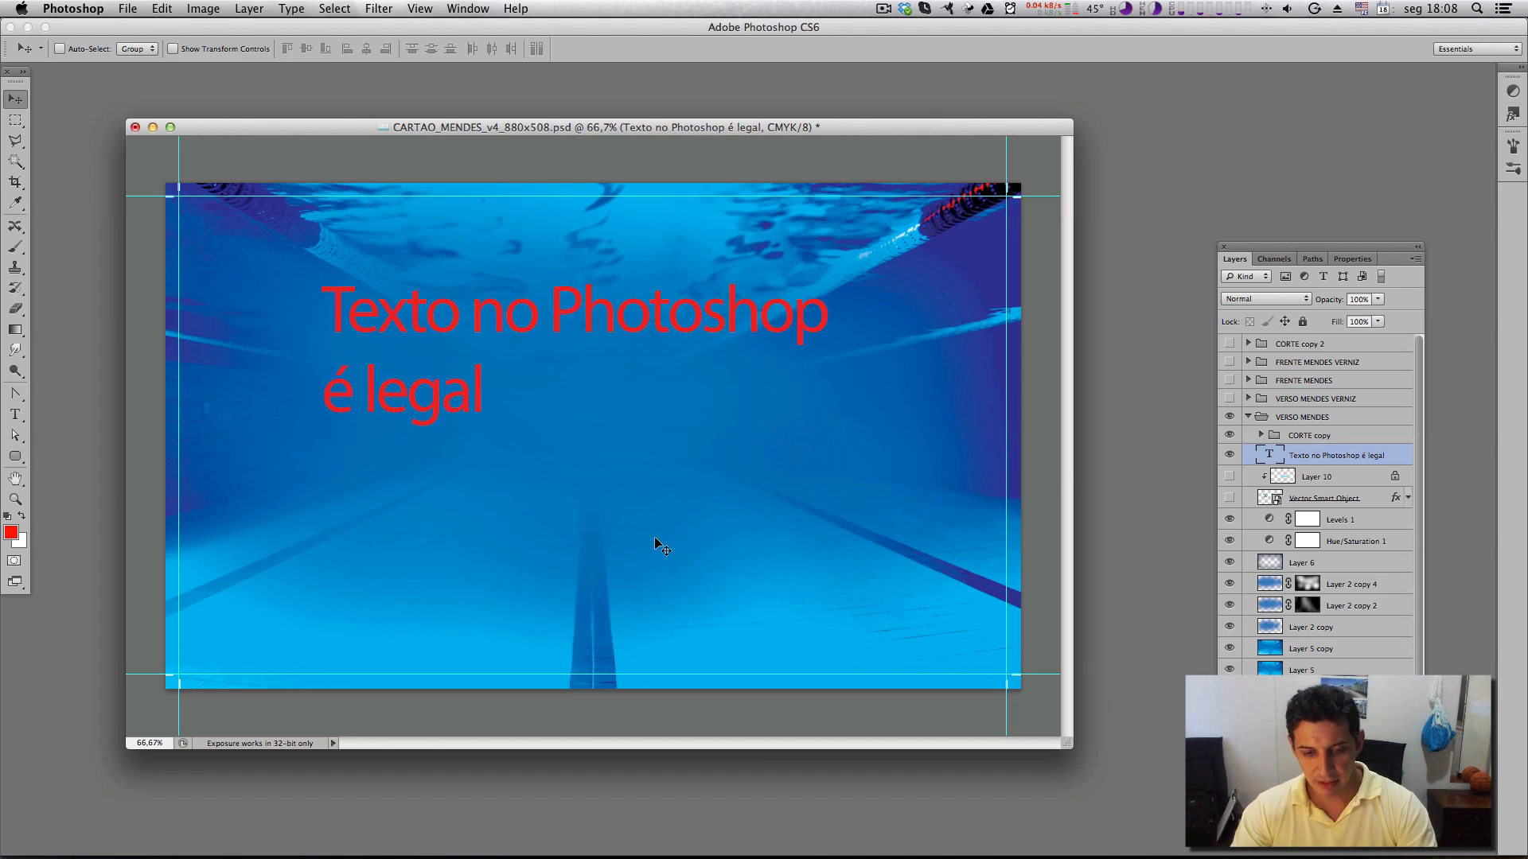
drag(494, 429, 444, 381)
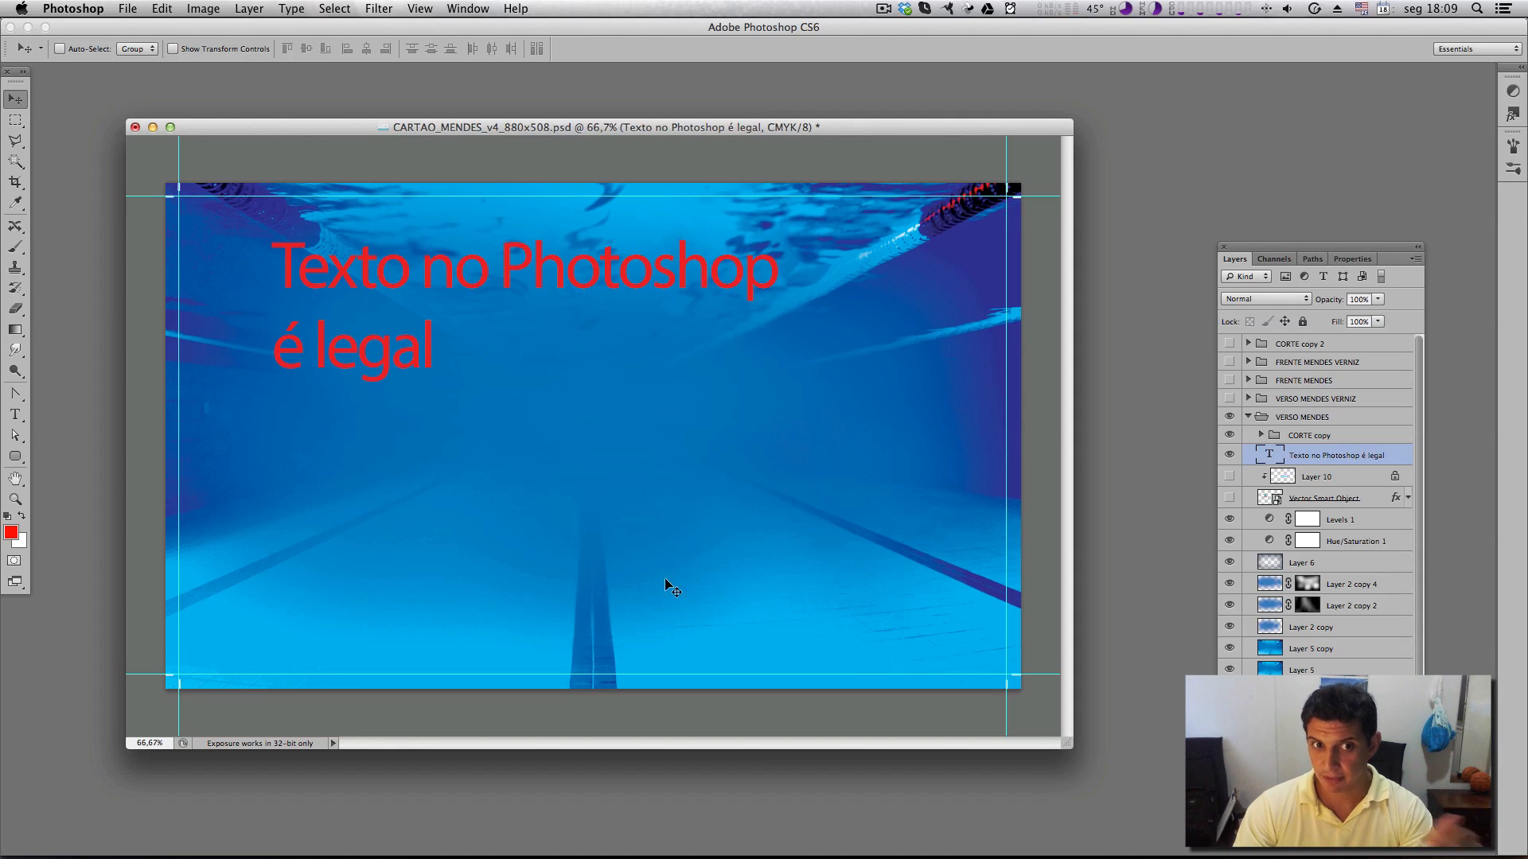
Move the two-line text toward the middle of the card and set its font size to 14 pt
drag(566, 281, 678, 344)
key(t)
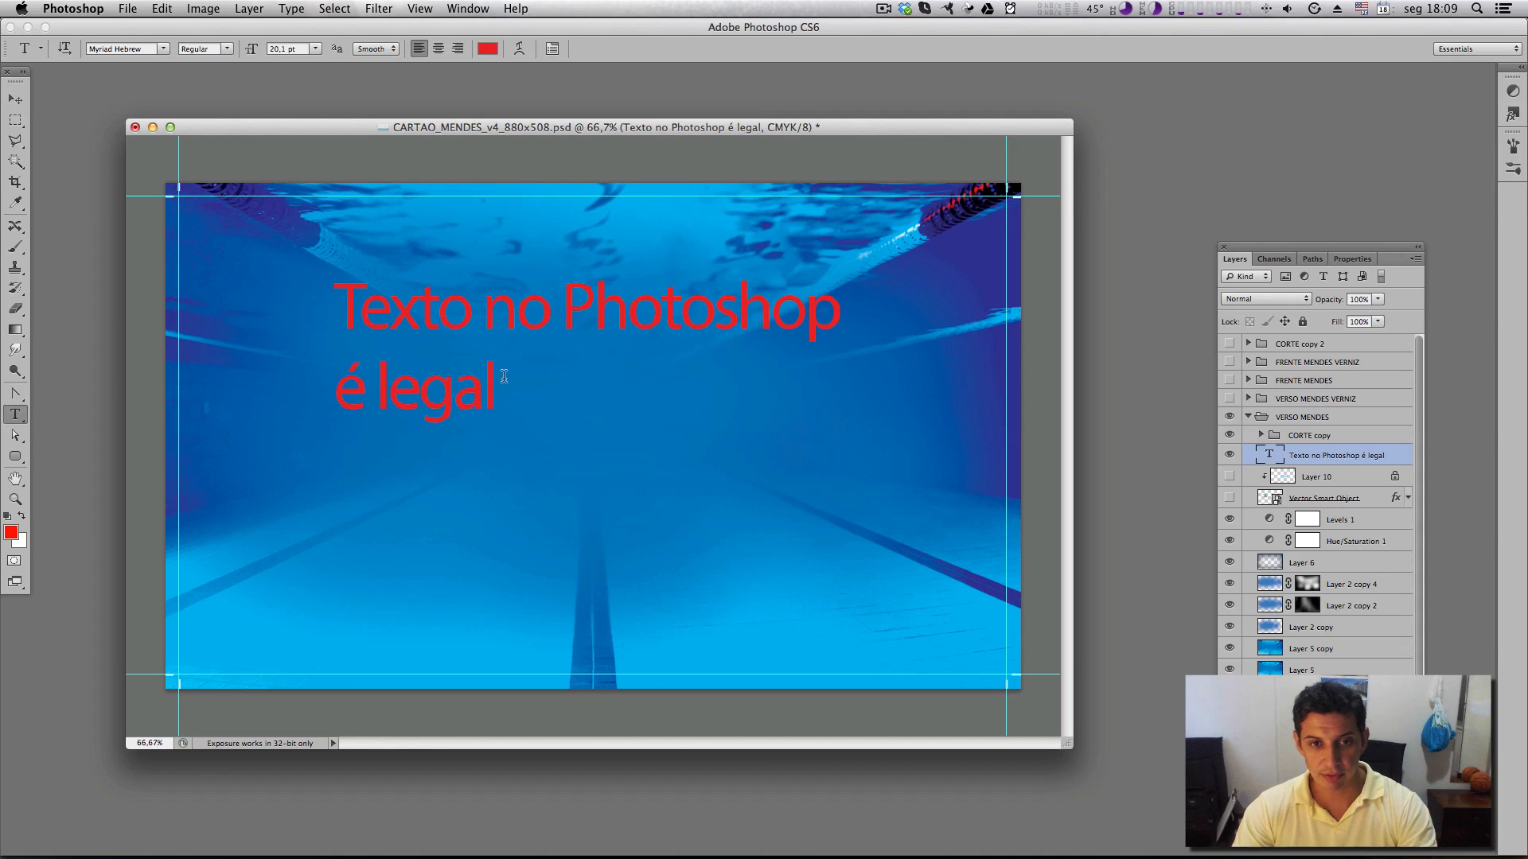
click(513, 387)
key(super+a)
click(465, 315)
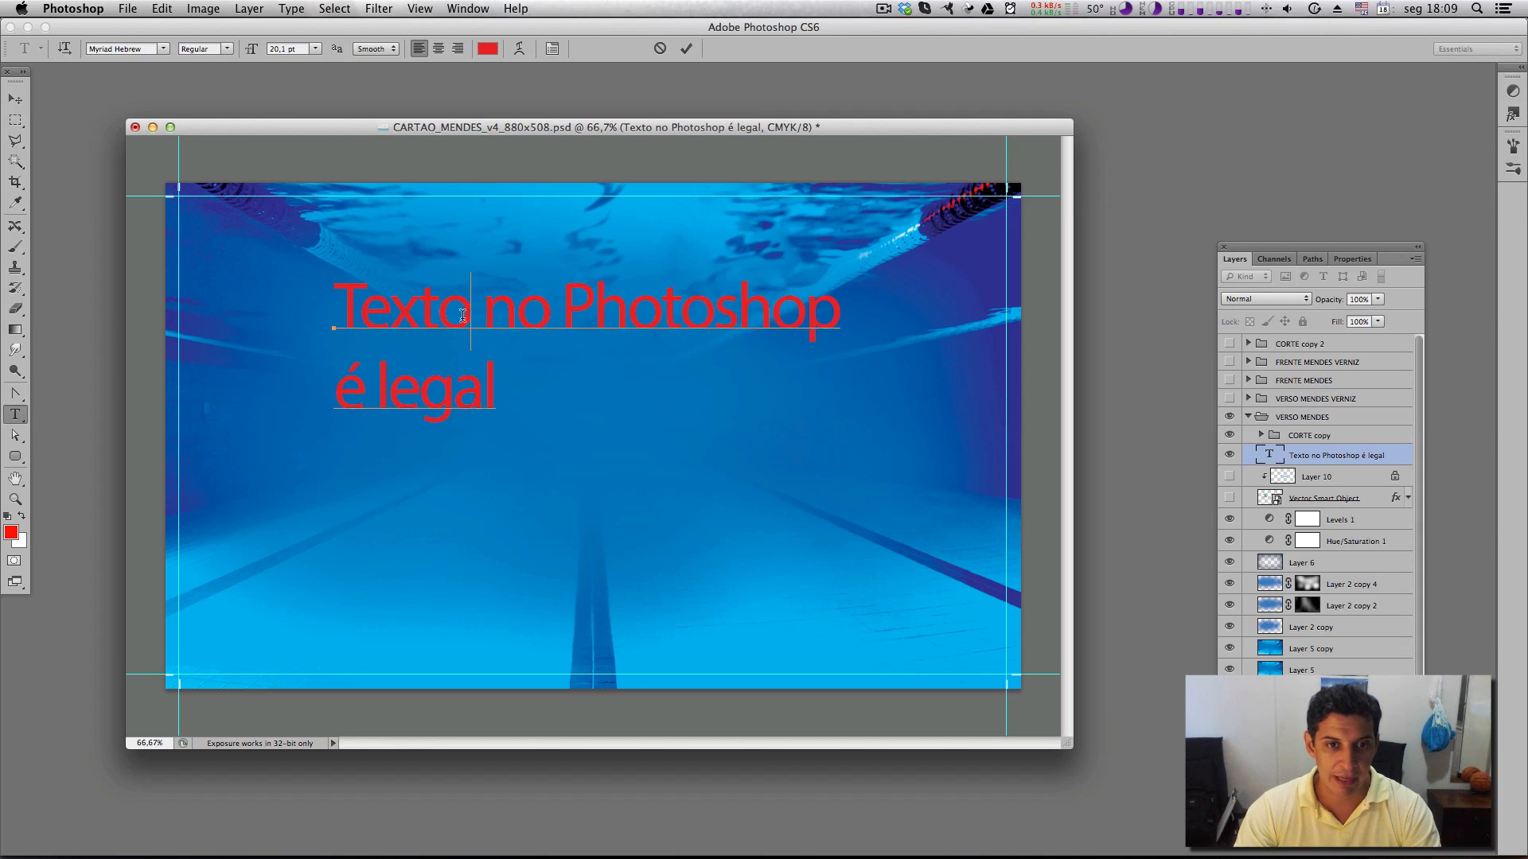
key(Down)
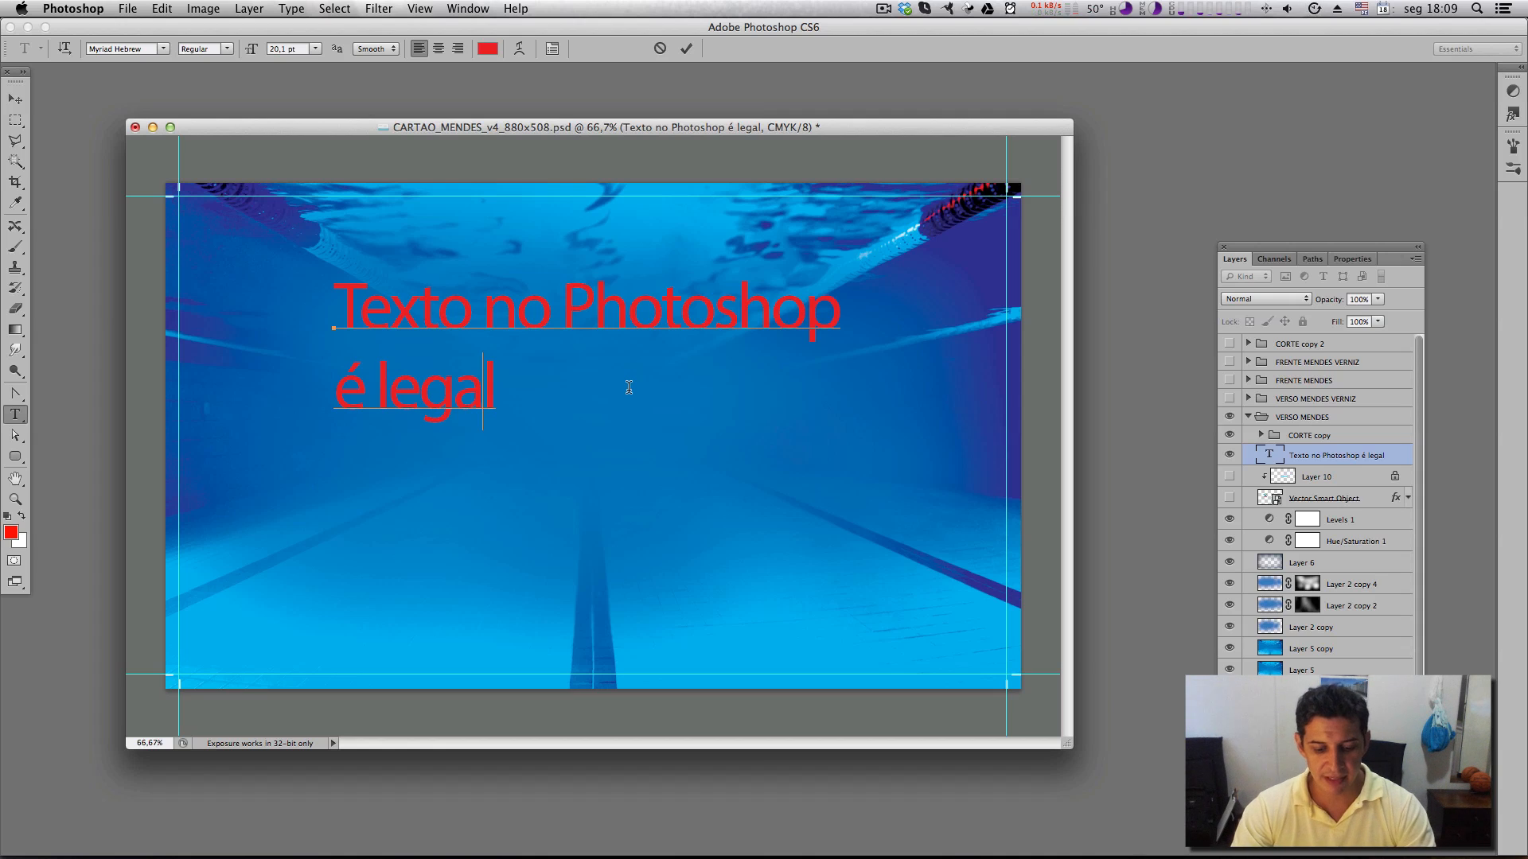
key(super+a)
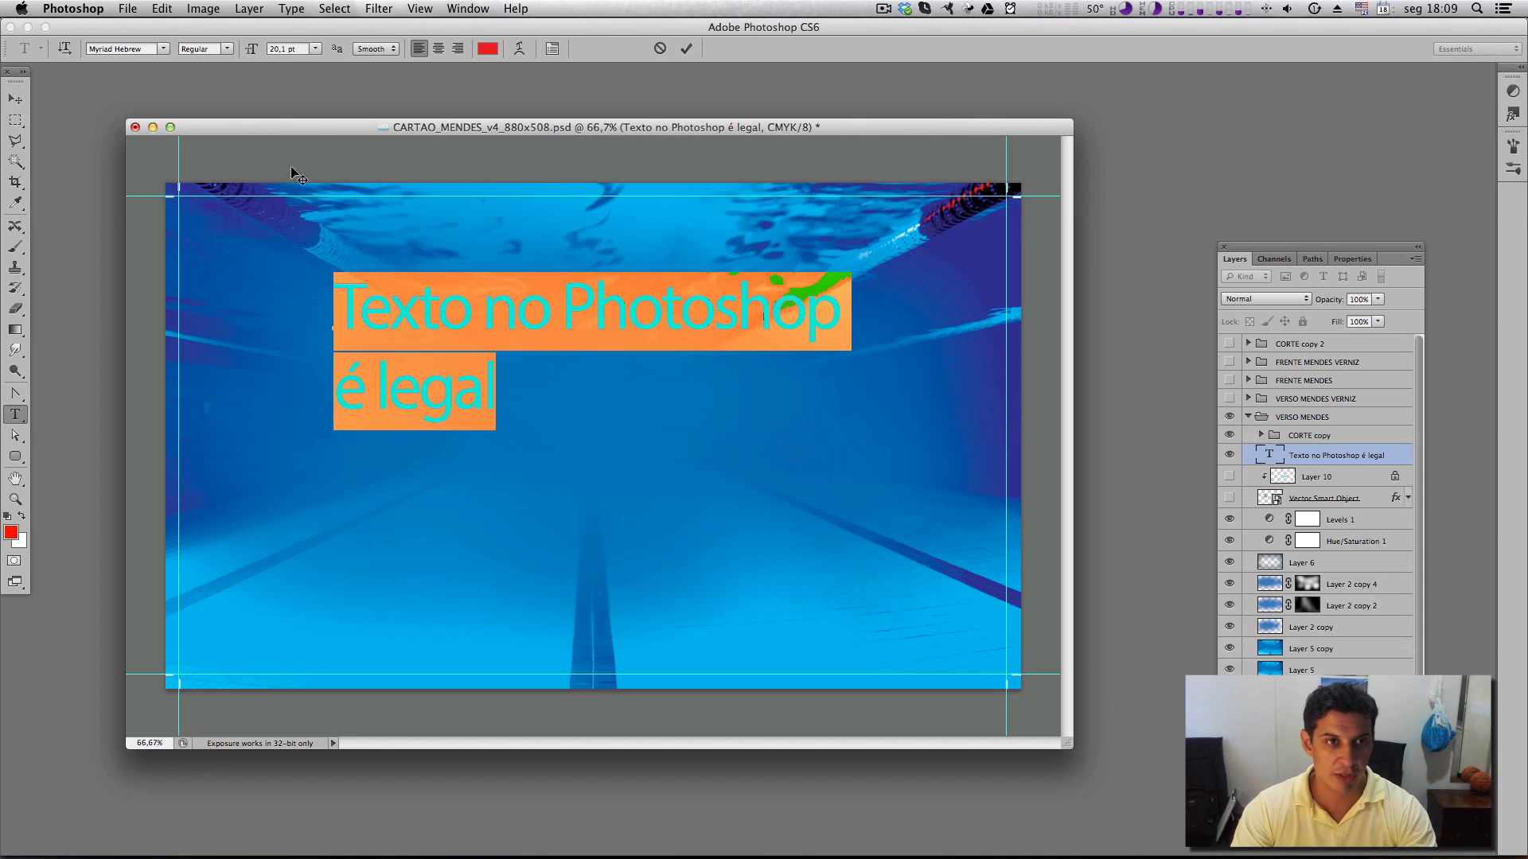
click(315, 49)
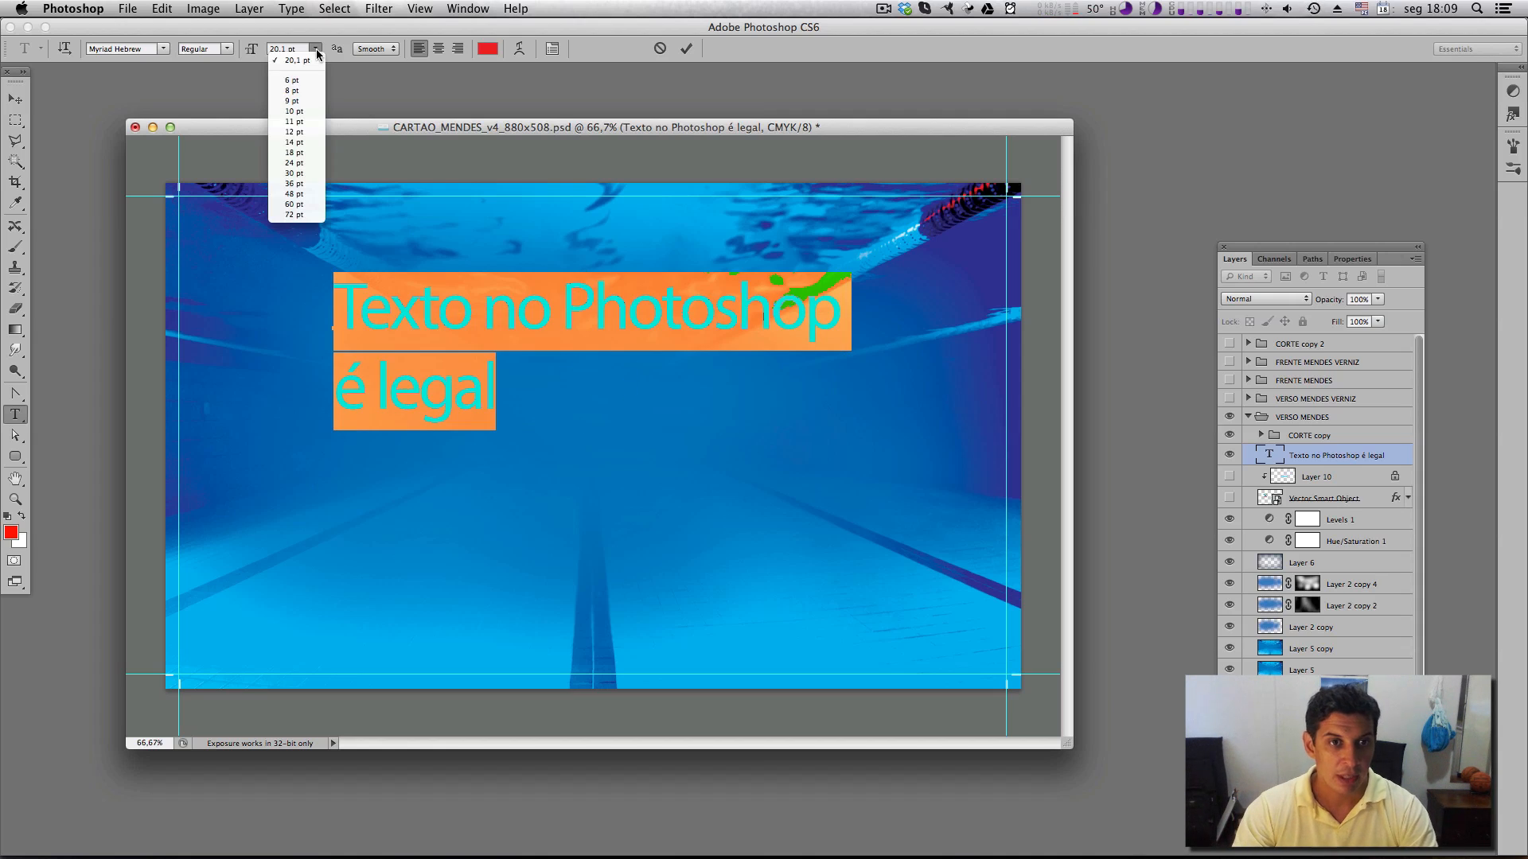
click(315, 143)
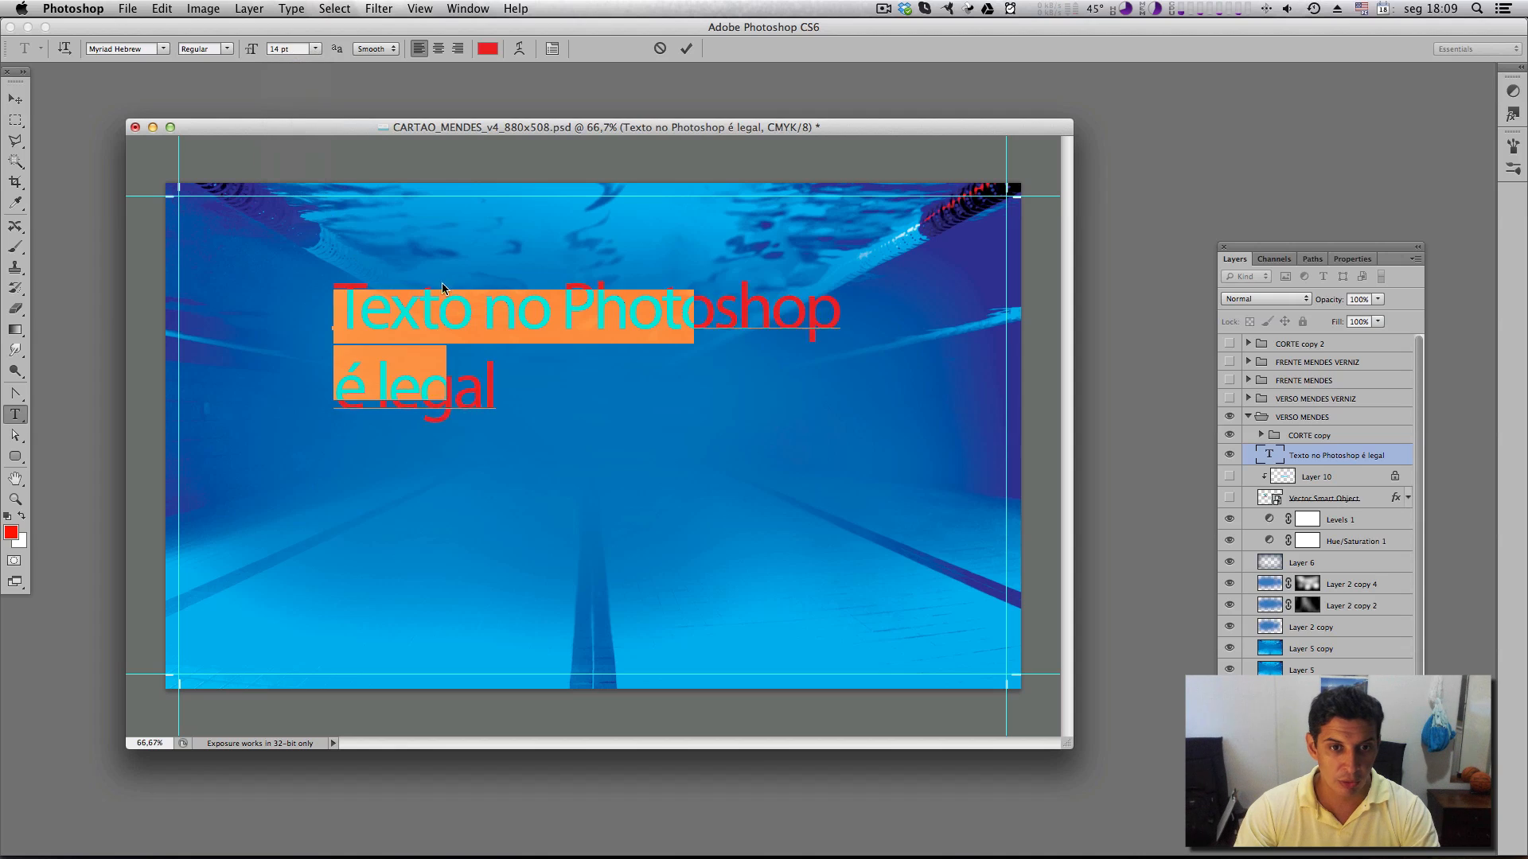
Join "é legal" onto the first line of the text and commit the edit
click(345, 375)
key(BackSpace)
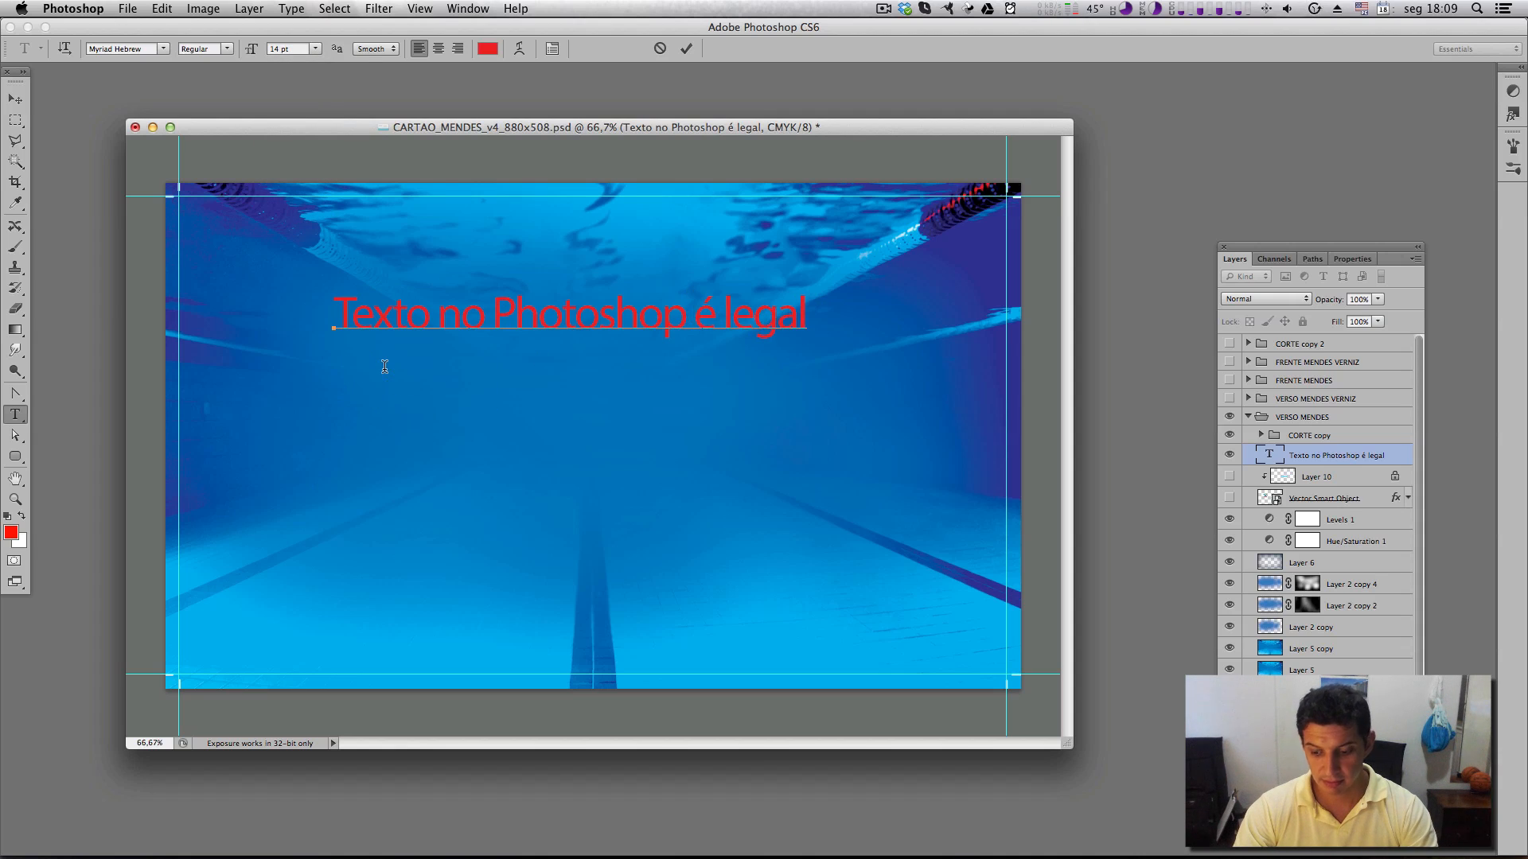
key(super+Return)
key(v)
Replace the whole text with "Este é o textl de ponto" and shift it to the horizontal centre of the card
key(t)
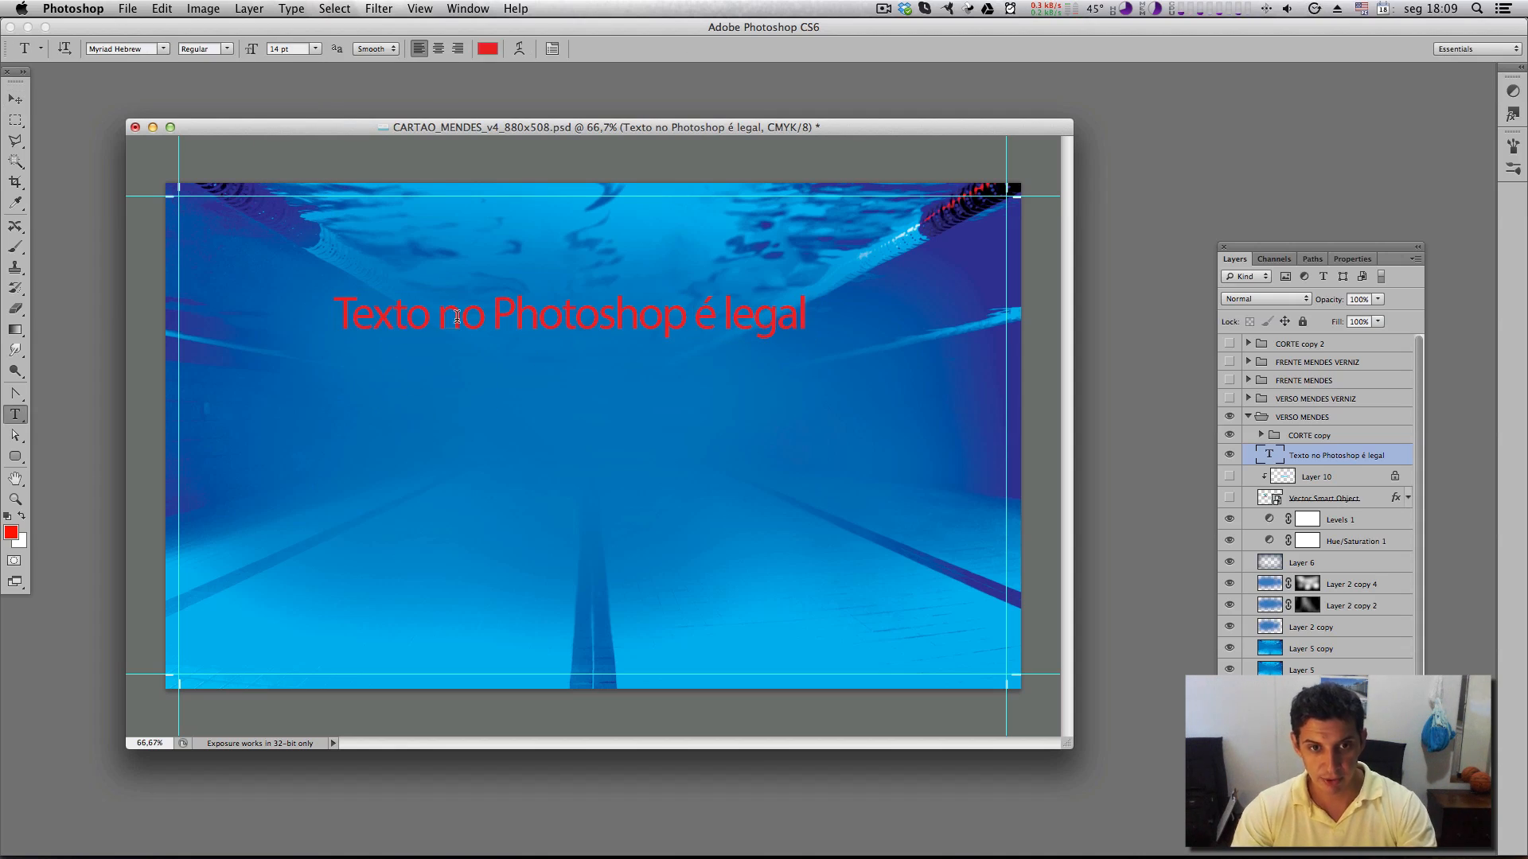
triple_click(457, 316)
text(Este )
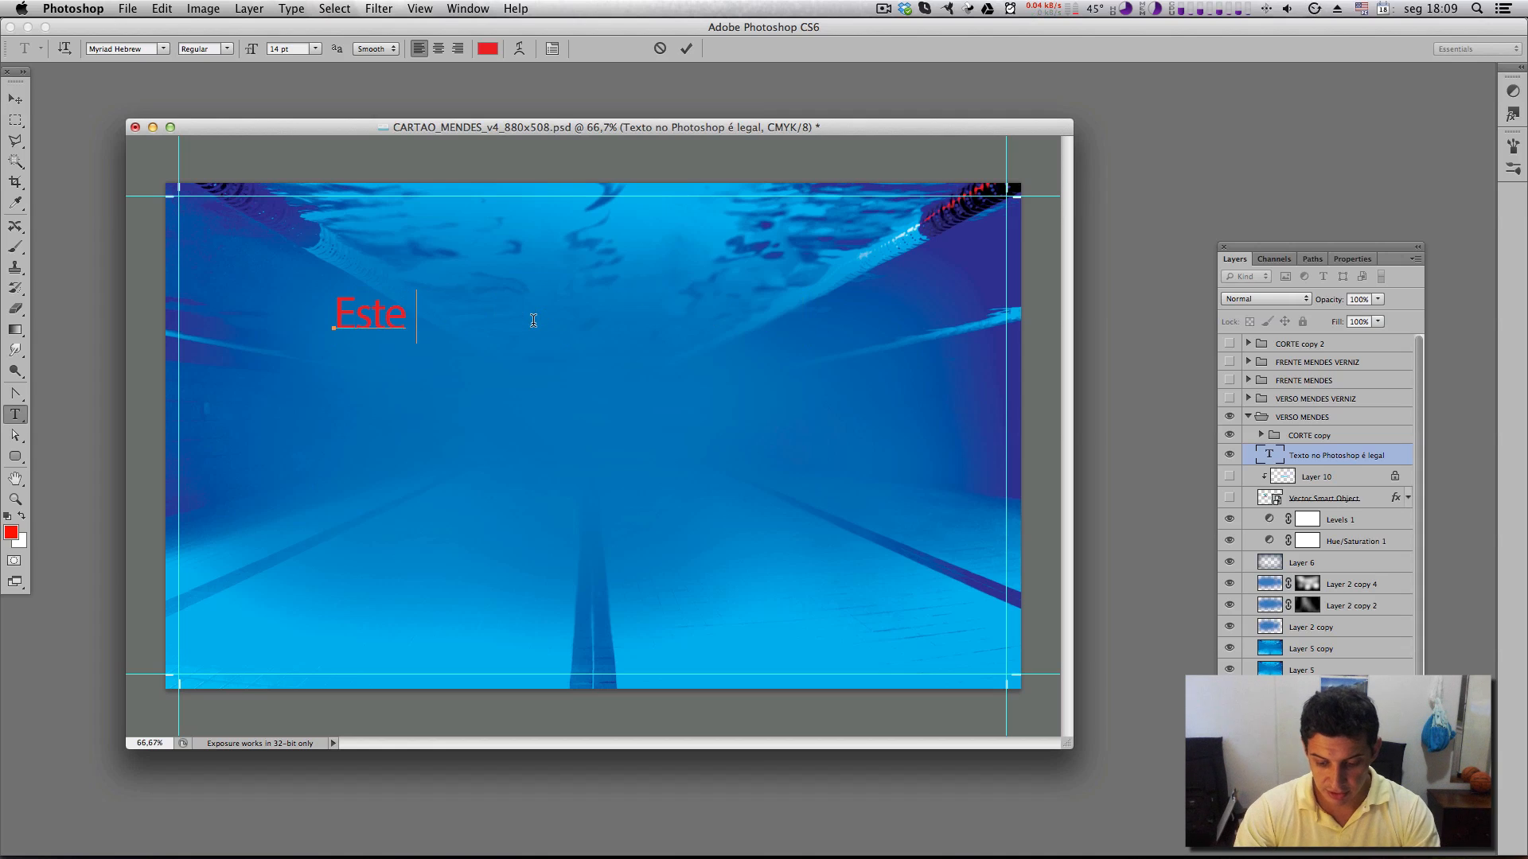
text(é o textl de po)
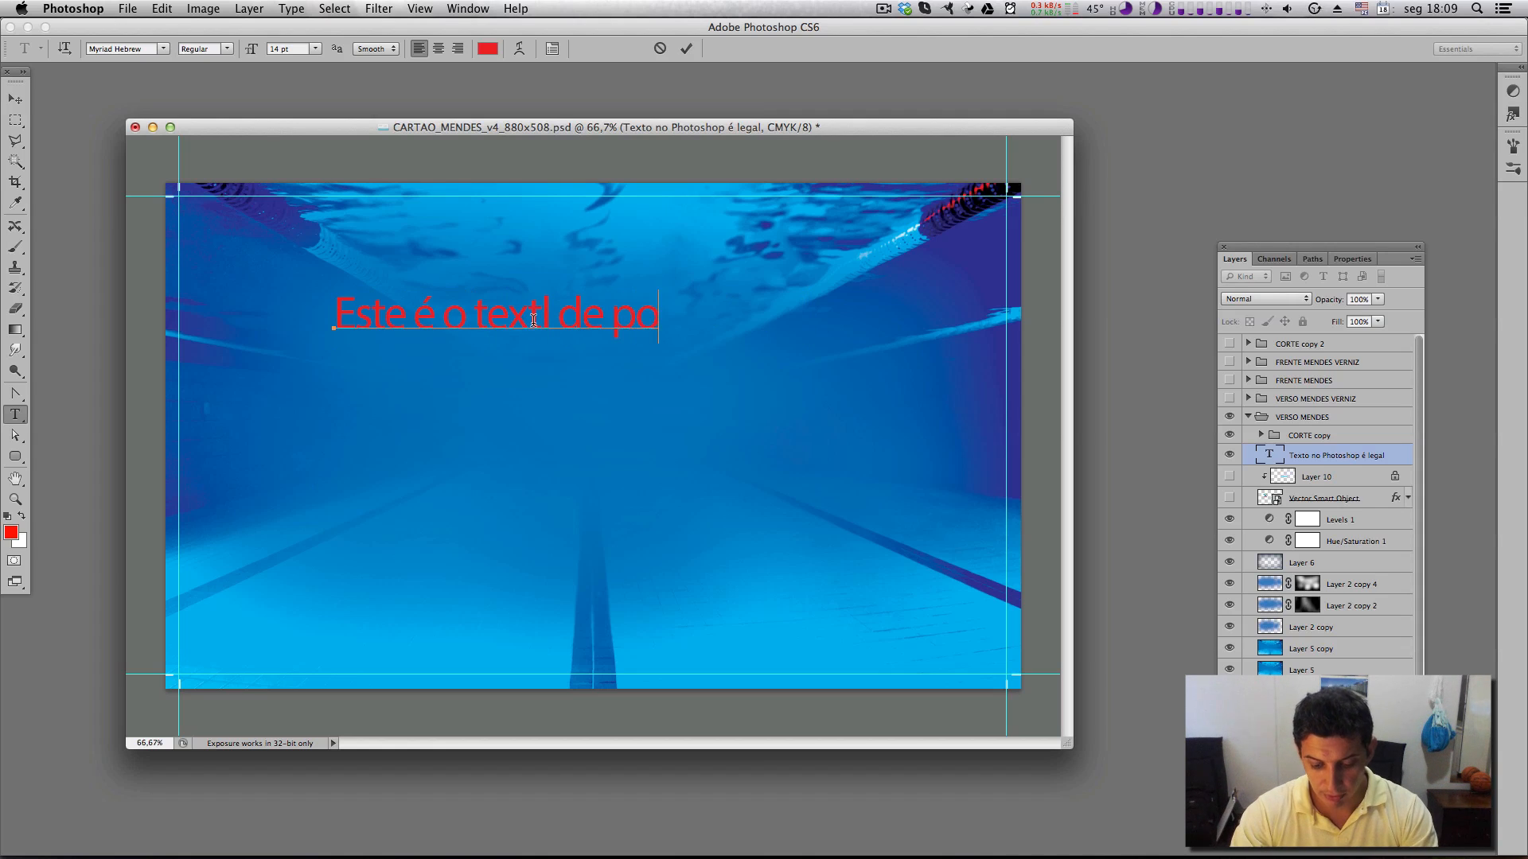
text(nto)
key(super+Return)
key(v)
drag(518, 309, 589, 310)
Create a paragraph text box below the heading reading "Este é um texto de paragrafo" and align it with the heading's left edge
click(14, 415)
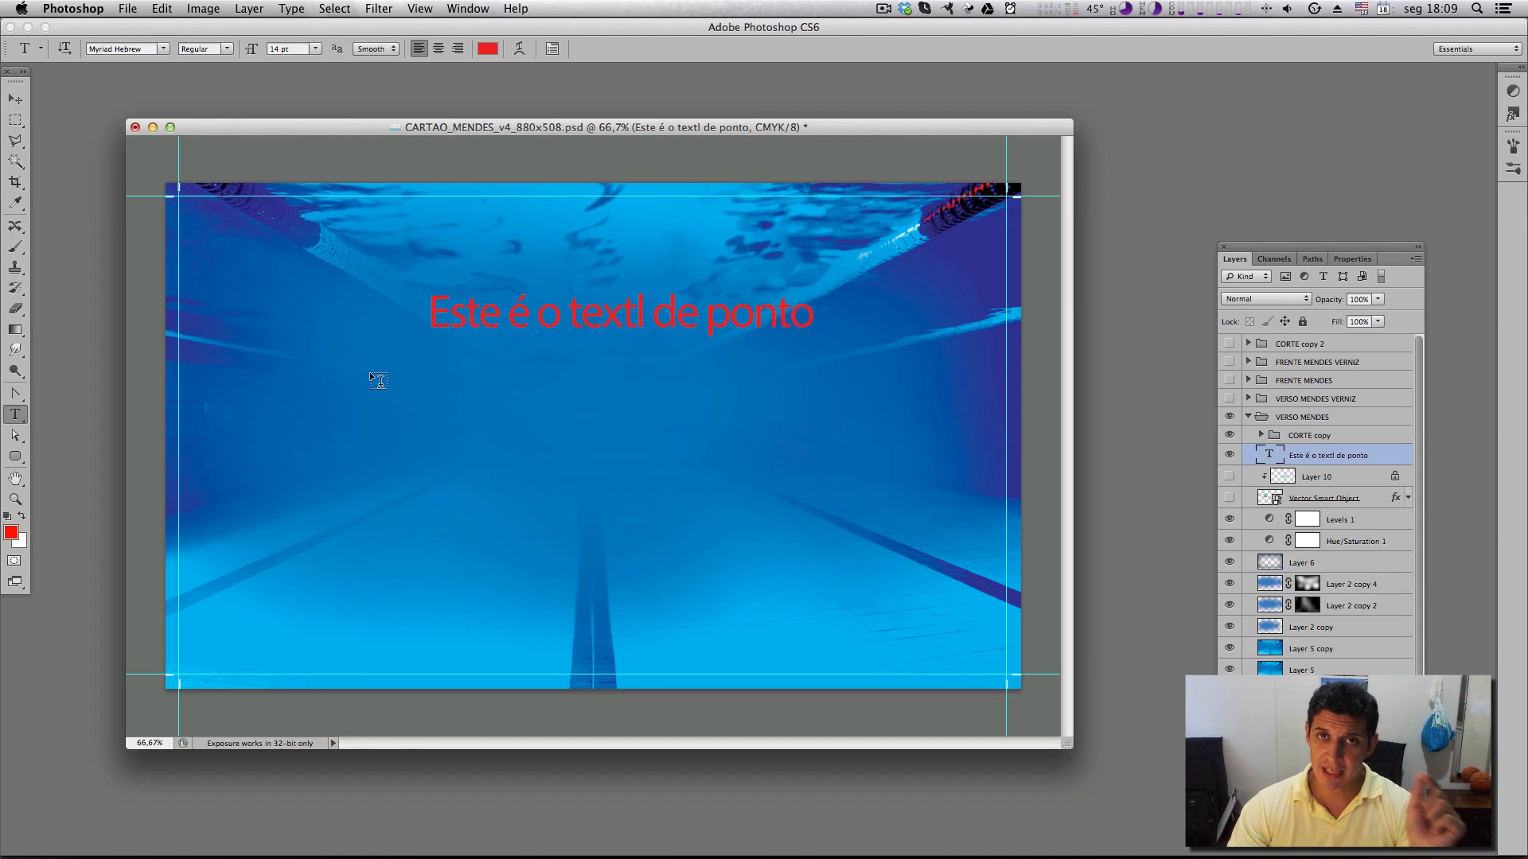
drag(334, 351, 805, 575)
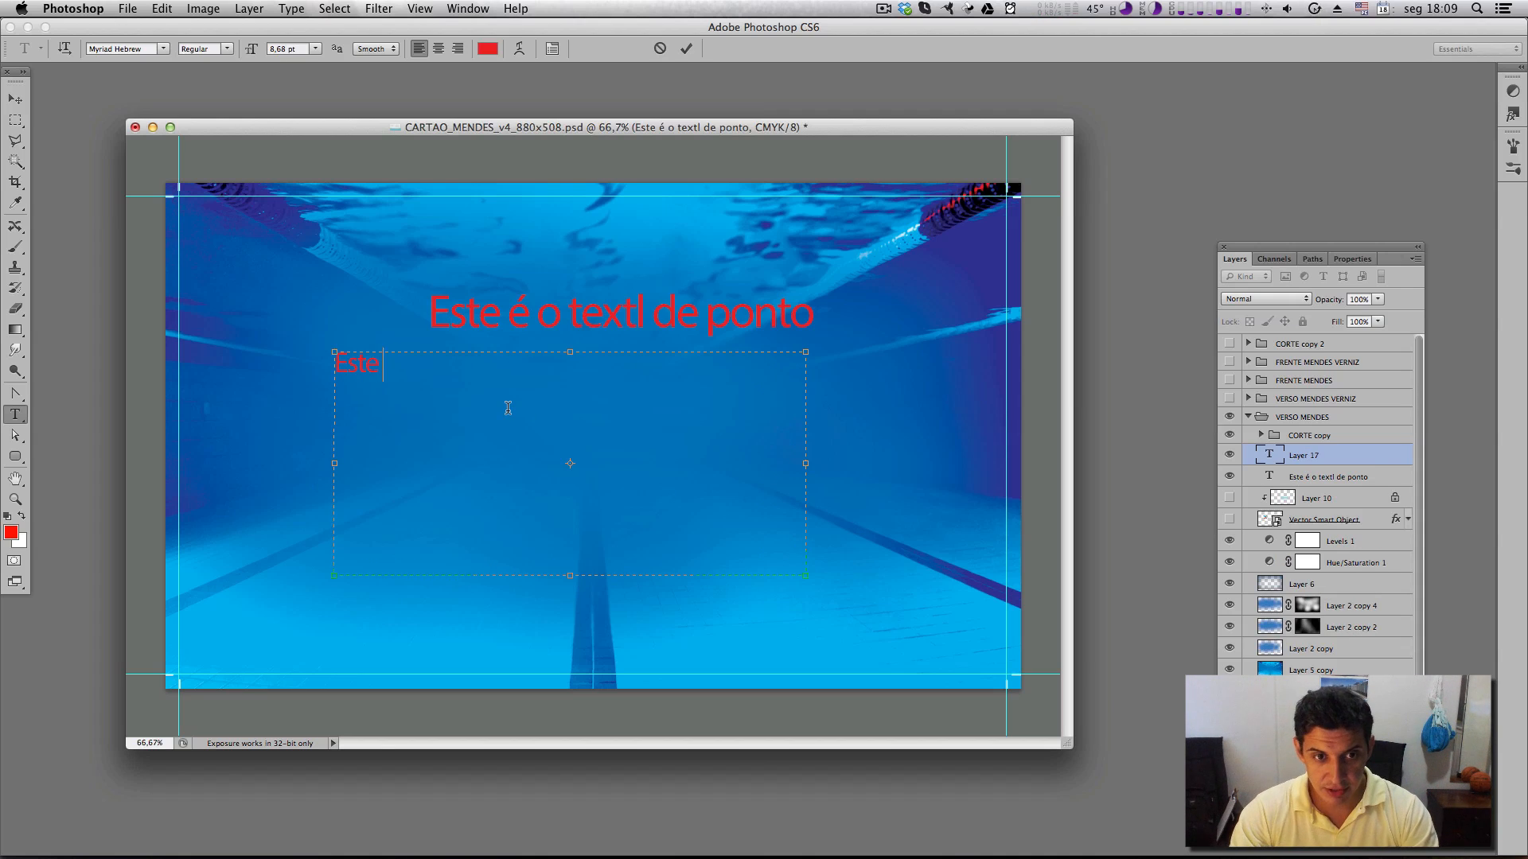
text(Este é um t)
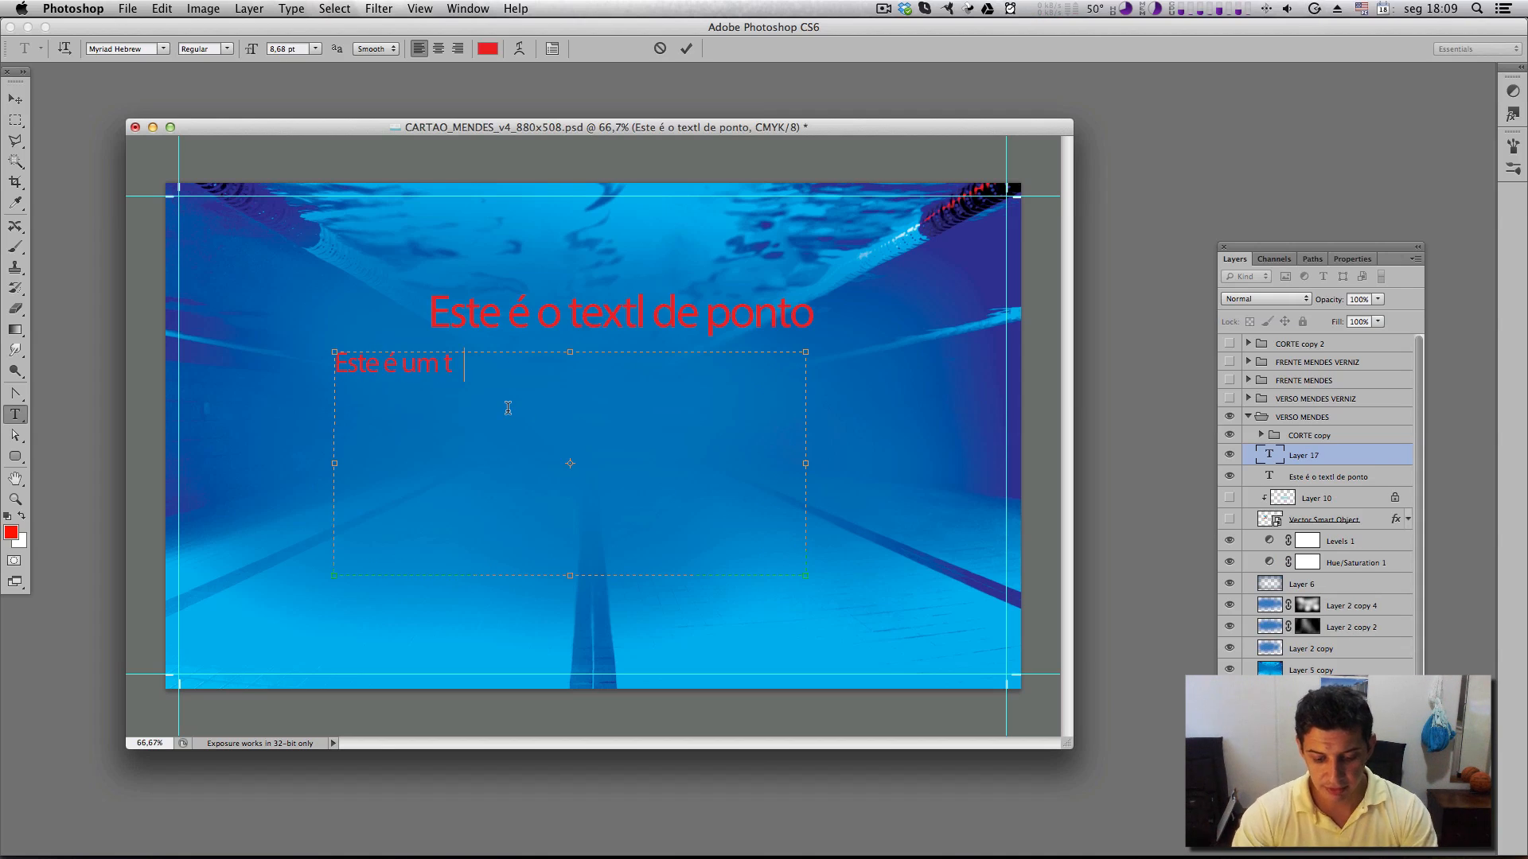
text(exto de paragrafo)
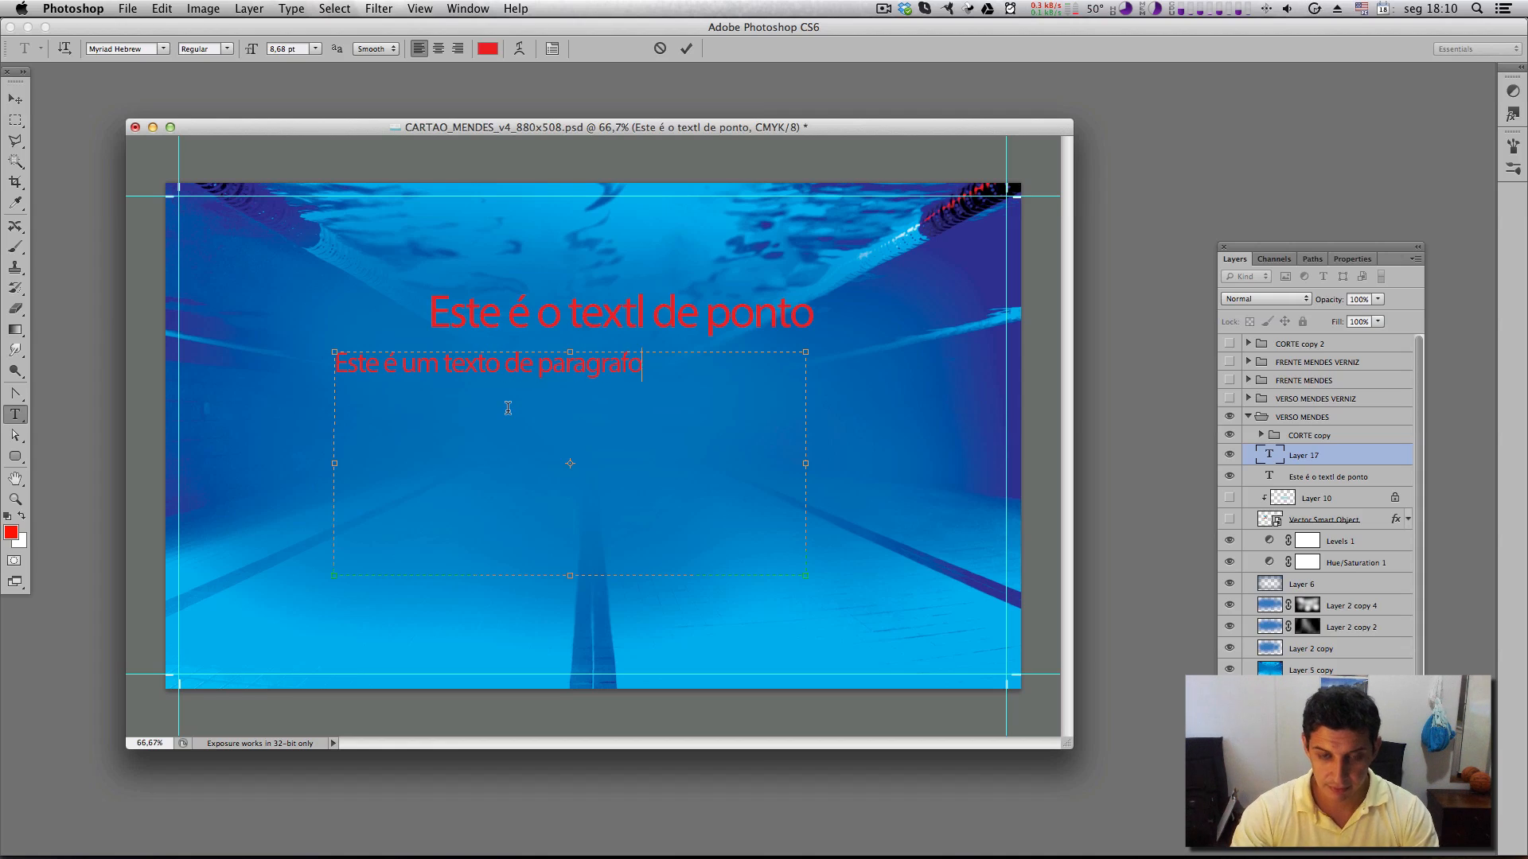
key(super+Return)
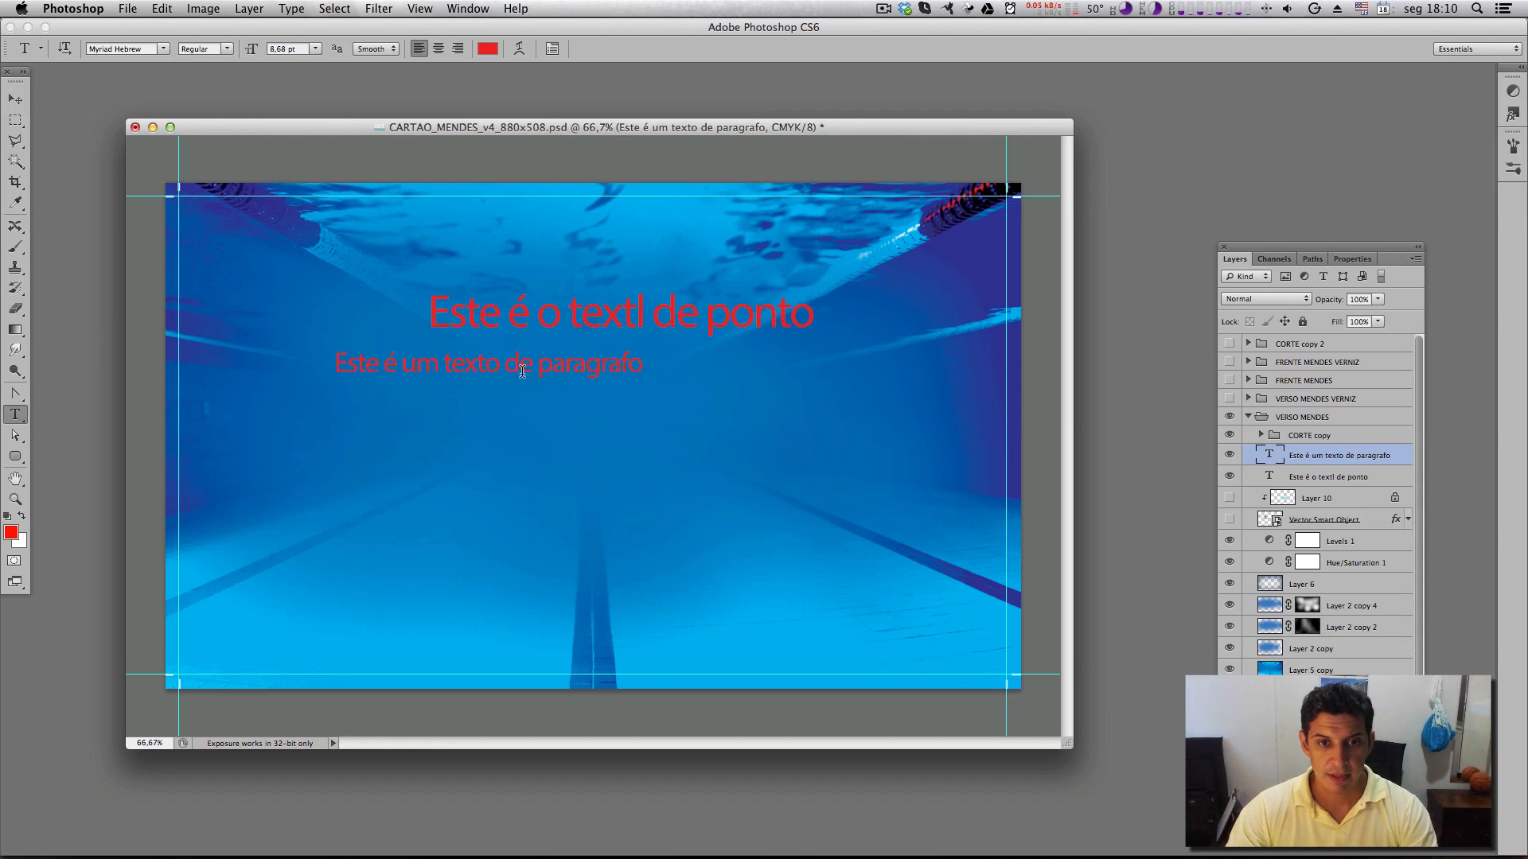
key(v)
drag(455, 375, 533, 382)
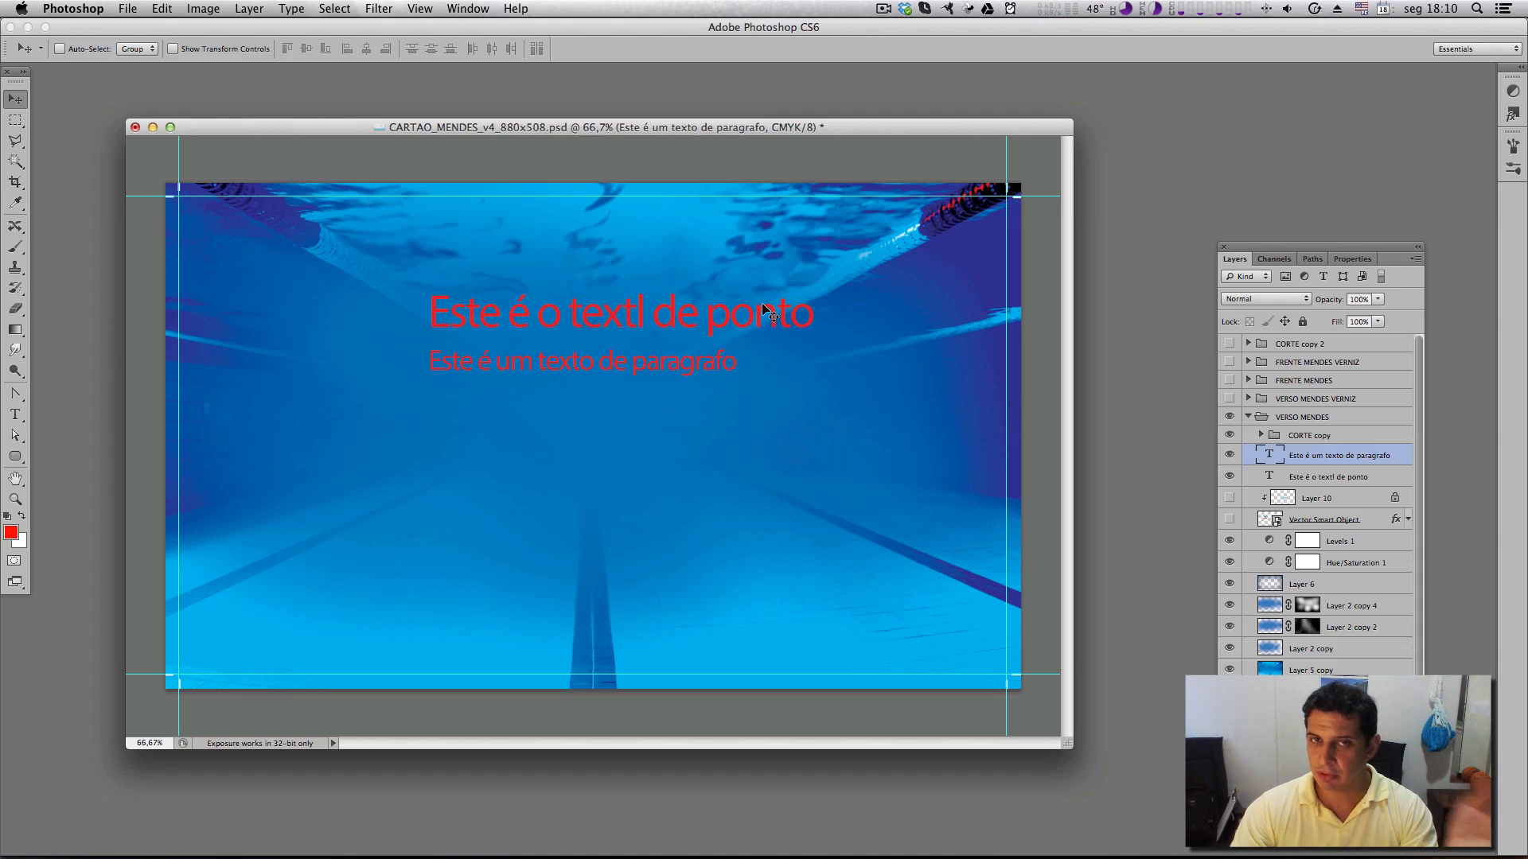
Fill the paragraph text box with repeated copies of "Este é um texto de paragrafo"
key(t)
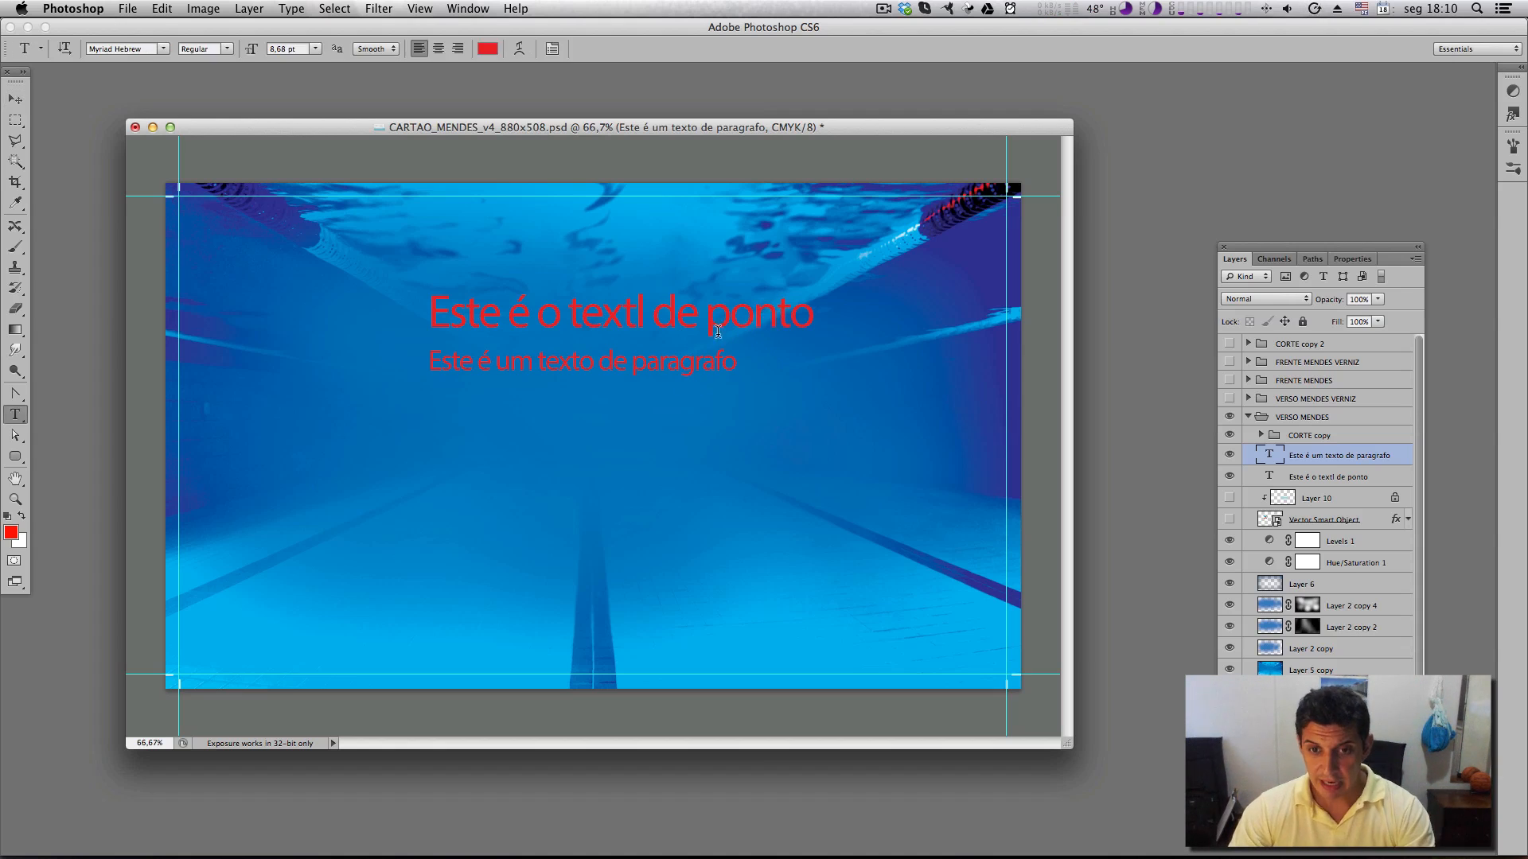
click(736, 365)
key(ctrl+a)
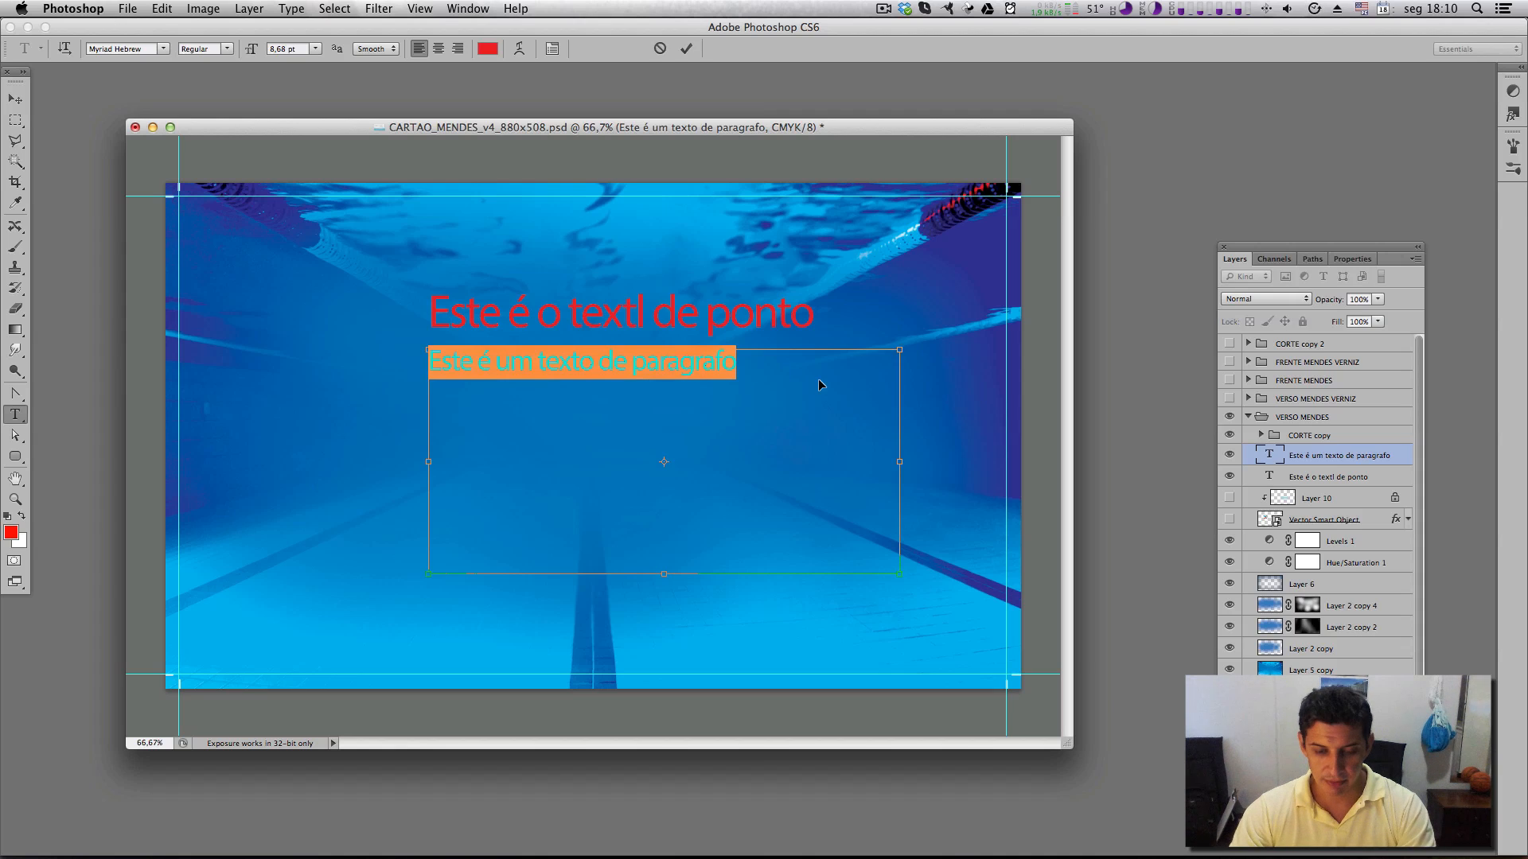
click(782, 373)
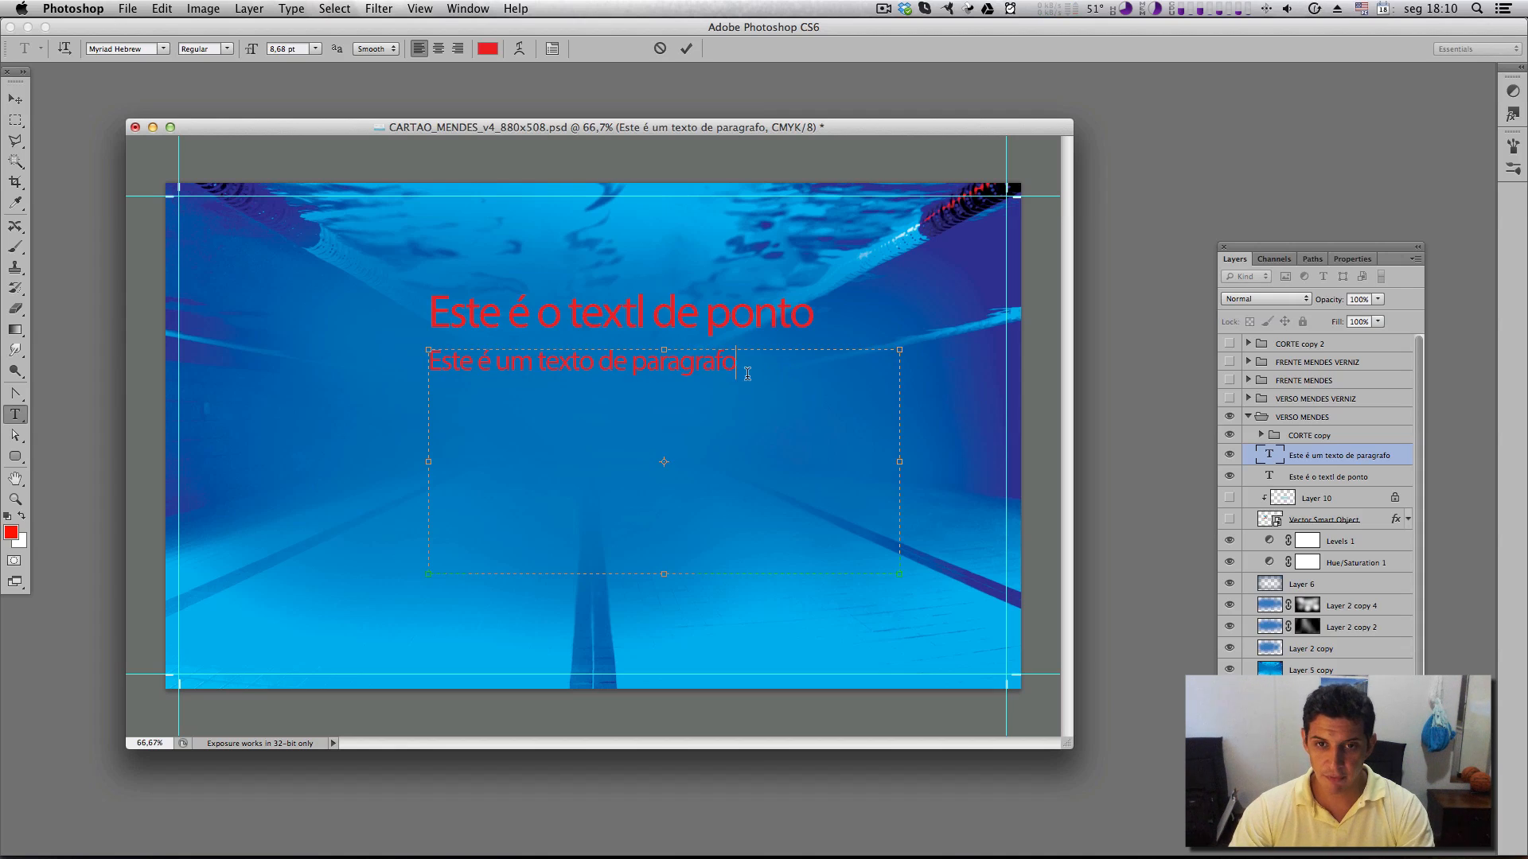
drag(744, 365, 416, 368)
key(ctrl+c)
click(799, 382)
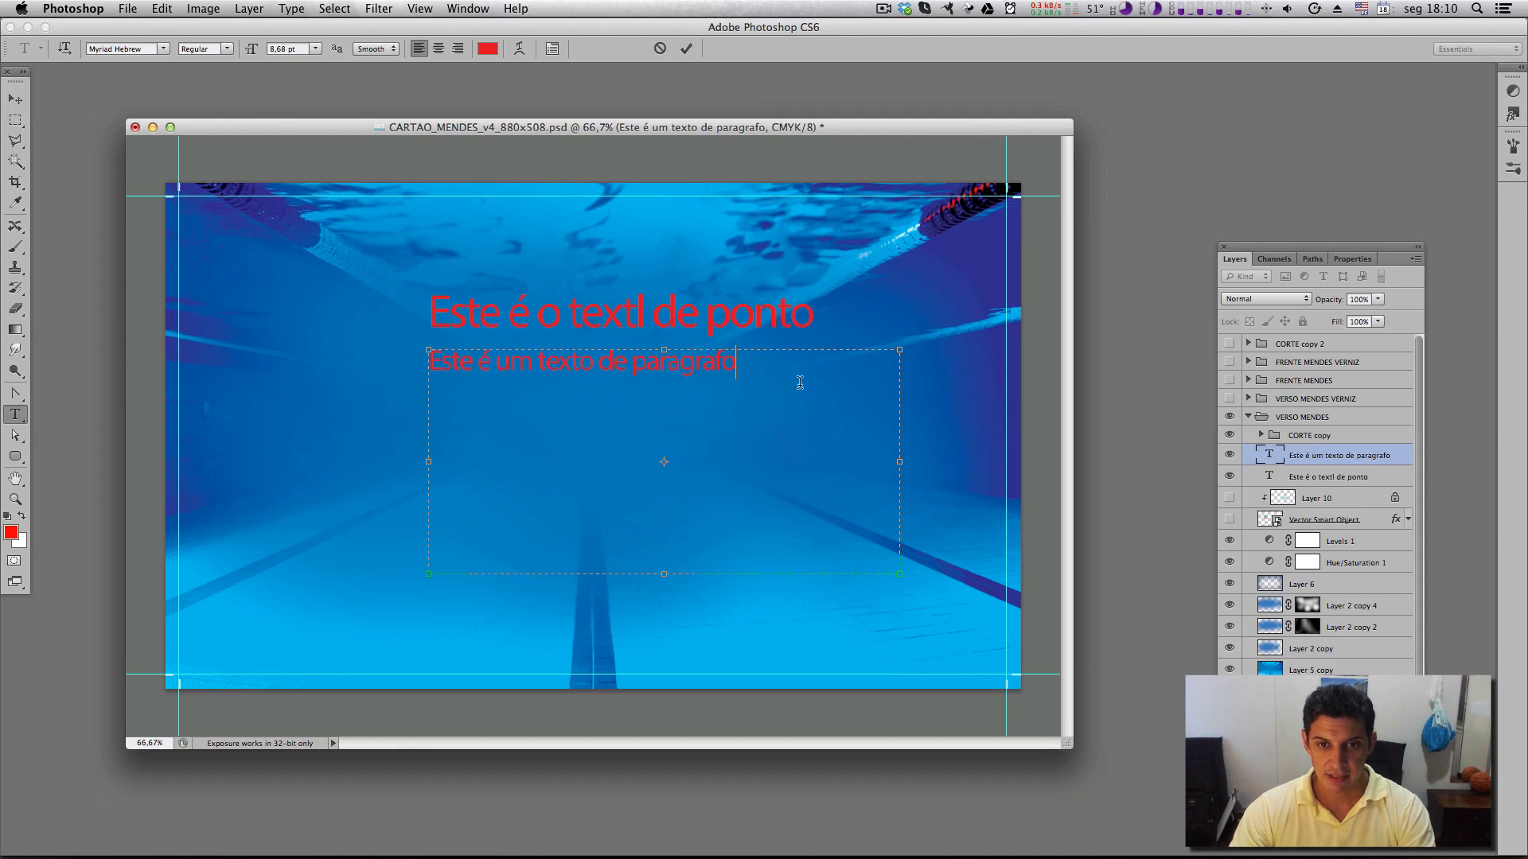
key(ctrl+v)
key(ctrl+v)
key(ctrl+v)
key(ctrl+v)
key(ctrl+v)
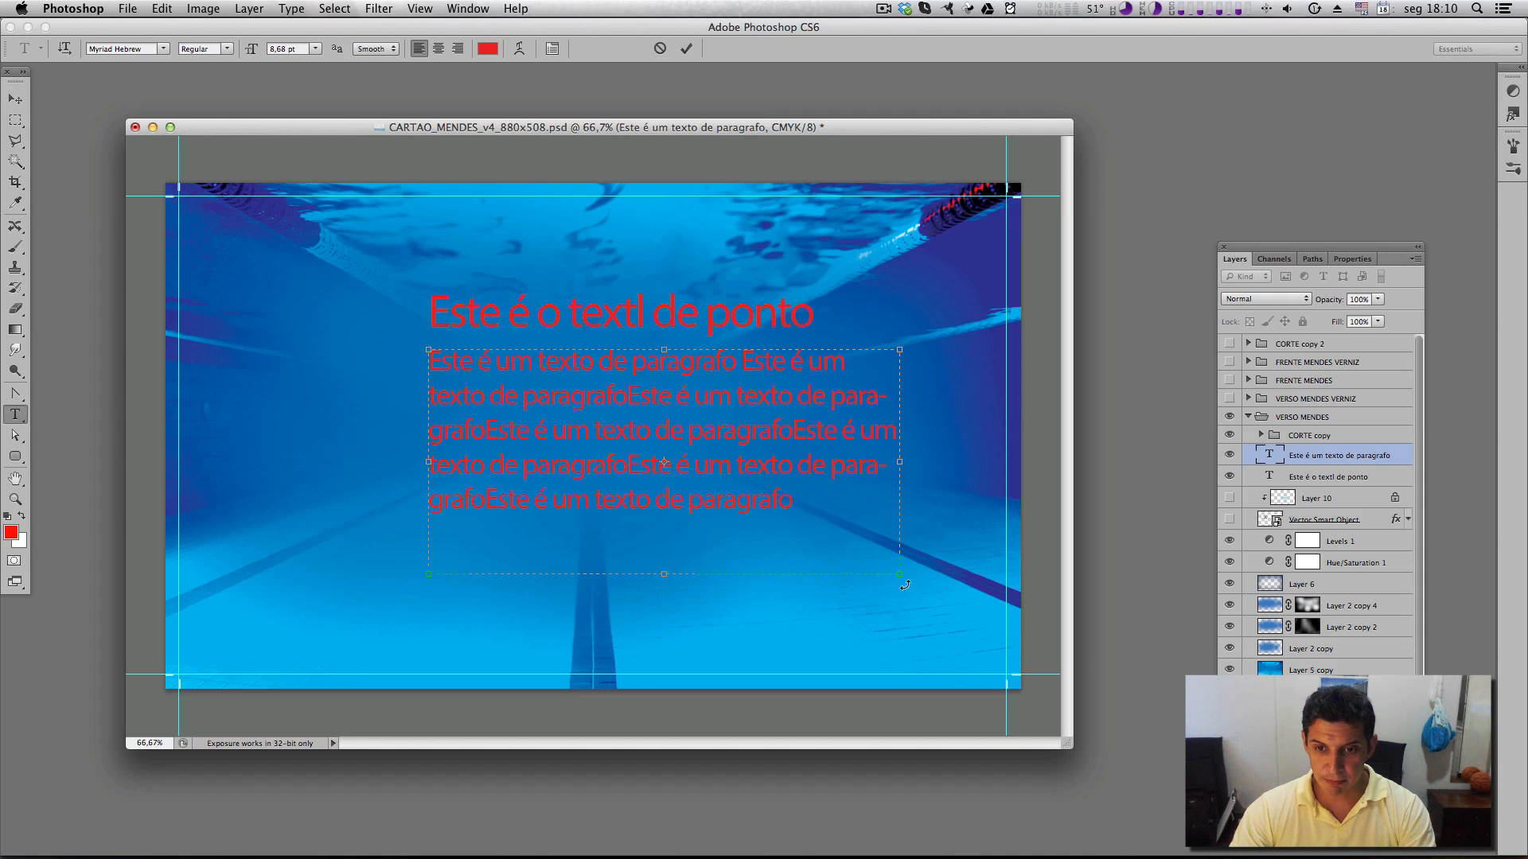
Resize the paragraph text box to roughly the heading's width and make it slightly taller so the text reflows
drag(896, 578, 791, 595)
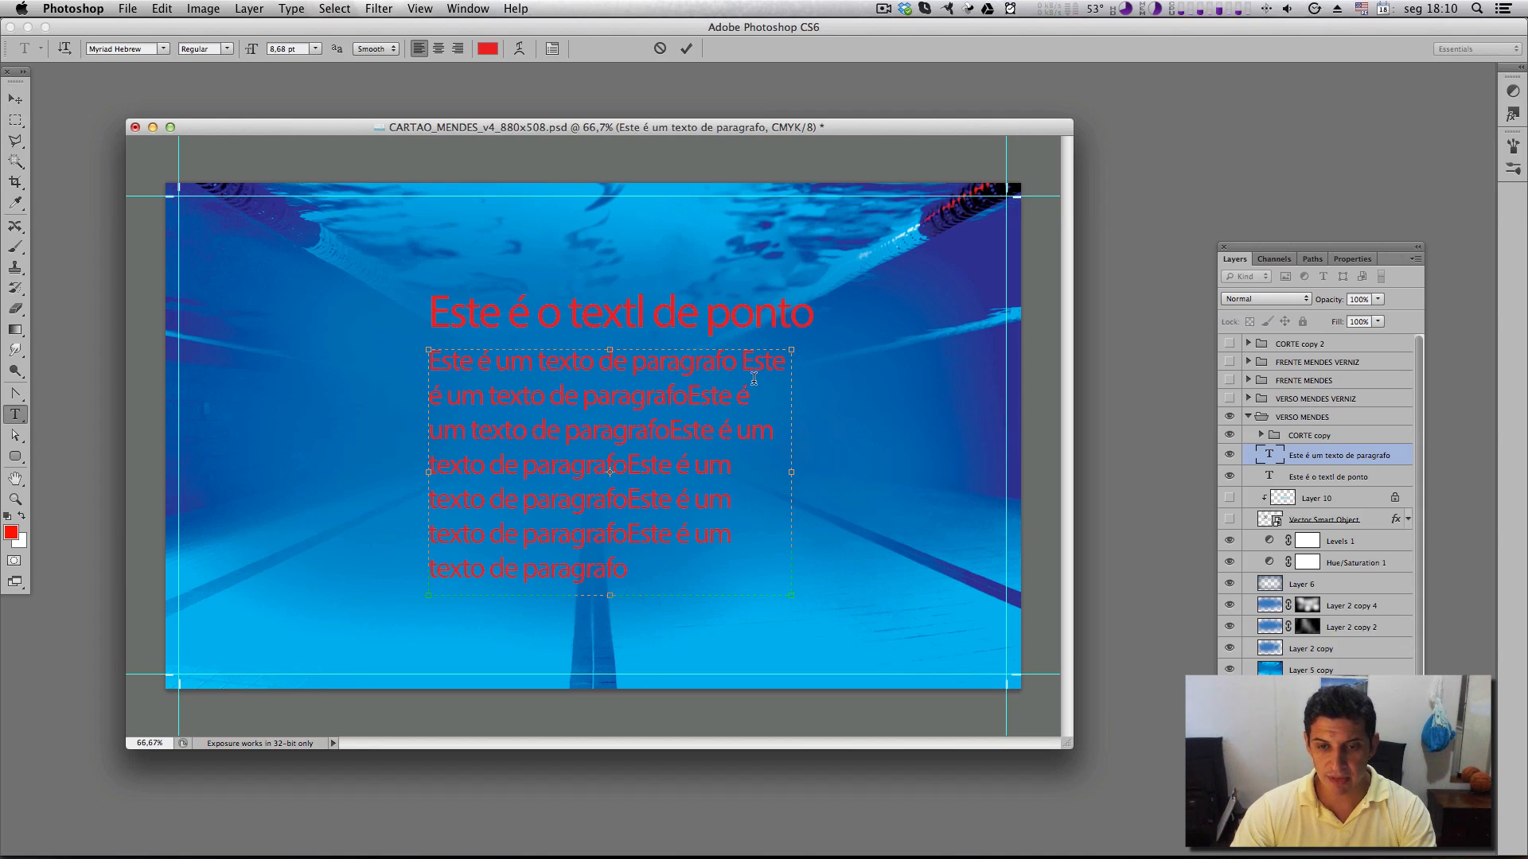
drag(791, 595, 842, 595)
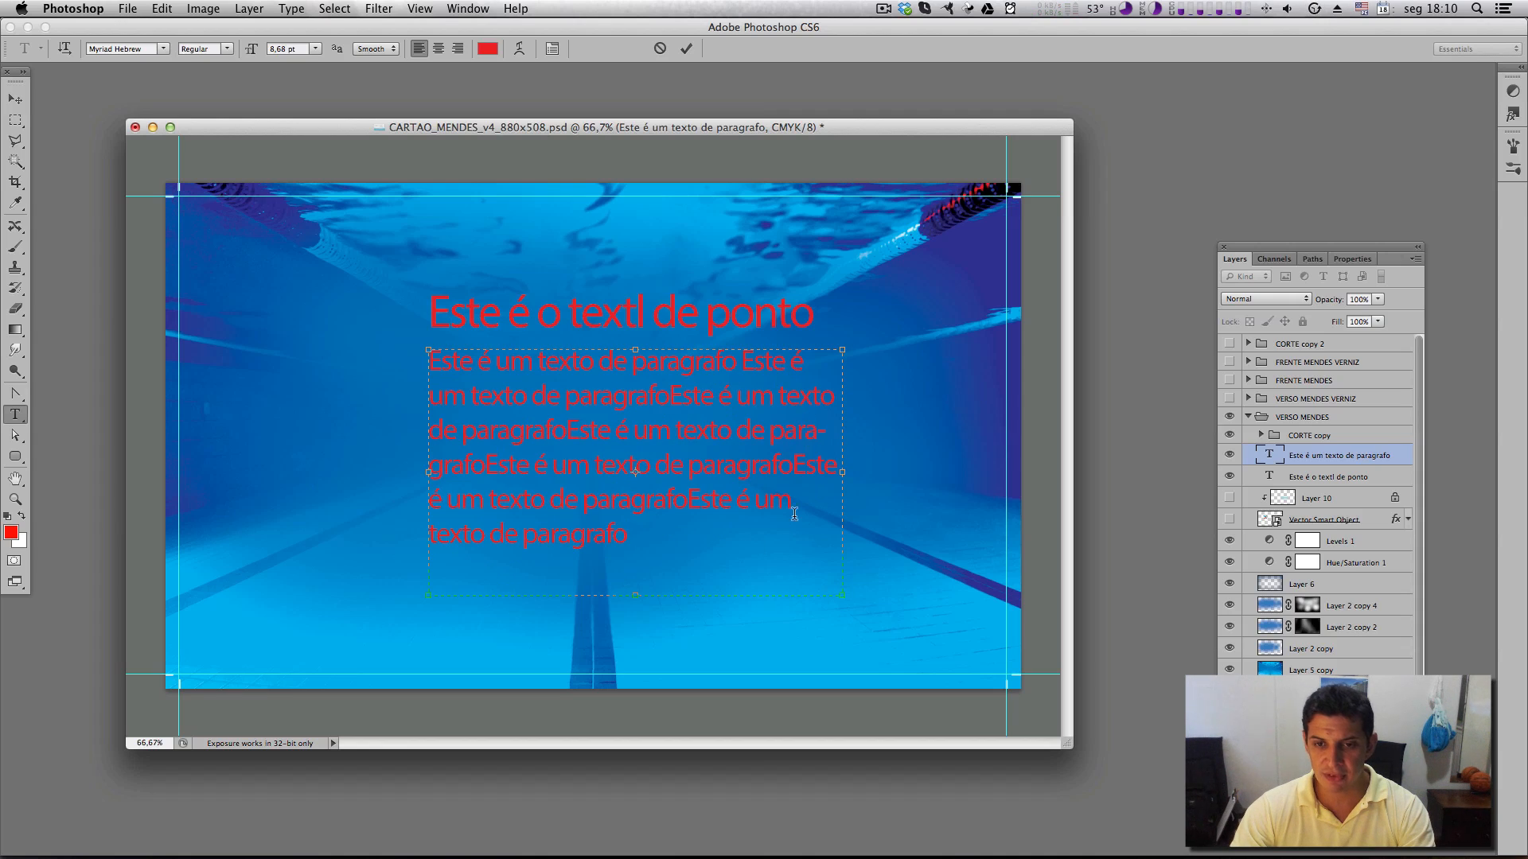
drag(846, 600, 808, 599)
Select all the paragraph text and show the character and paragraph formatting settings beside the card's right edge
key(super+a)
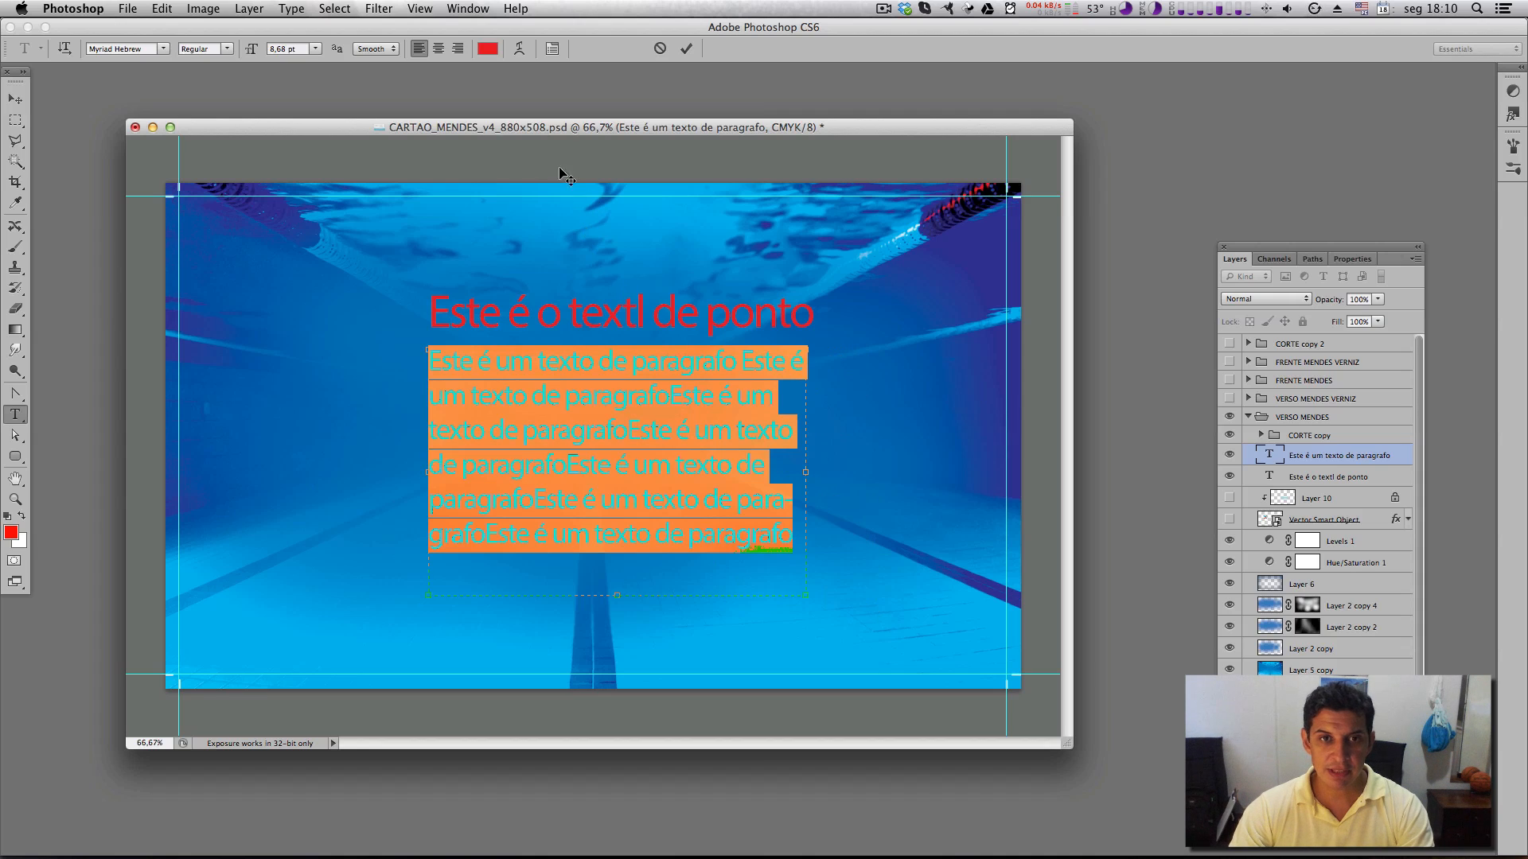
click(557, 52)
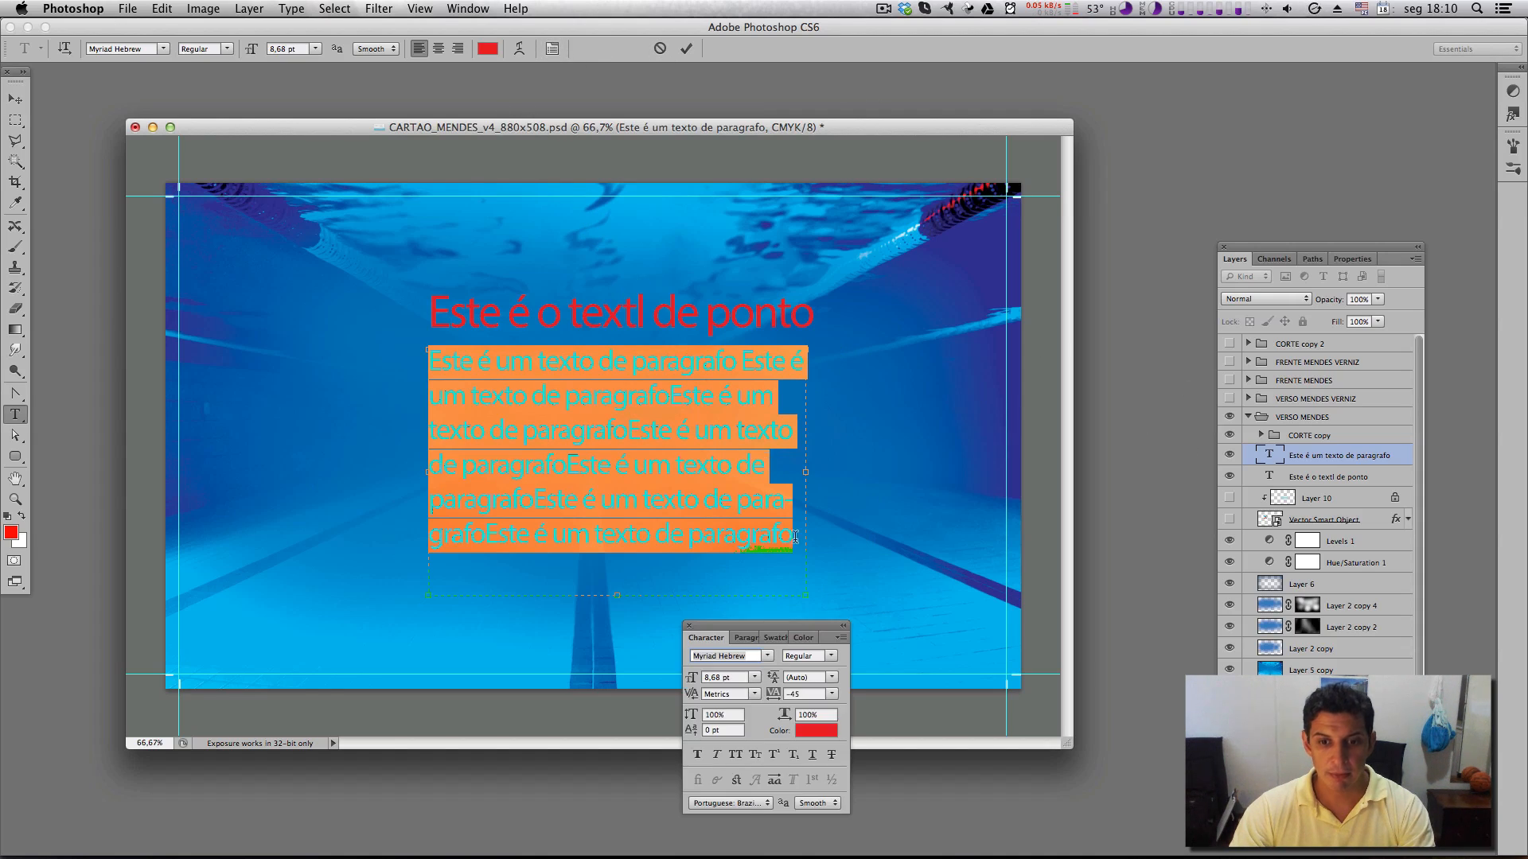
drag(800, 629, 1081, 276)
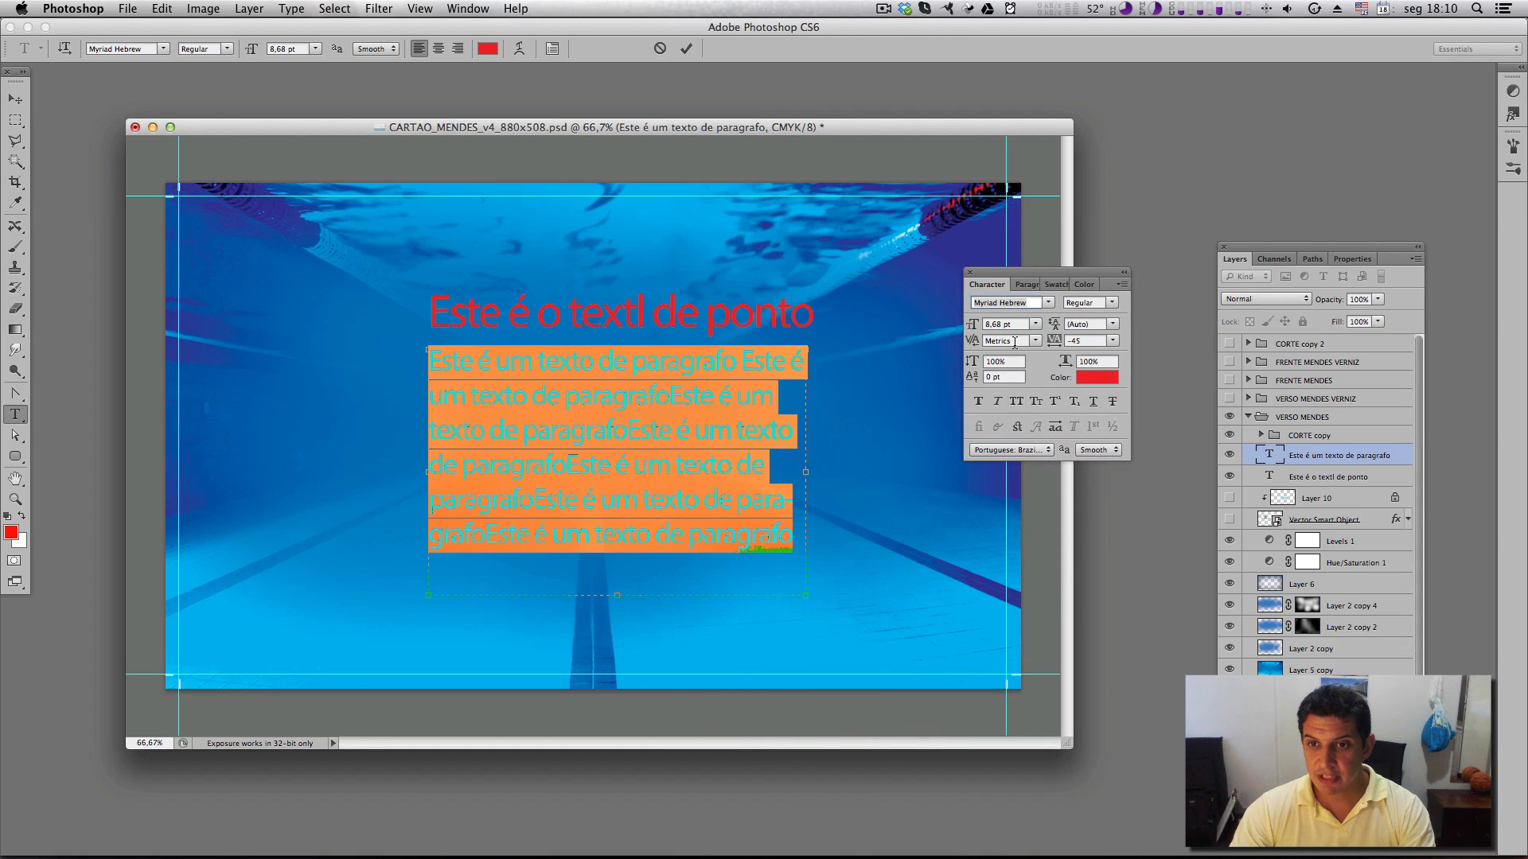
Try centered, right-aligned and the justified alignments on the selected paragraph, and return it to left alignment
click(1025, 284)
click(1000, 307)
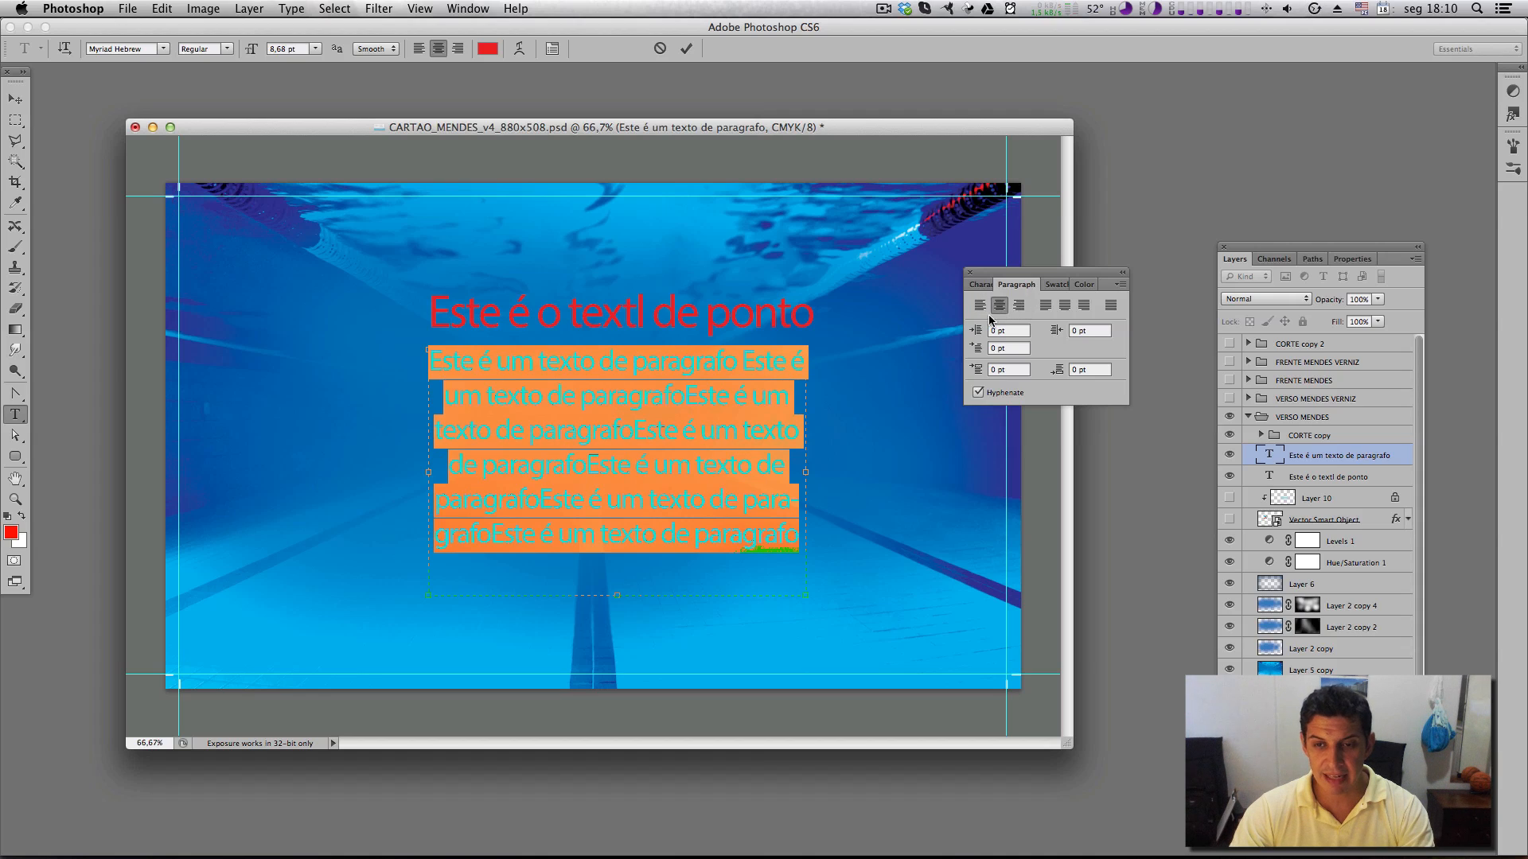
click(980, 305)
click(1018, 305)
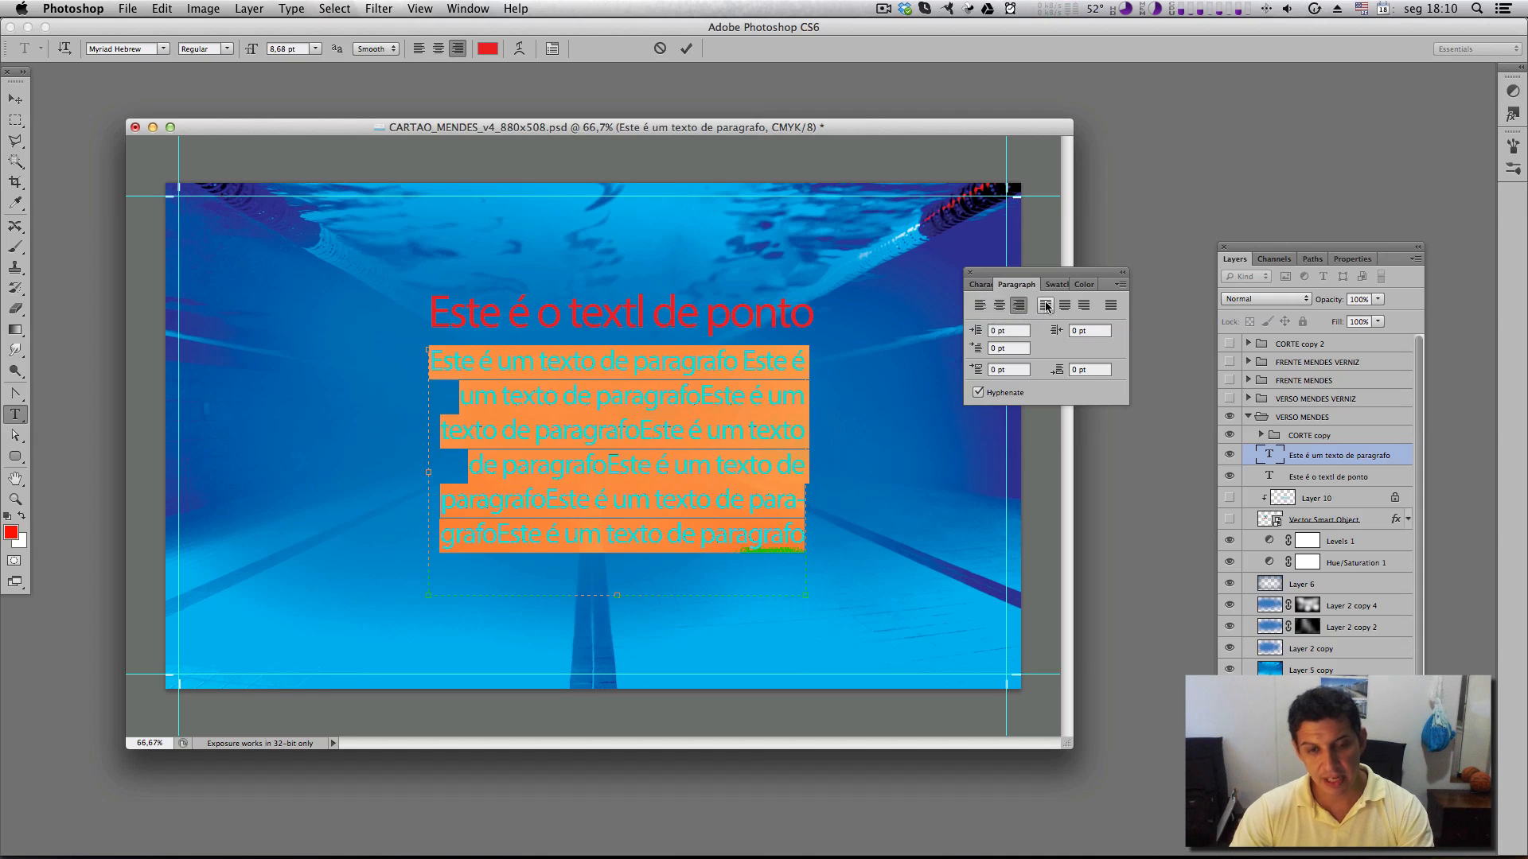
click(1045, 305)
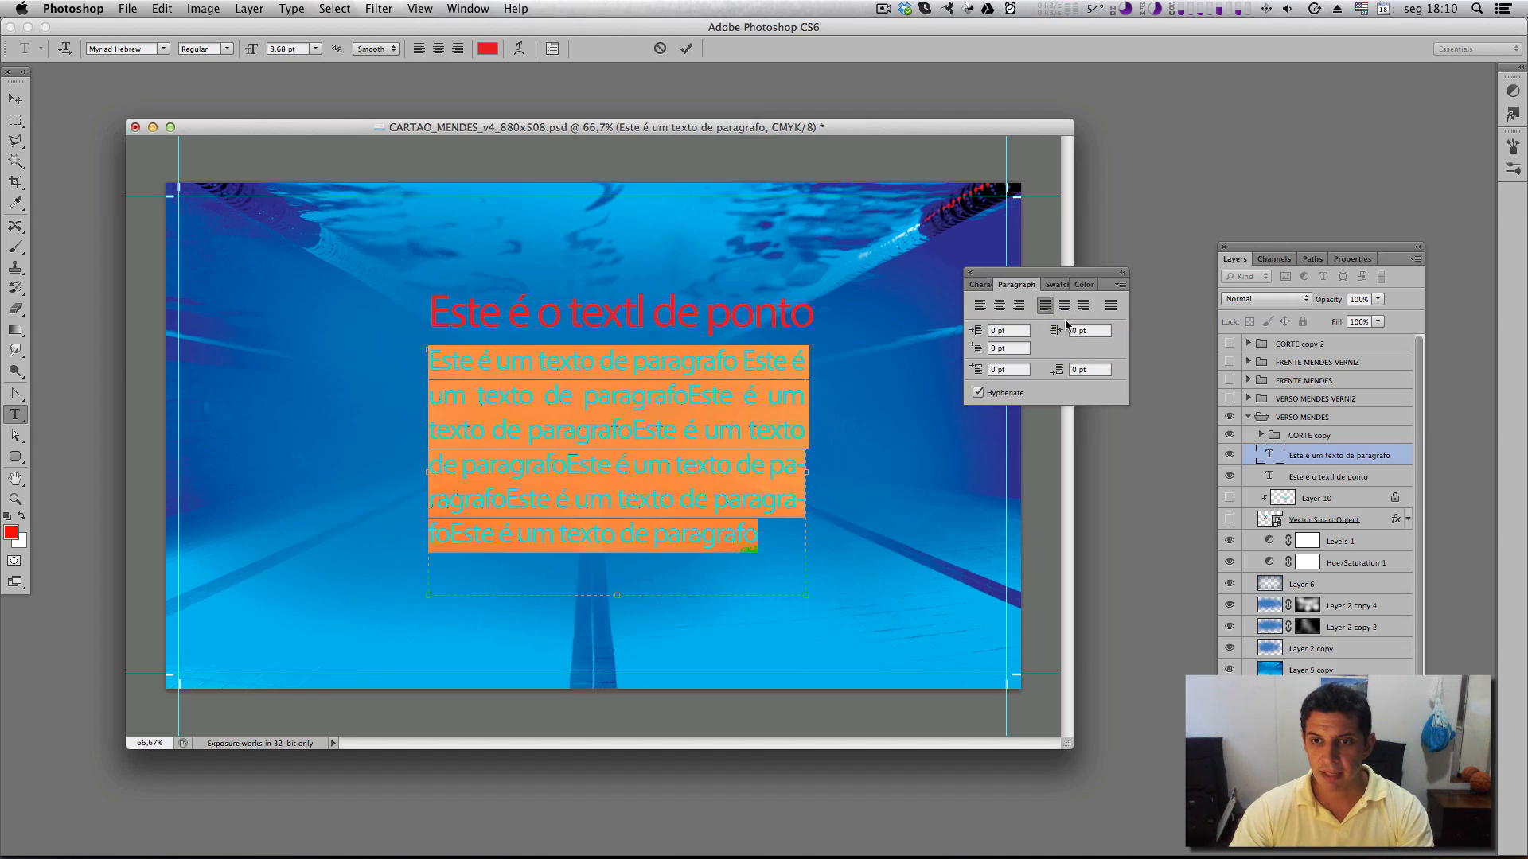
click(1064, 305)
click(1113, 309)
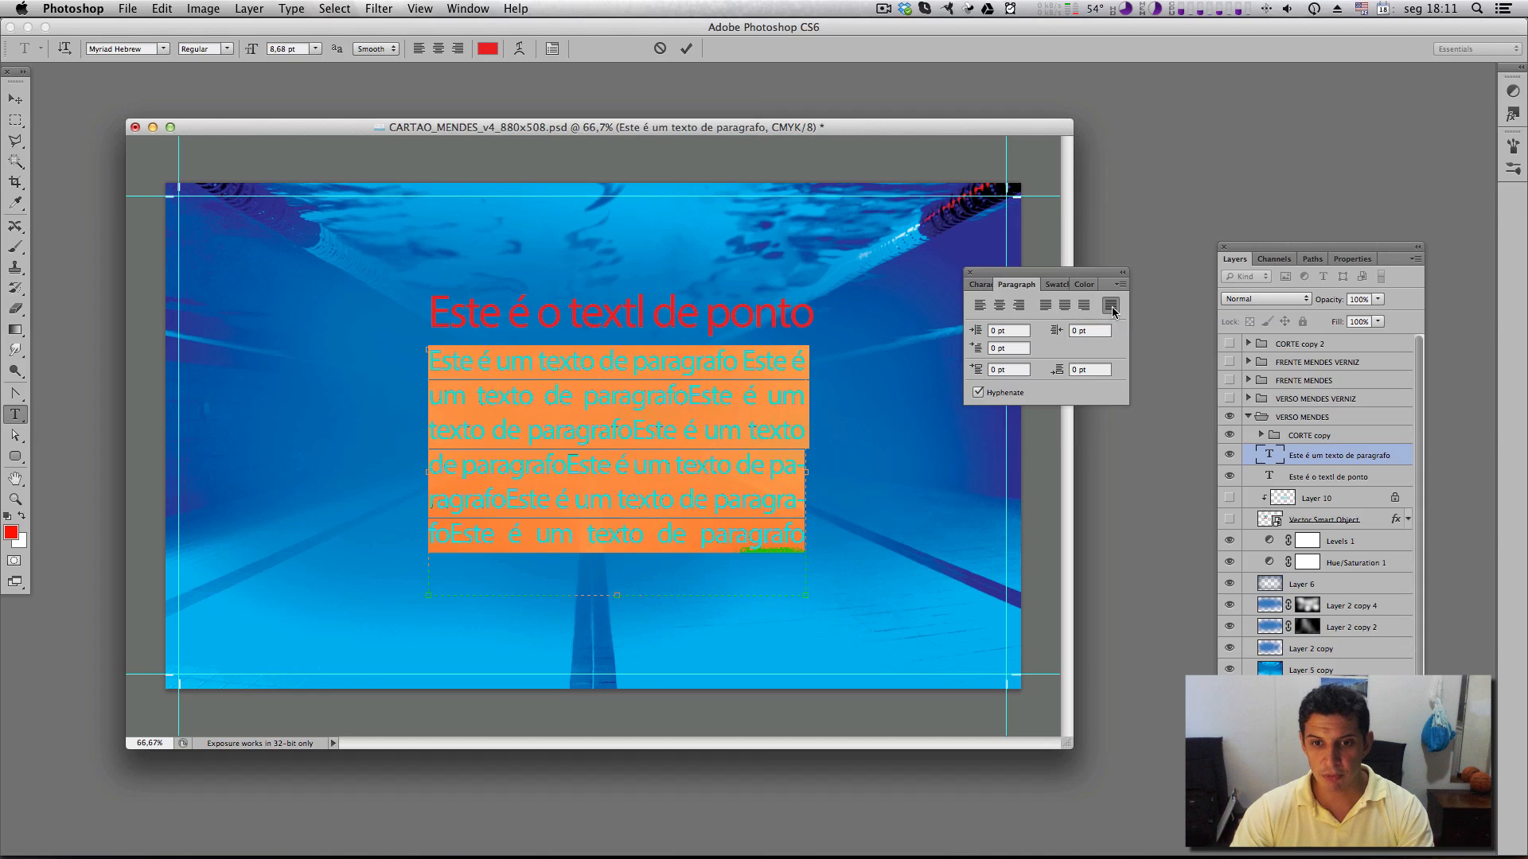
click(980, 305)
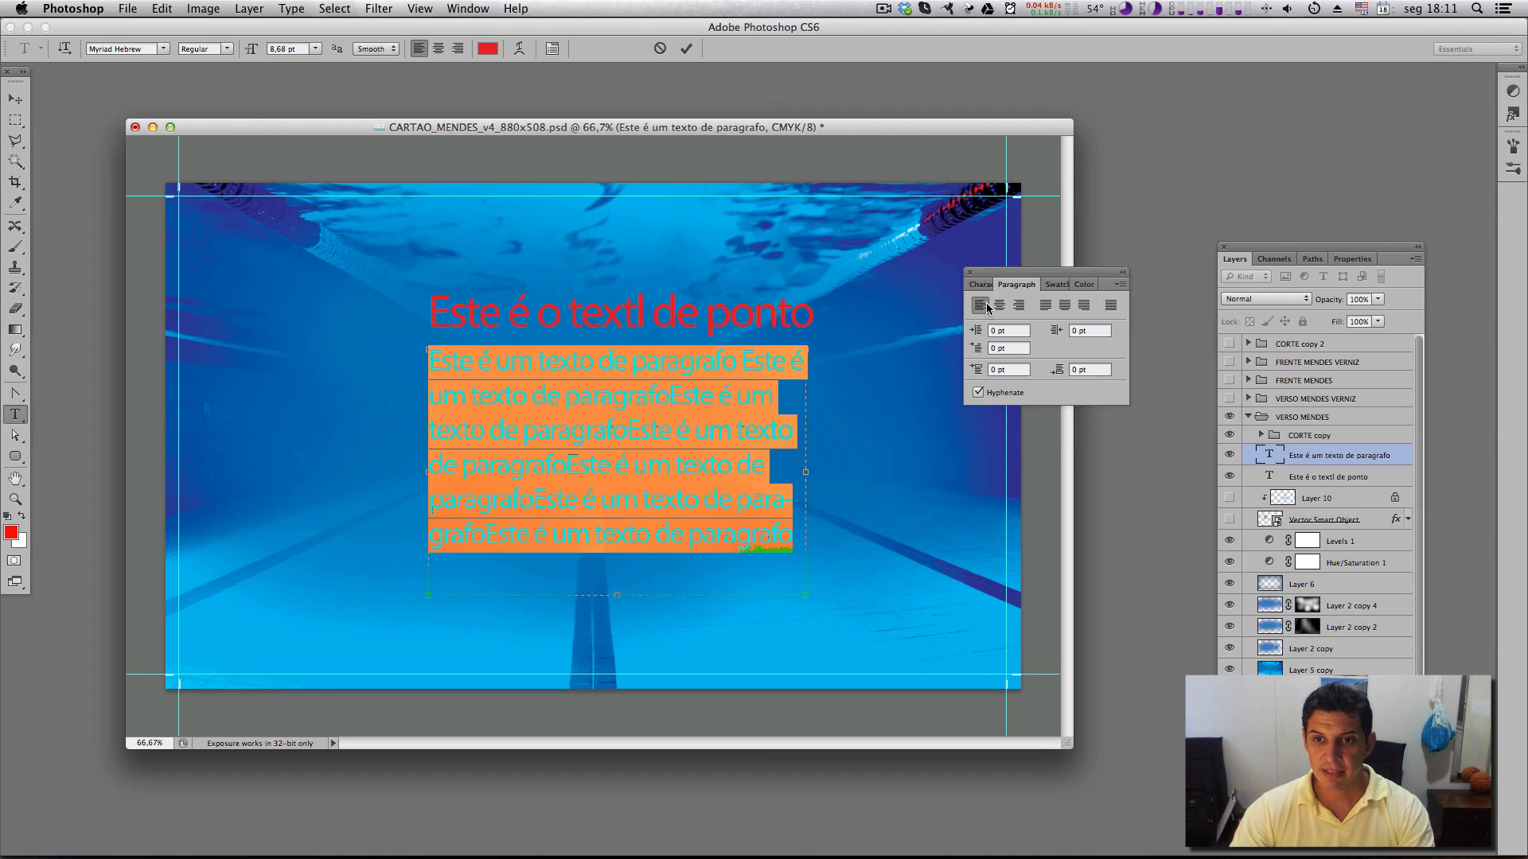
Try a left indent of 20 pt on the selected paragraph and reset it to 0
click(1005, 330)
text(20)
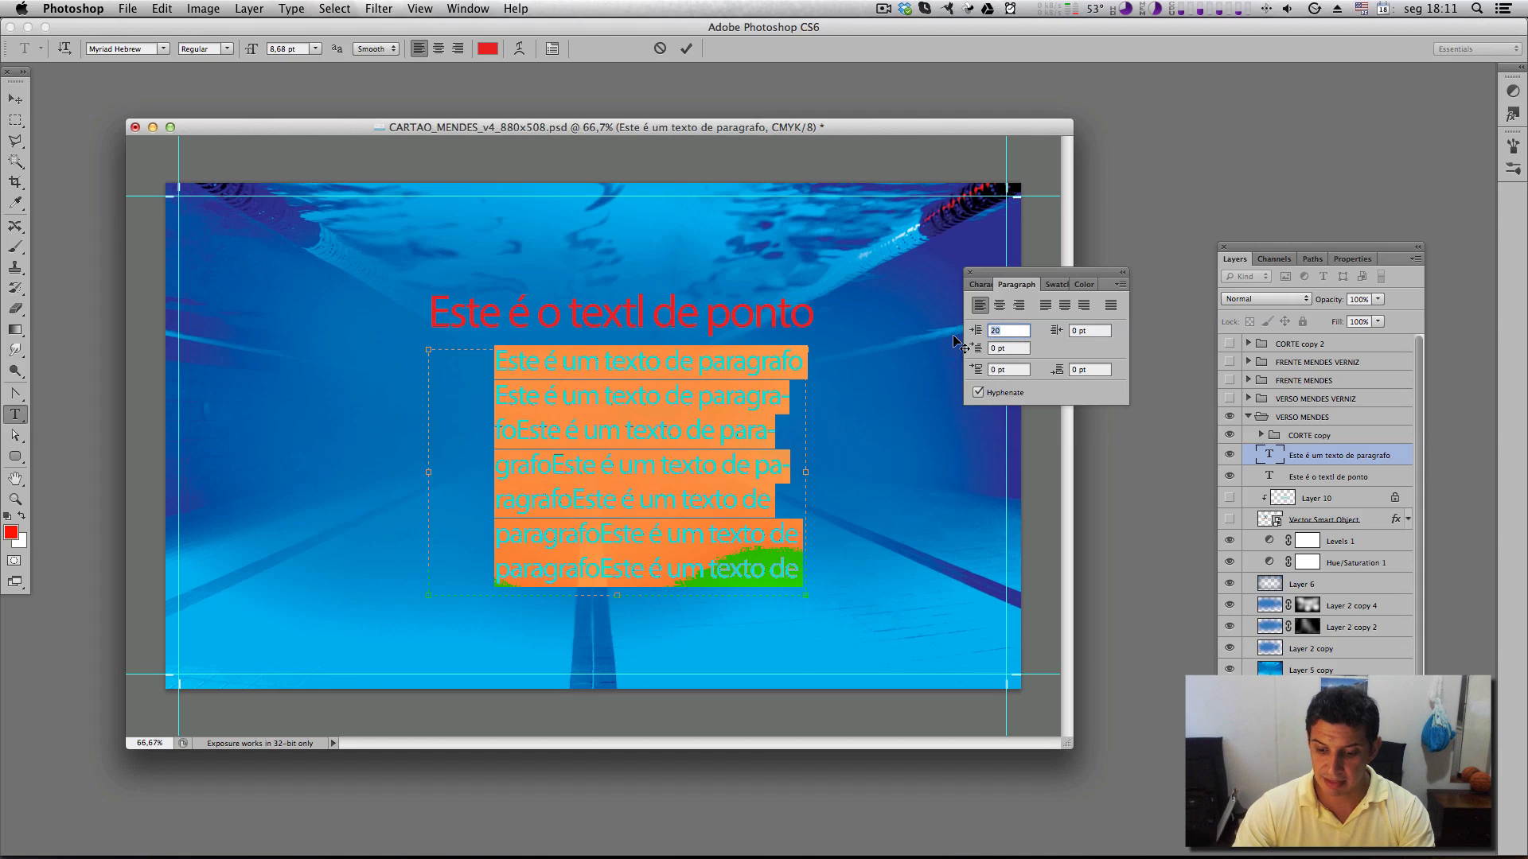
text(0)
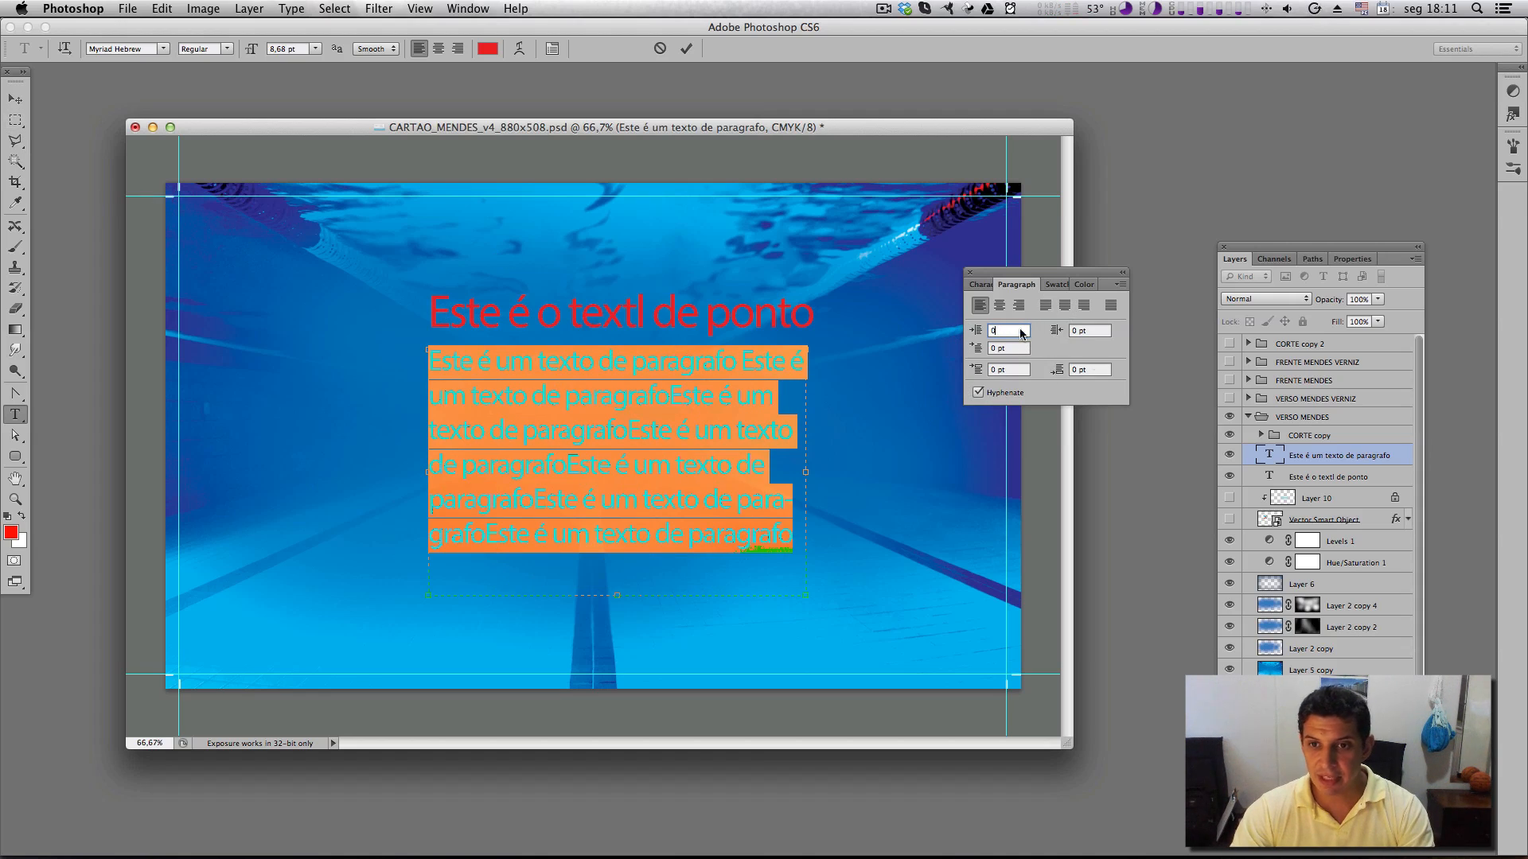
Set the selected paragraph text's font size to 6 pt, change it to 7 pt, and commit the text edit
click(985, 286)
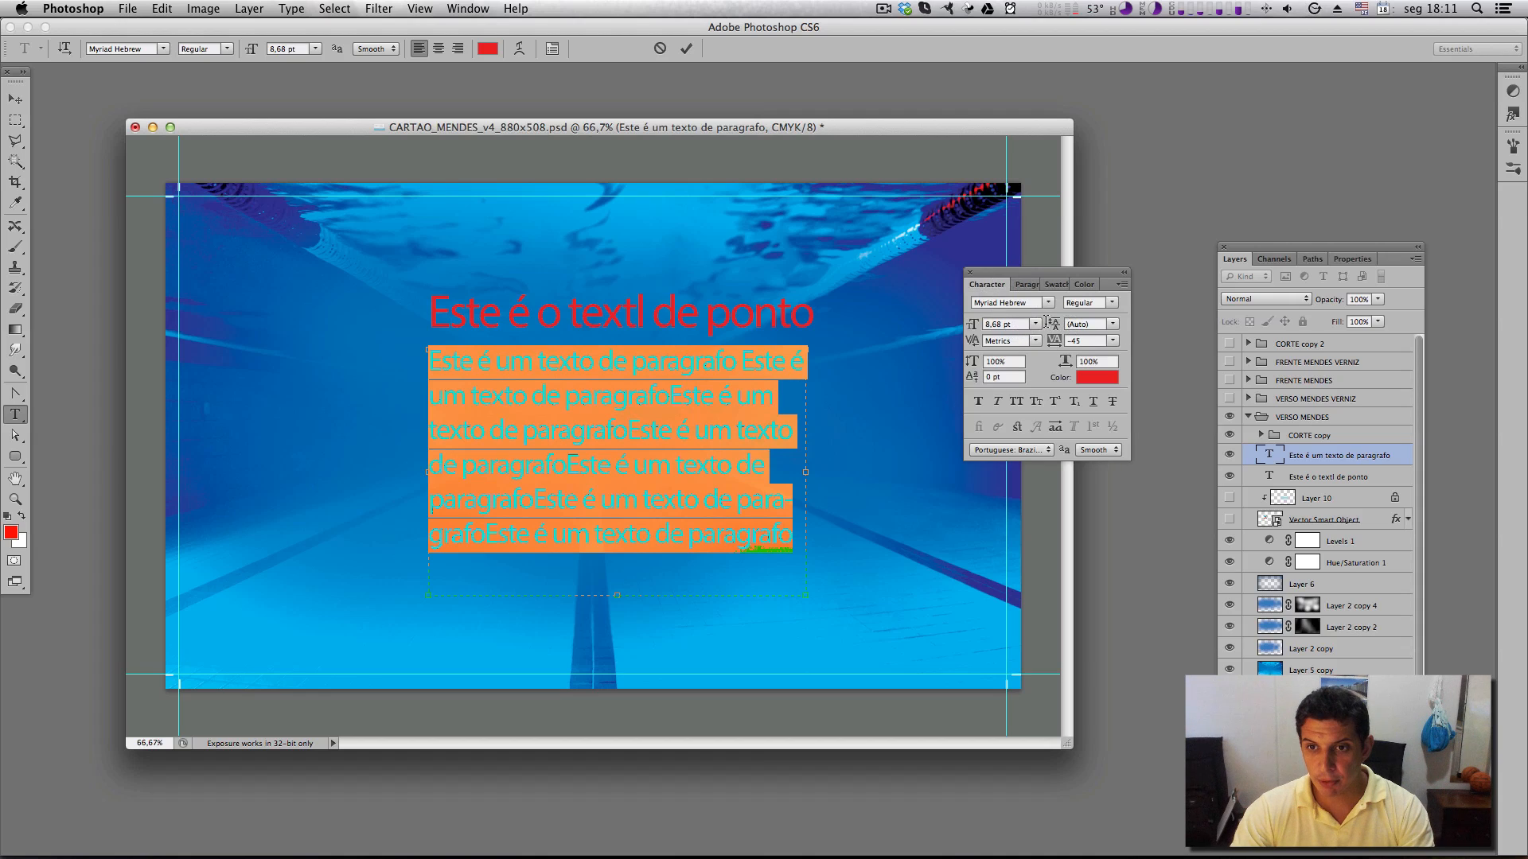
click(1035, 323)
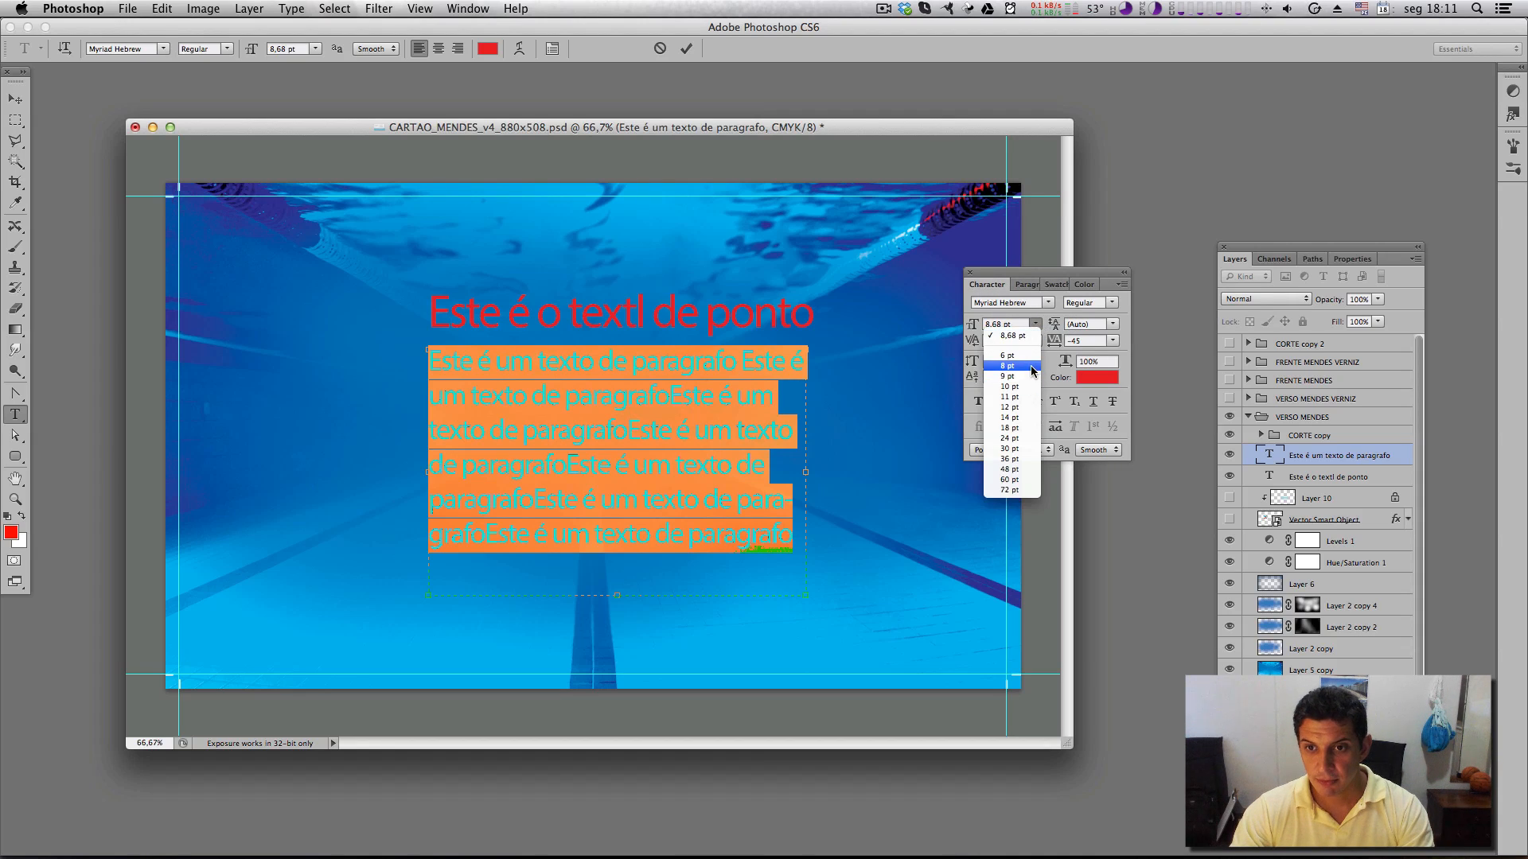
click(1007, 355)
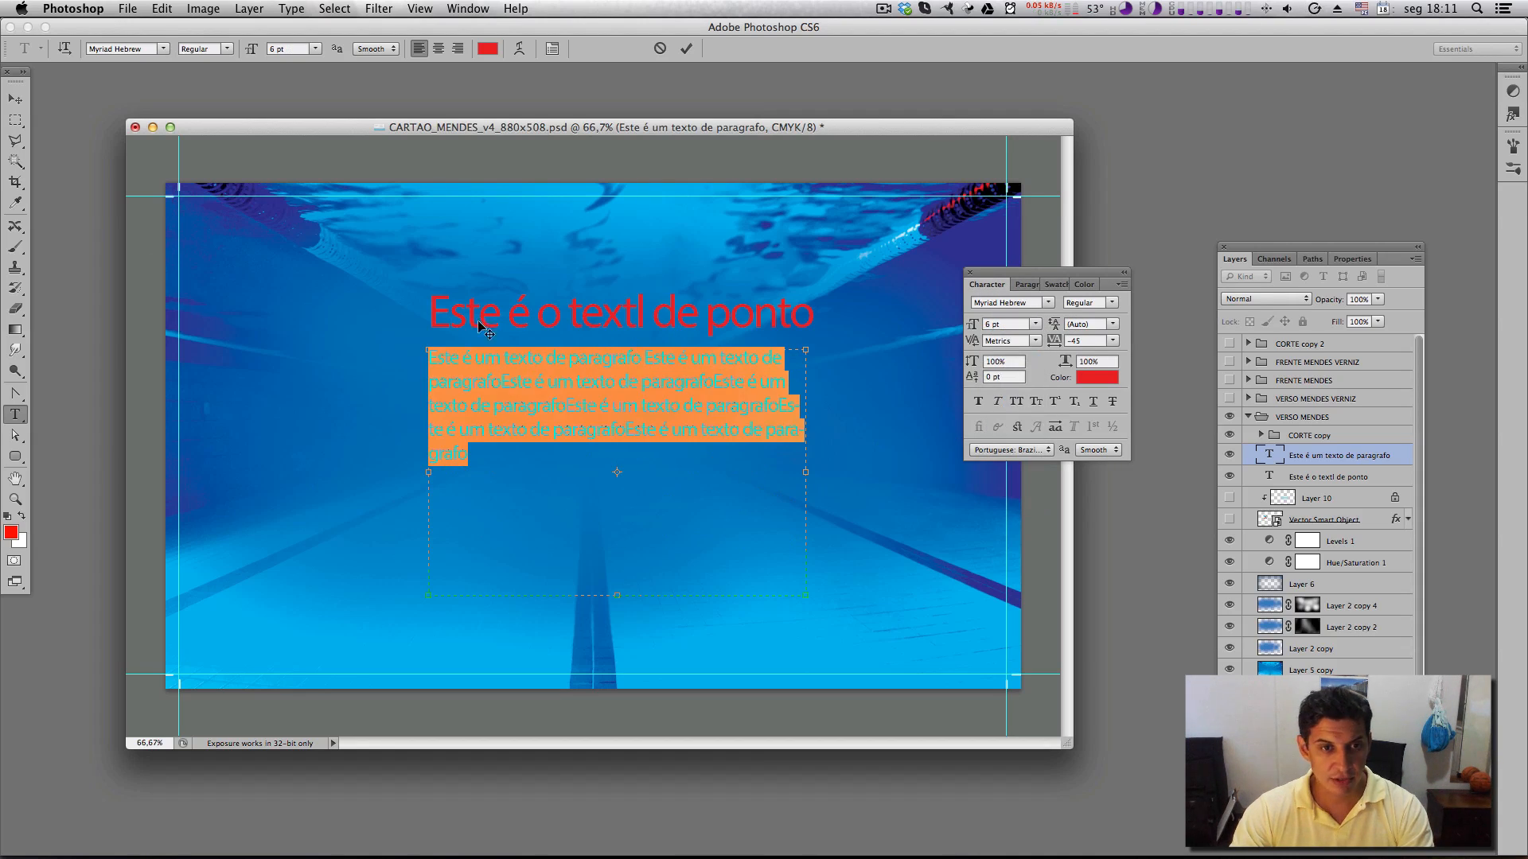
click(1023, 324)
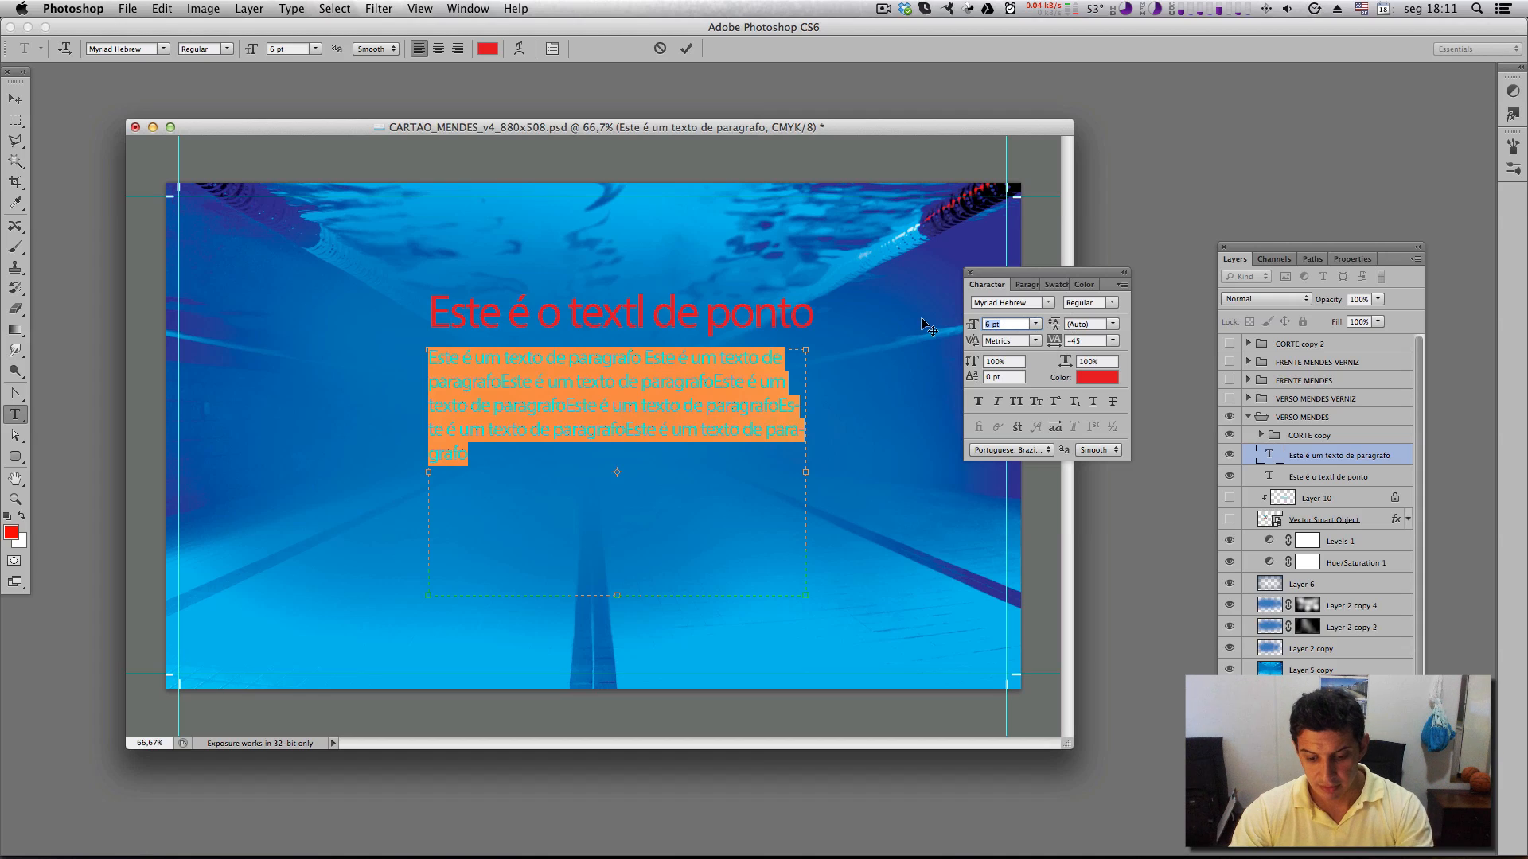
text(7)
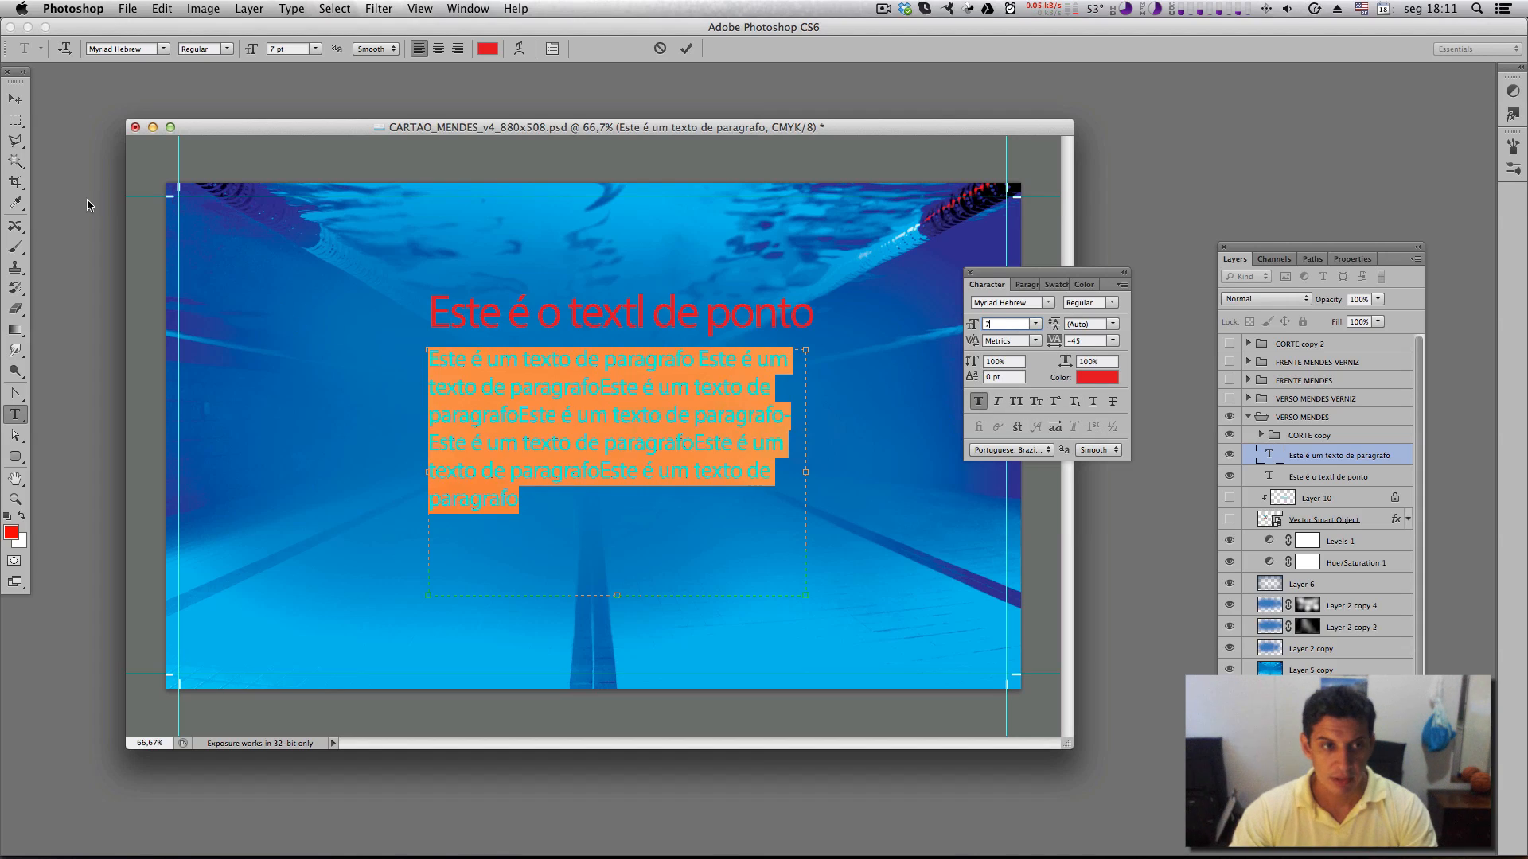
click(15, 99)
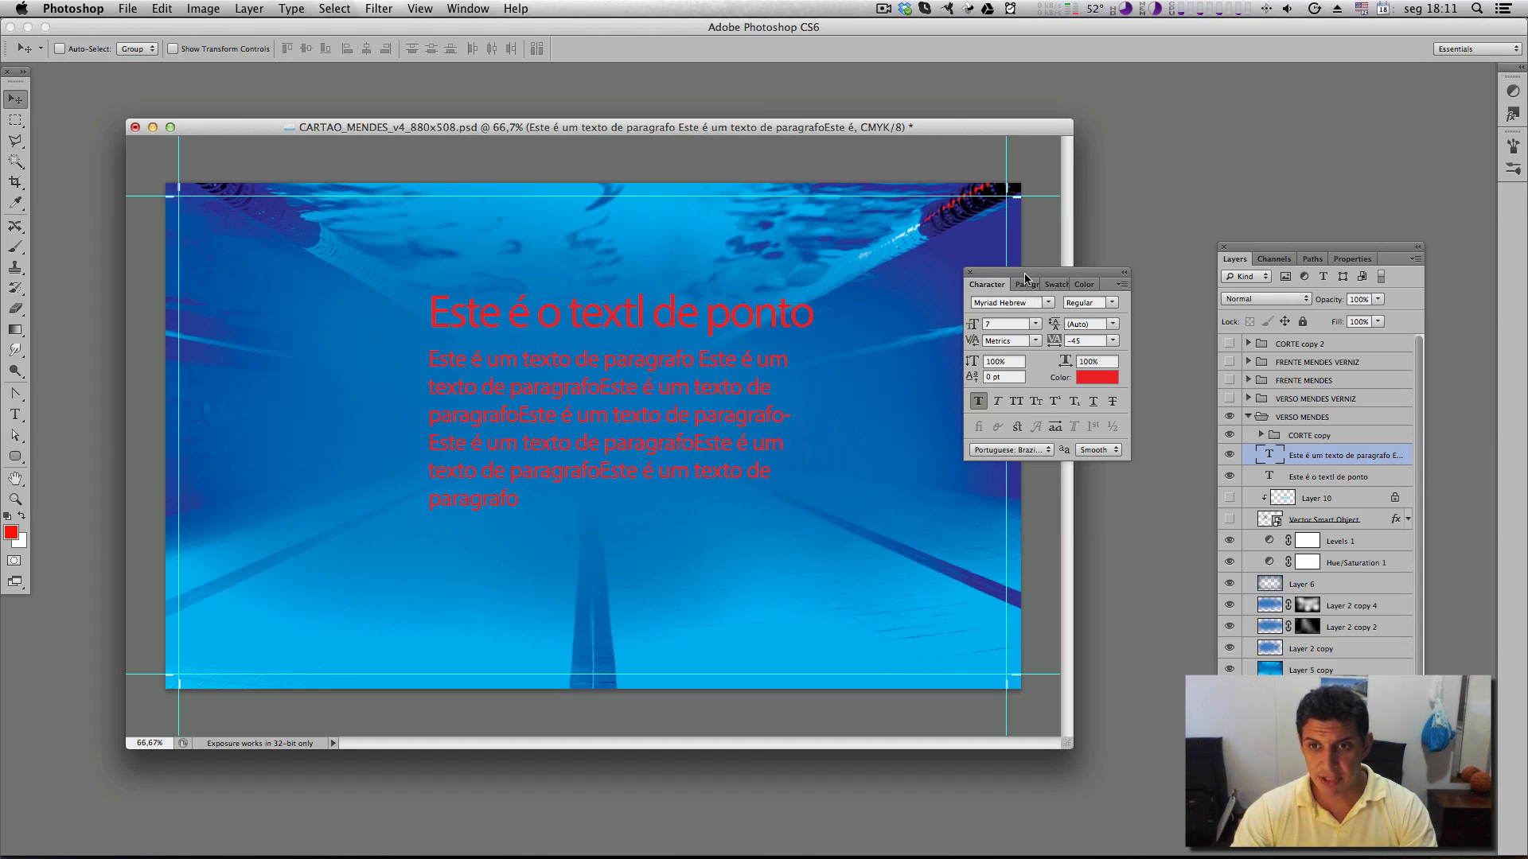
Show the paragraph and character settings and where they are turned on, and reposition their floating group beside the card's right edge
drag(1025, 278, 981, 303)
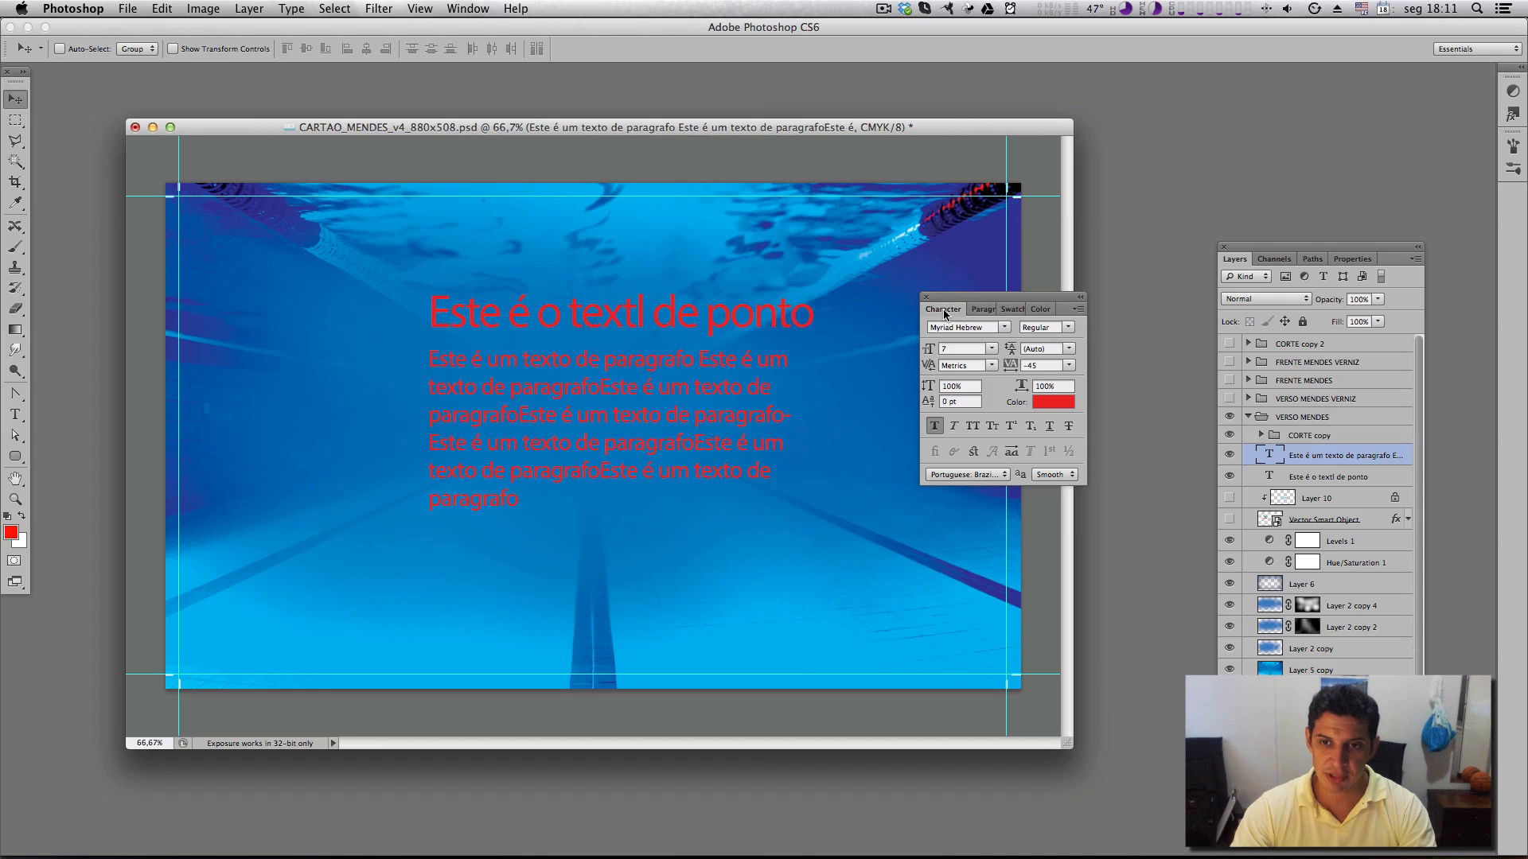
click(985, 310)
click(945, 309)
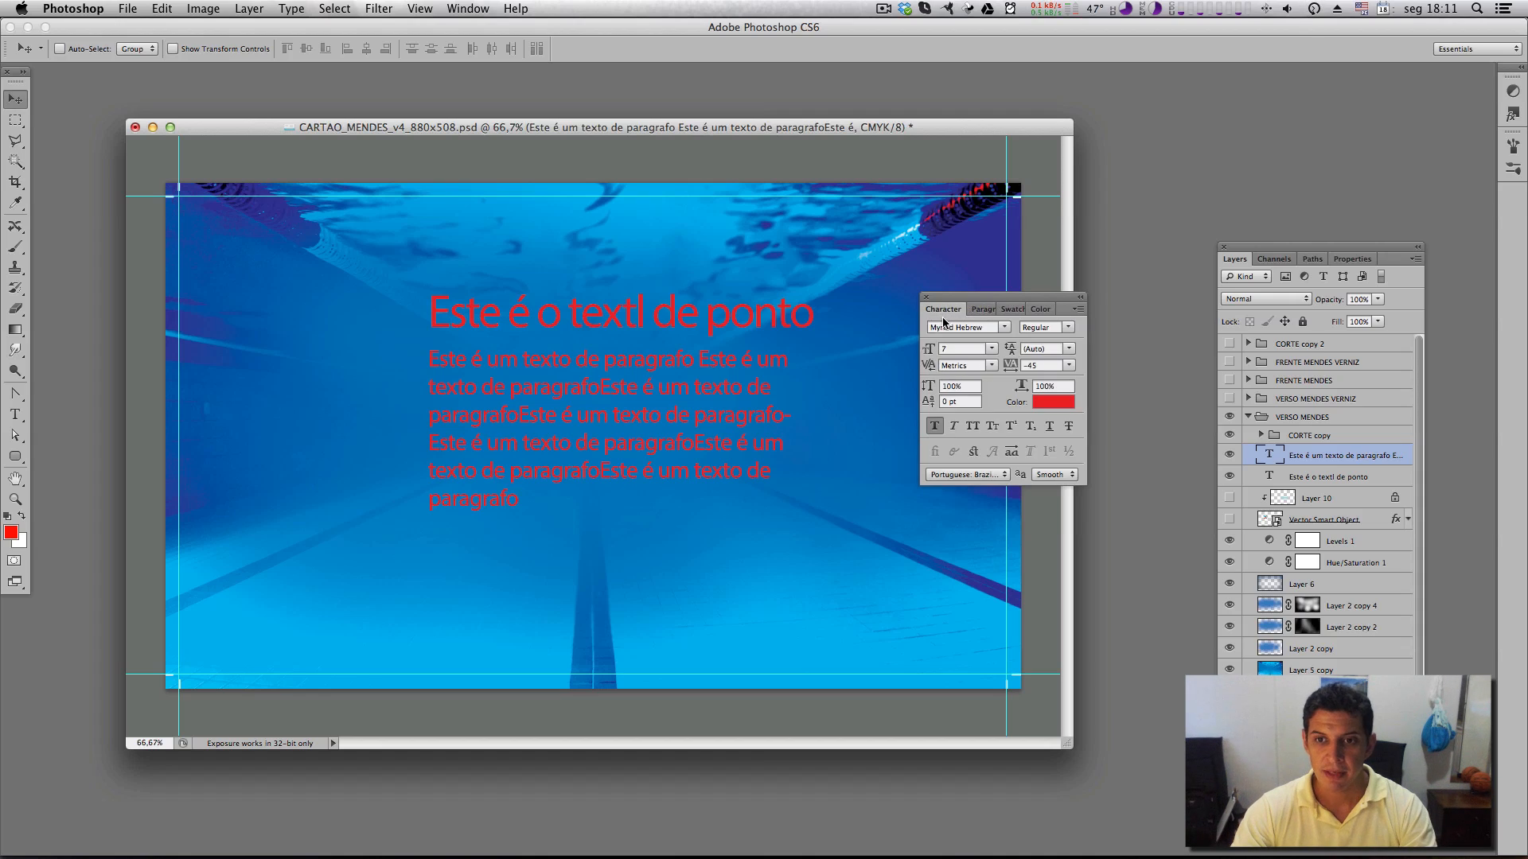
click(469, 10)
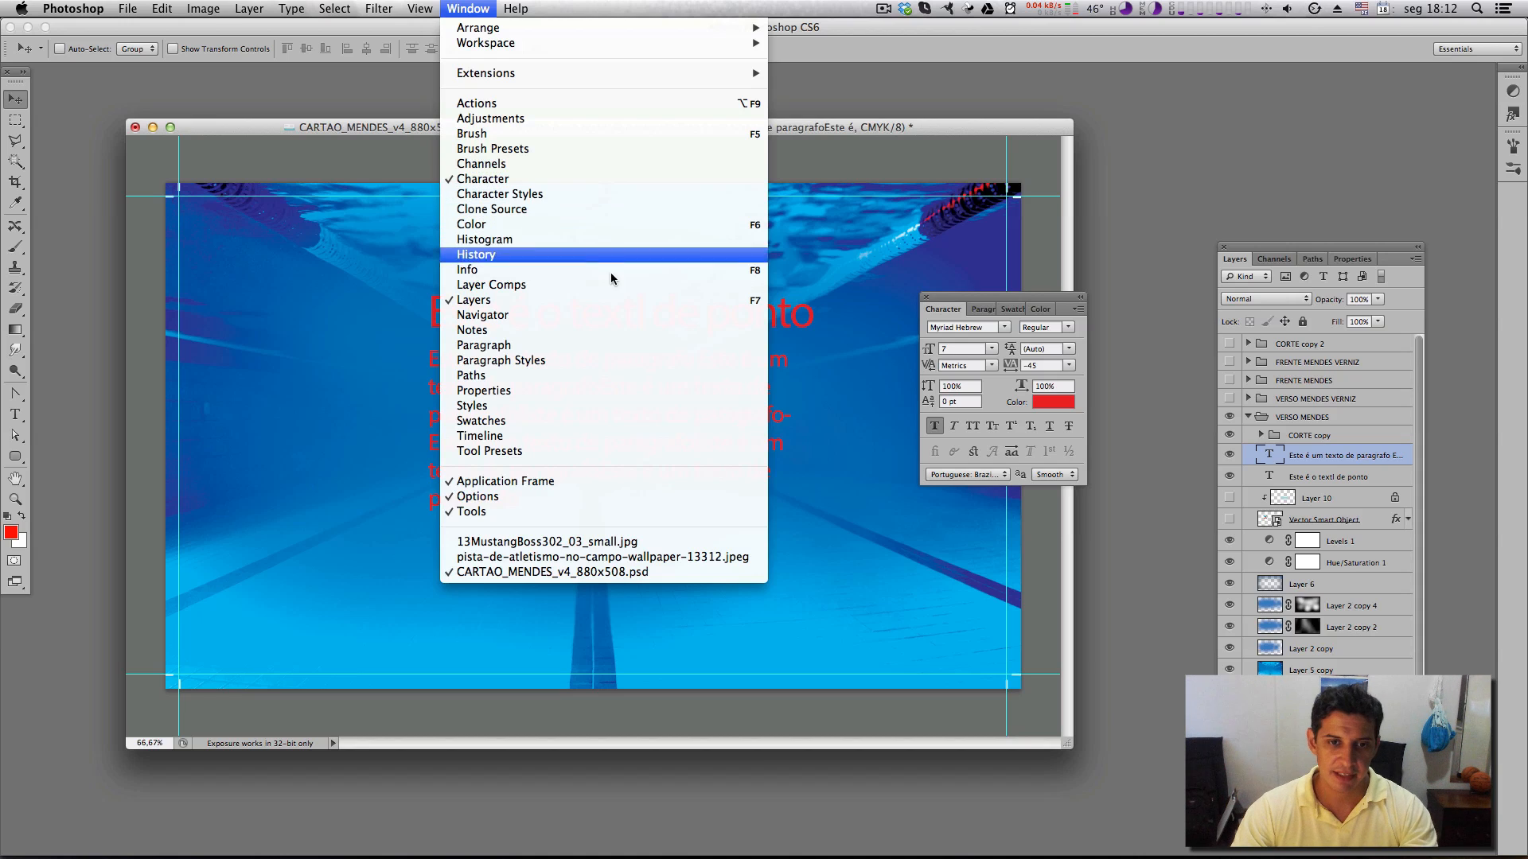
click(985, 315)
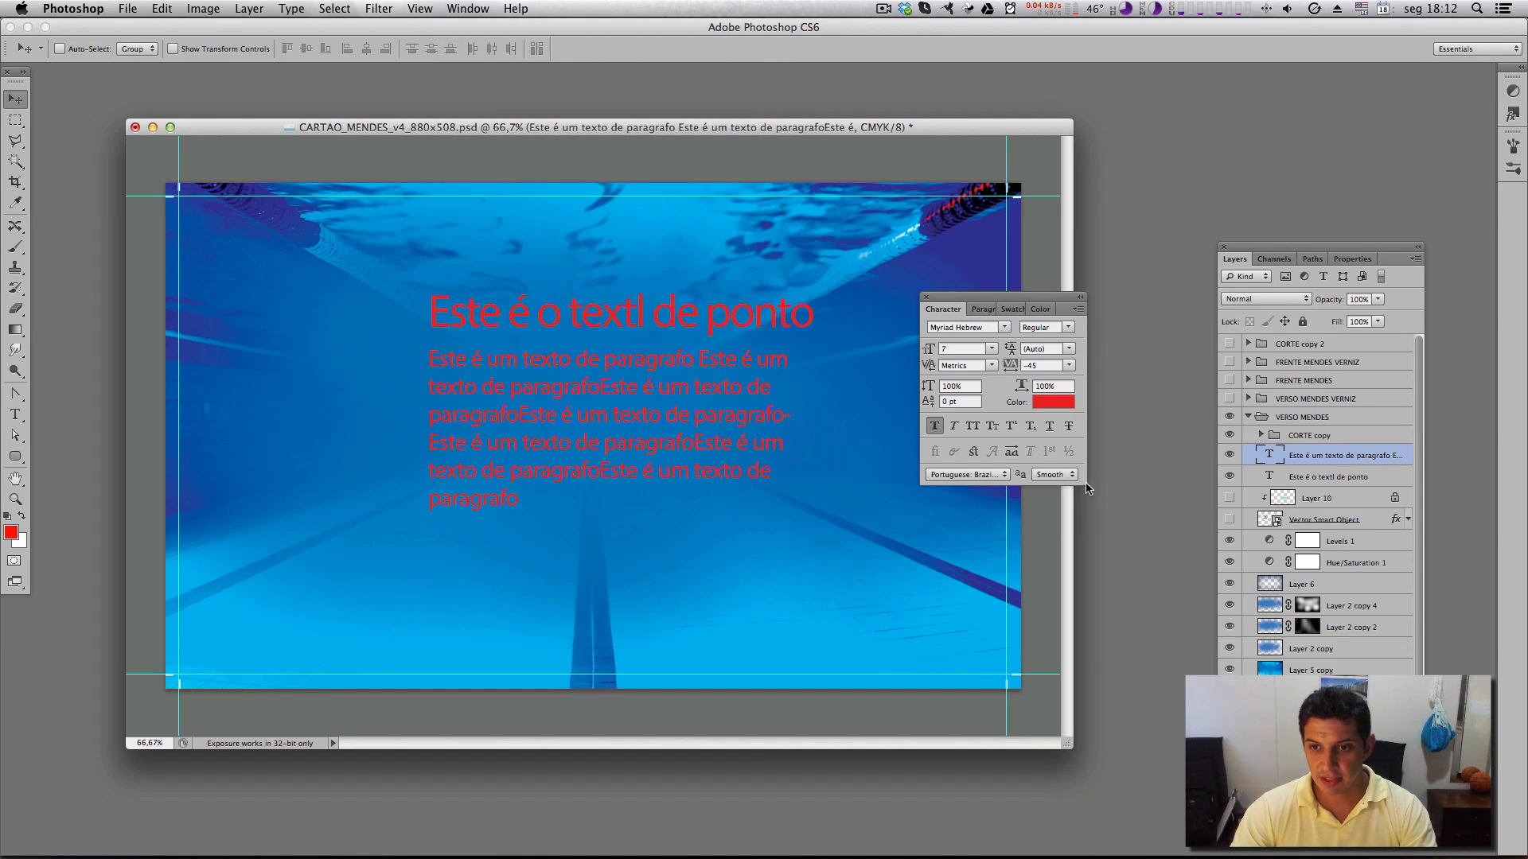
drag(1034, 299, 1093, 257)
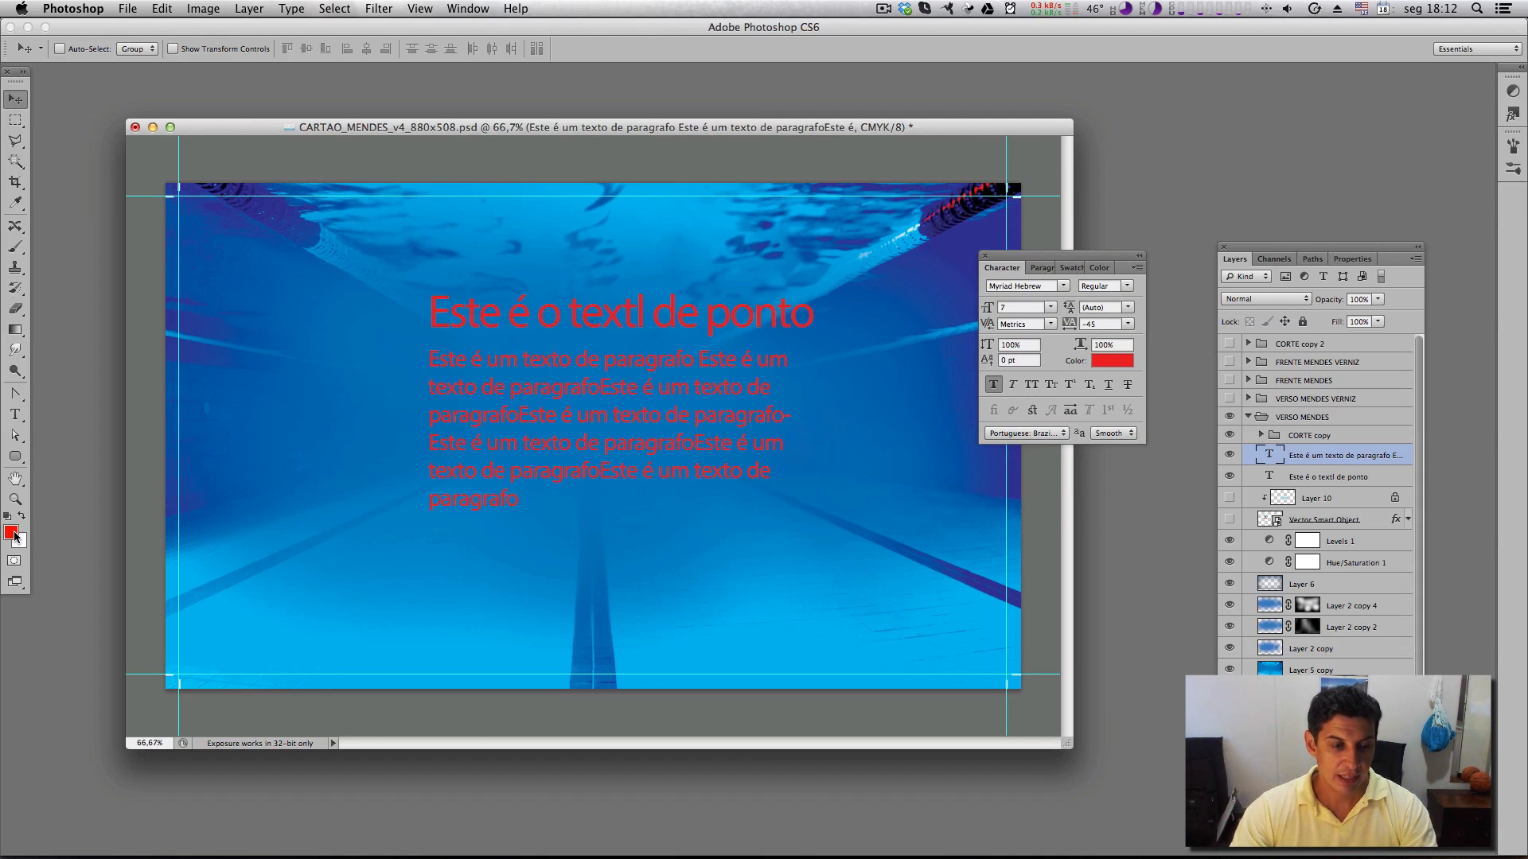
Set the paragraph text layer's text color to white
click(1112, 361)
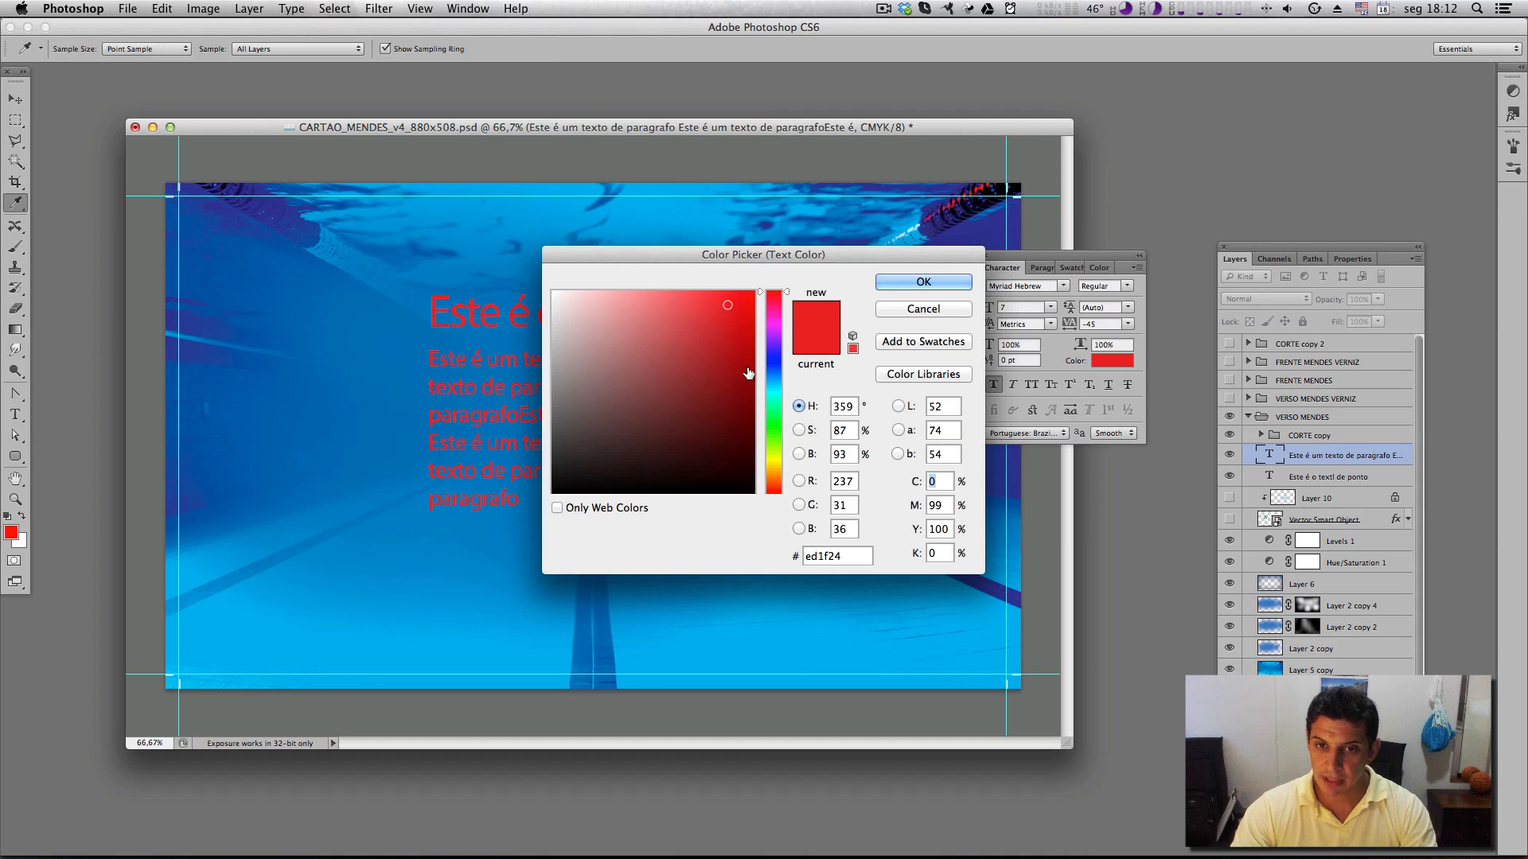
click(554, 294)
click(923, 282)
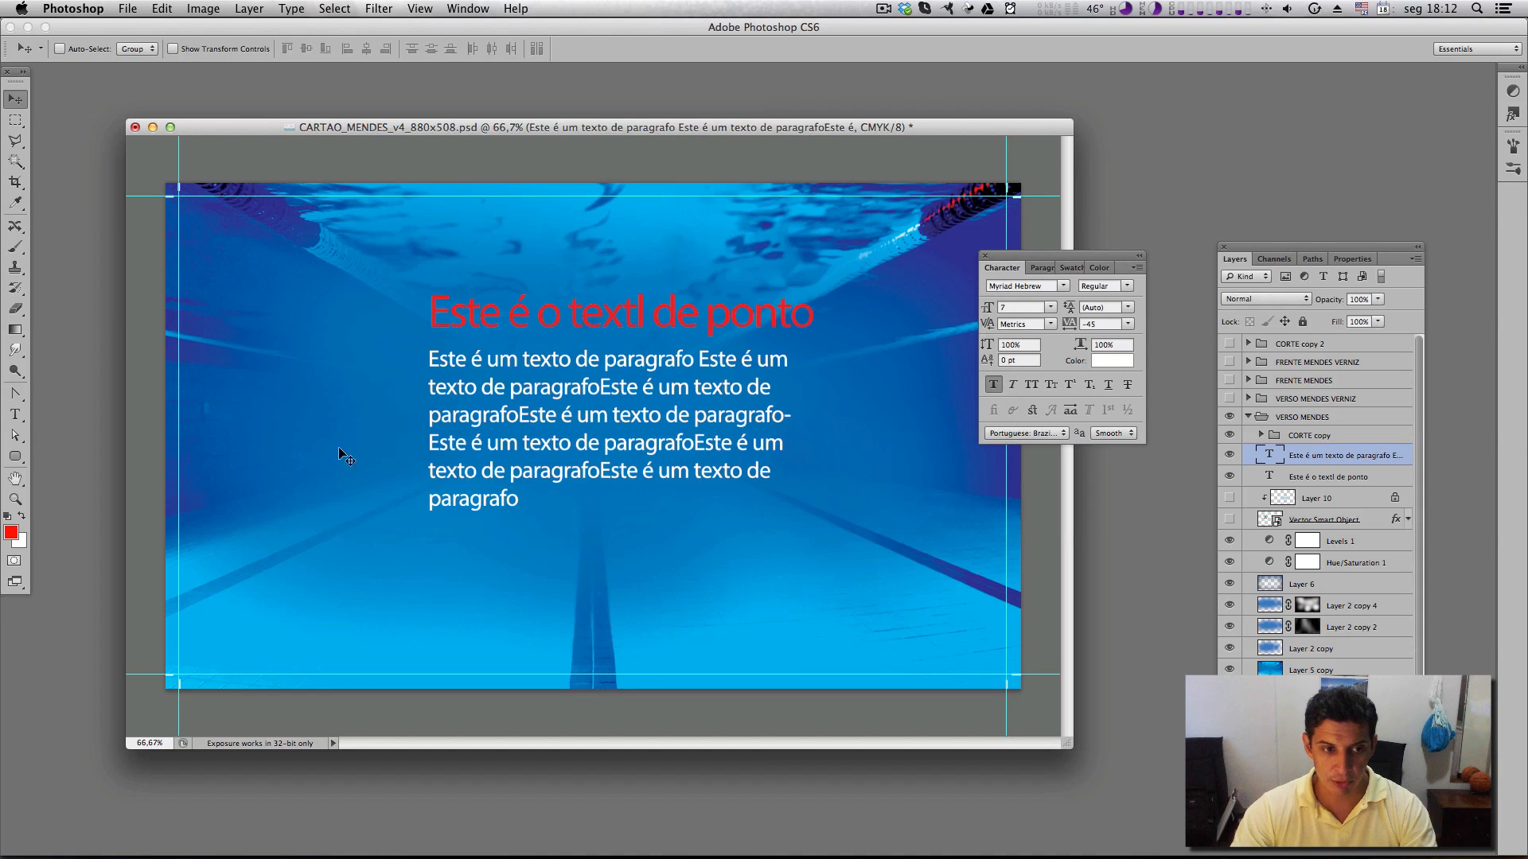
Set the foreground color to bright green, #36ef17
click(11, 531)
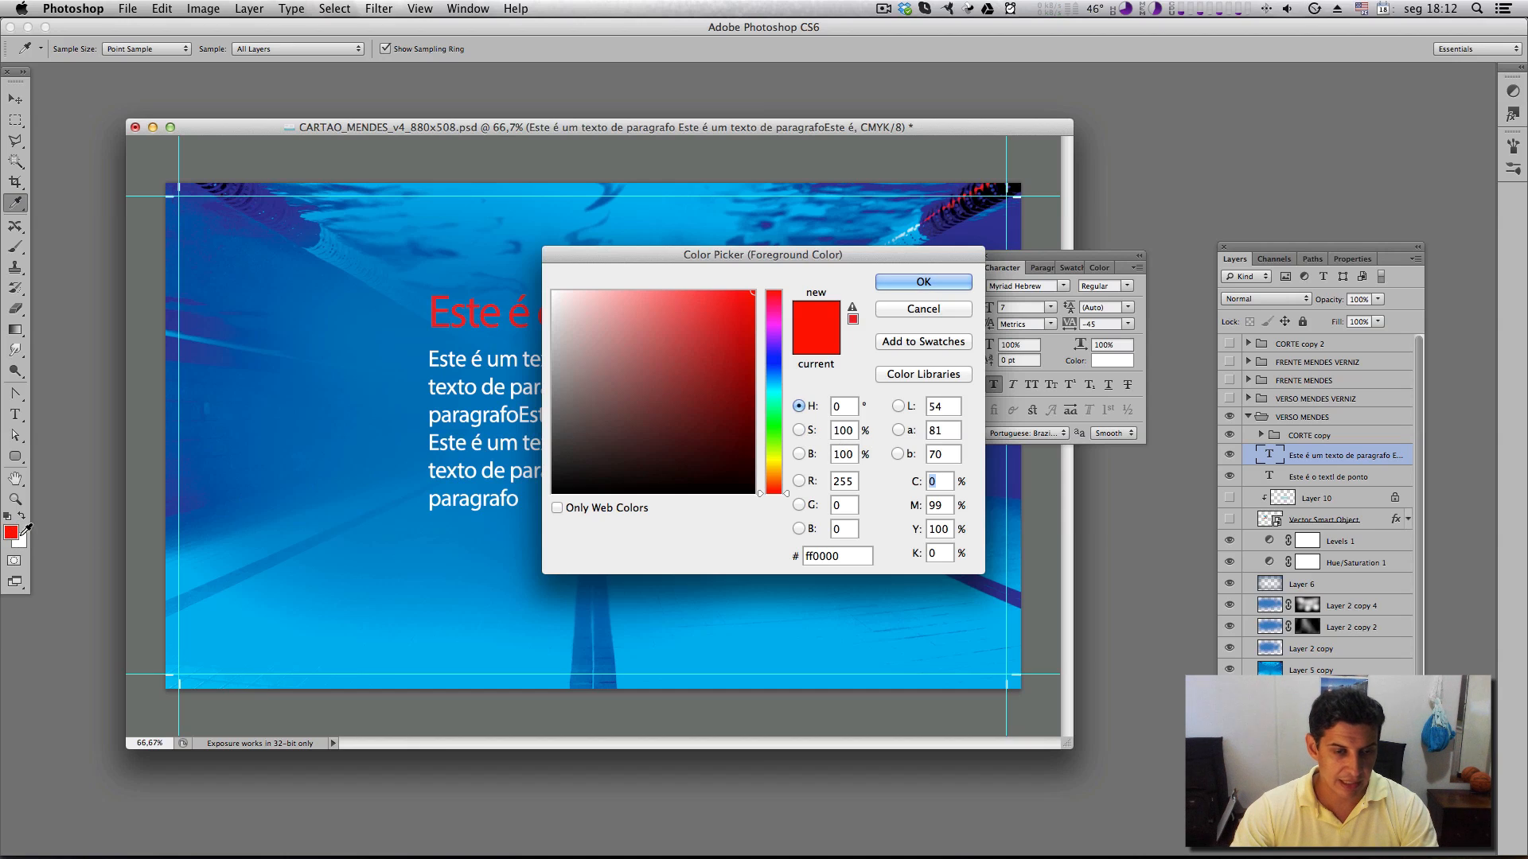
click(780, 431)
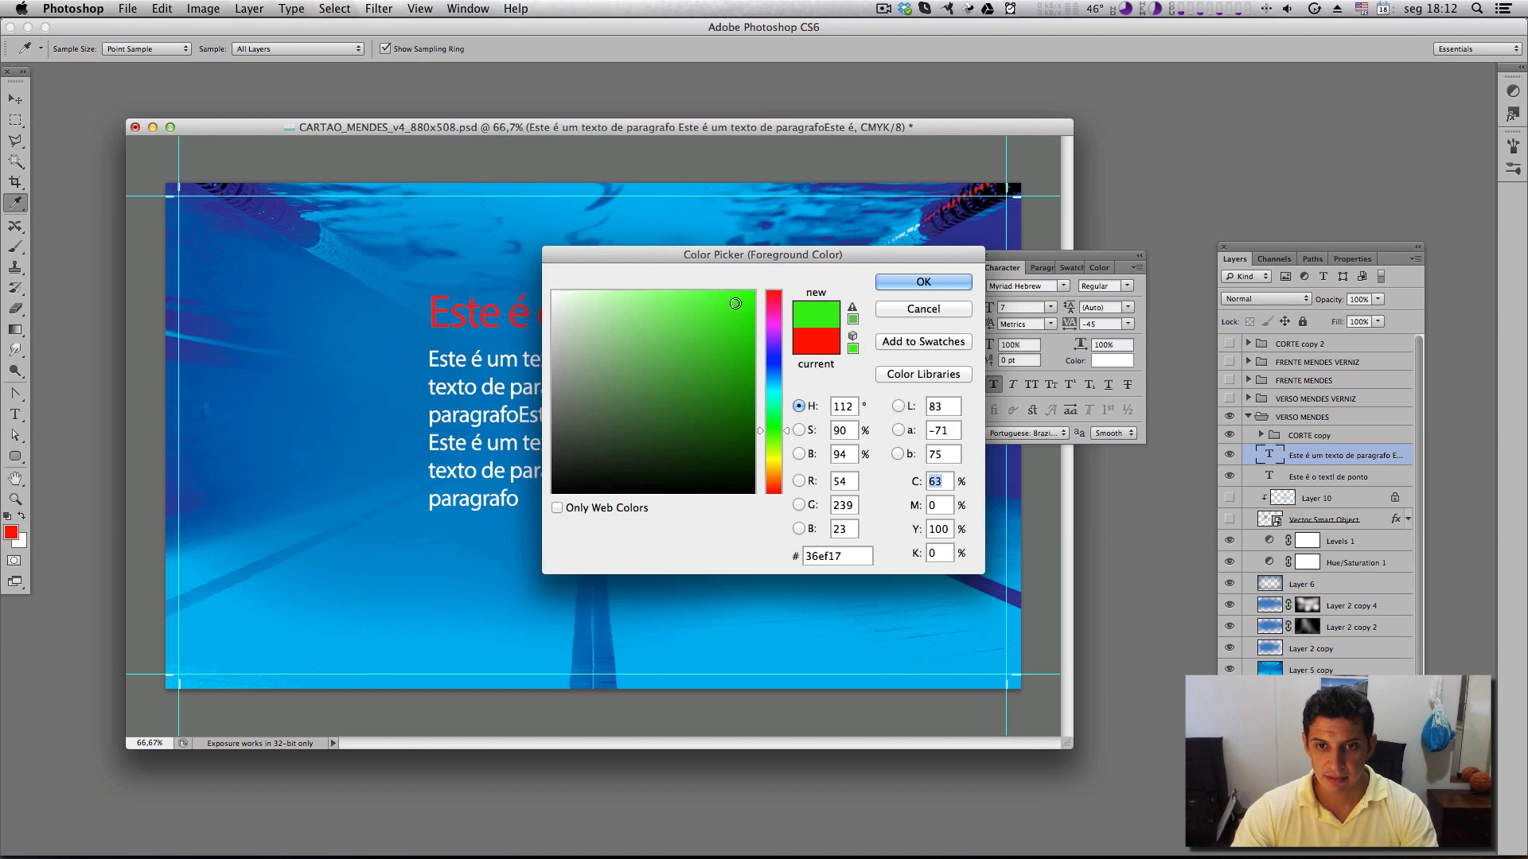
click(734, 304)
click(946, 283)
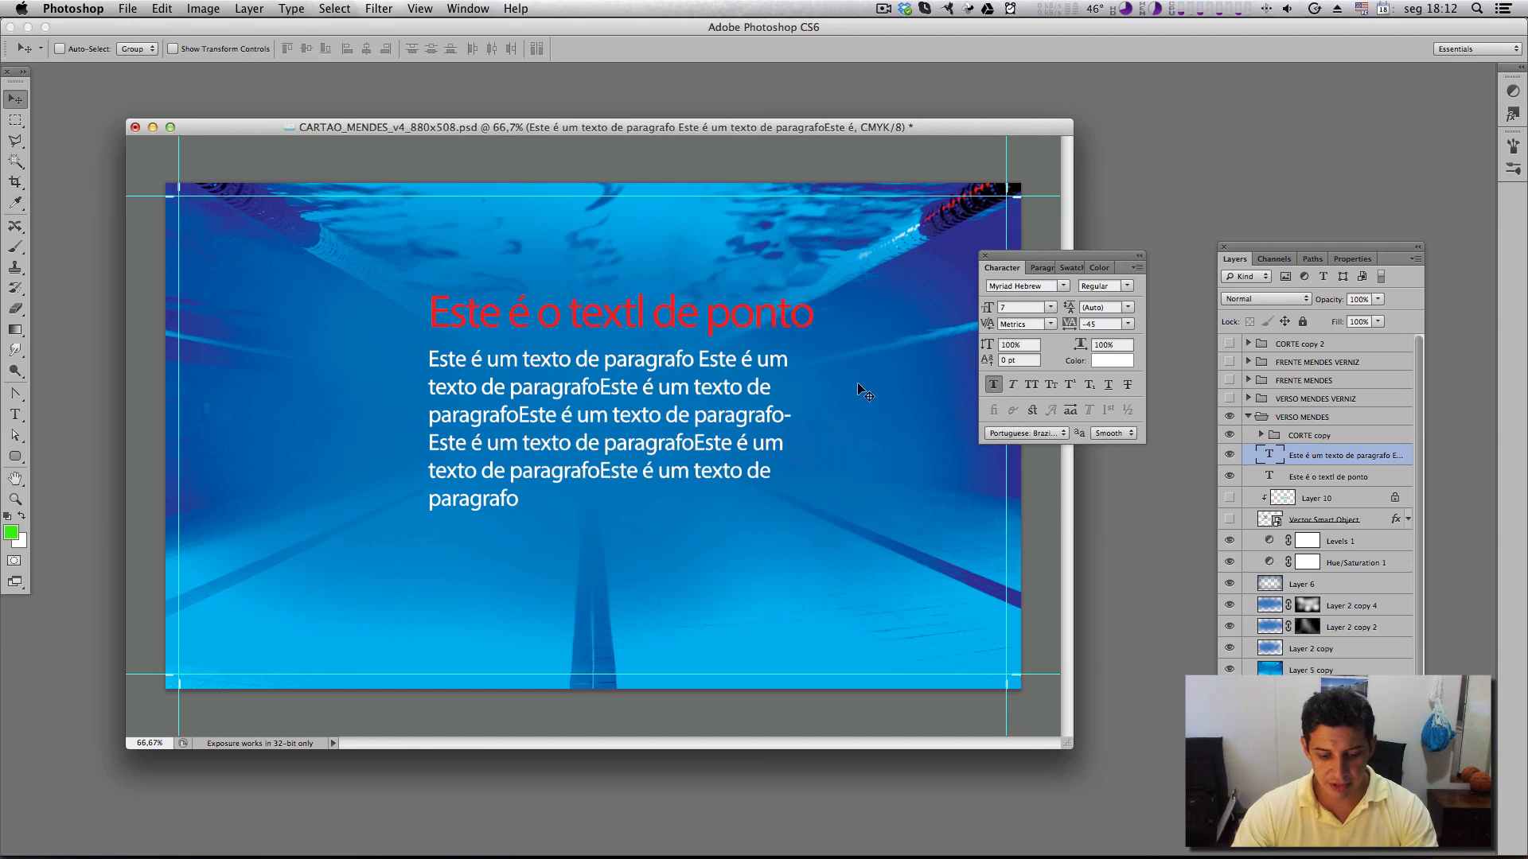
Fill the paragraph text with the foreground color, and undo and redo that fill repeatedly, finishing with it undone
click(163, 9)
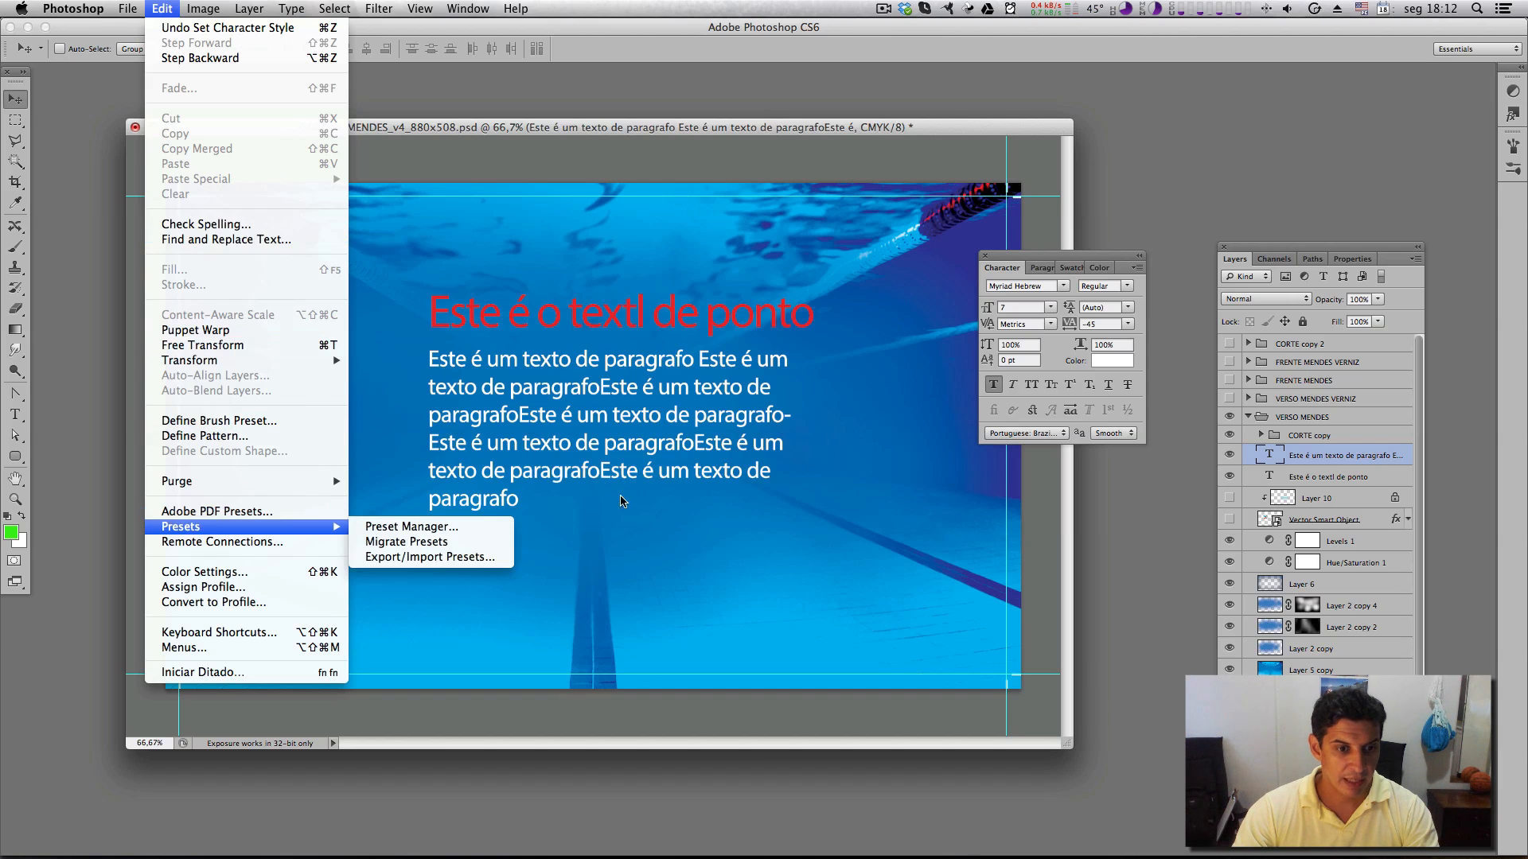
click(616, 275)
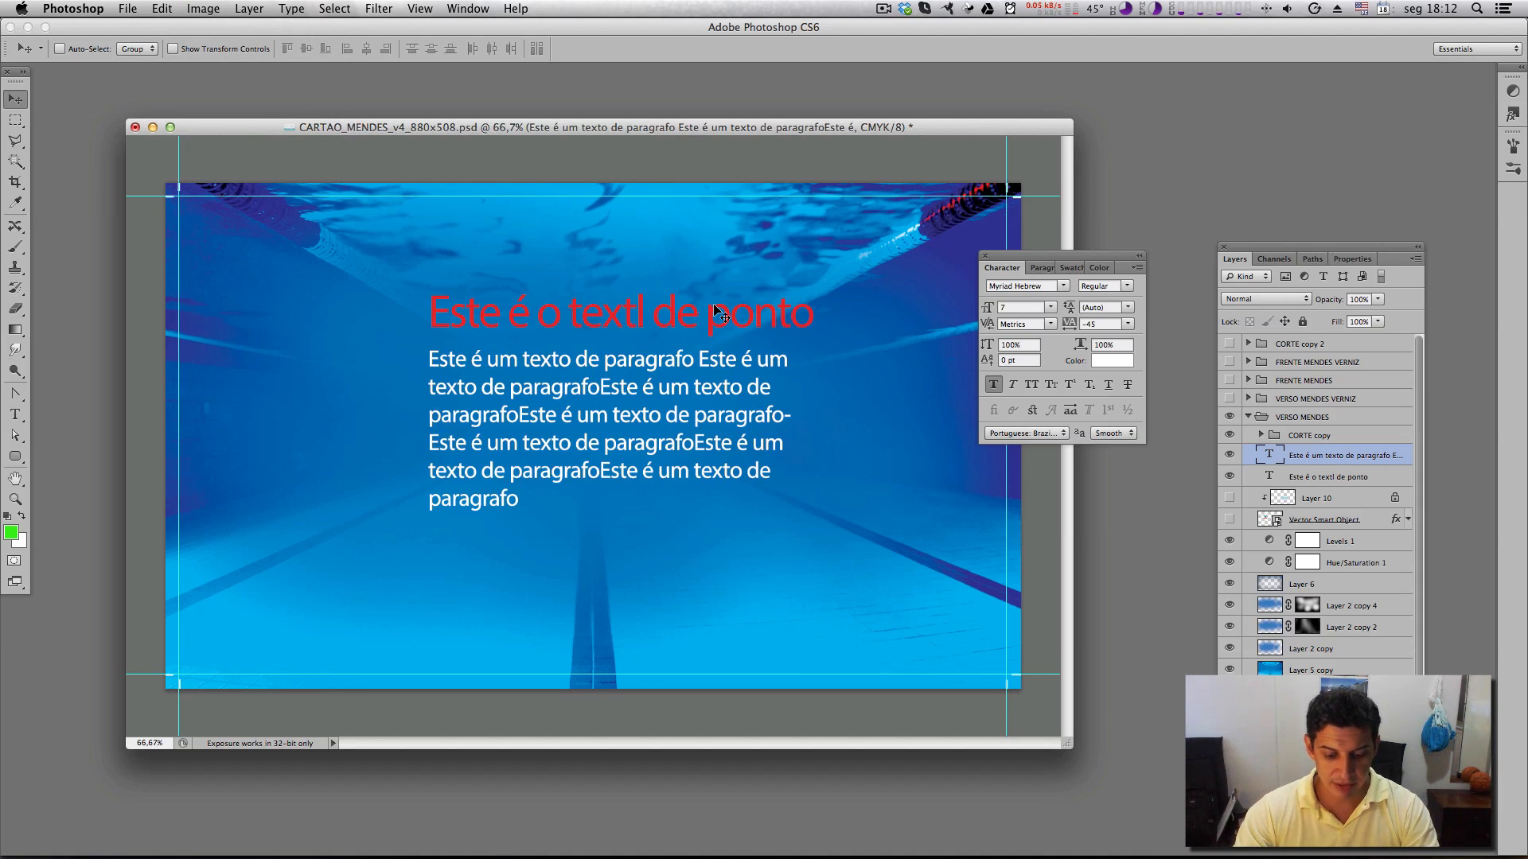
key(alt+BackSpace)
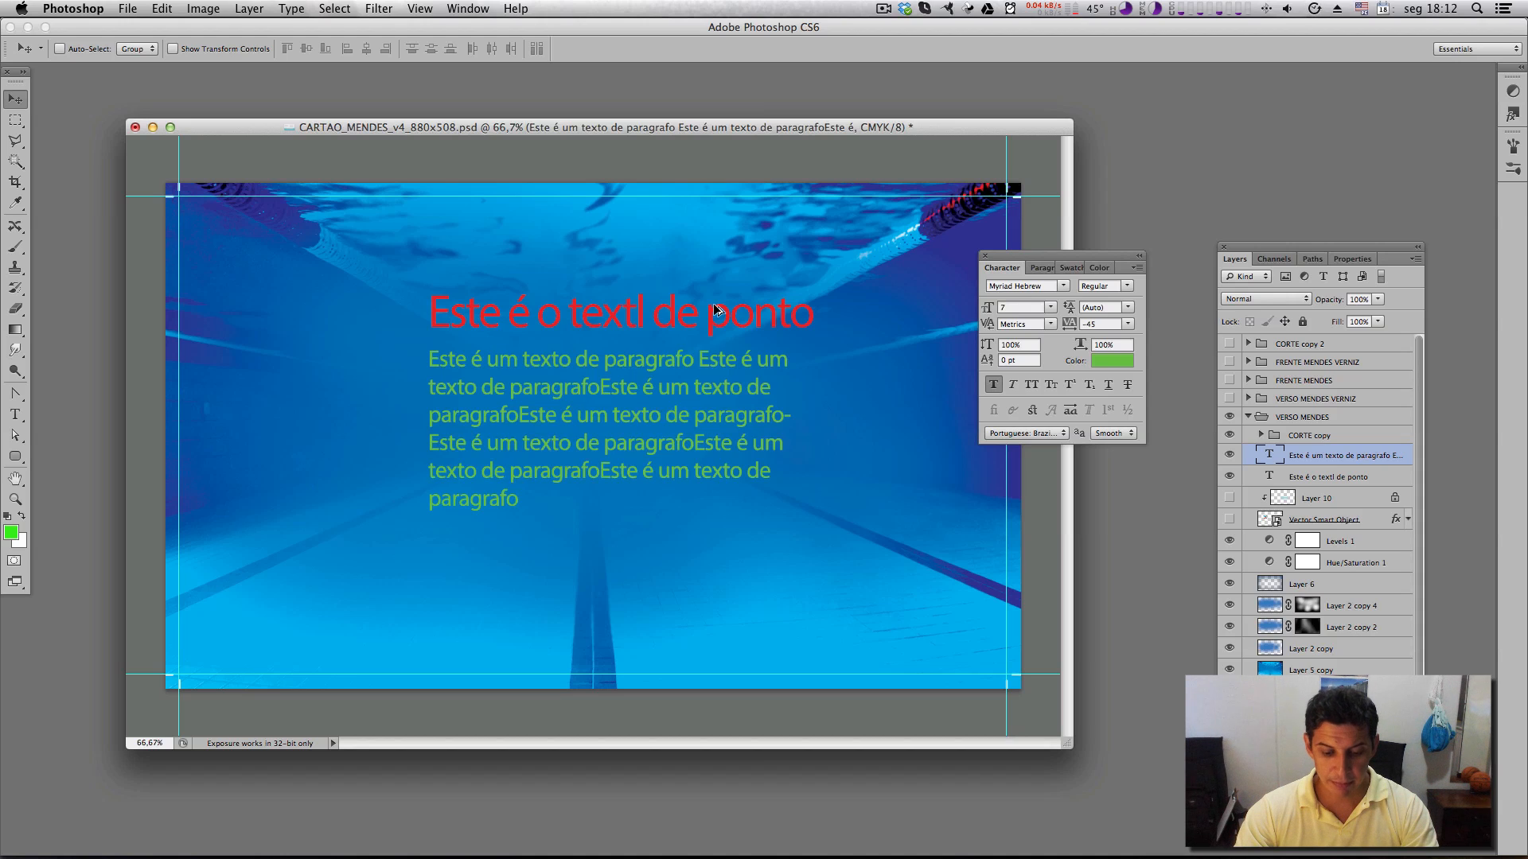
key(super+z)
key(super+z)
key(super+z)
key(super+z)
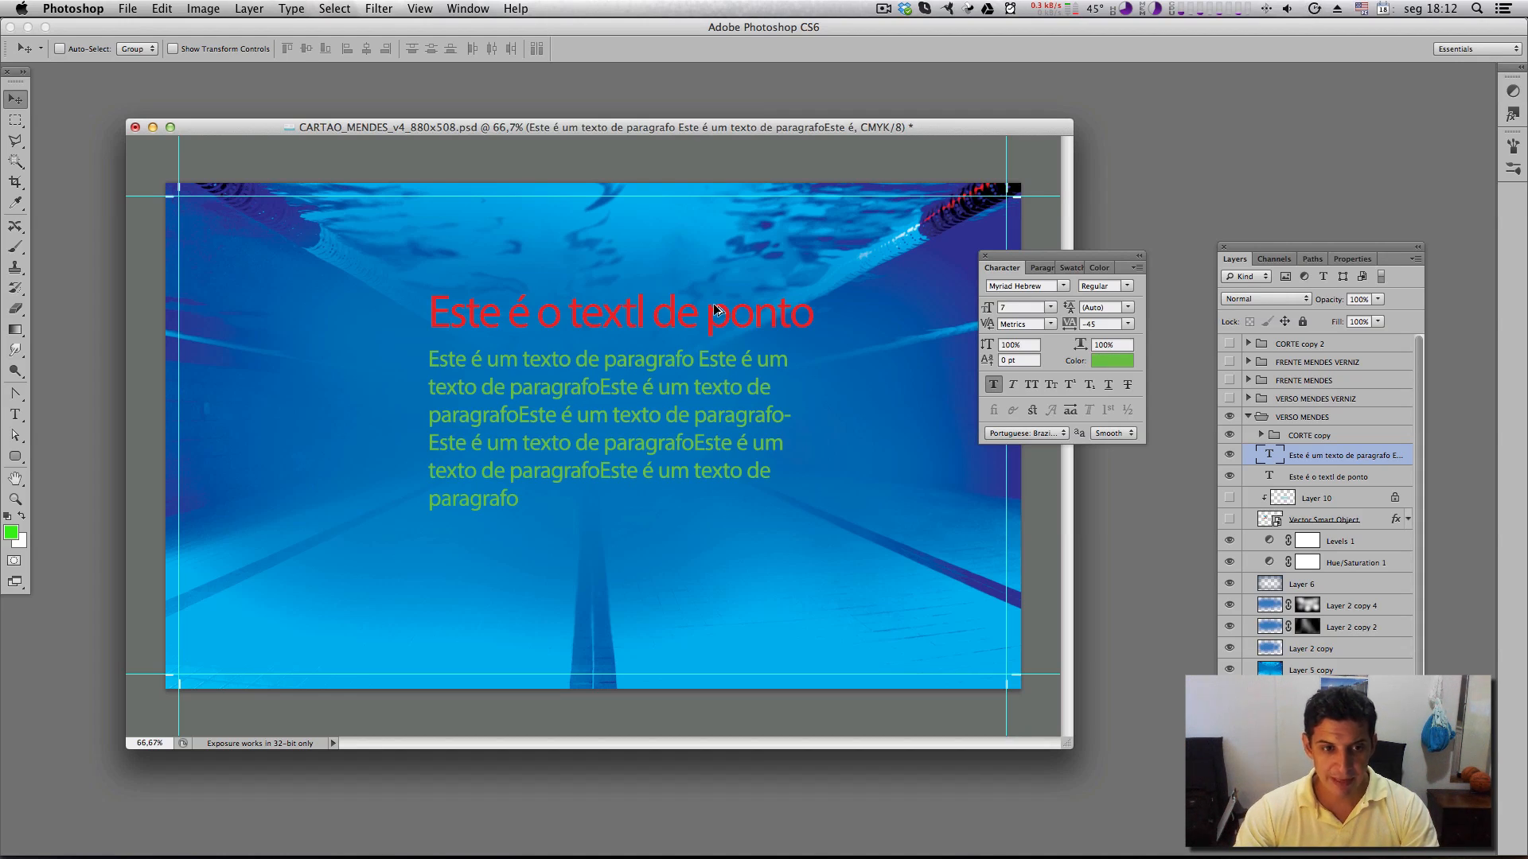
key(super+z)
key(super+z)
key(super+z)
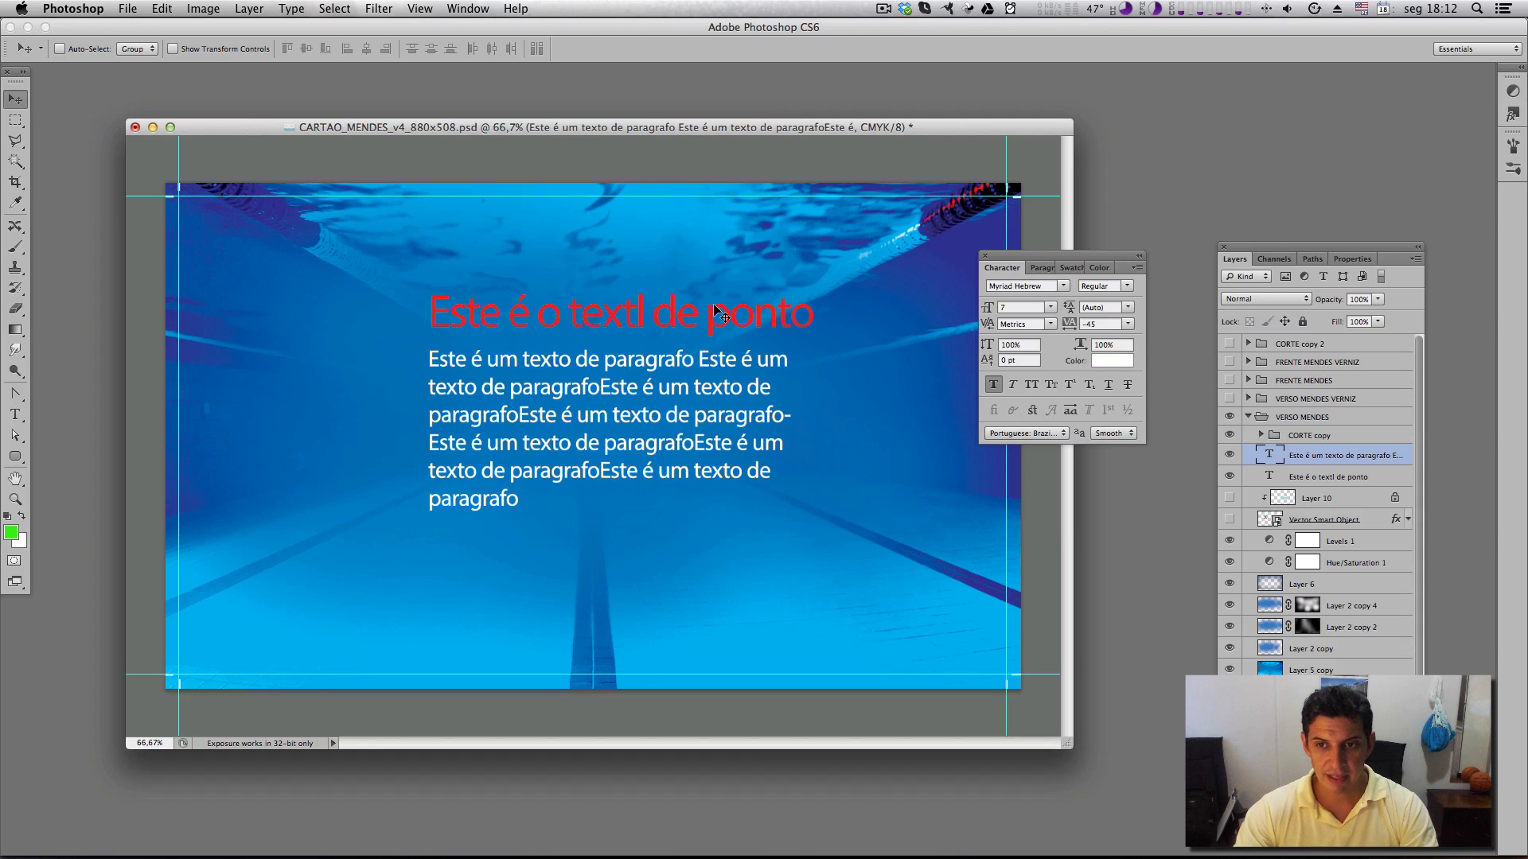
Set the background color to vivid pink, #ff0267, and return to the Move tool
click(19, 543)
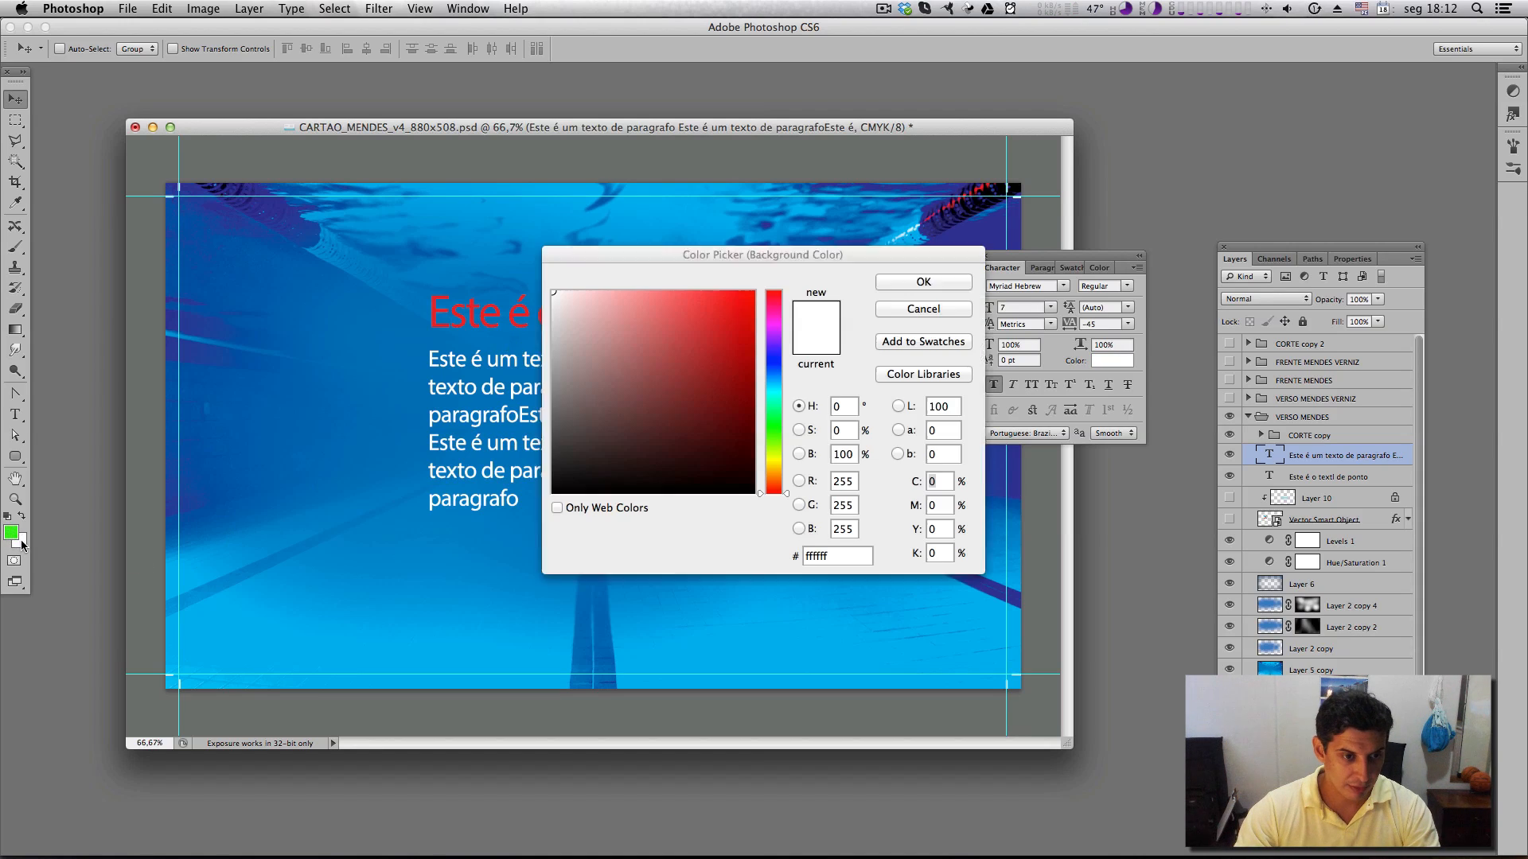
click(778, 307)
click(736, 302)
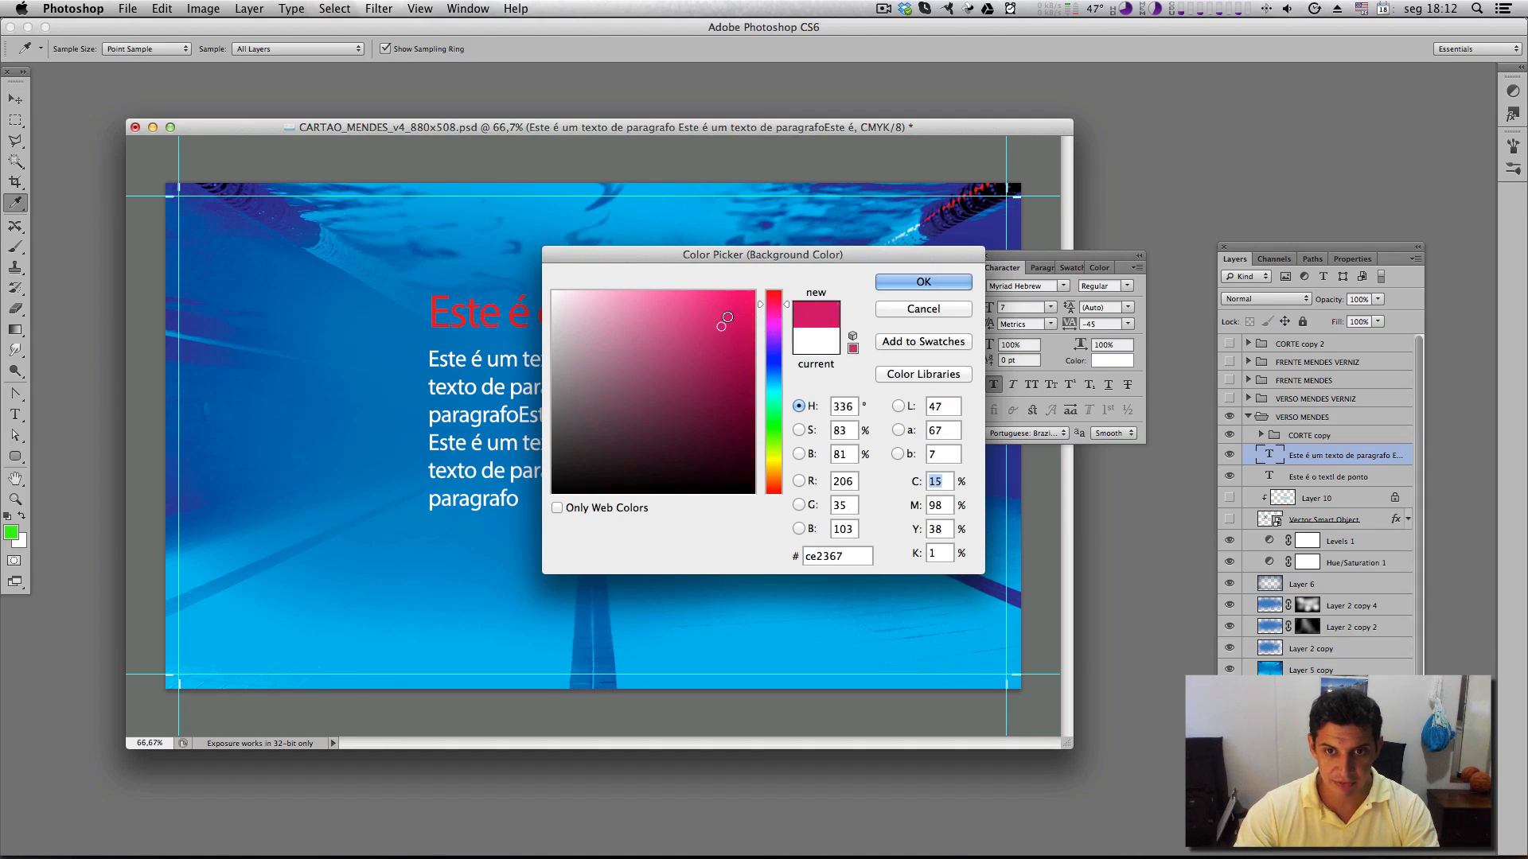
click(923, 281)
key(v)
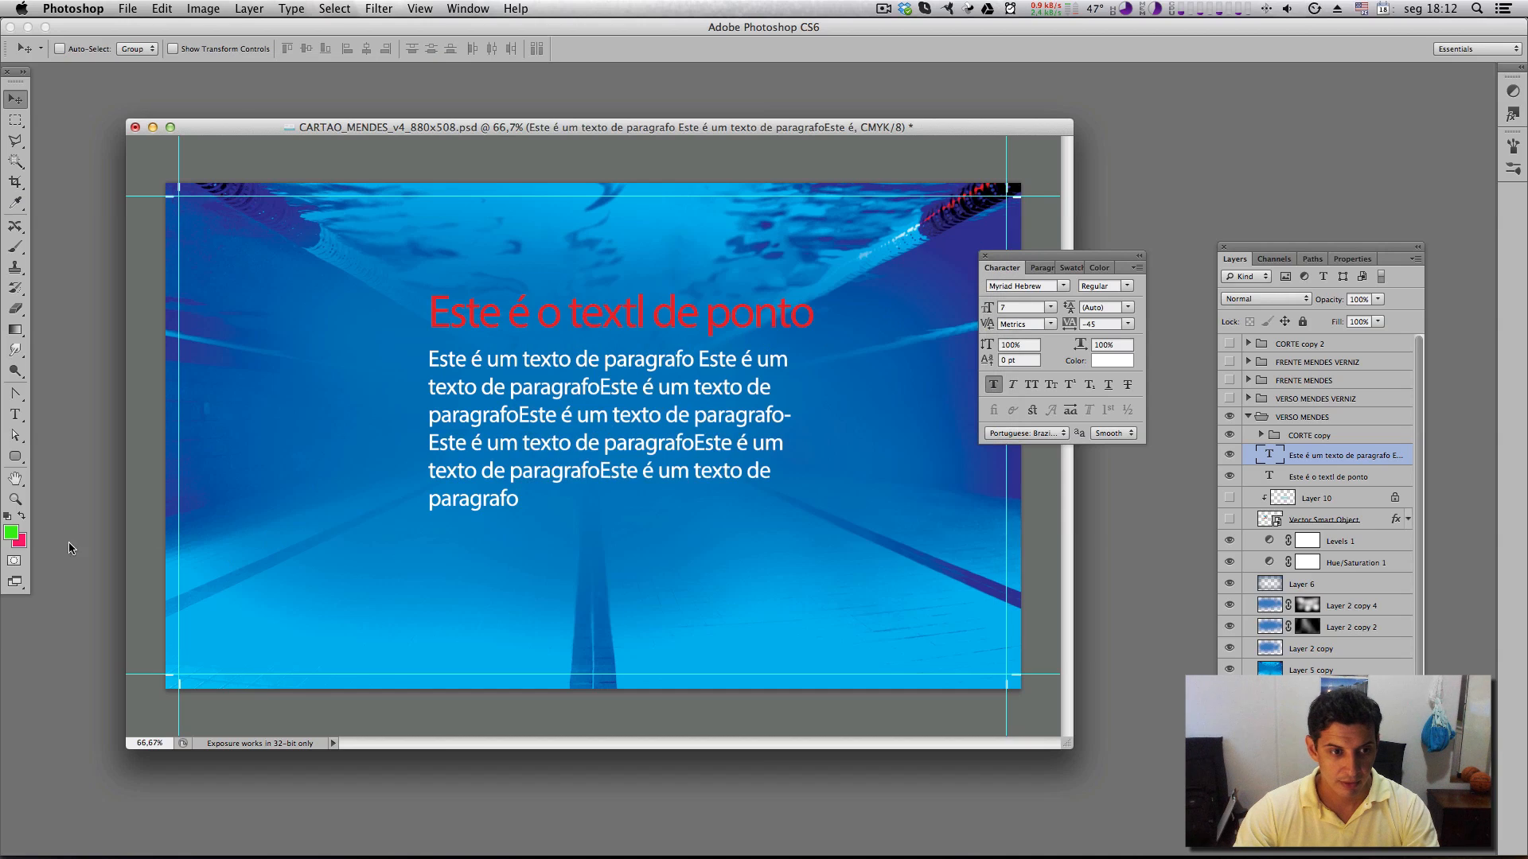
Set the background color to bright yellow and confirm a bright green foreground color
click(19, 543)
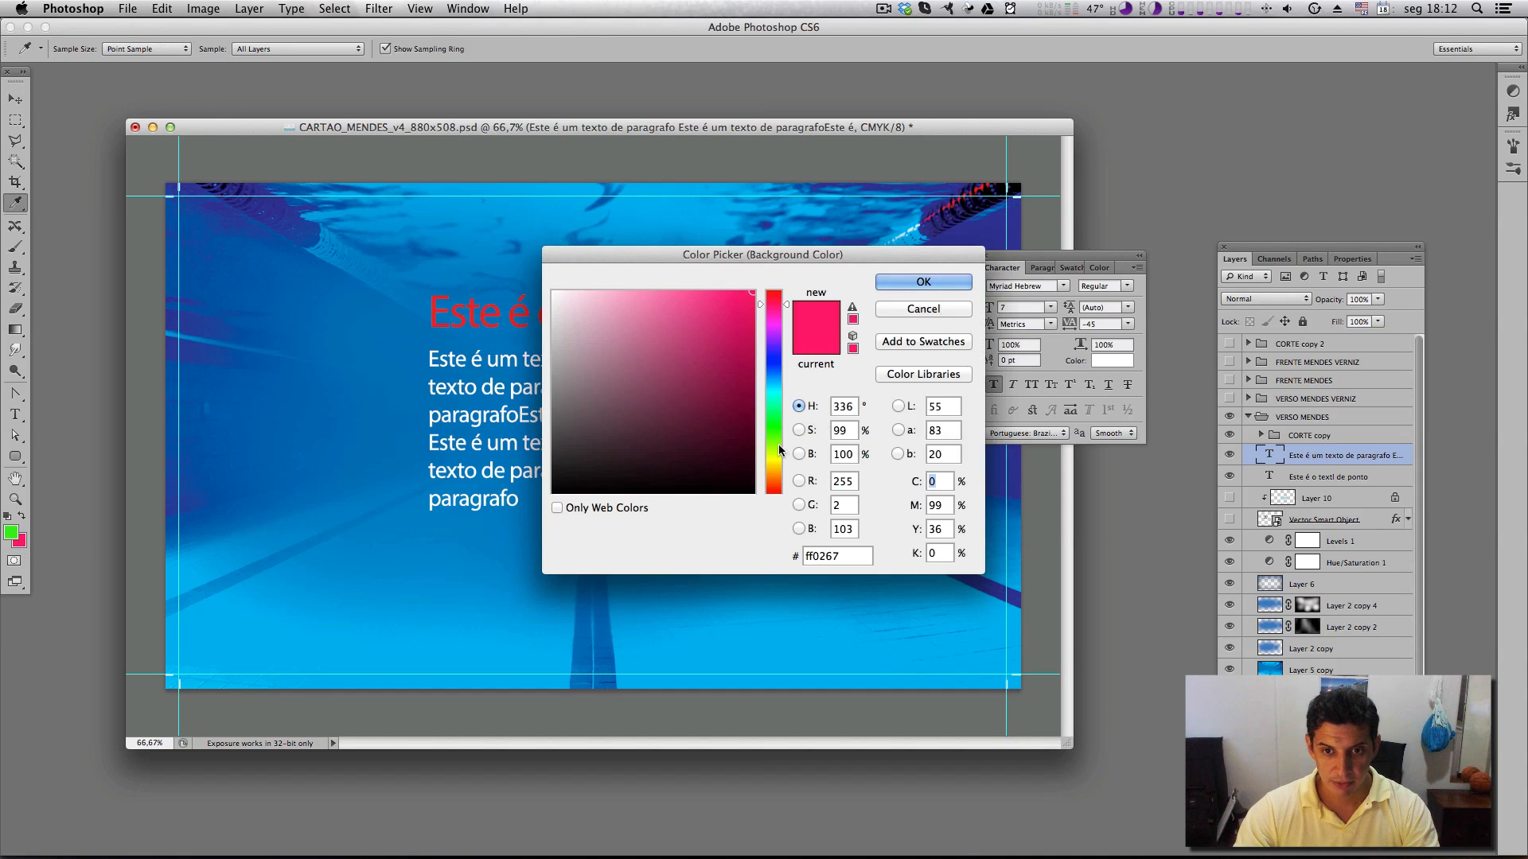
drag(780, 450, 780, 462)
click(720, 340)
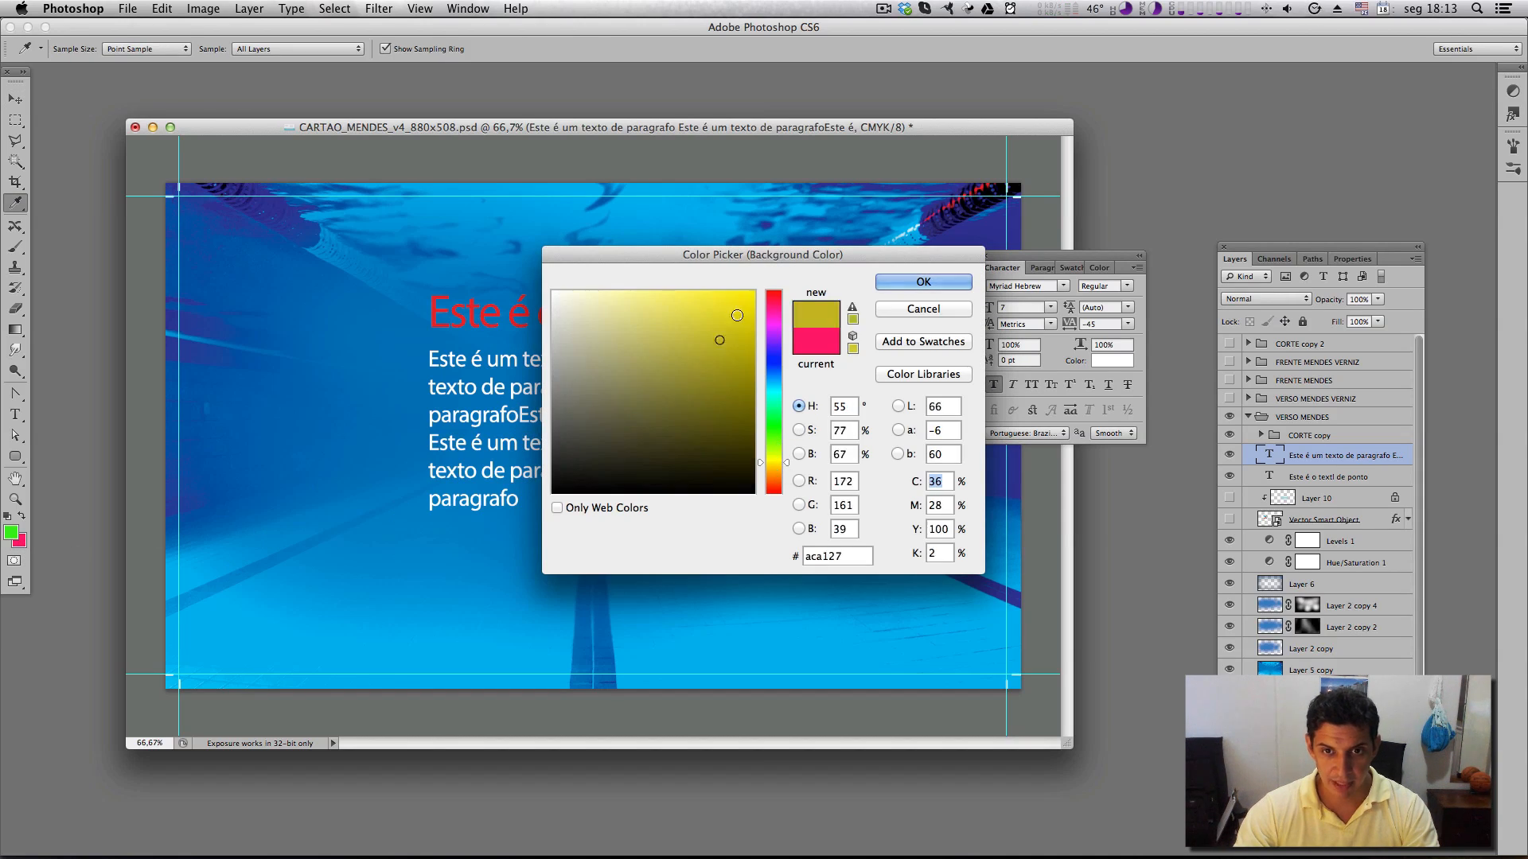
click(737, 316)
click(923, 281)
click(16, 530)
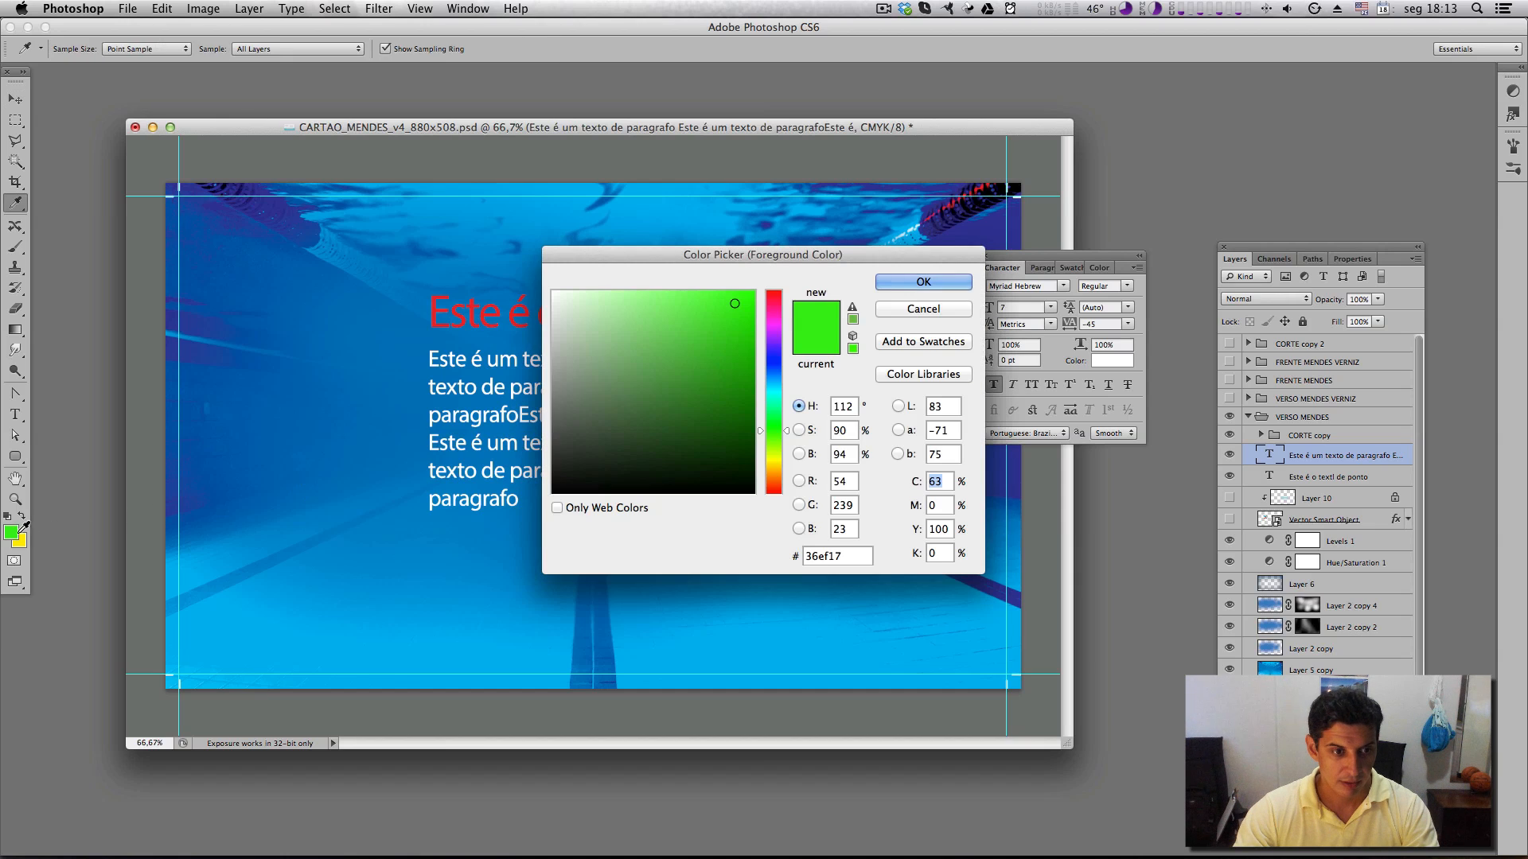
click(947, 282)
key(v)
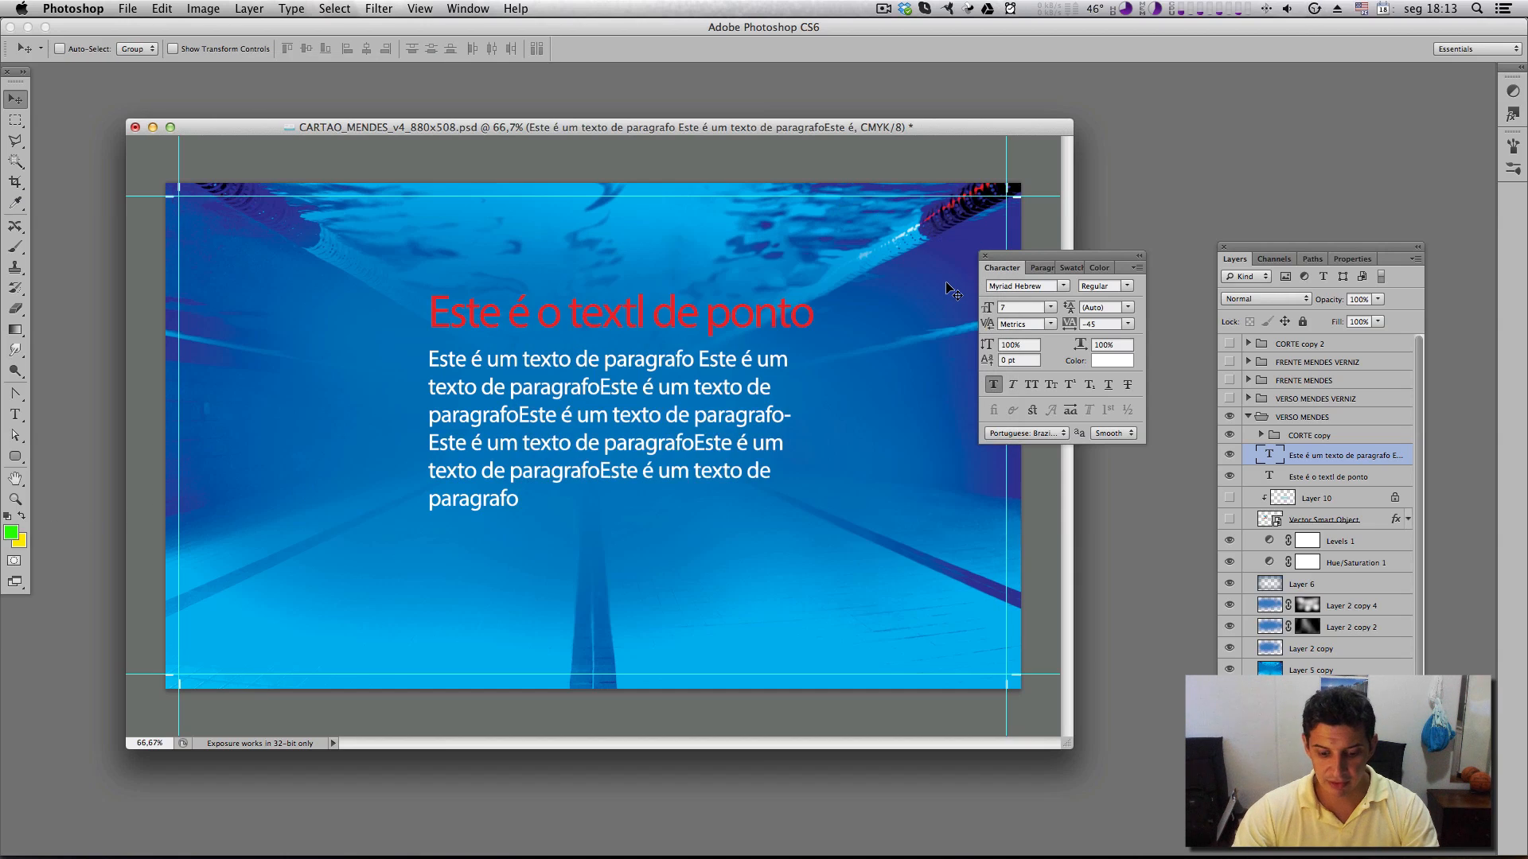
Fill the paragraph text alternately with the background yellow and the foreground green, finishing on green
key(super+BackSpace)
key(alt+BackSpace)
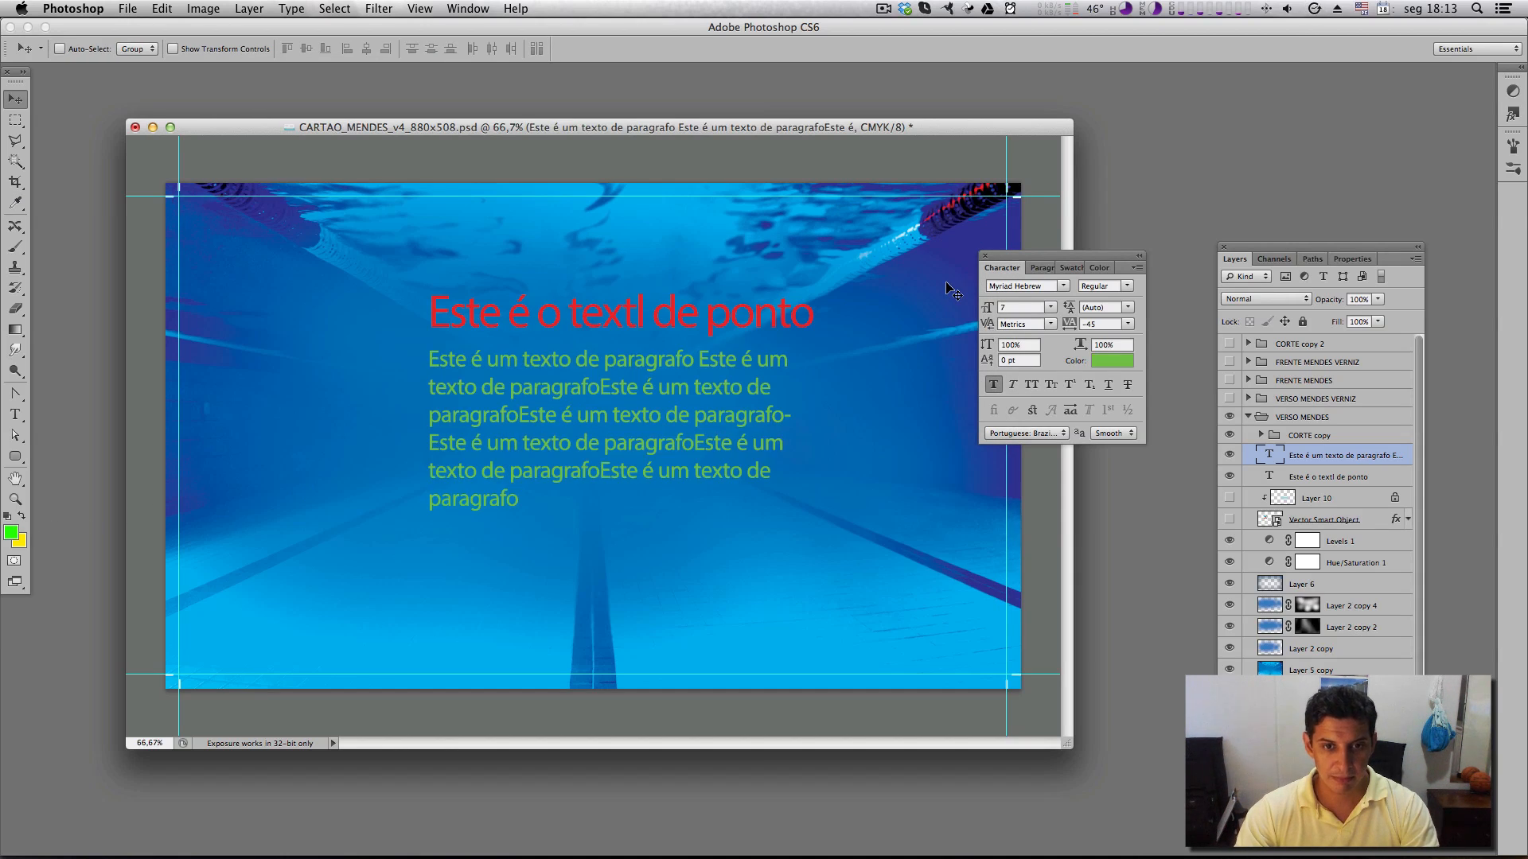
key(super+BackSpace)
key(alt+BackSpace)
key(super+BackSpace)
key(alt+BackSpace)
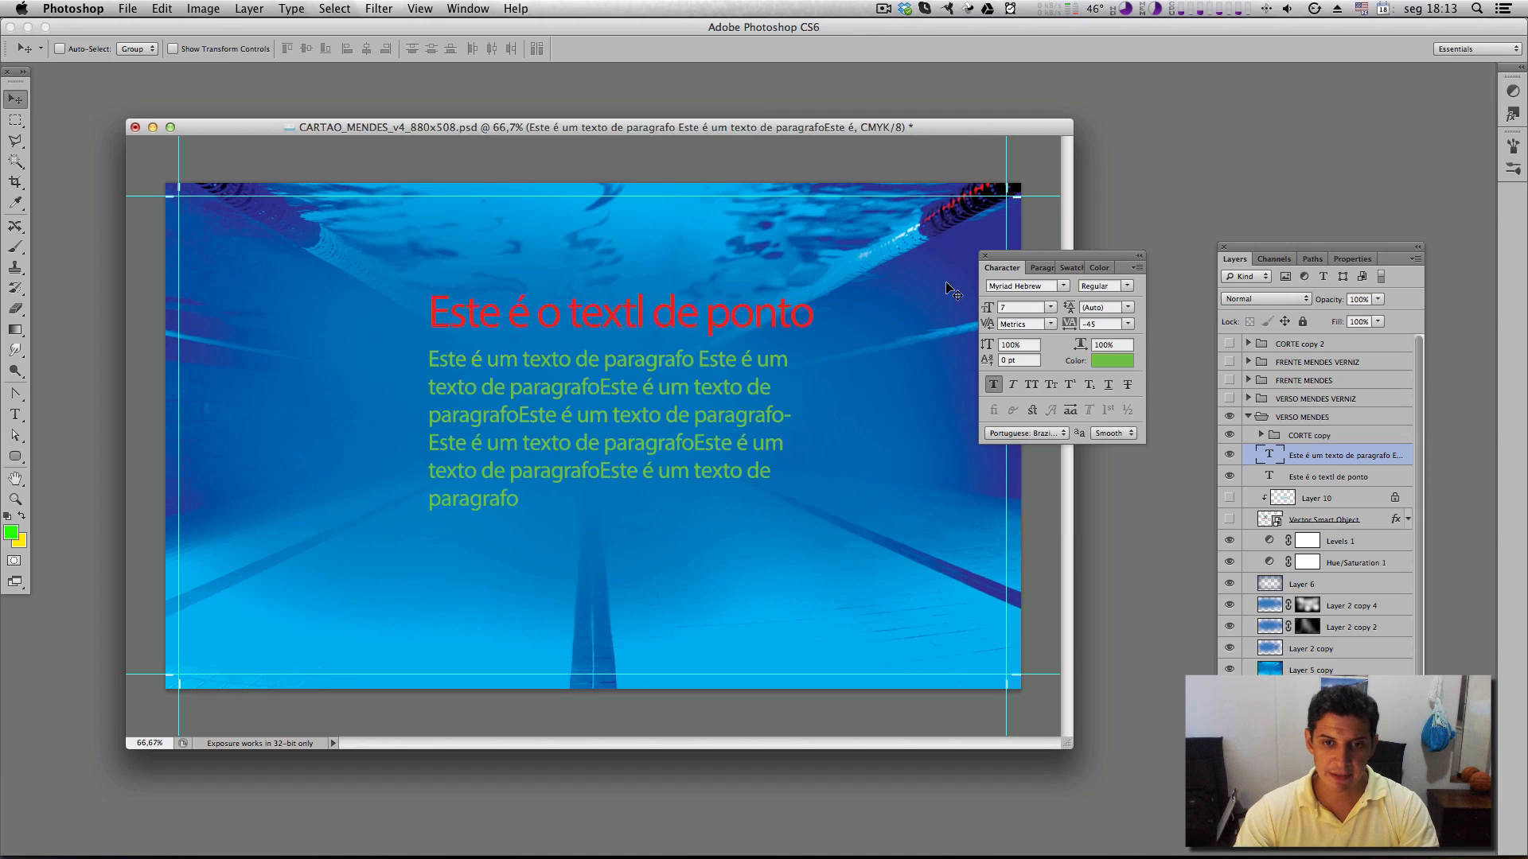
key(super+BackSpace)
key(alt+BackSpace)
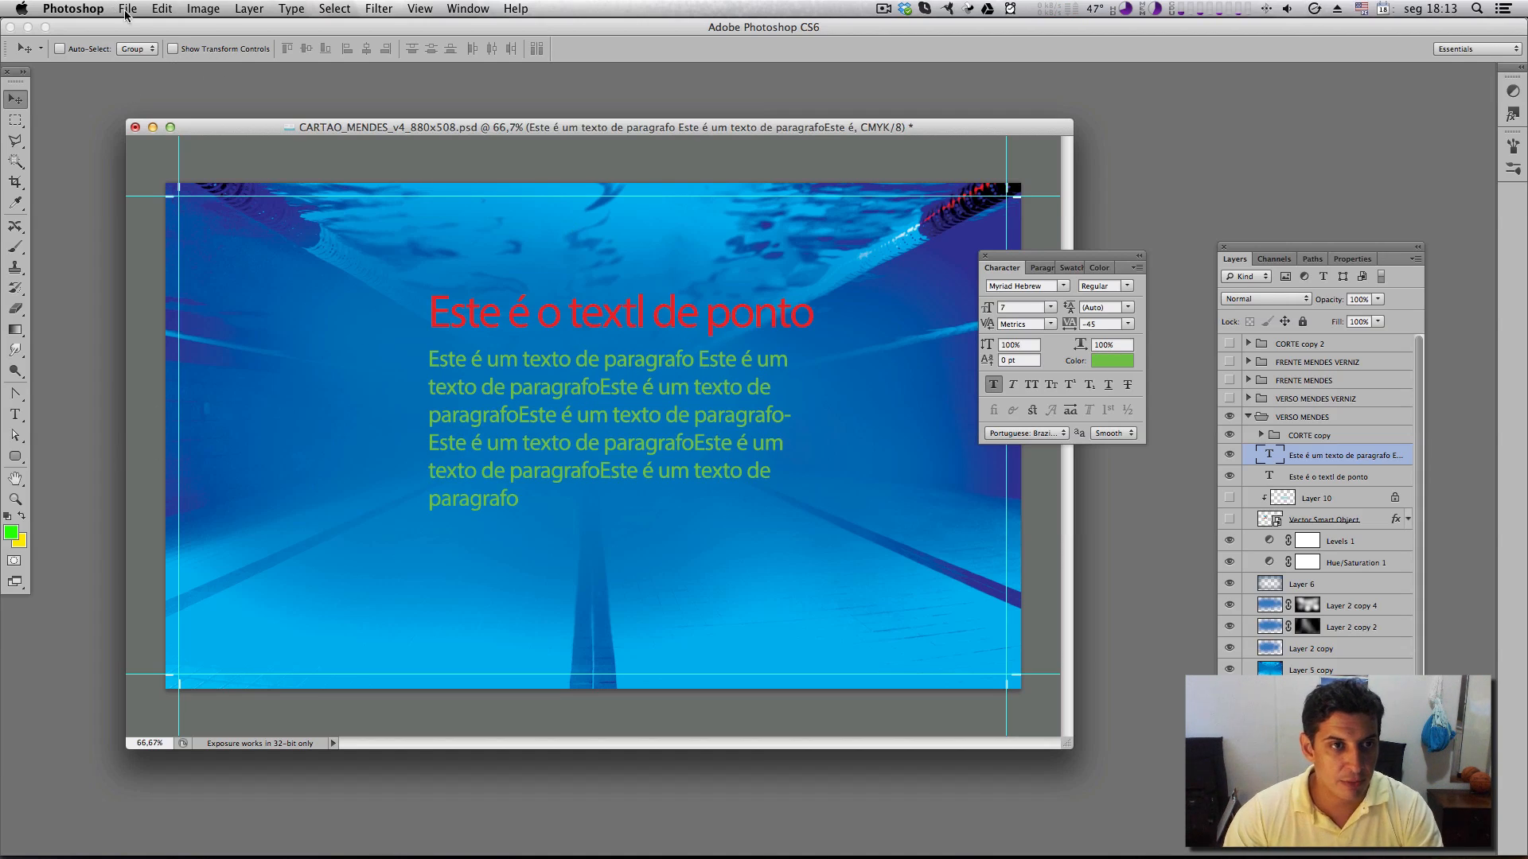
click(157, 8)
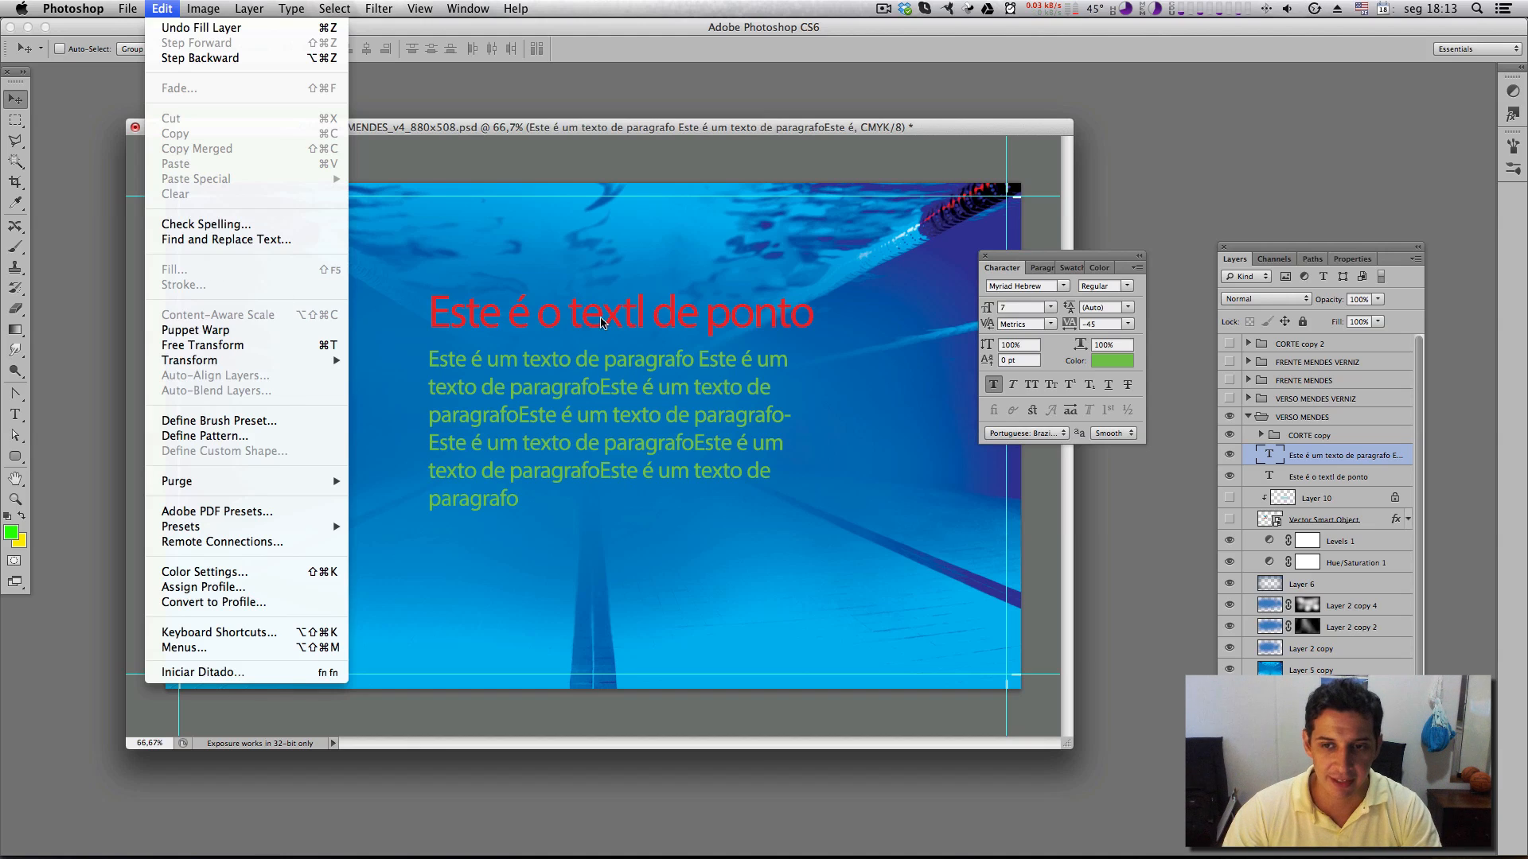
click(704, 387)
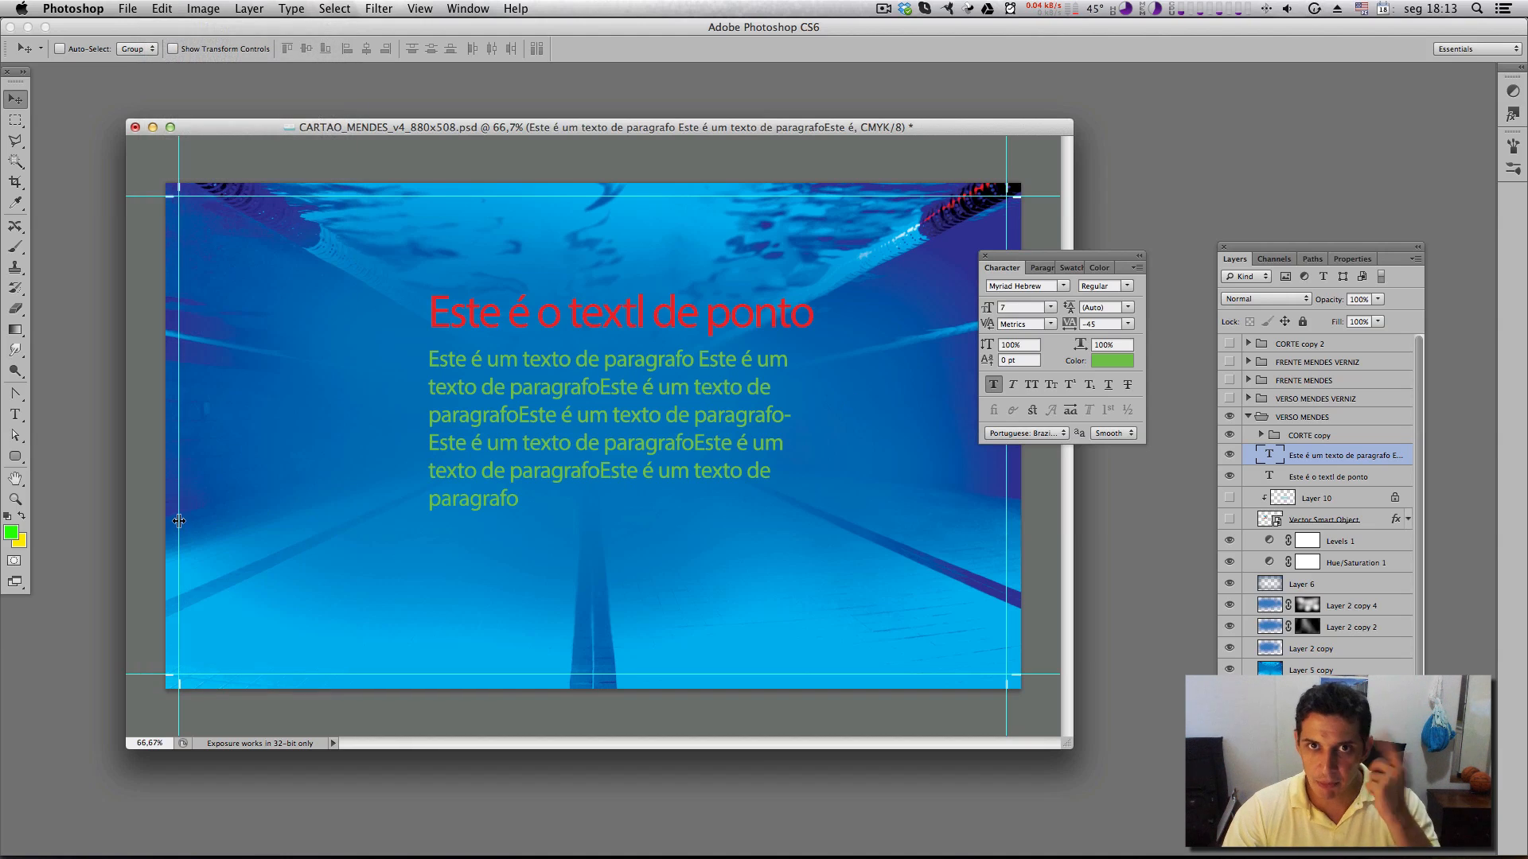
Recolor the paragraph text through its text color setting, trying a light green #b8fb97 before settling on bright yellow #fffc00
click(1120, 367)
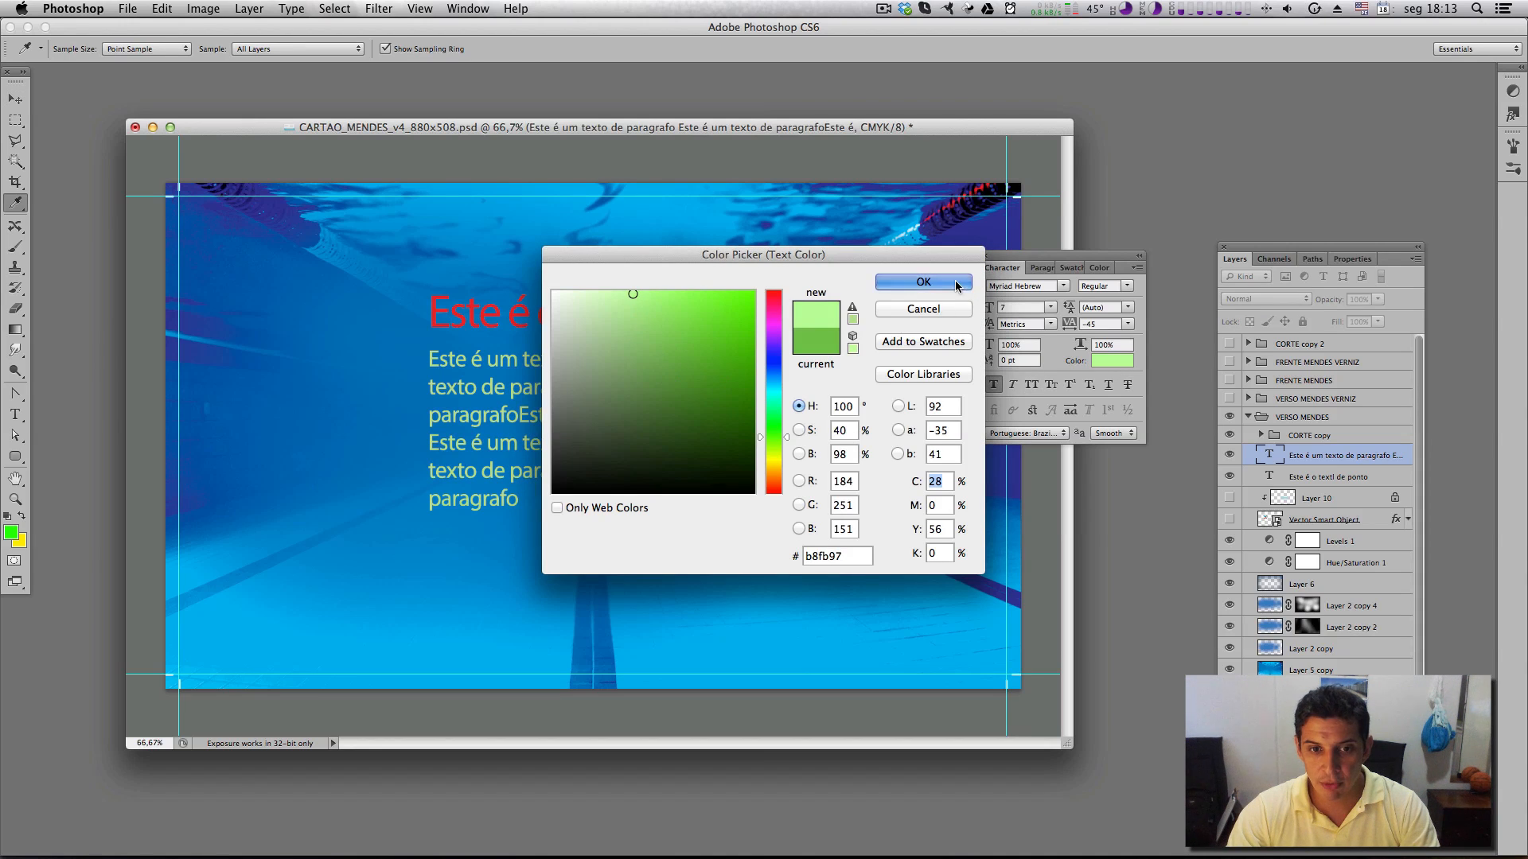
click(956, 283)
click(1103, 366)
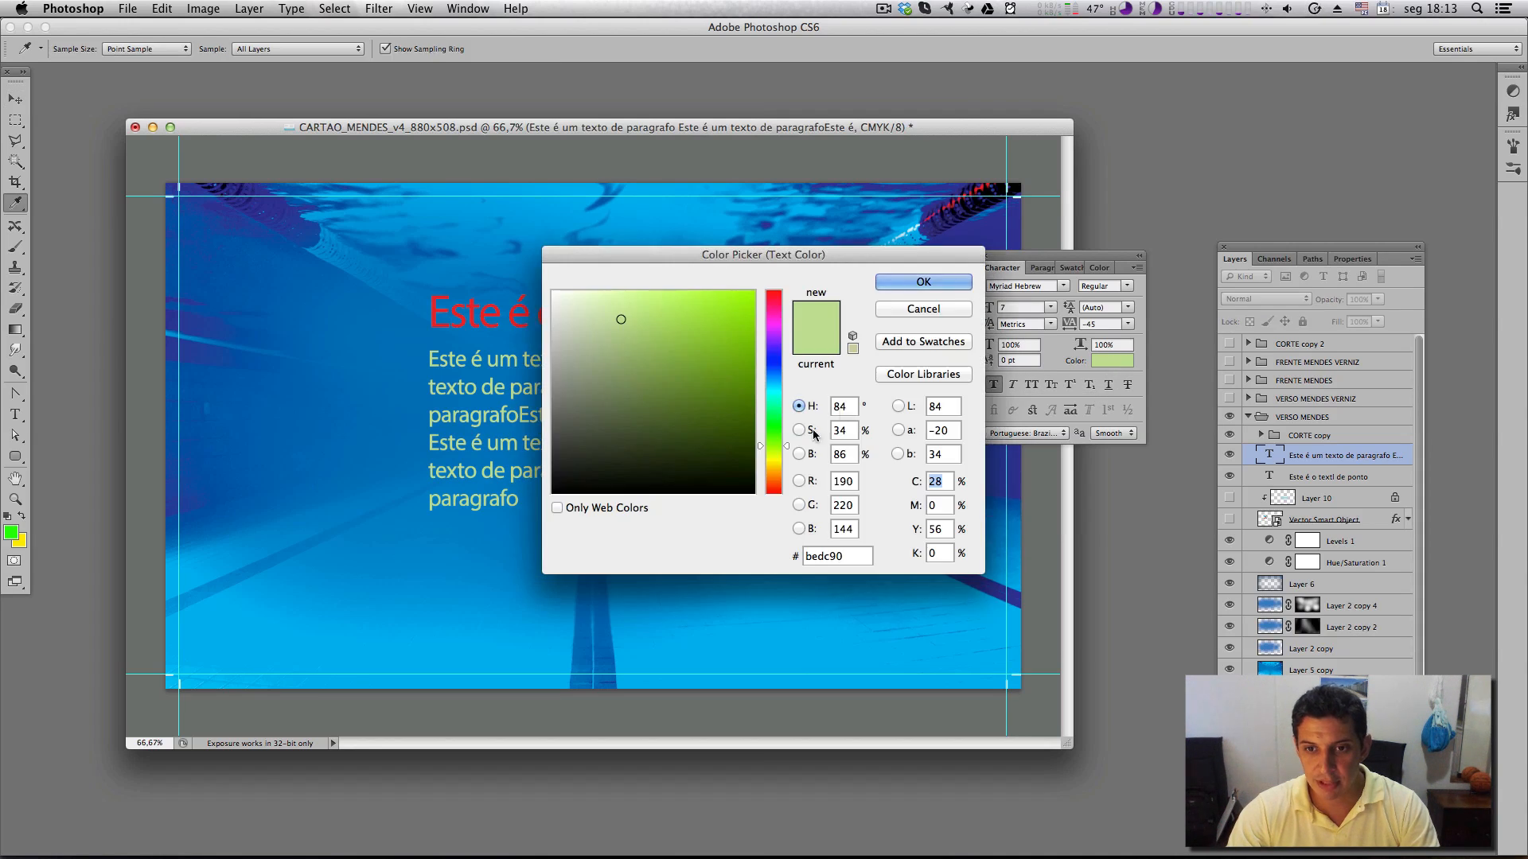
click(775, 460)
drag(699, 374, 856, 290)
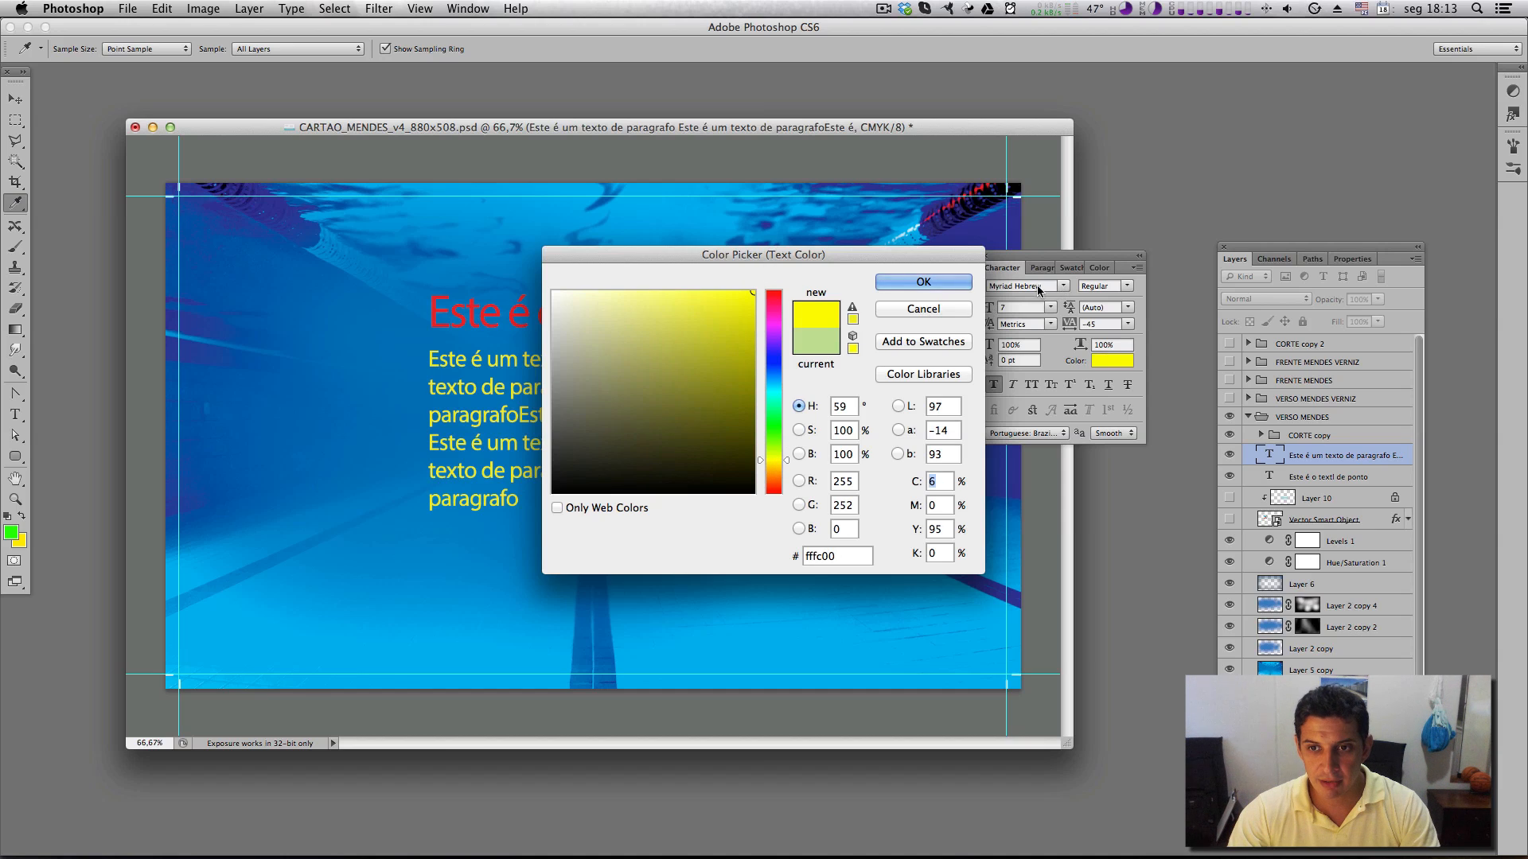
click(923, 282)
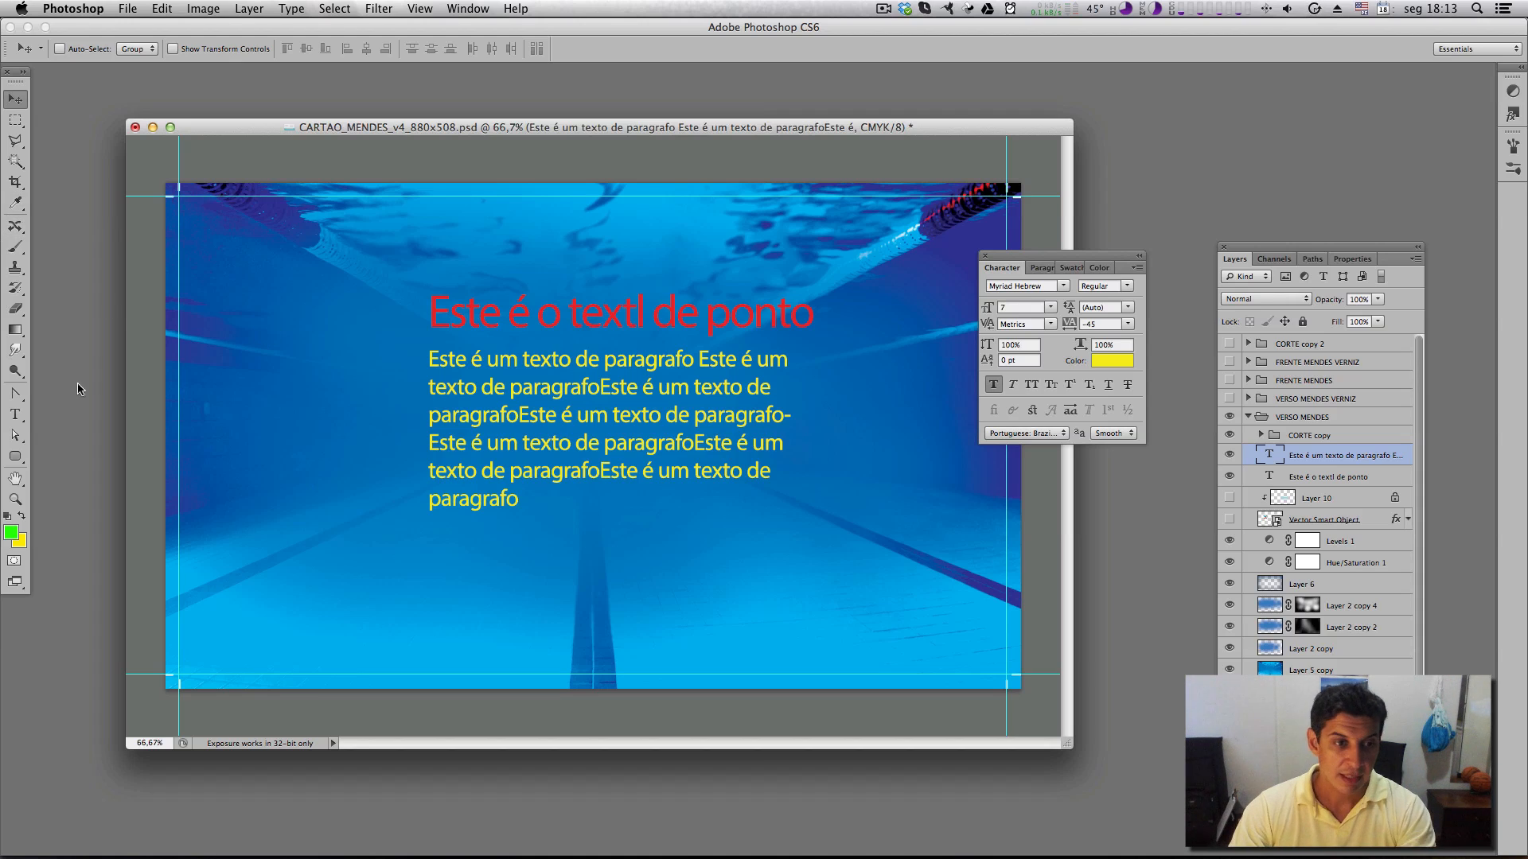
Shorten the paragraph's text box to end just below its last line, and move the paragraph slightly up toward the red heading
click(15, 414)
click(562, 374)
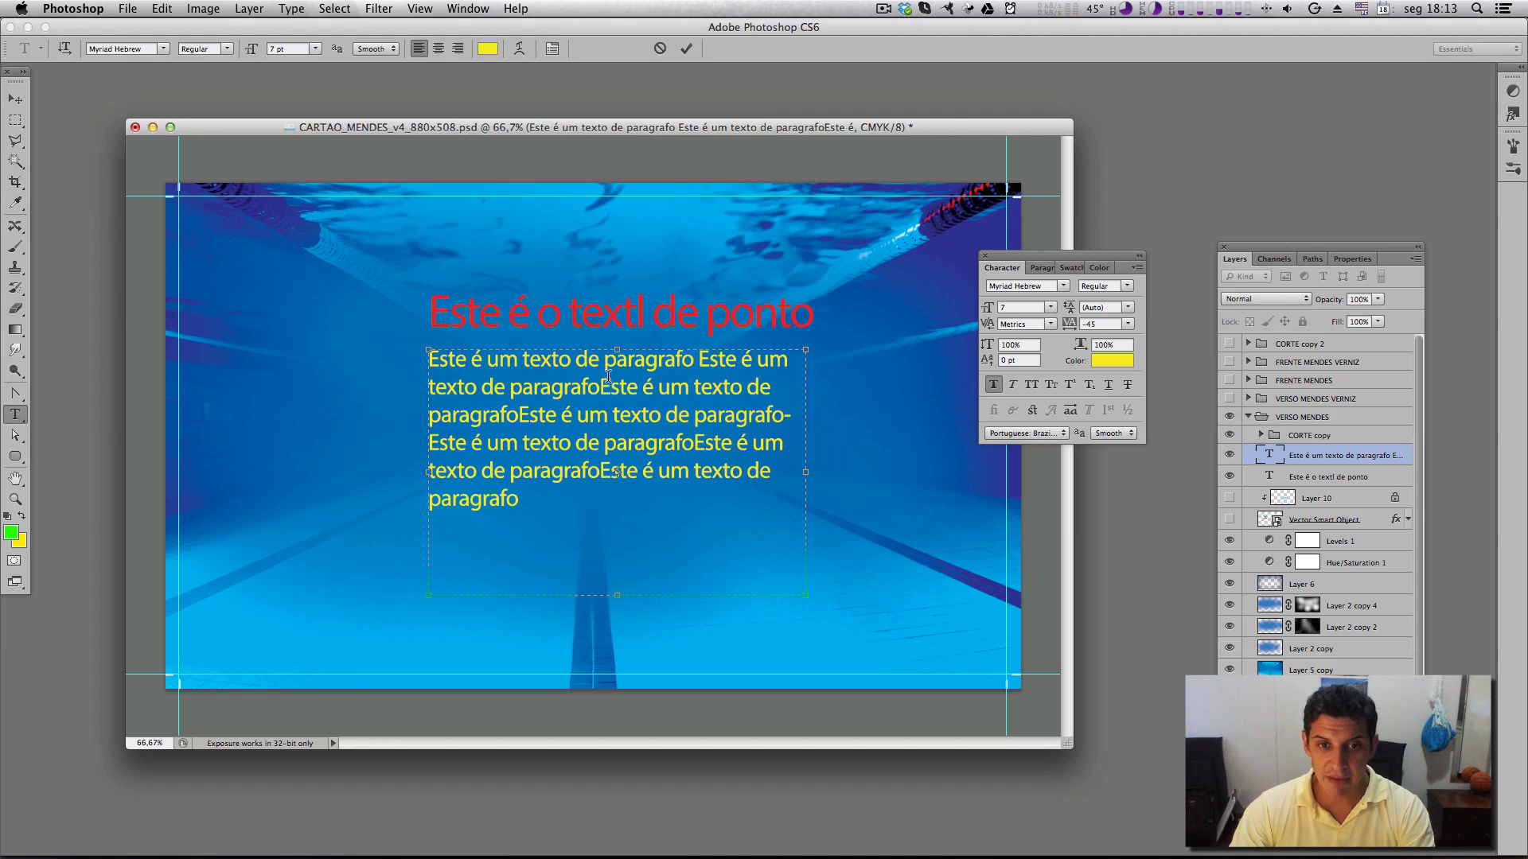
drag(607, 382, 699, 470)
click(741, 471)
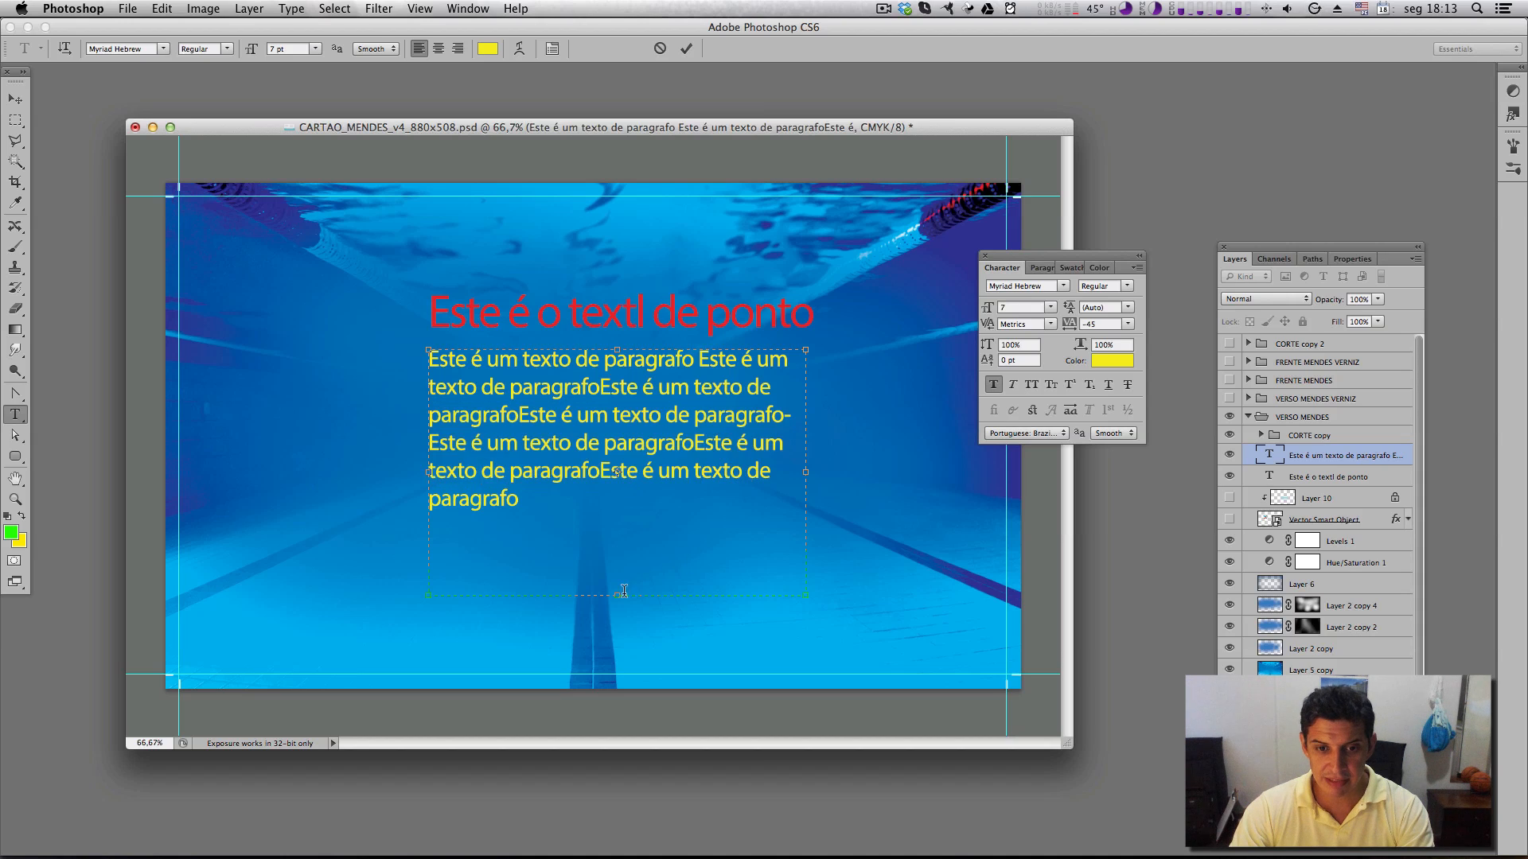
drag(617, 596, 618, 522)
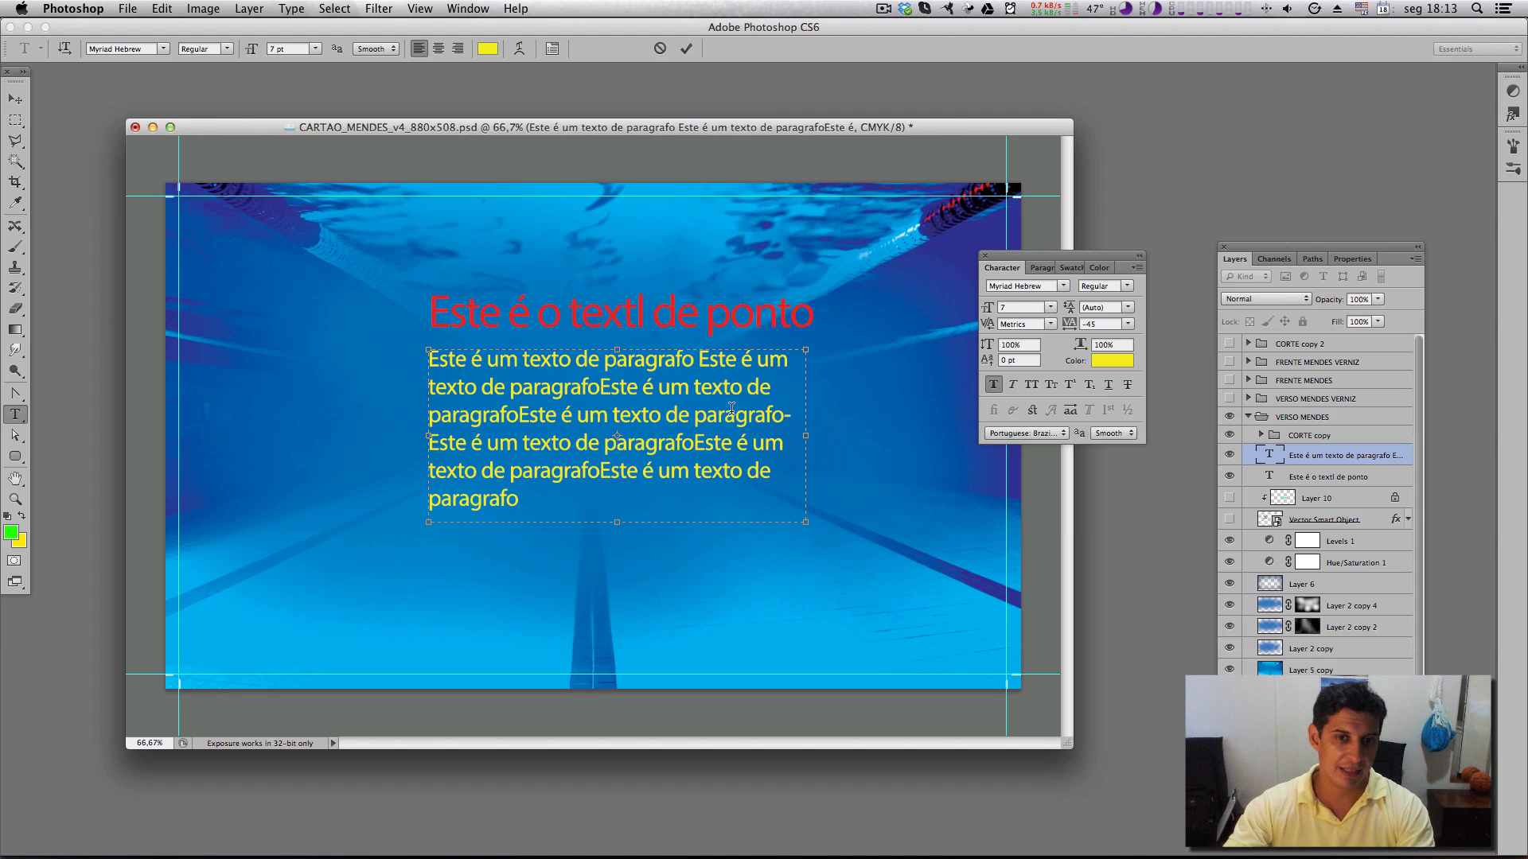
click(16, 99)
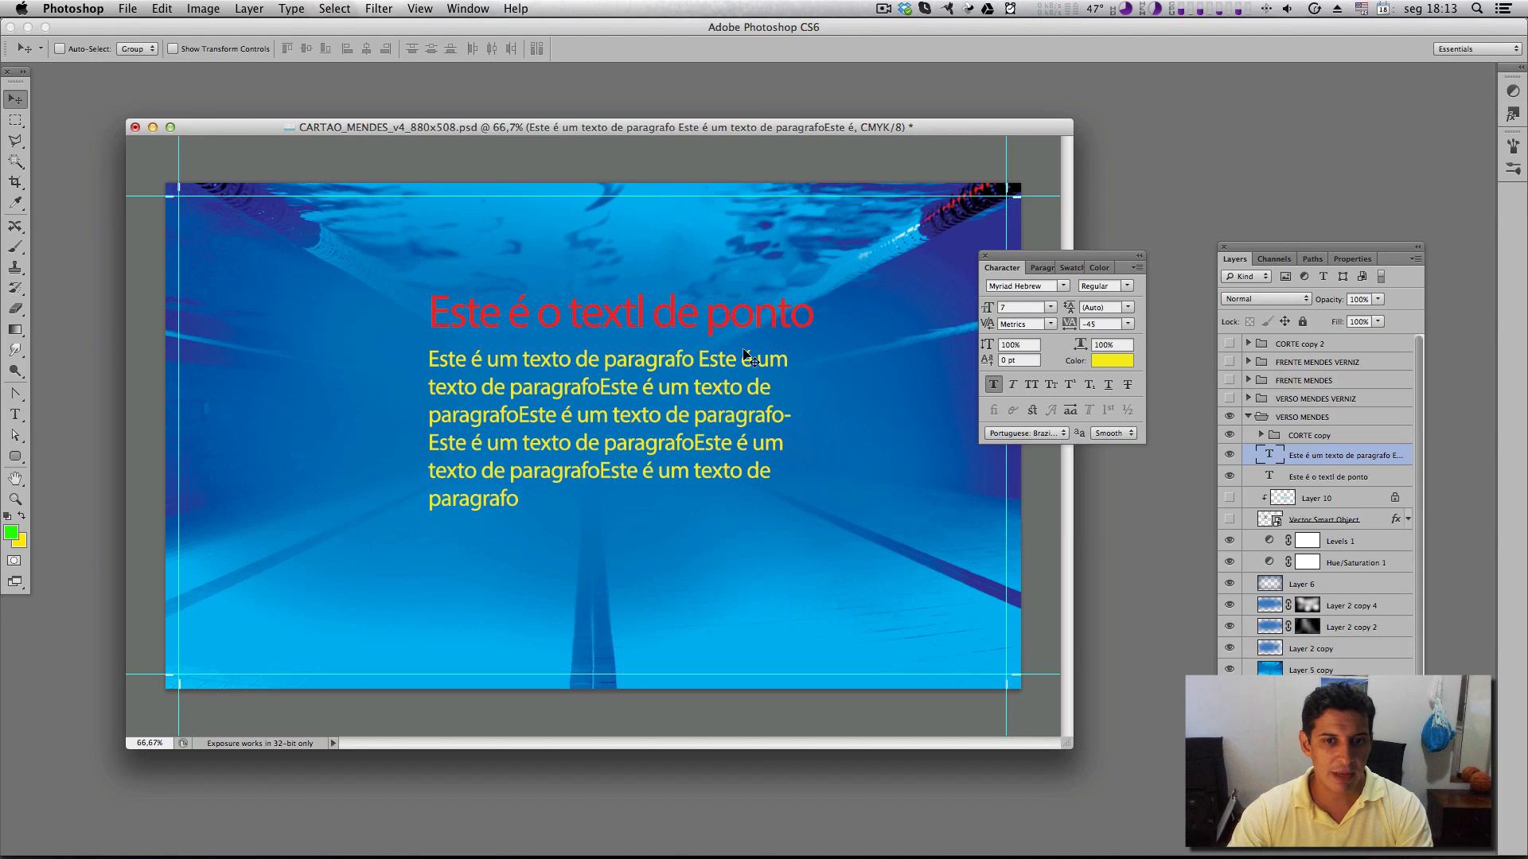
drag(680, 419, 684, 416)
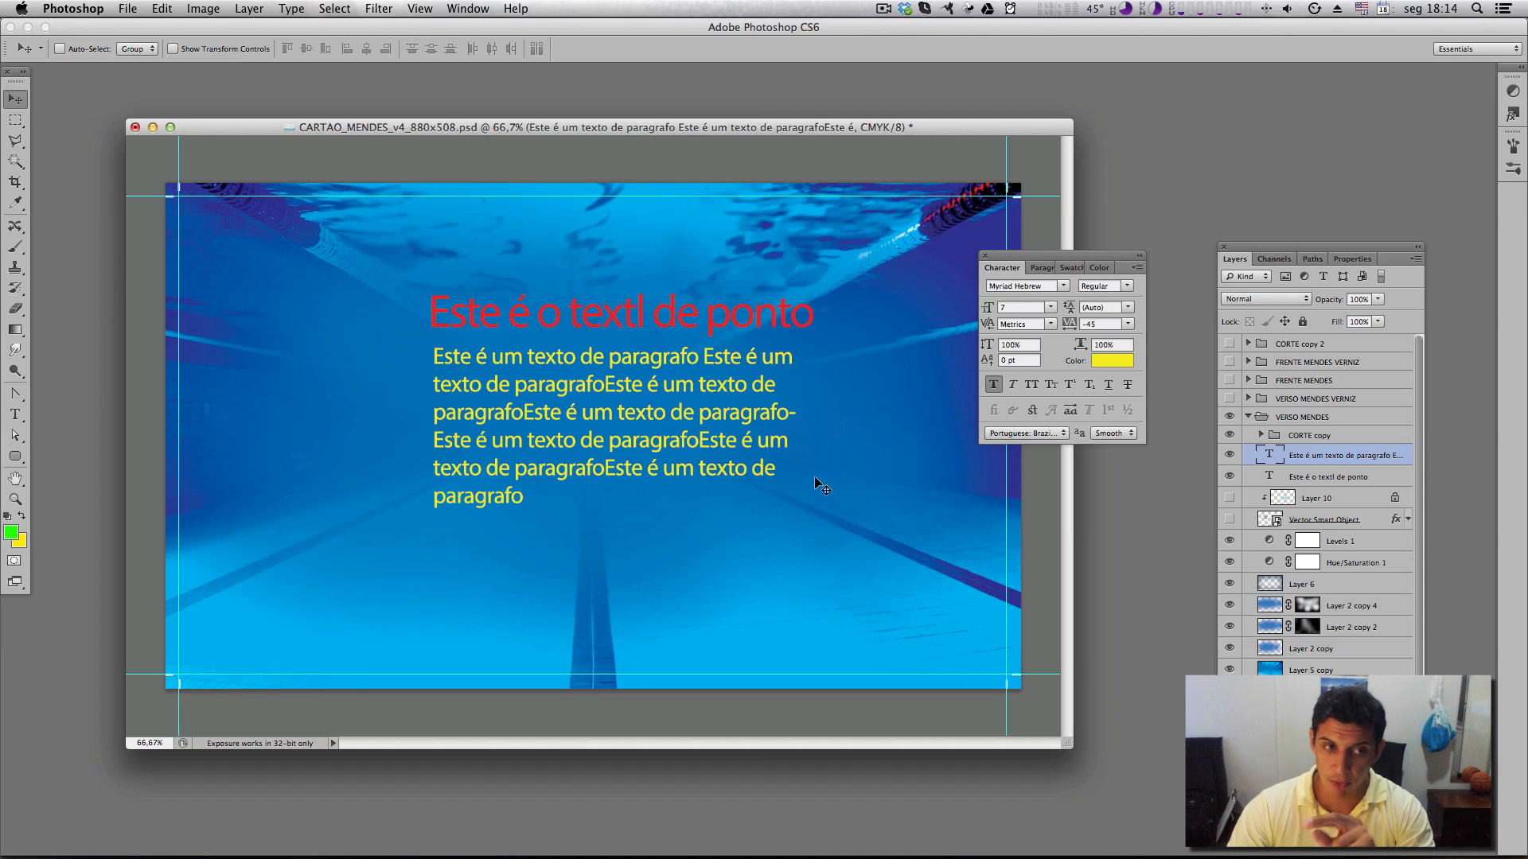
Convert the yellow paragraph text to point text, and check its behavior by selecting part of the middle lines
click(16, 415)
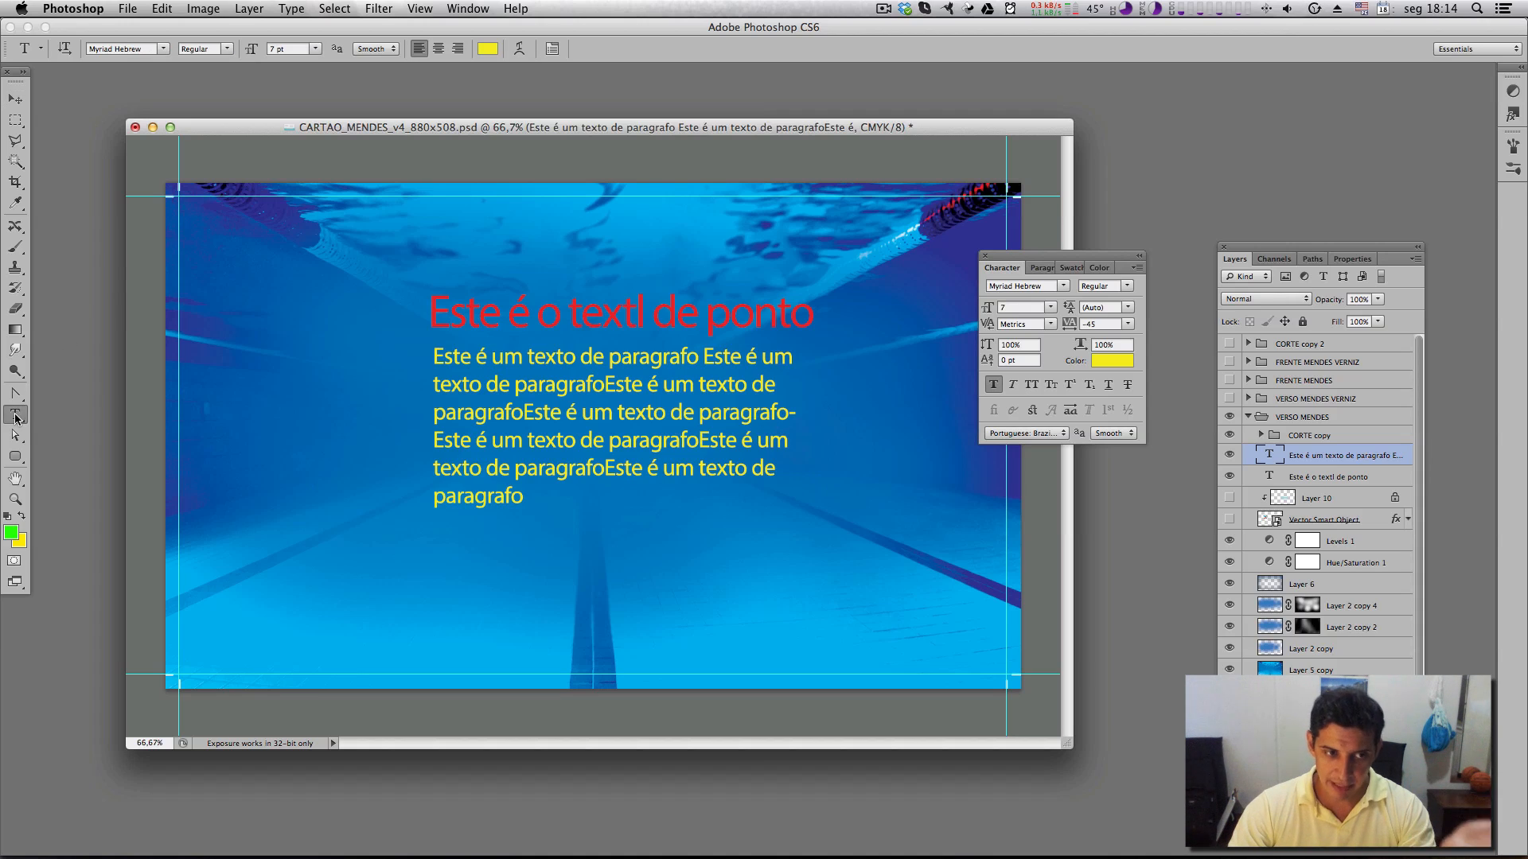
right_click(619, 387)
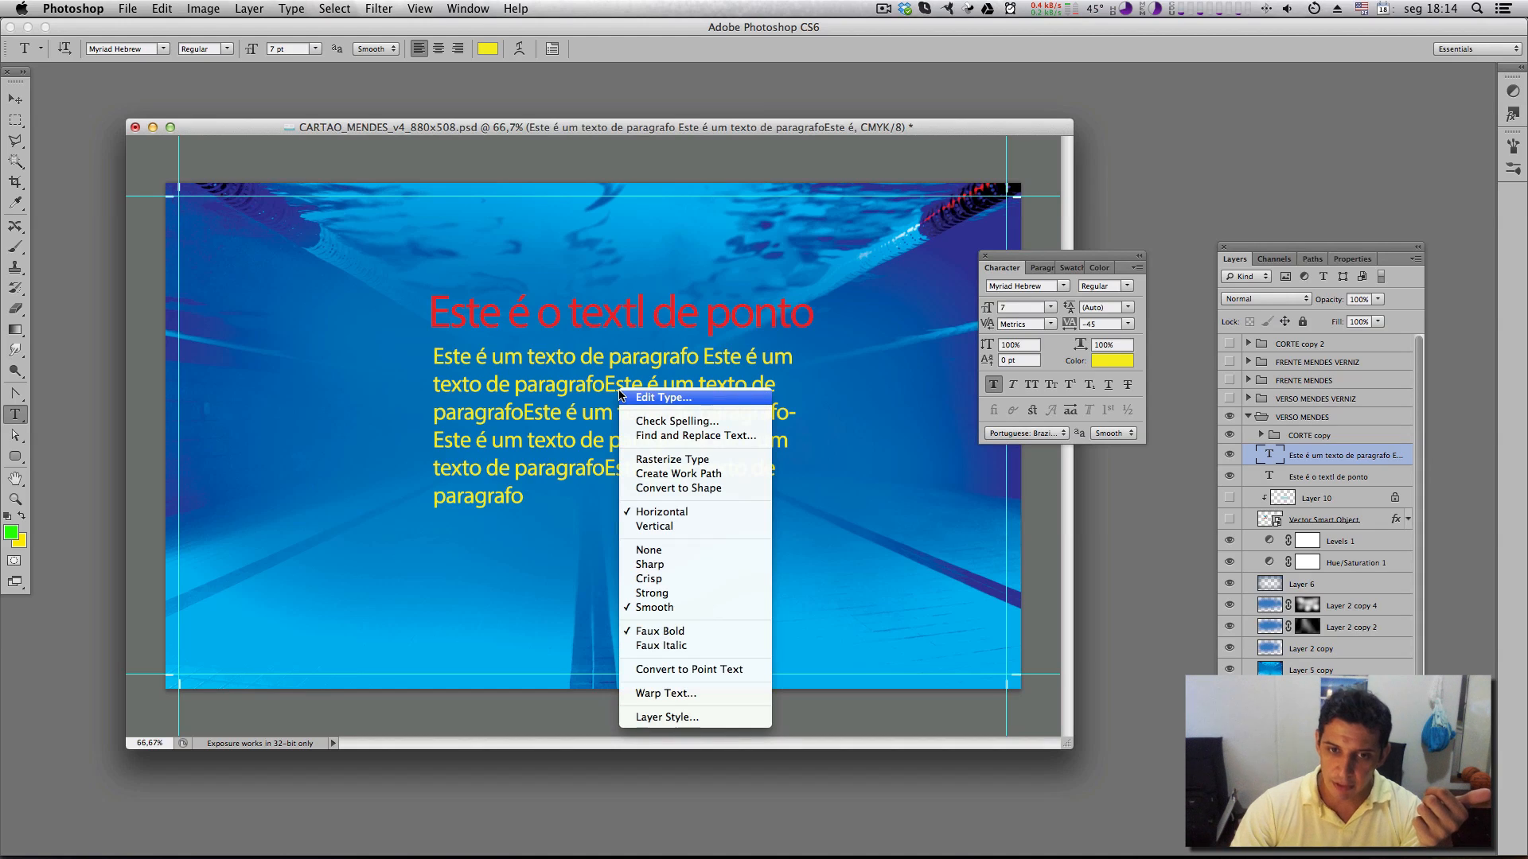
click(746, 670)
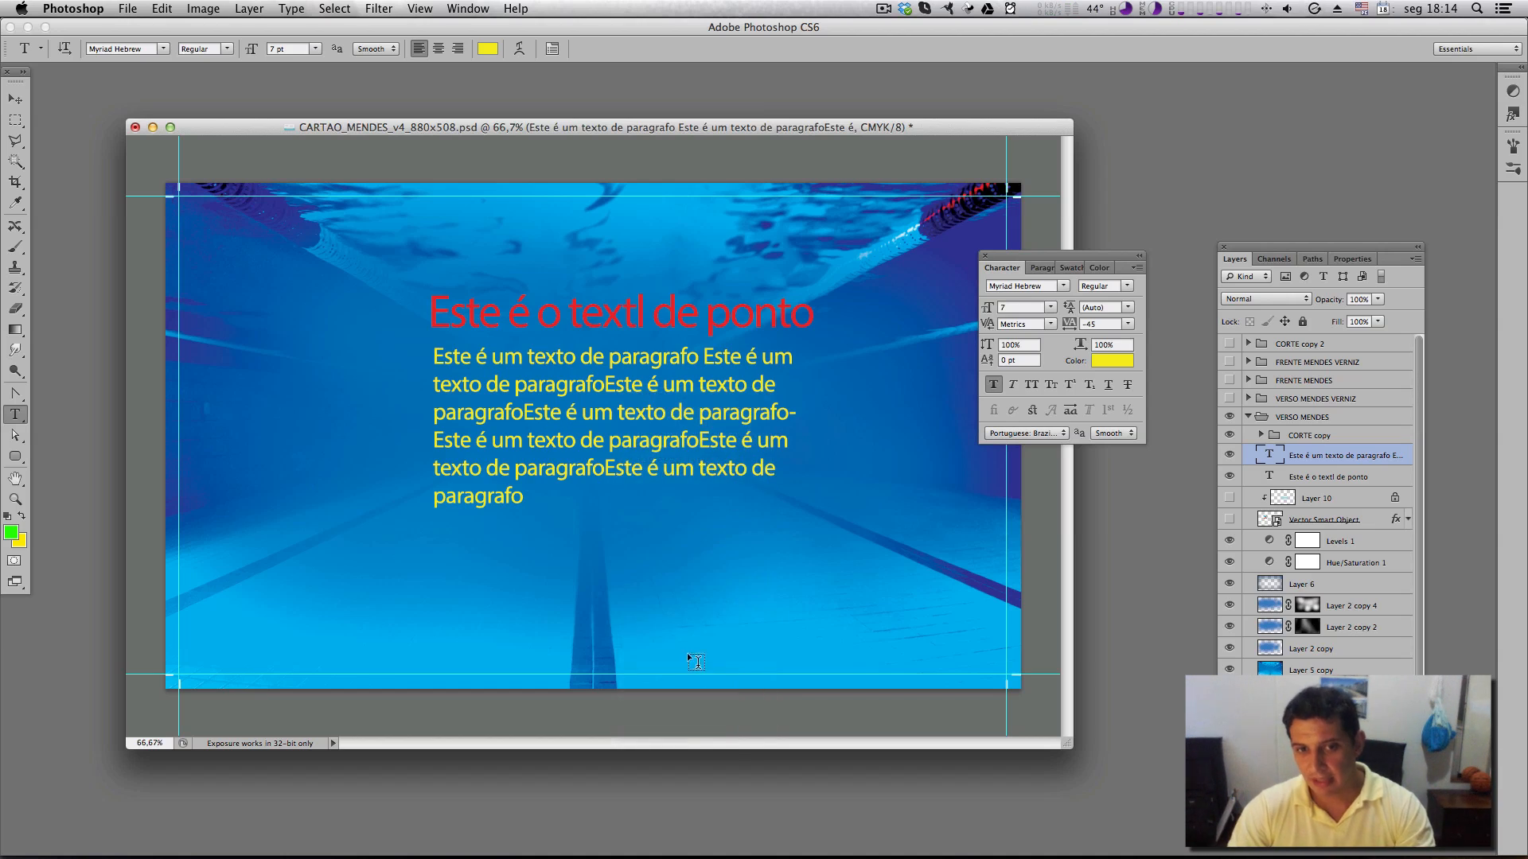
click(618, 404)
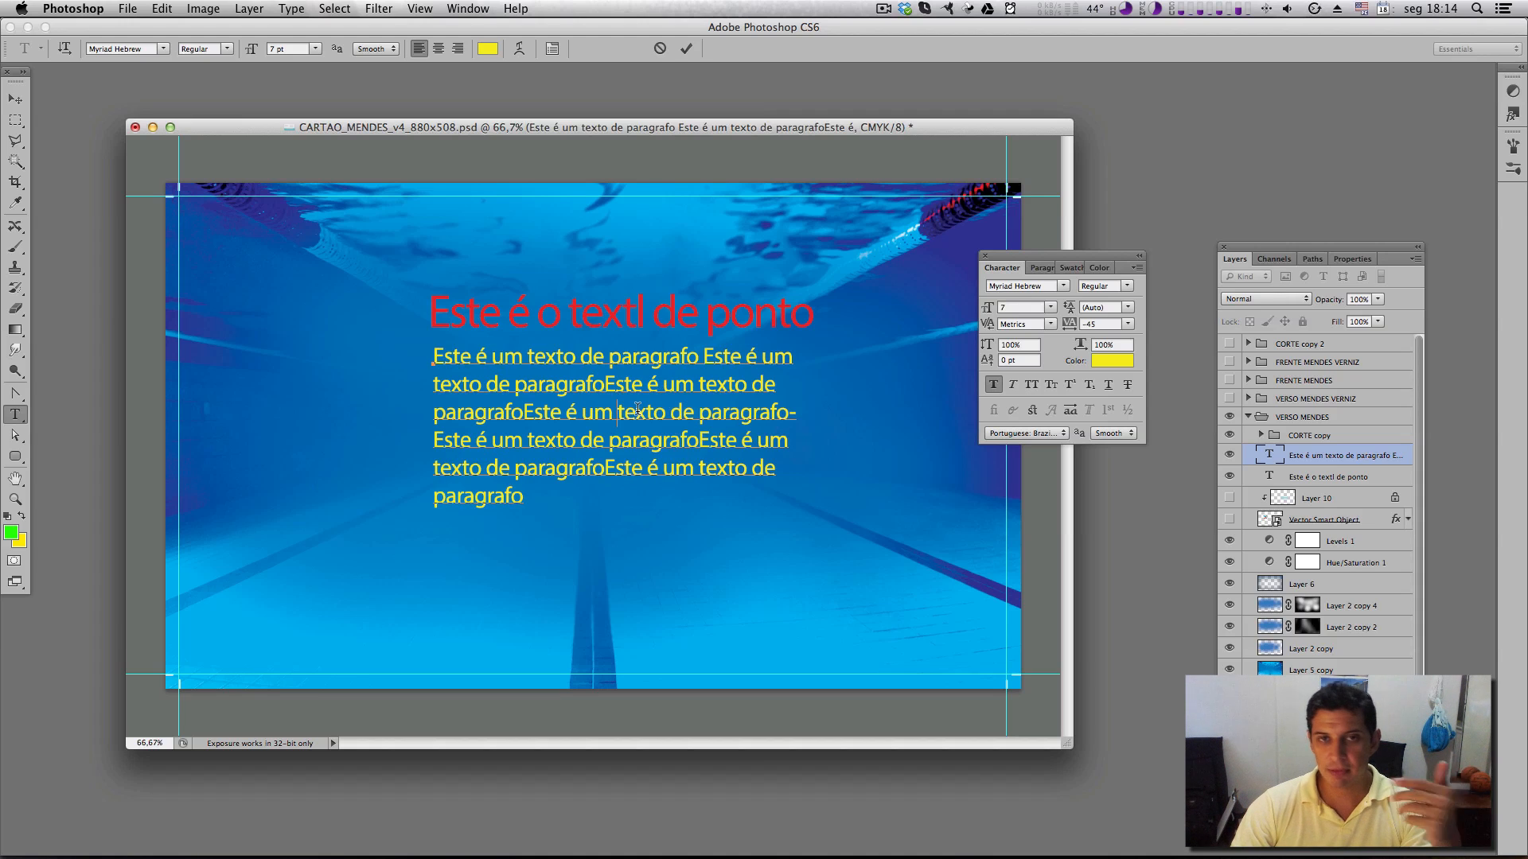
drag(576, 385, 639, 442)
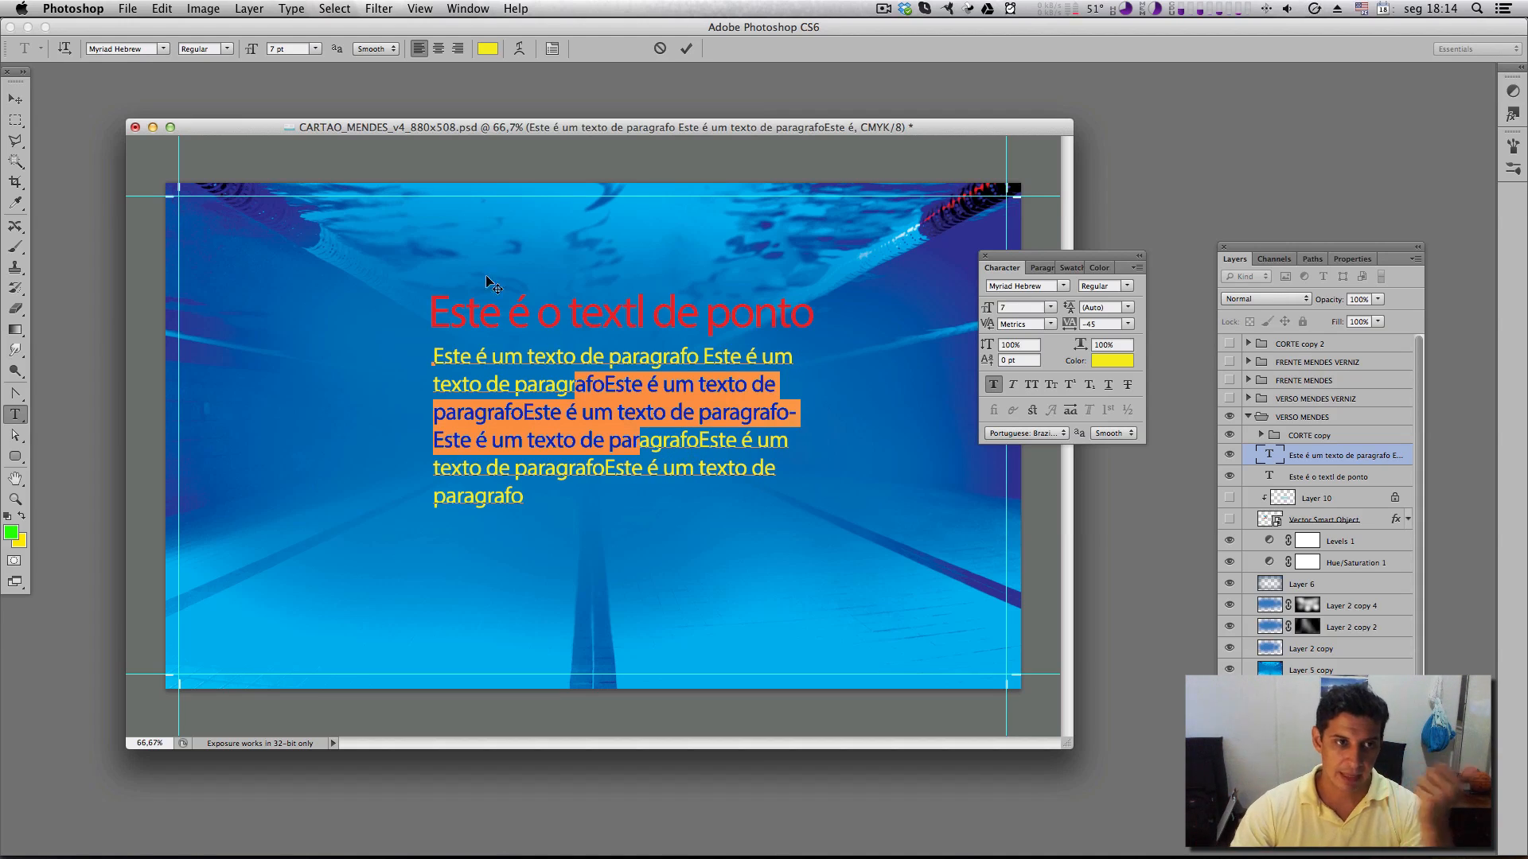
click(15, 99)
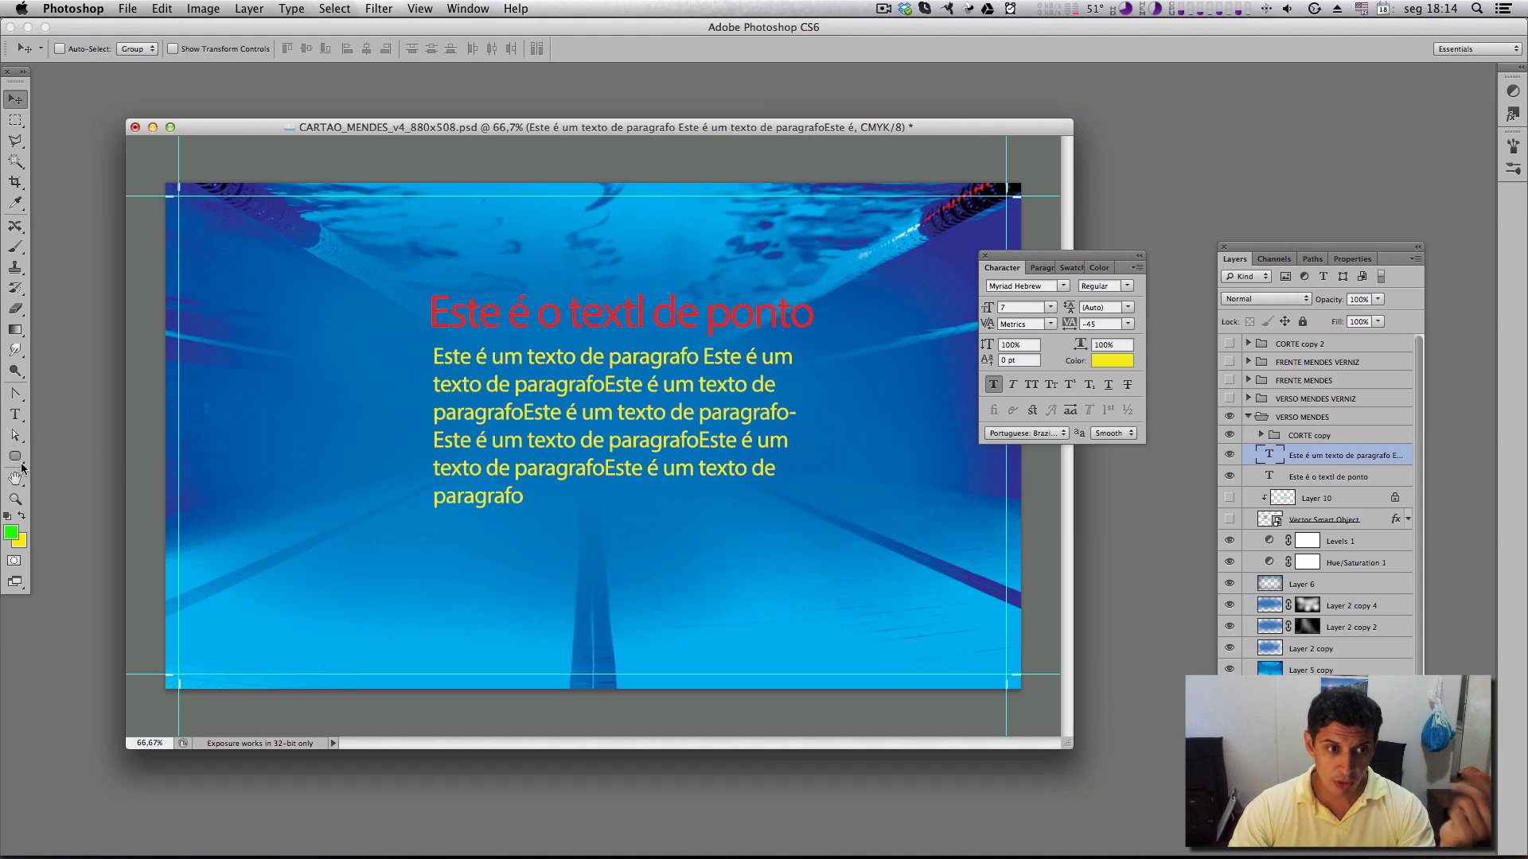
Convert the yellow text back to paragraph text, and place the cursor in the red heading to check its text type
click(15, 414)
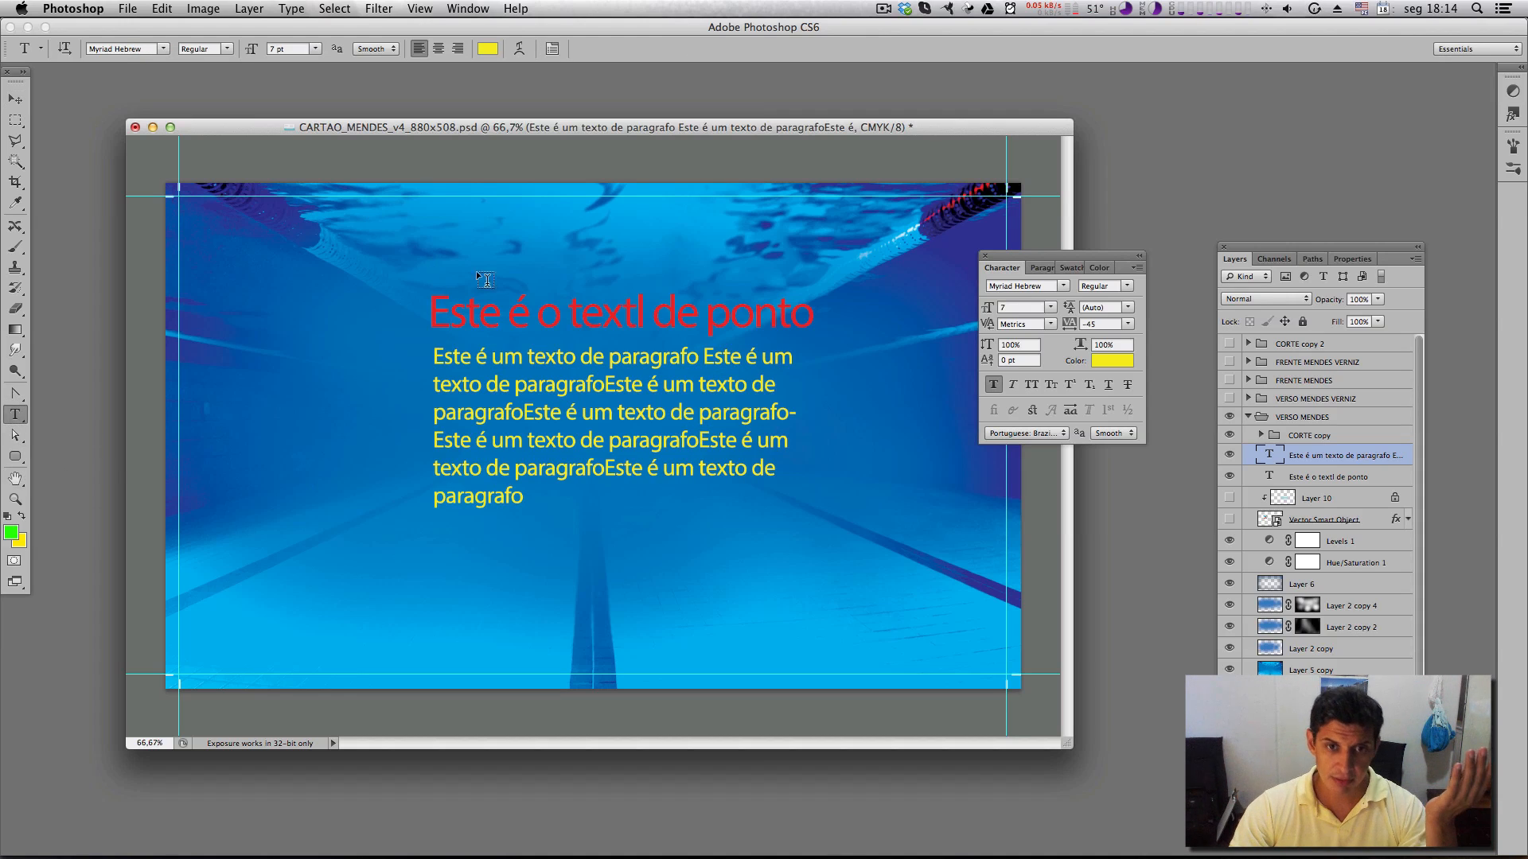
right_click(605, 317)
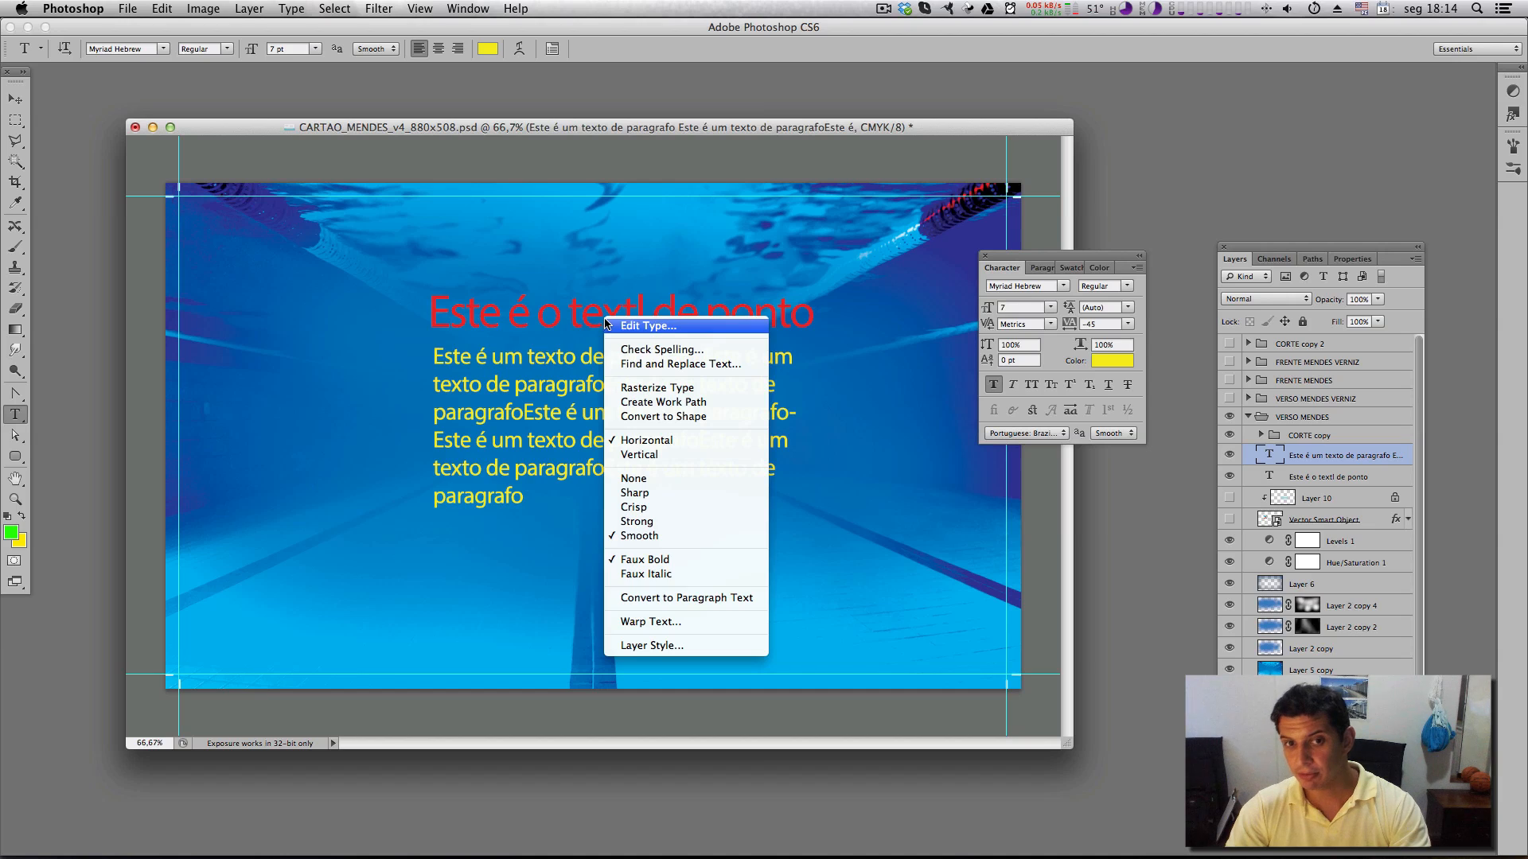
click(737, 599)
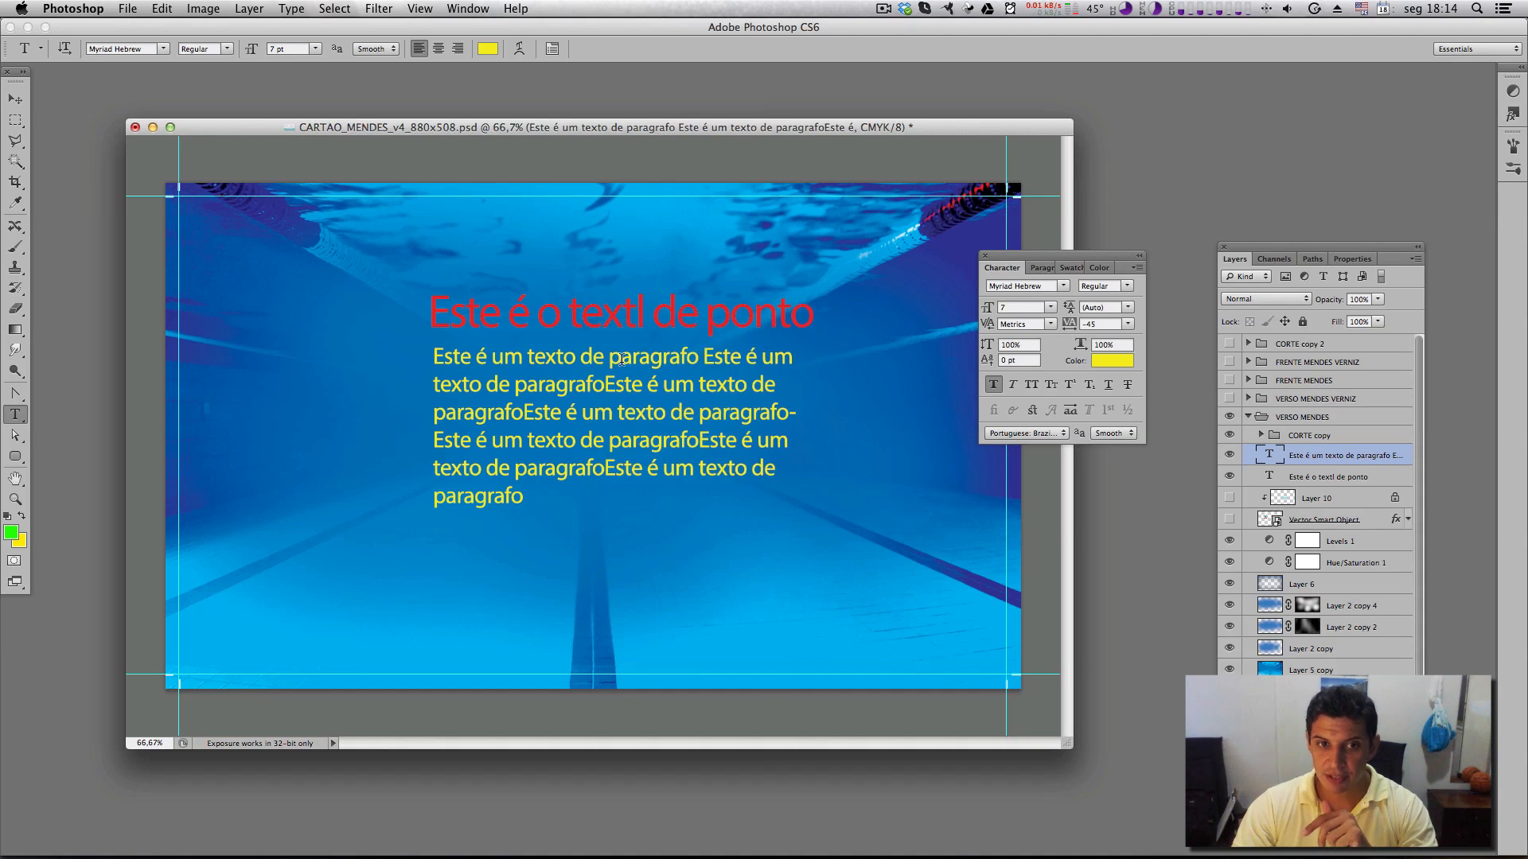
click(561, 314)
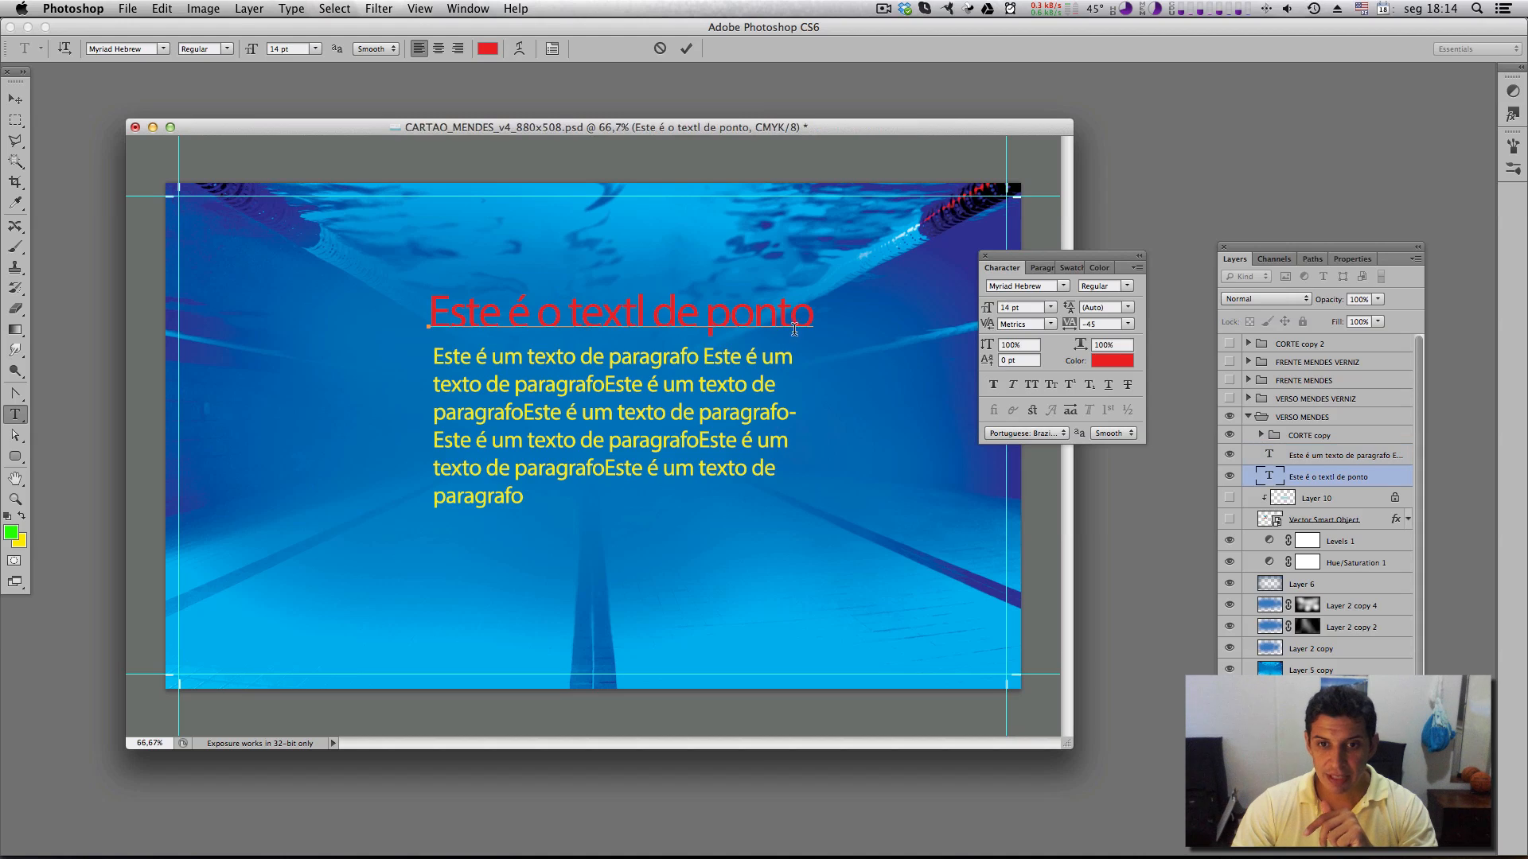
click(16, 99)
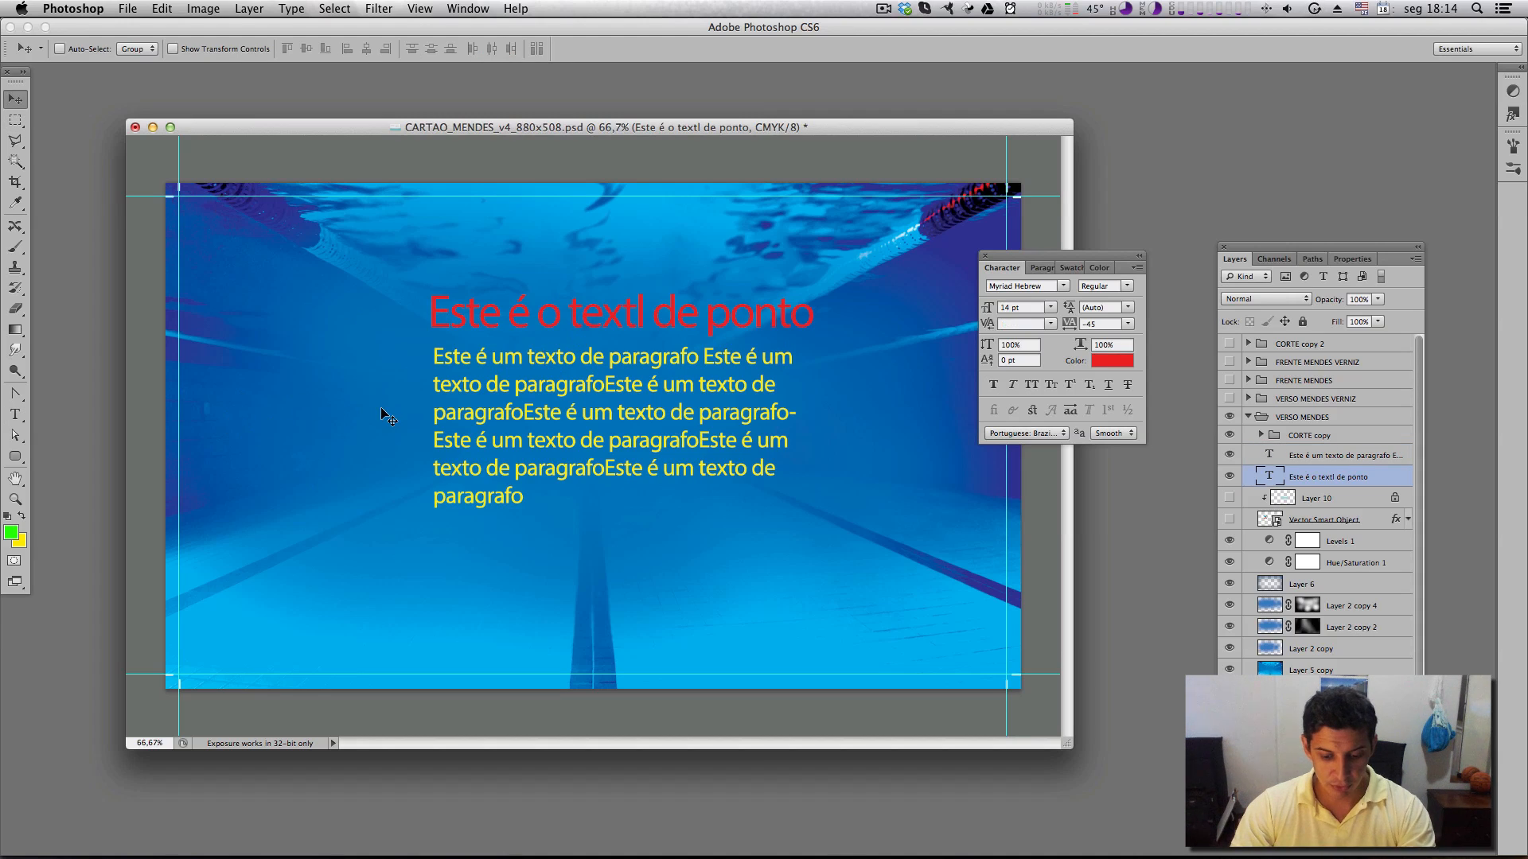
Convert the red heading to paragraph text and tighten its text box around the single line
key(t)
right_click(549, 315)
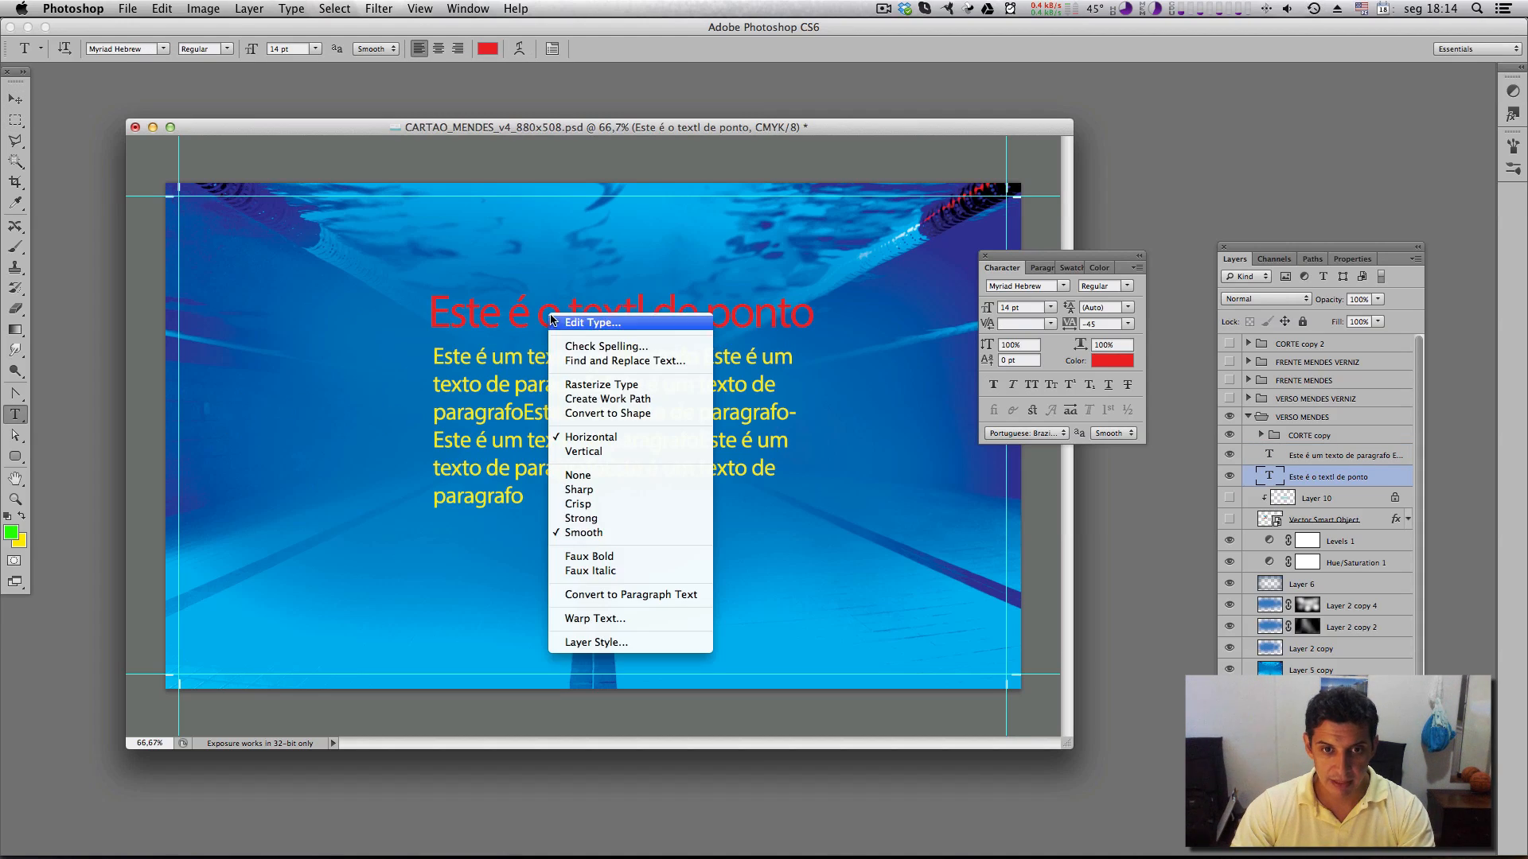
click(673, 595)
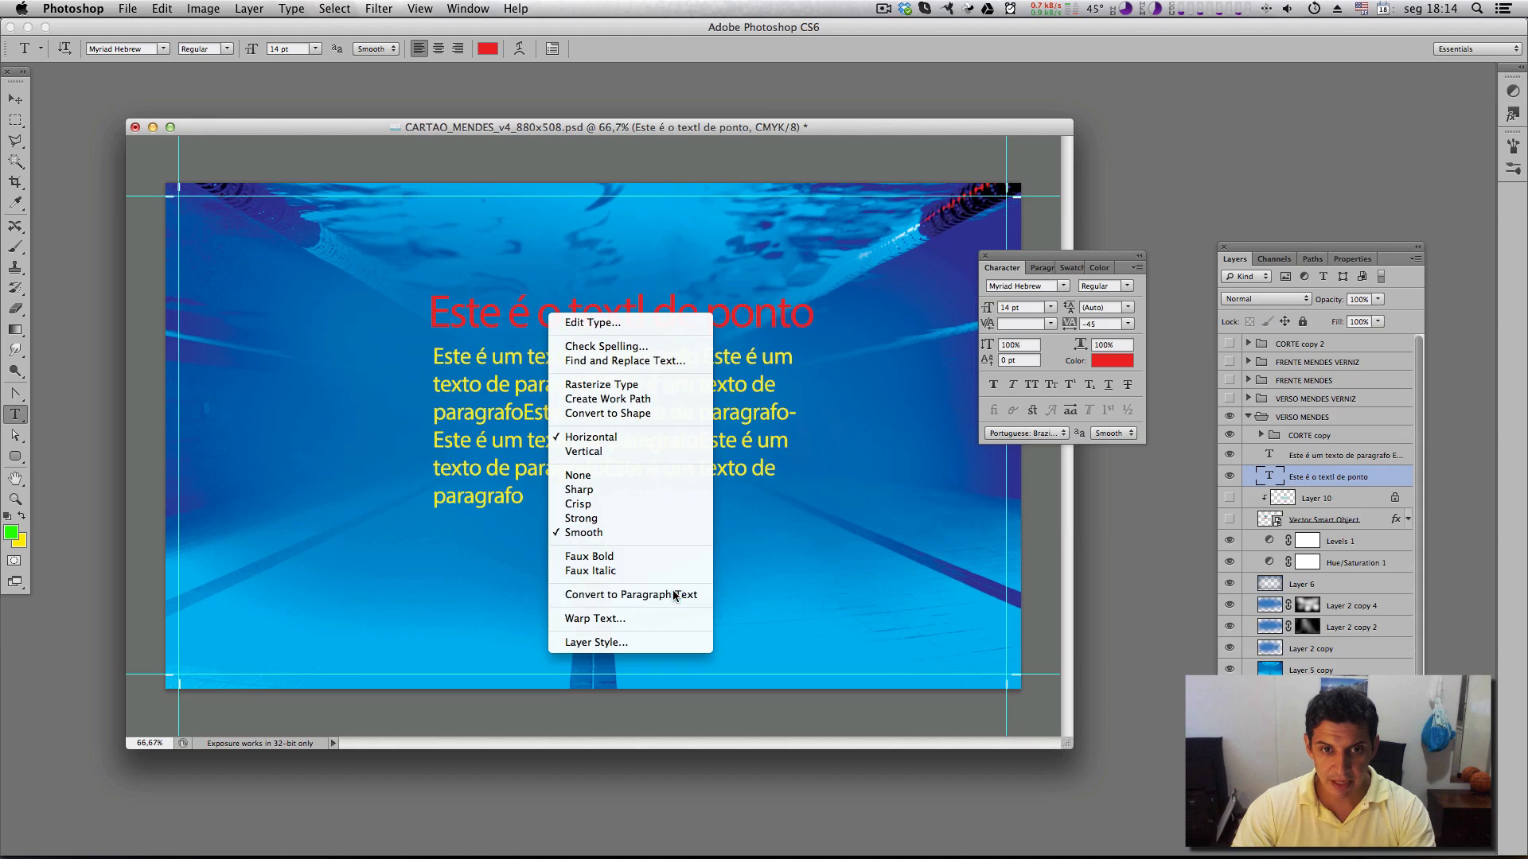
click(21, 103)
key(t)
click(602, 314)
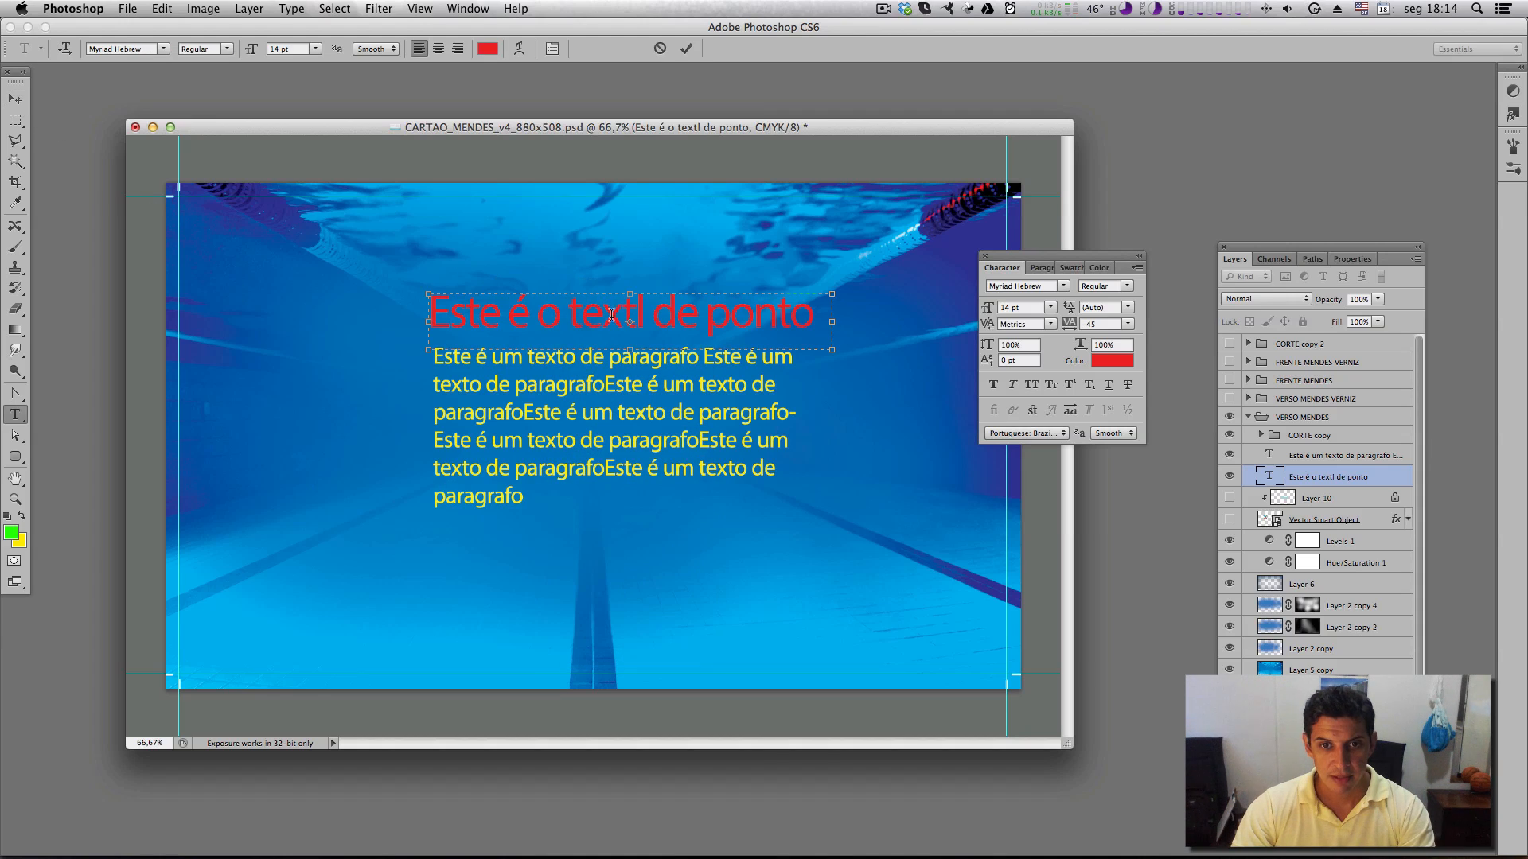
mouse_move(835, 353)
mouse_down()
mouse_move(899, 400)
mouse_move(833, 339)
mouse_up()
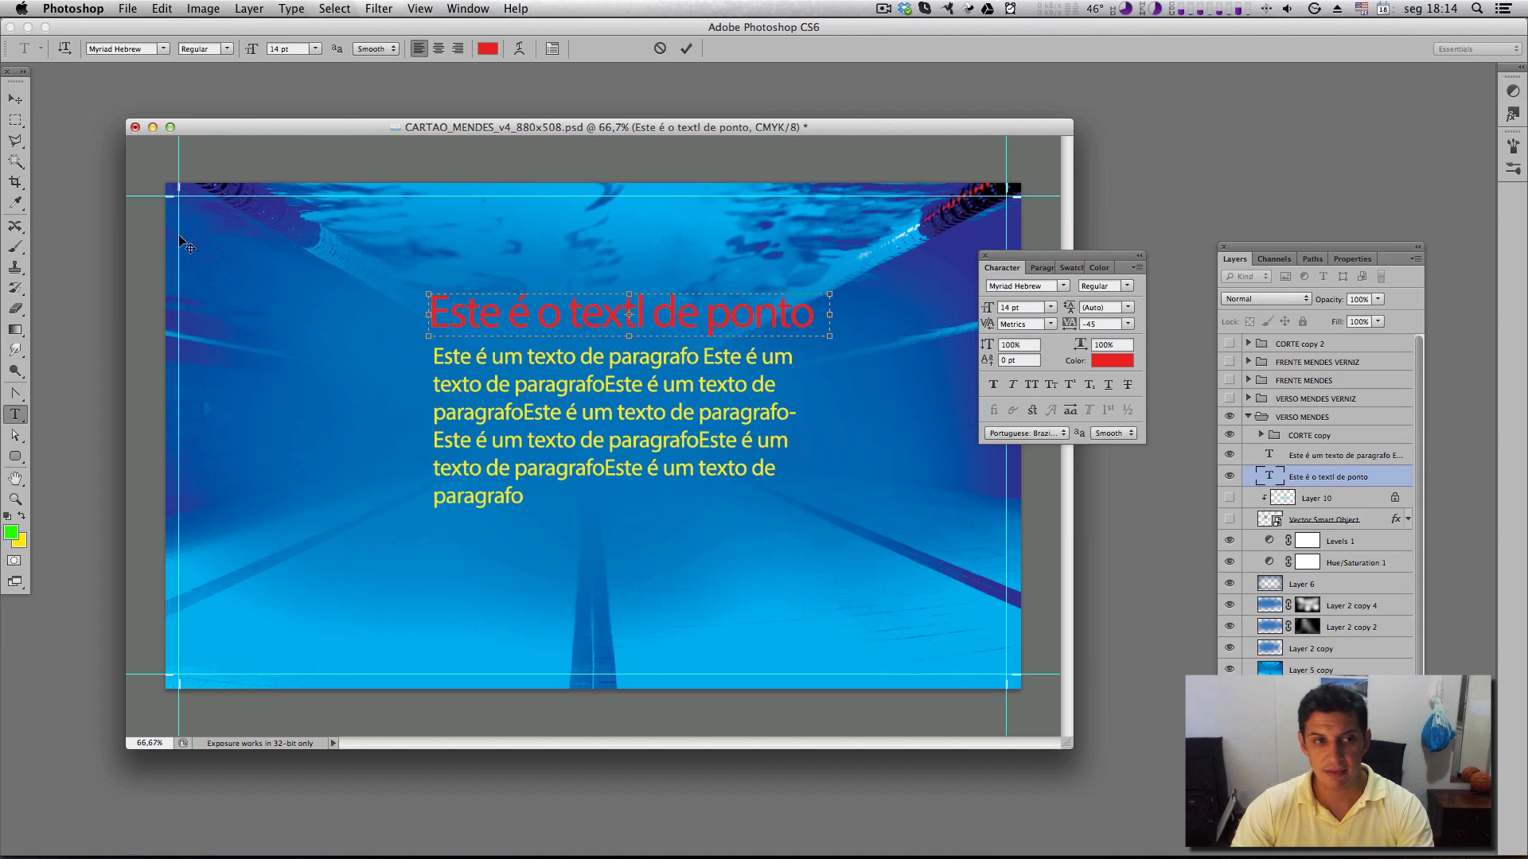
click(15, 98)
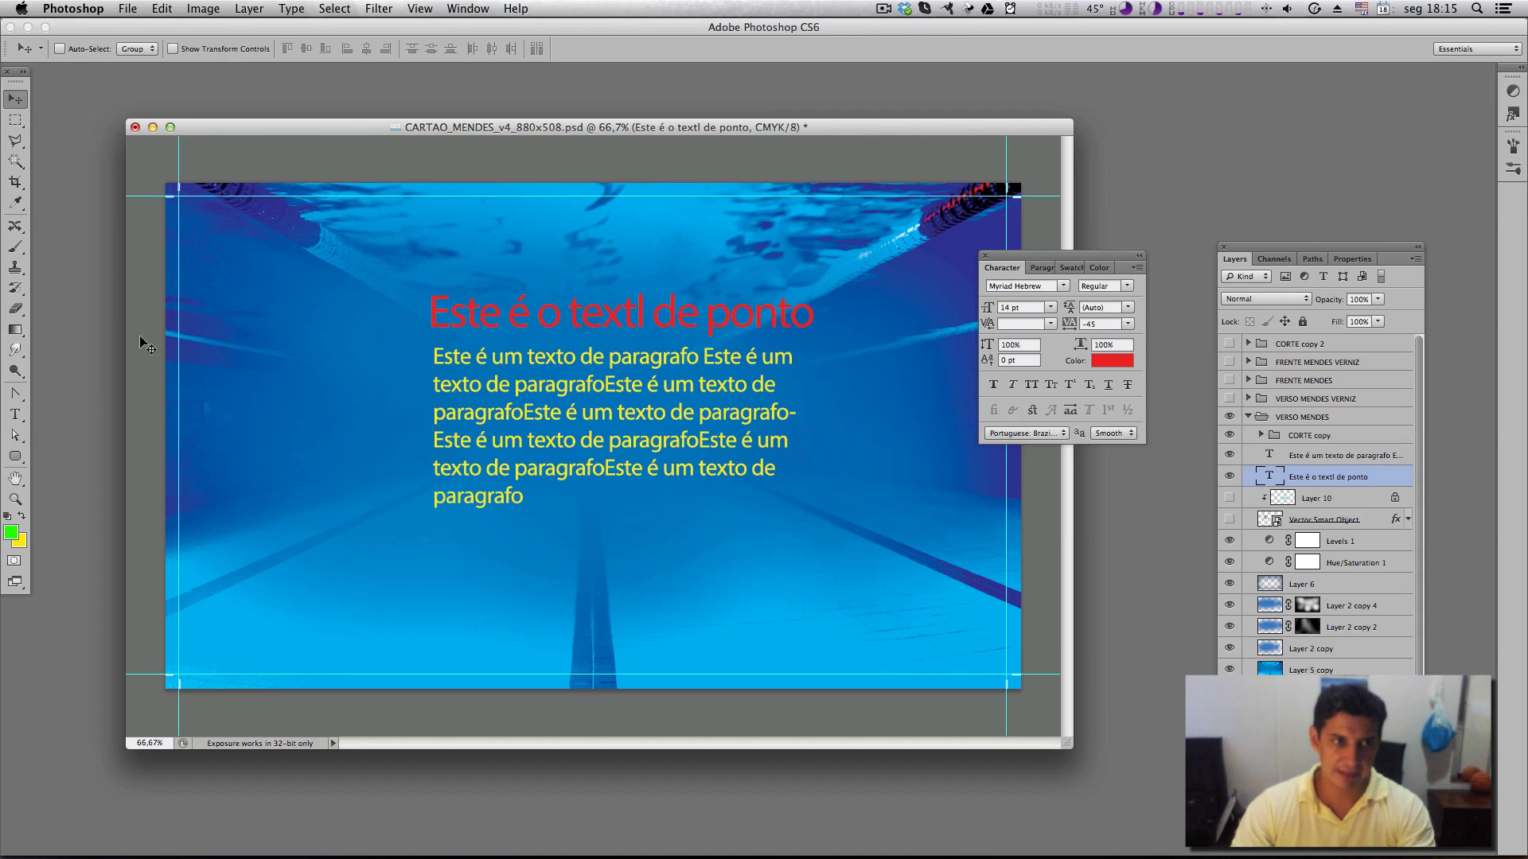
Try enlarging and rotating the yellow paragraph's text box, and cancel the edit
click(20, 414)
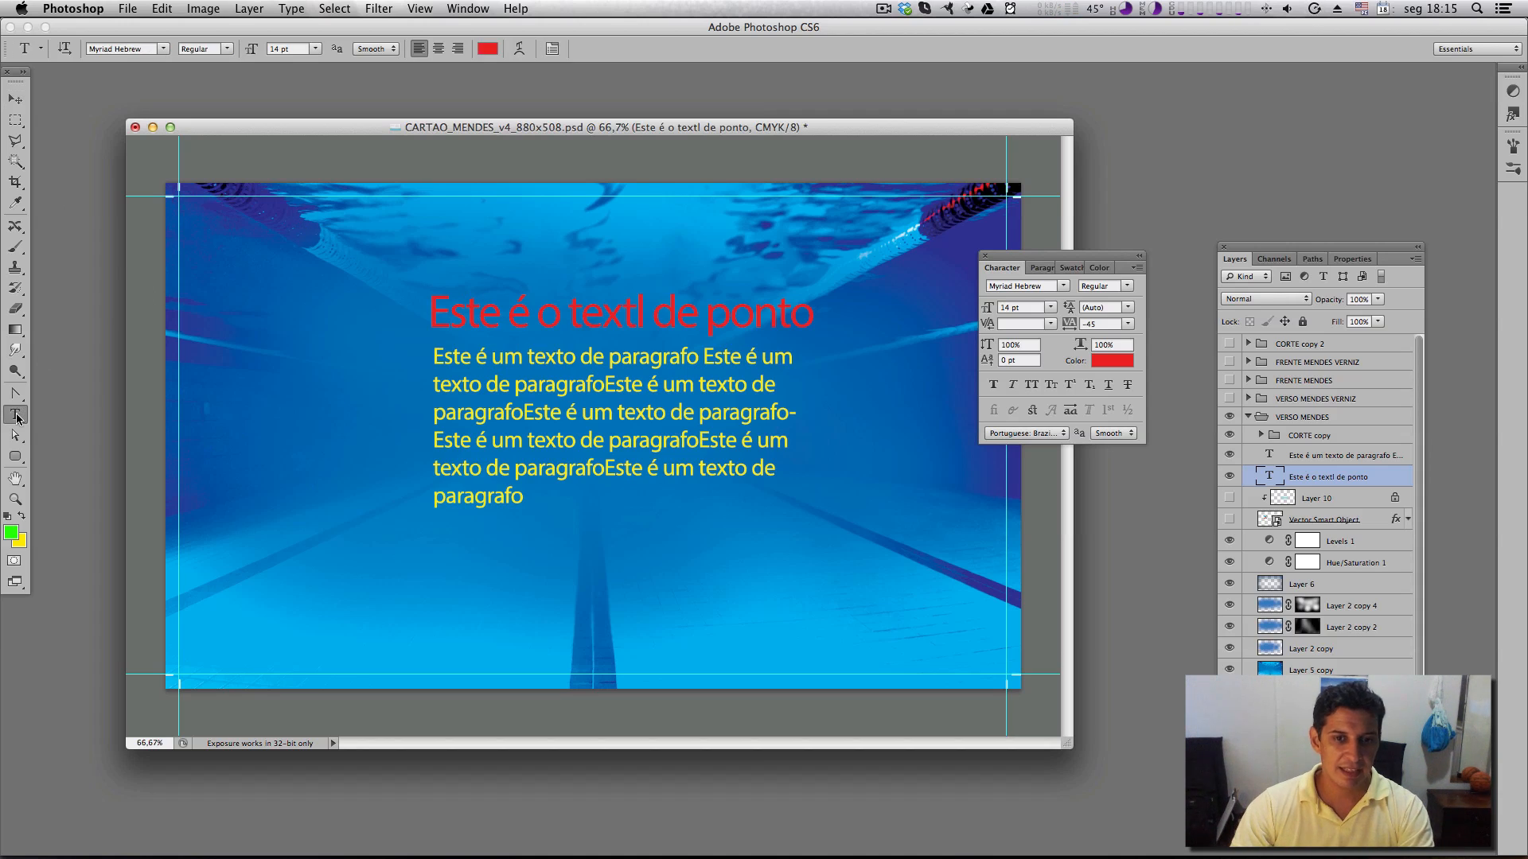
click(600, 404)
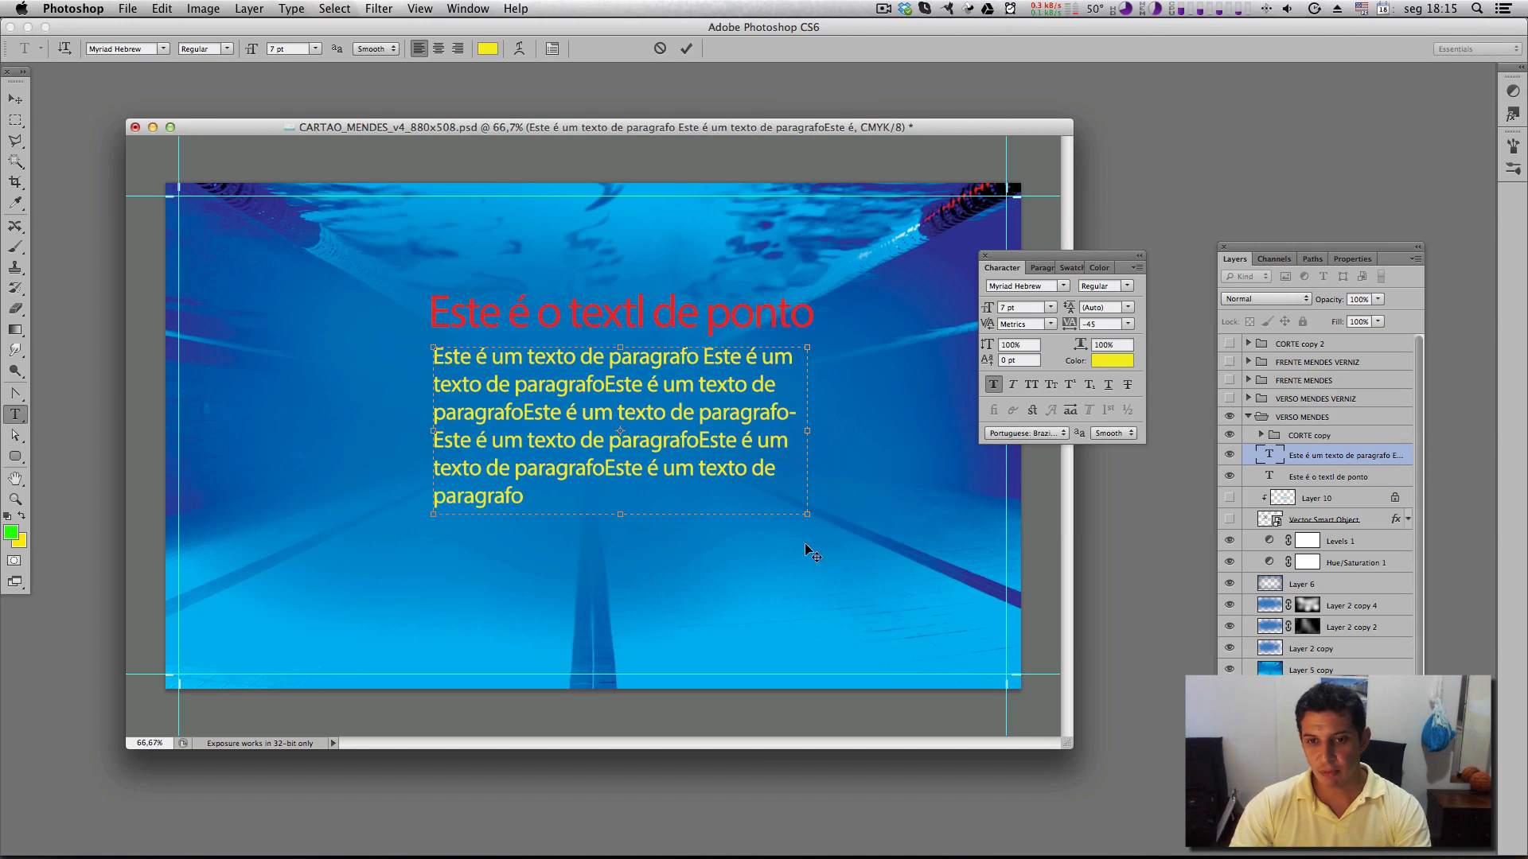
drag(810, 517, 859, 596)
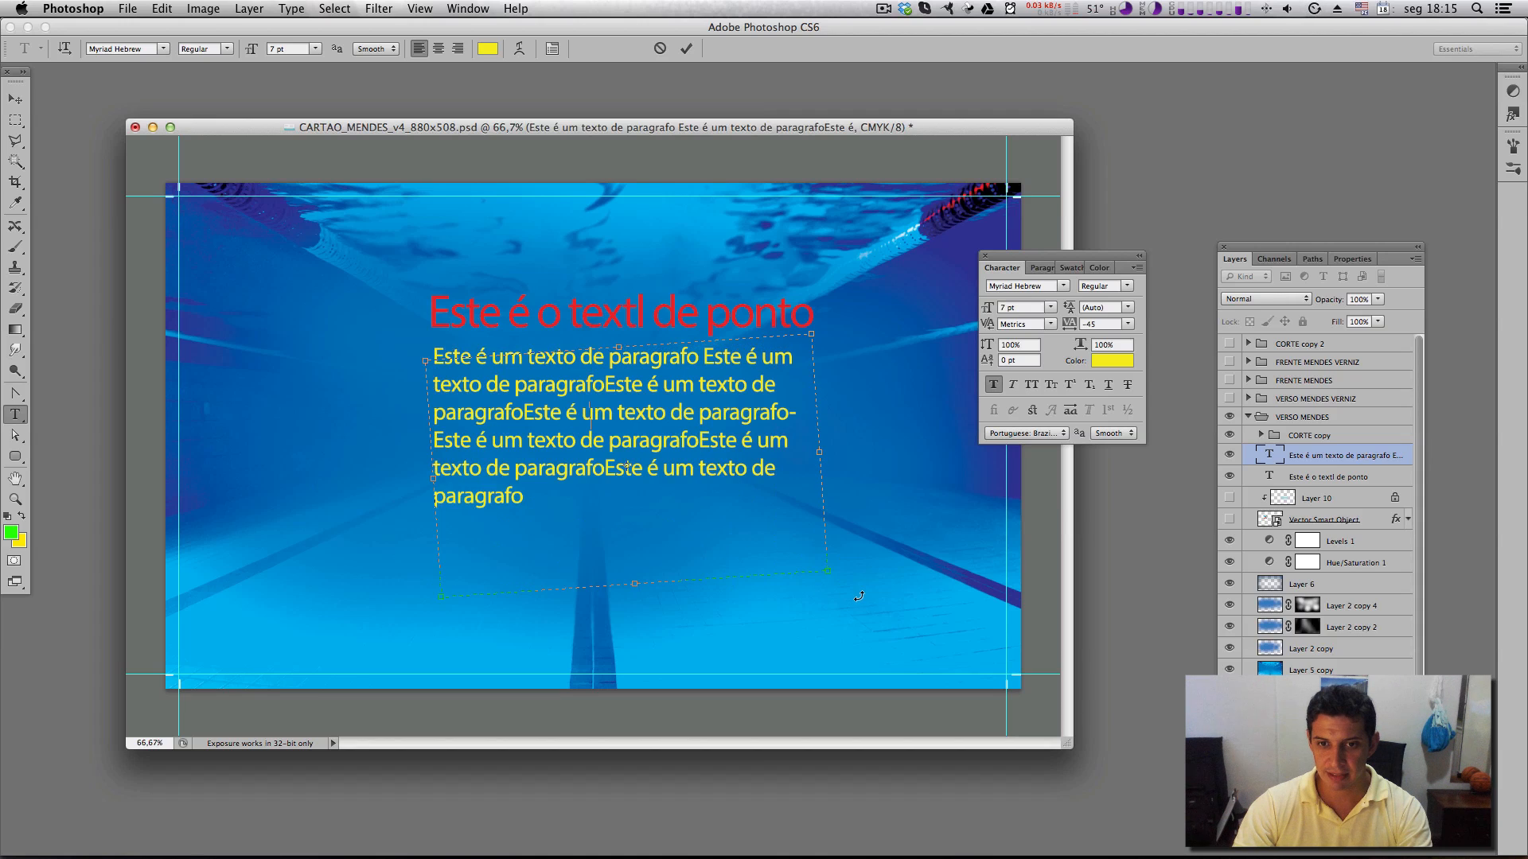
key(Escape)
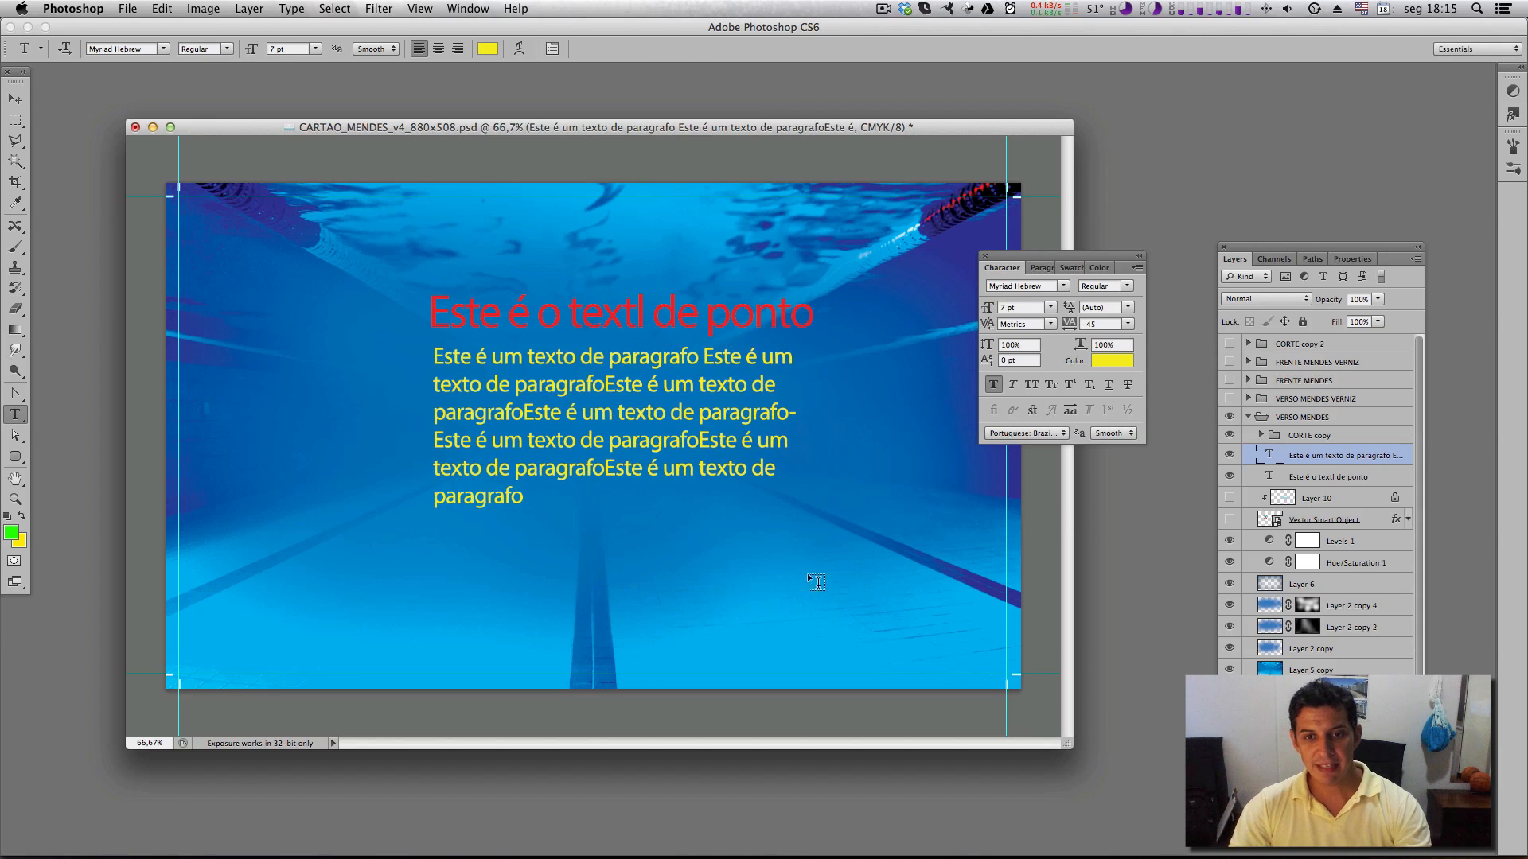
Move the yellow paragraph down toward the card's lower edge and the red heading up, widening the gap between them
key(v)
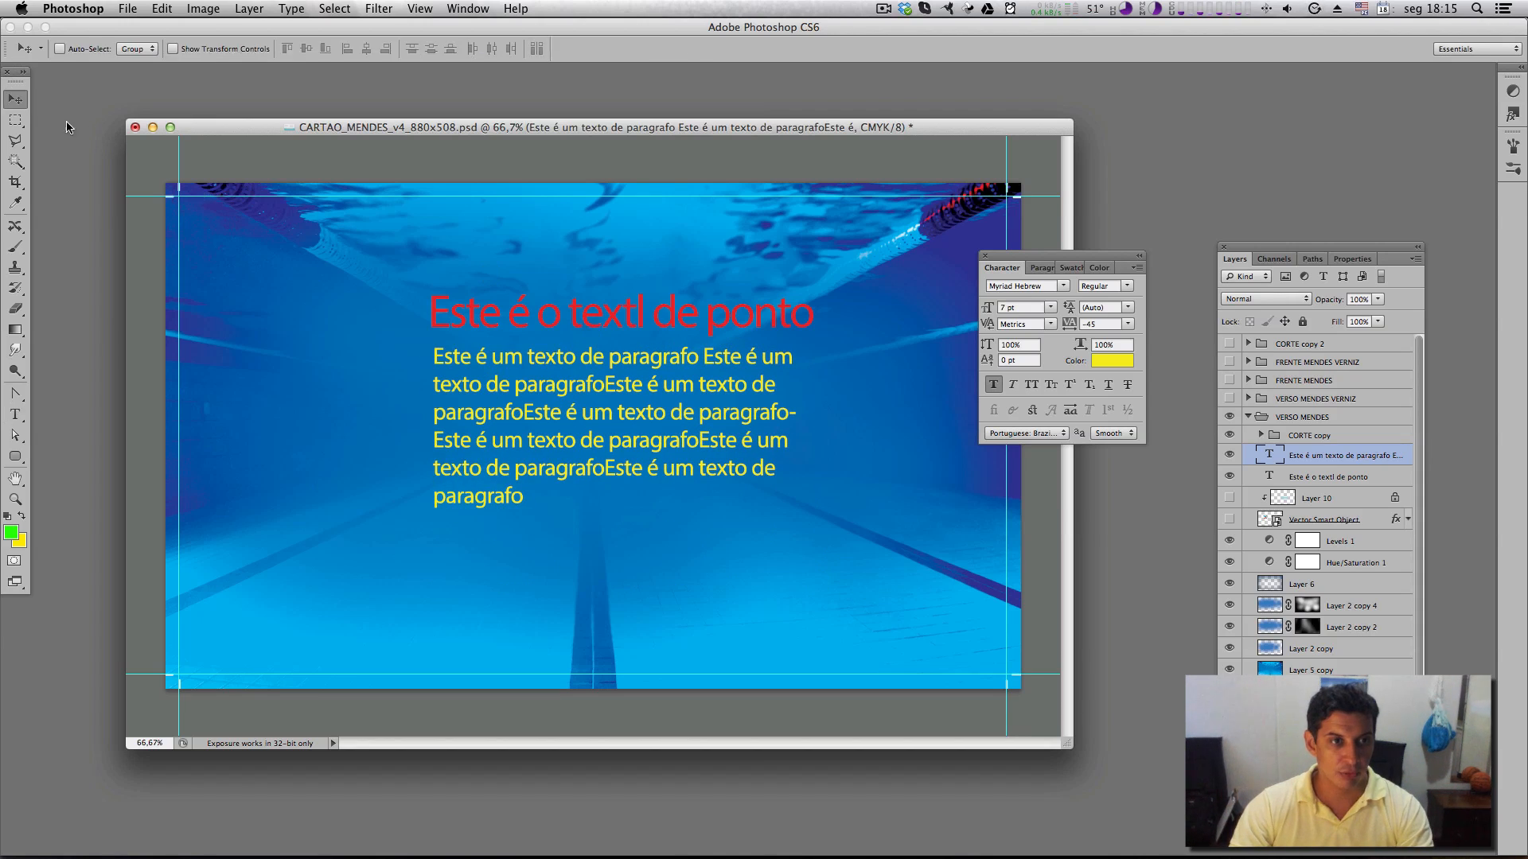
drag(602, 452, 597, 556)
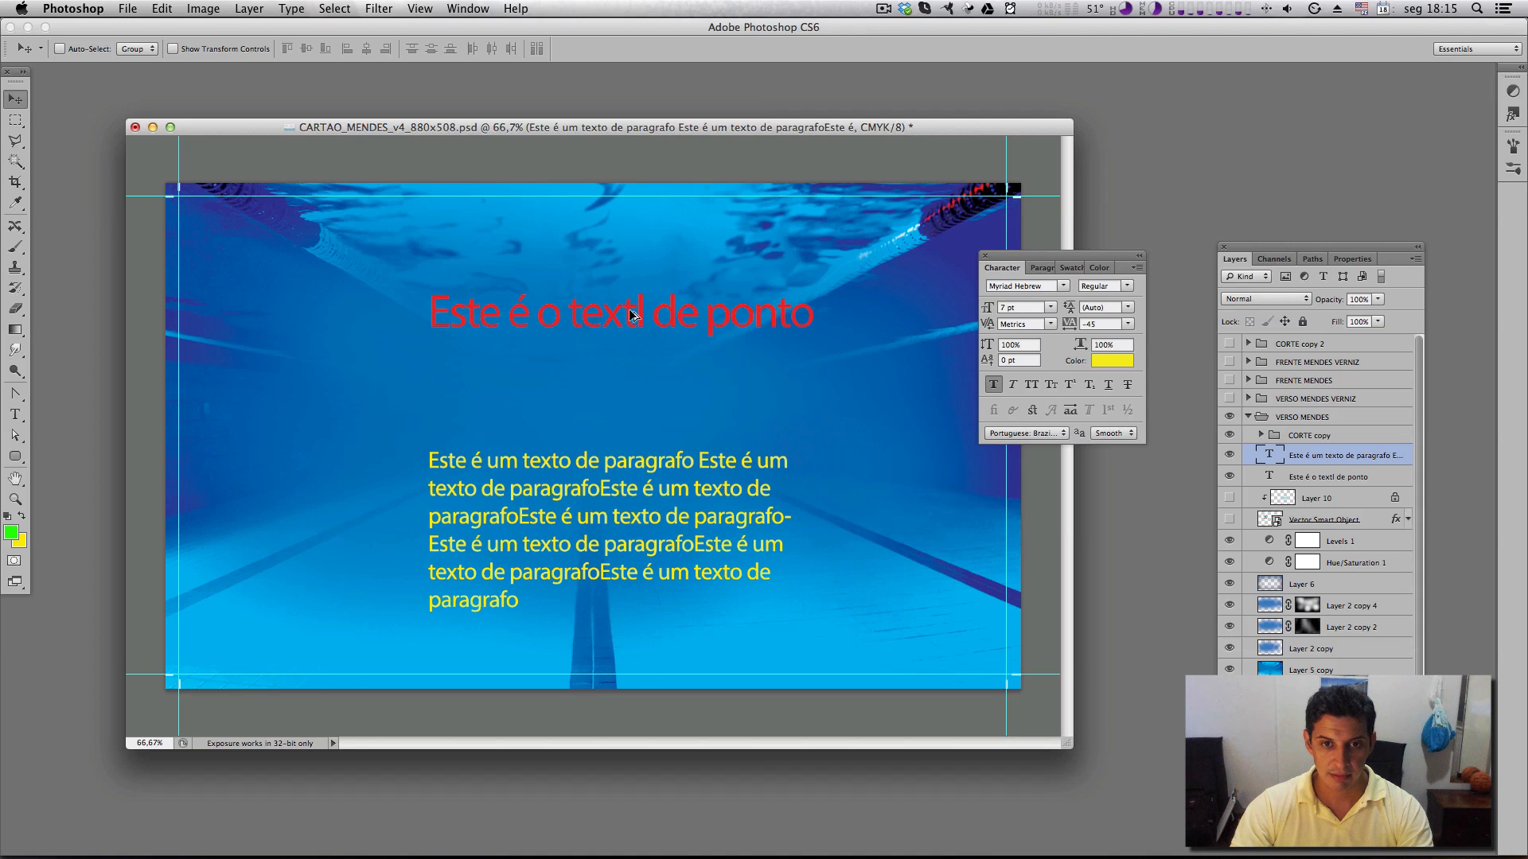
drag(630, 320, 630, 273)
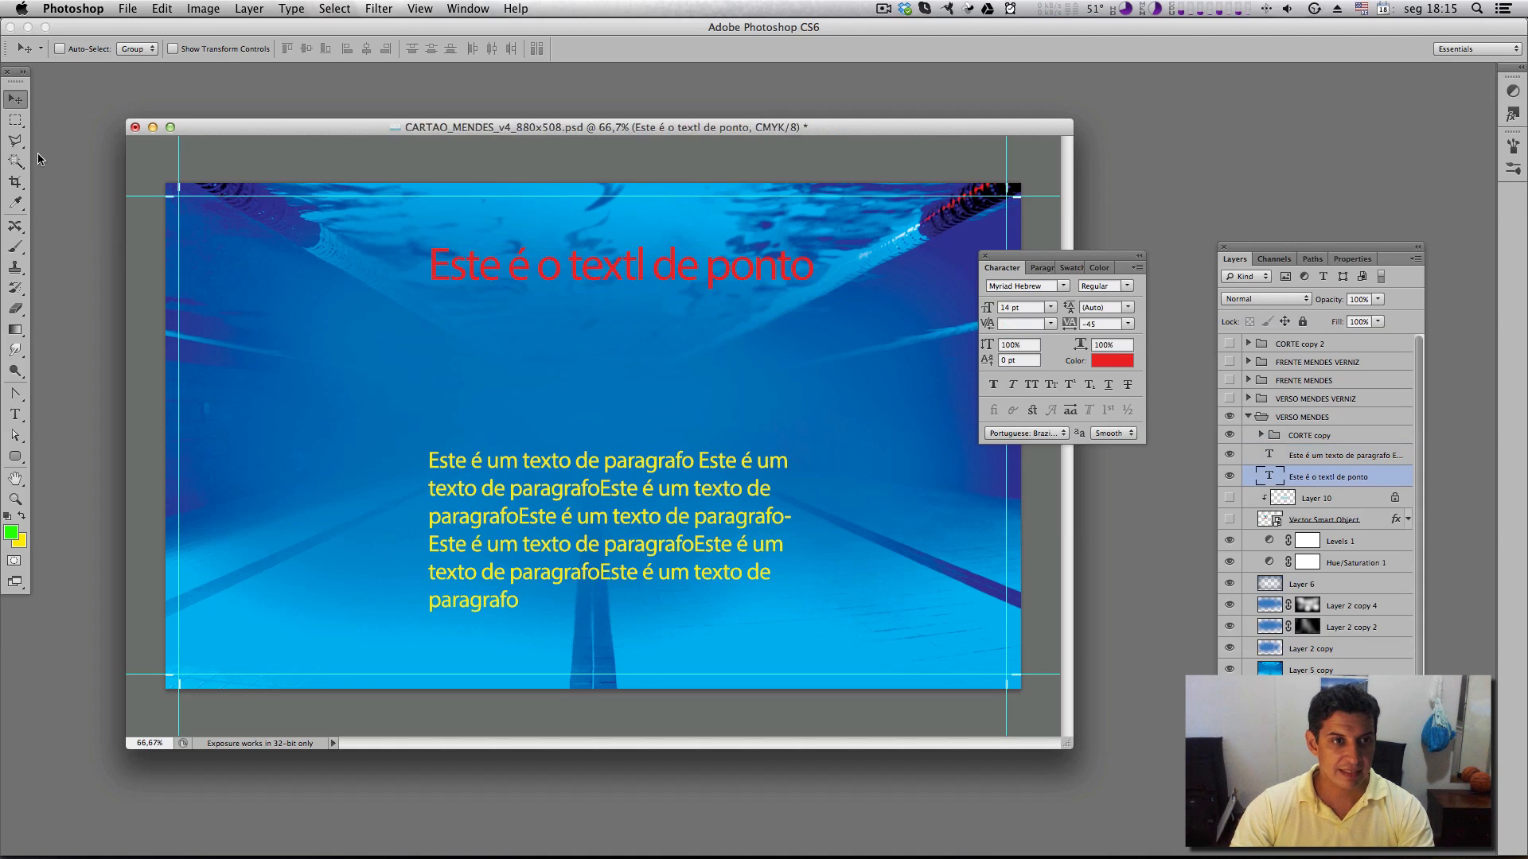
Correct the misspelled word in the red heading so that it reads "Este é o texto de ponto"
click(16, 415)
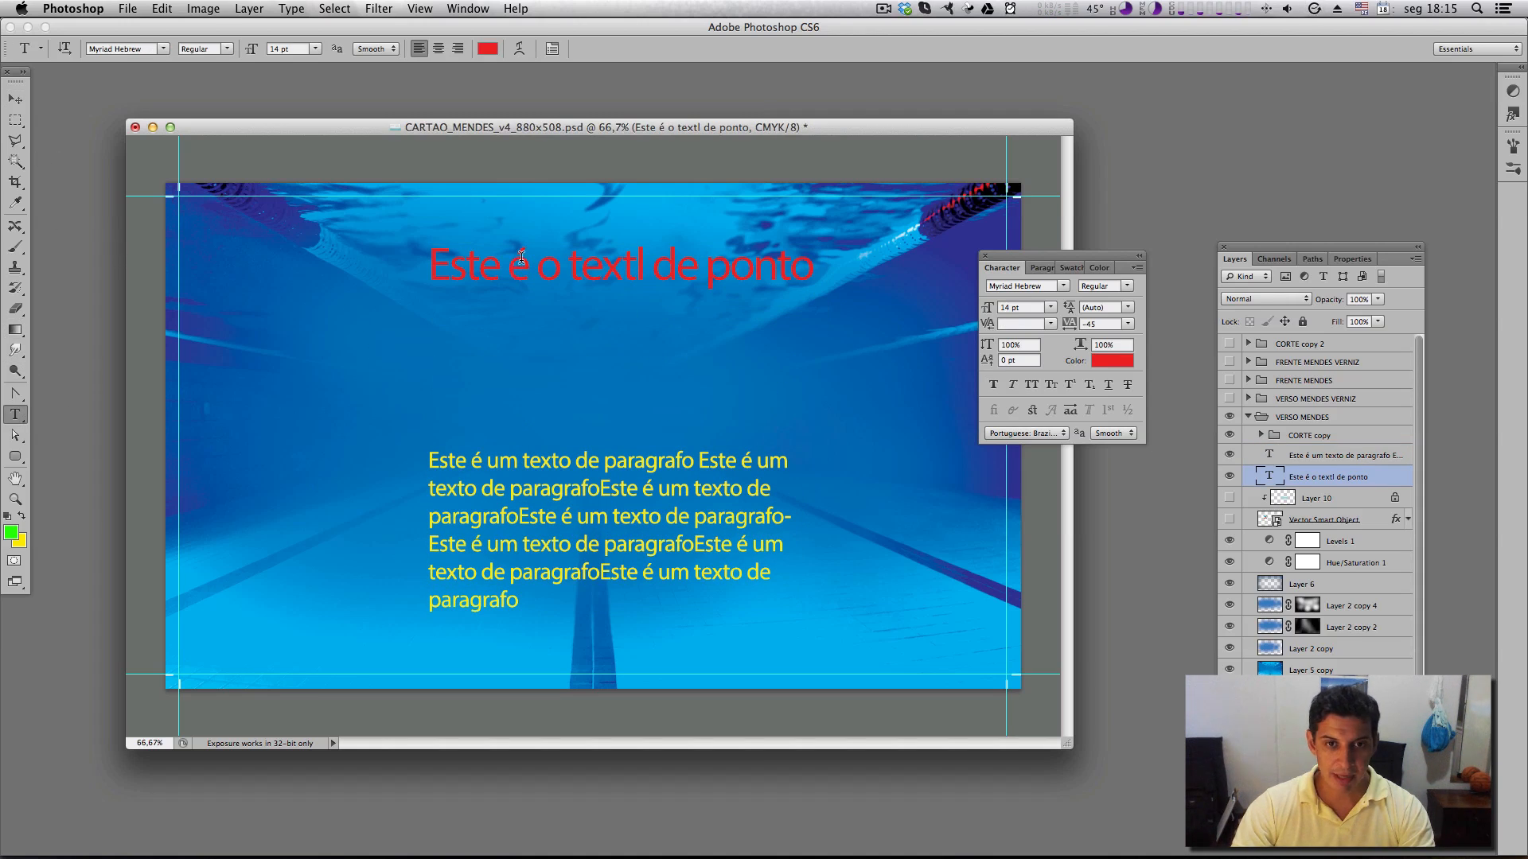
click(521, 256)
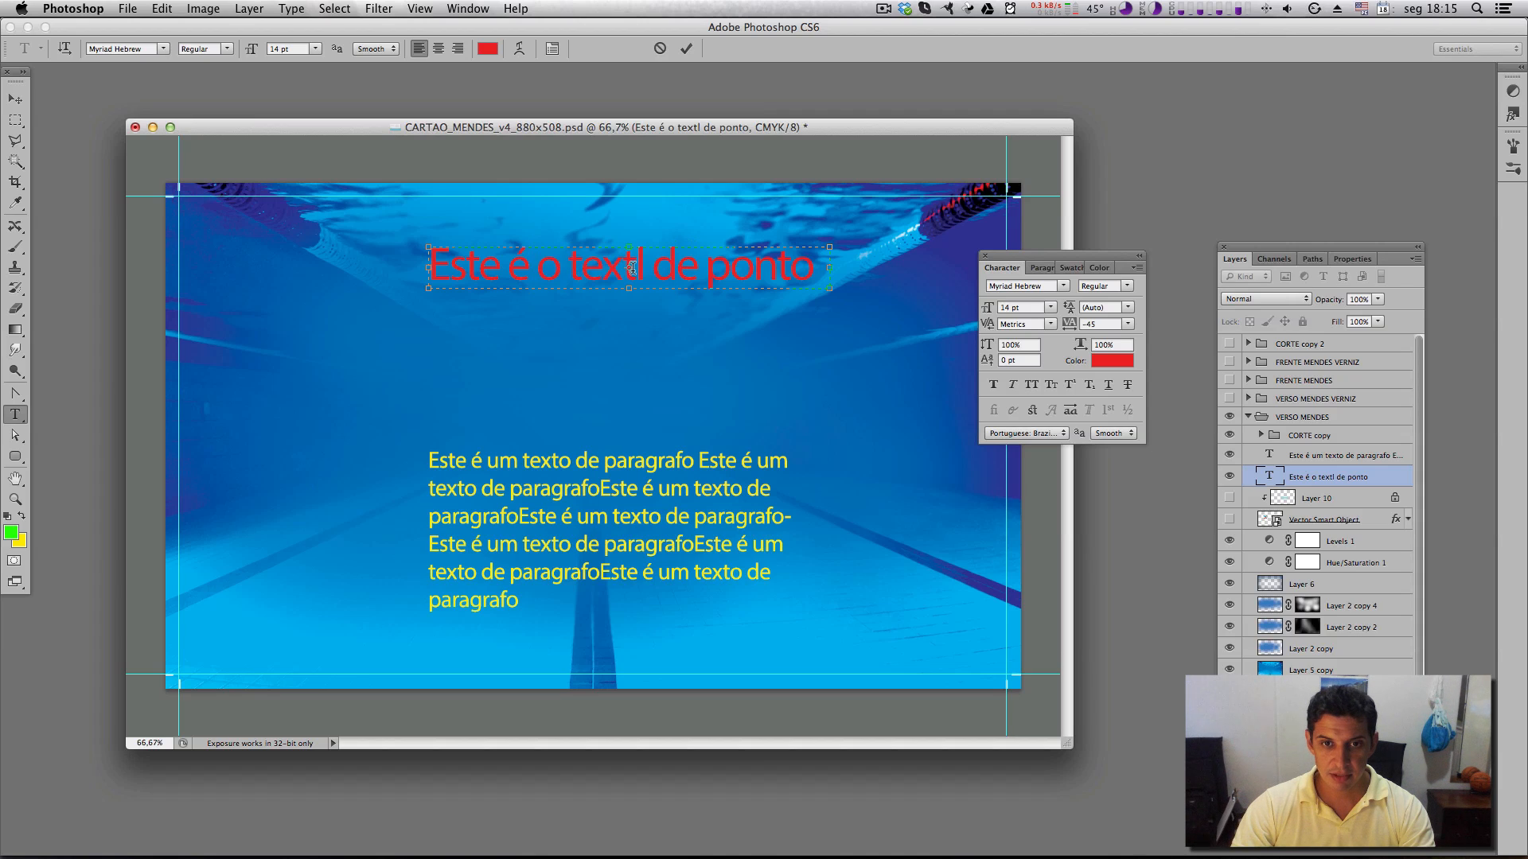
drag(633, 268, 643, 268)
text(o)
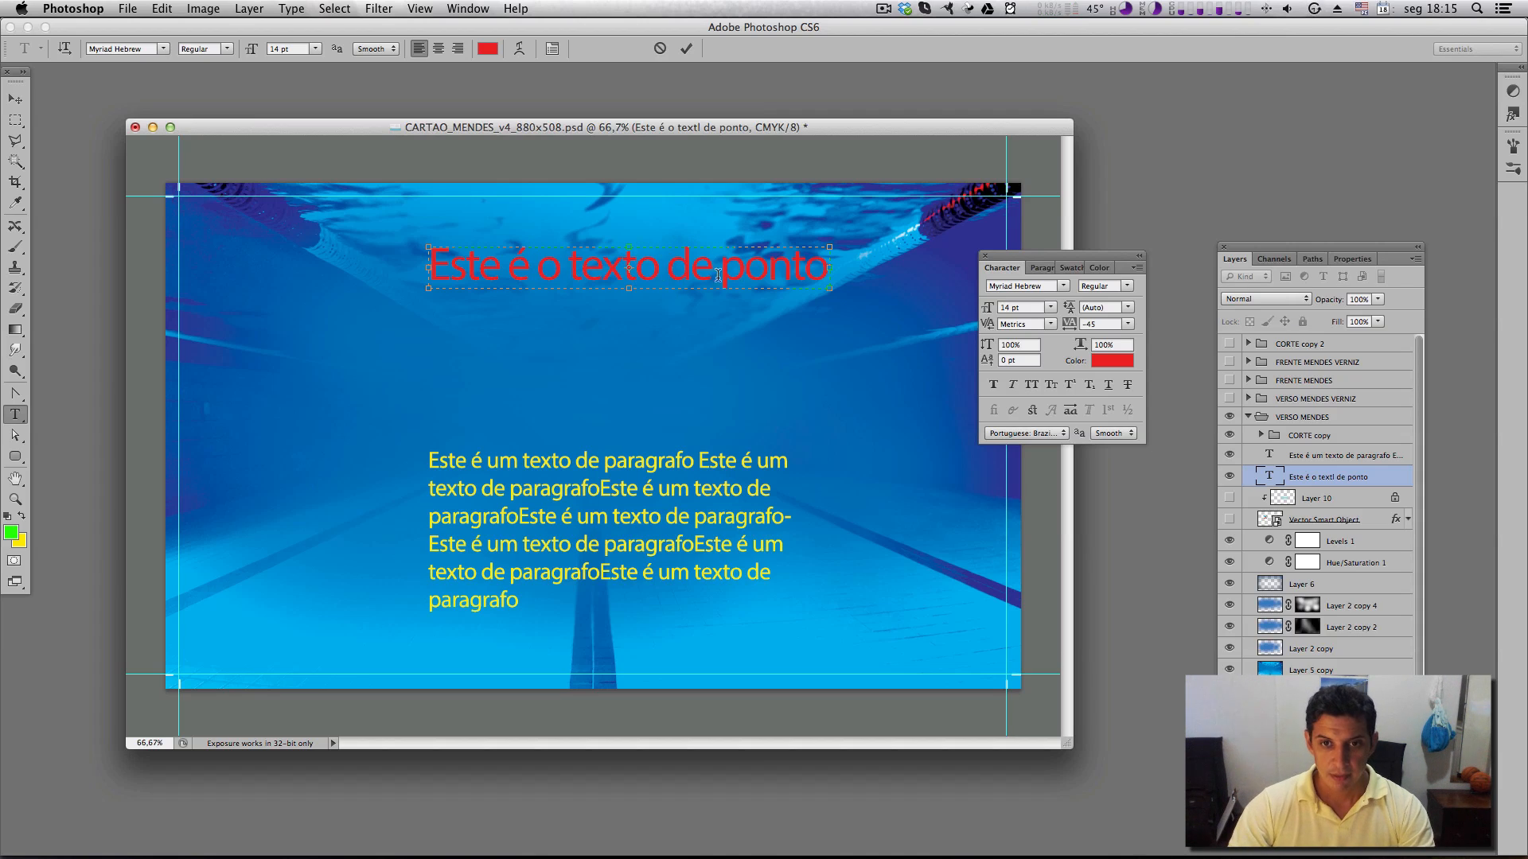
Undo the last word correction in the red heading and convert the heading to point text
key(super+z)
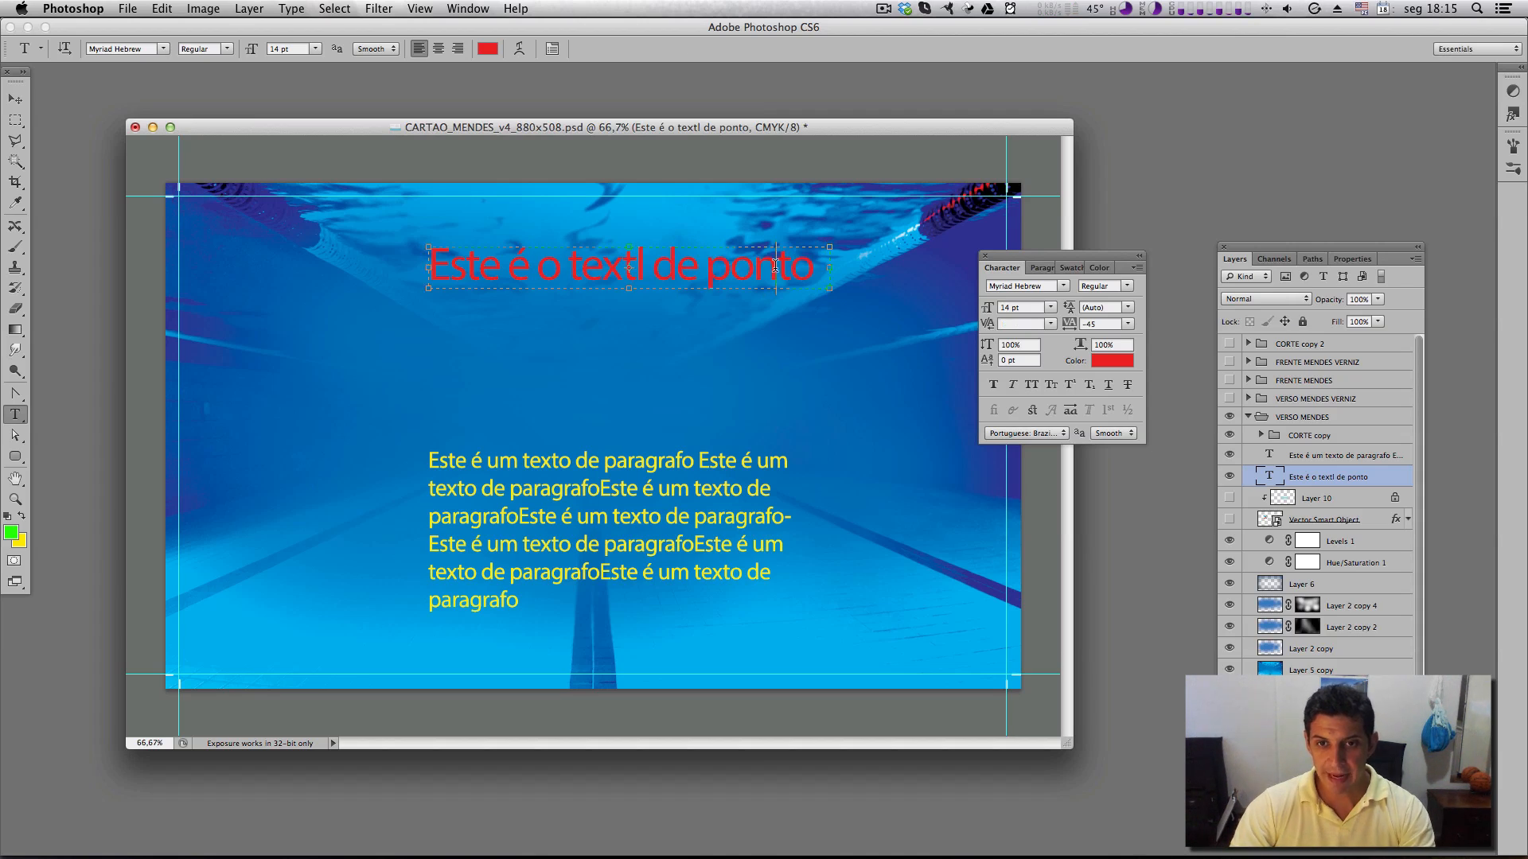
right_click(596, 277)
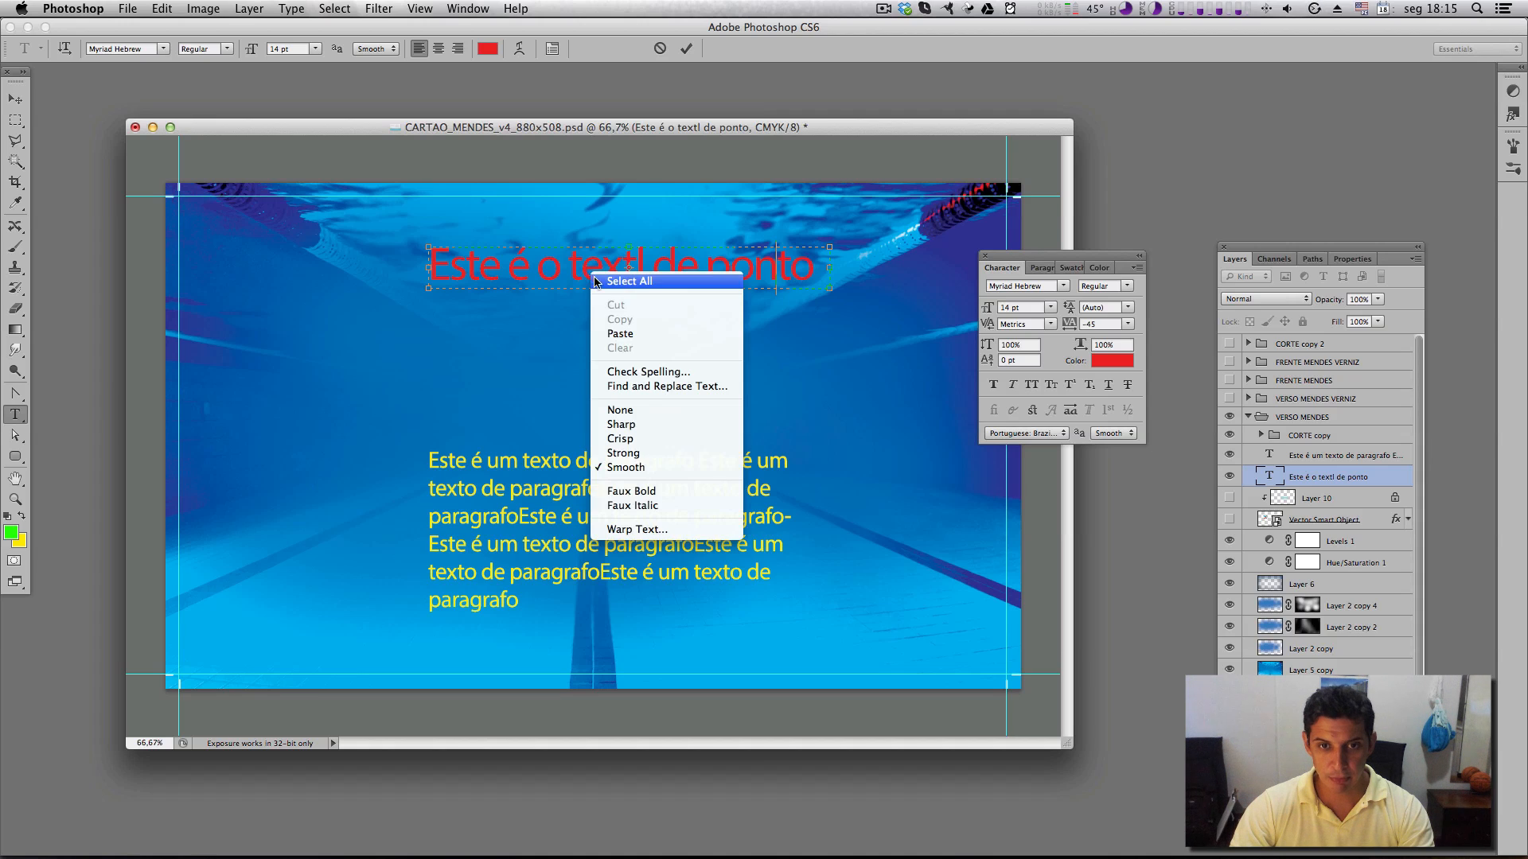
click(565, 285)
key(super+Return)
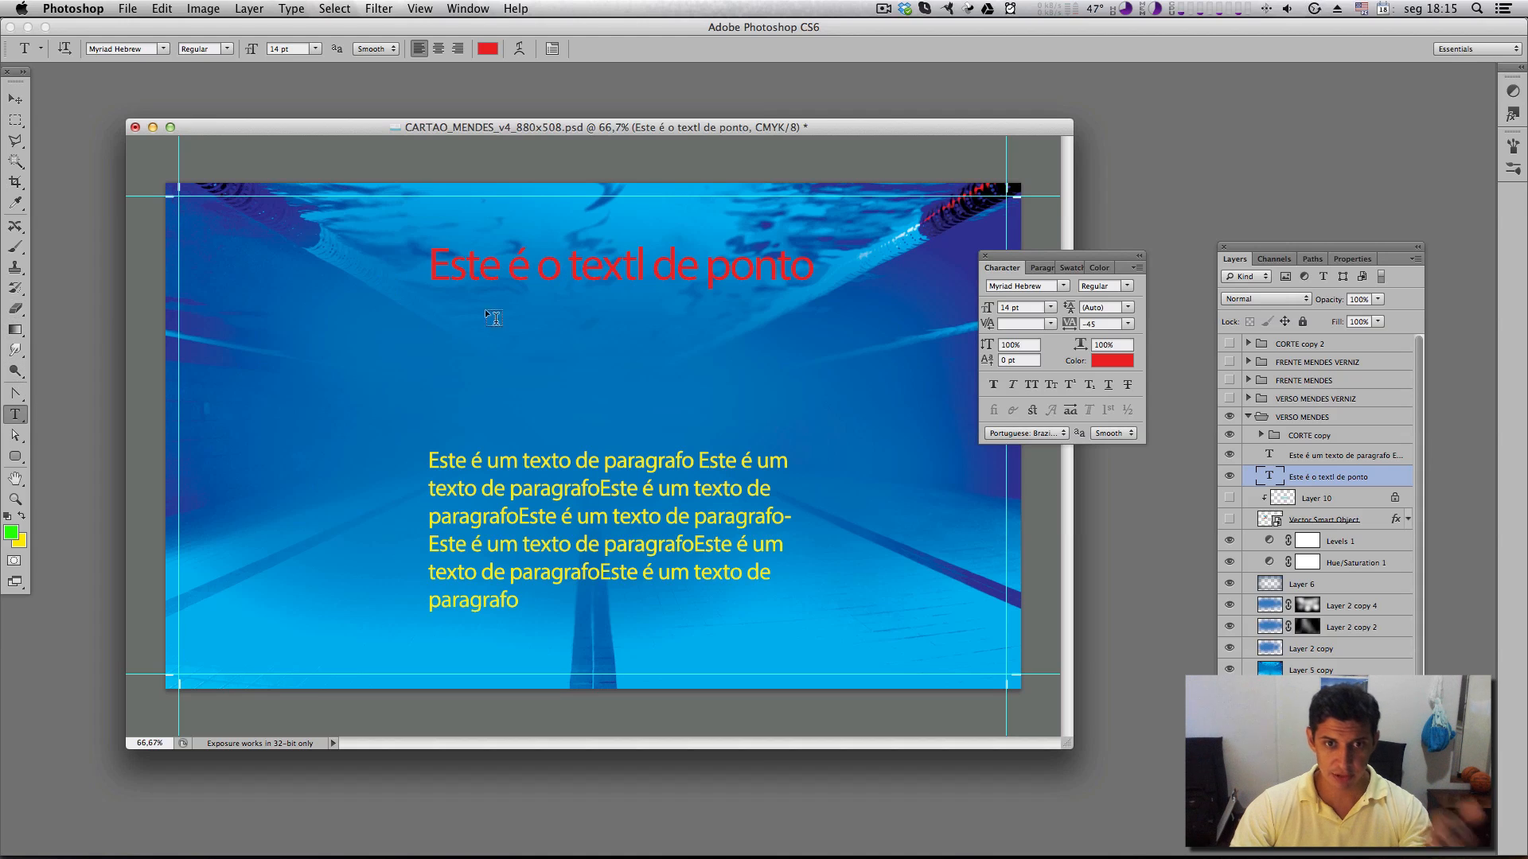
right_click(599, 271)
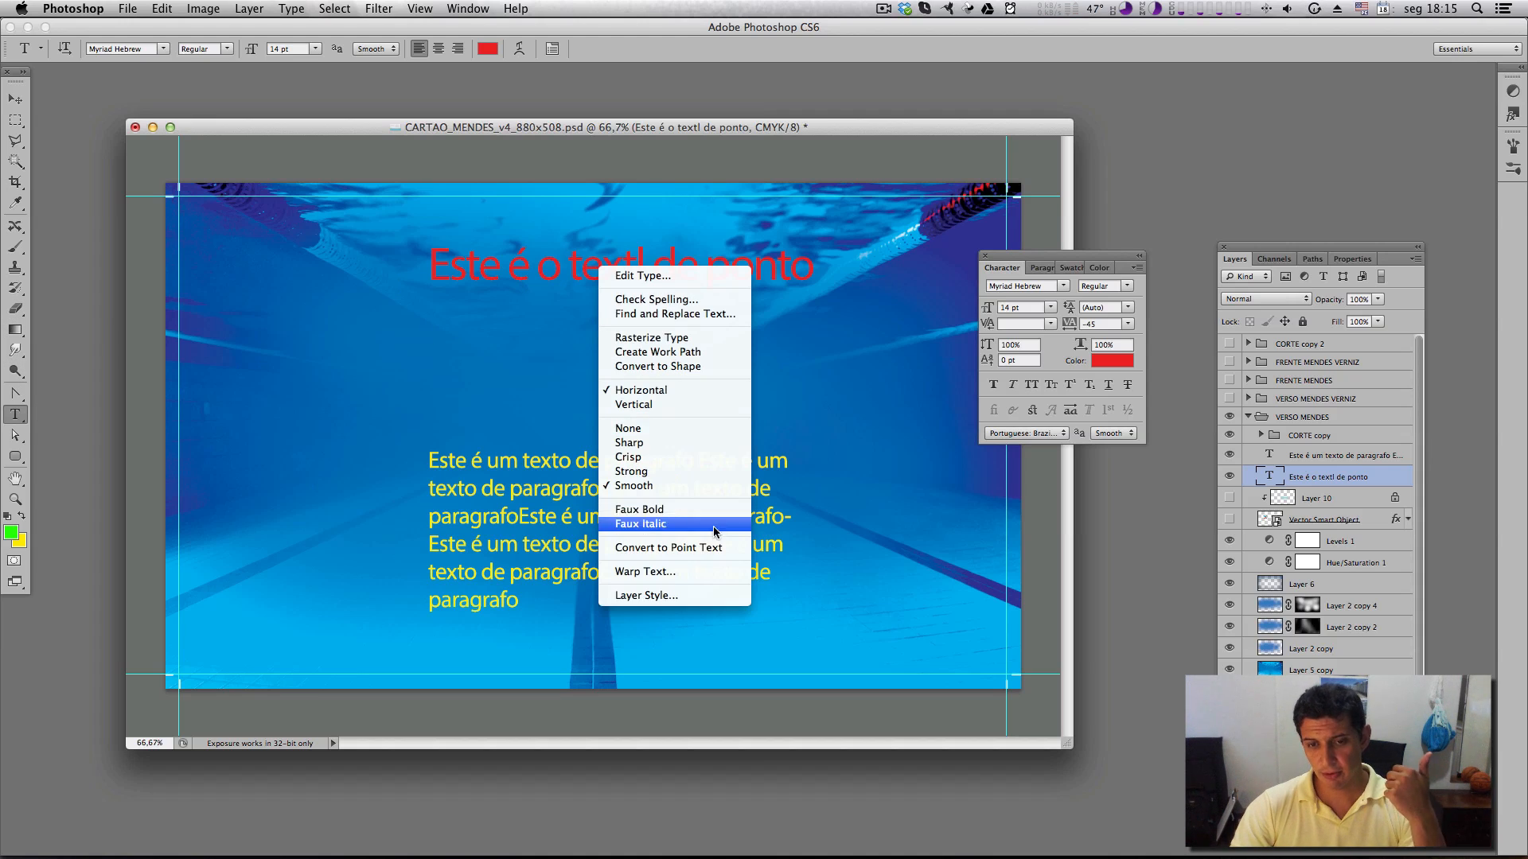
click(718, 546)
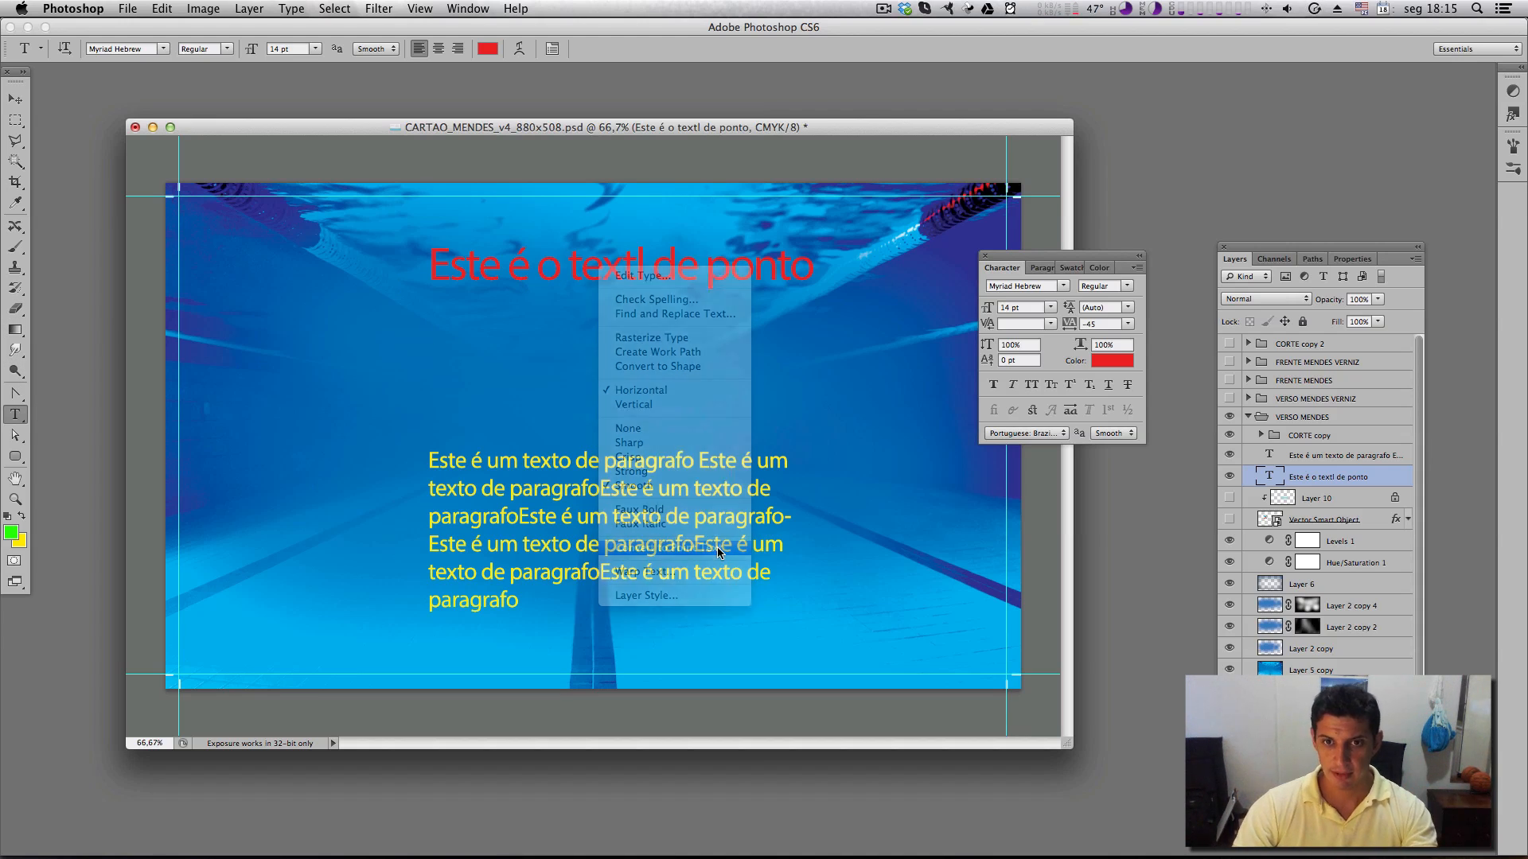
Add two new lines below the red heading's text, reading "fgshfgshdf" and "jdfhds"
click(721, 273)
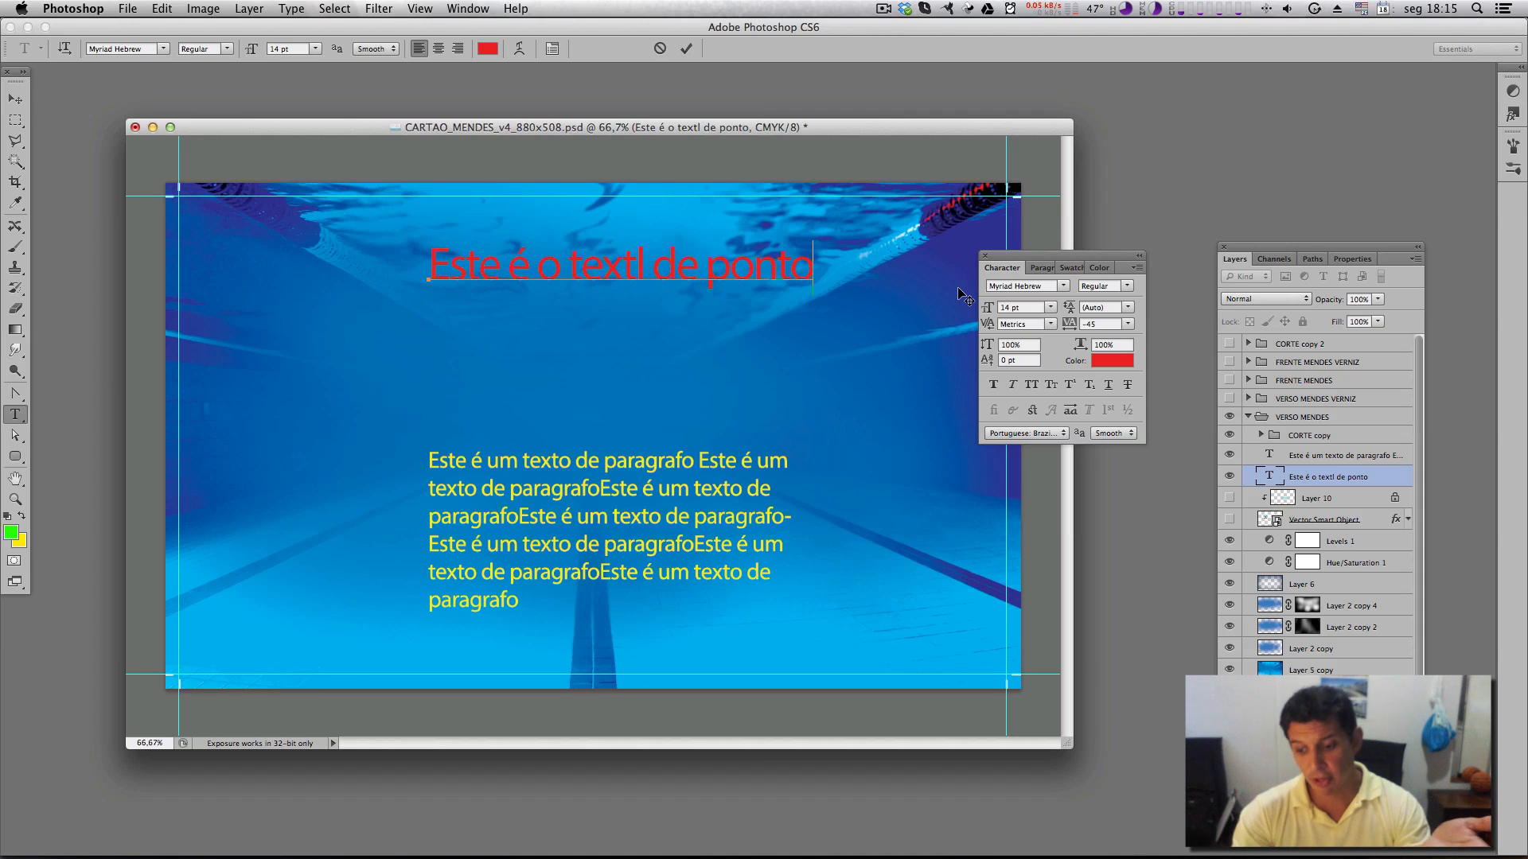
key(Return)
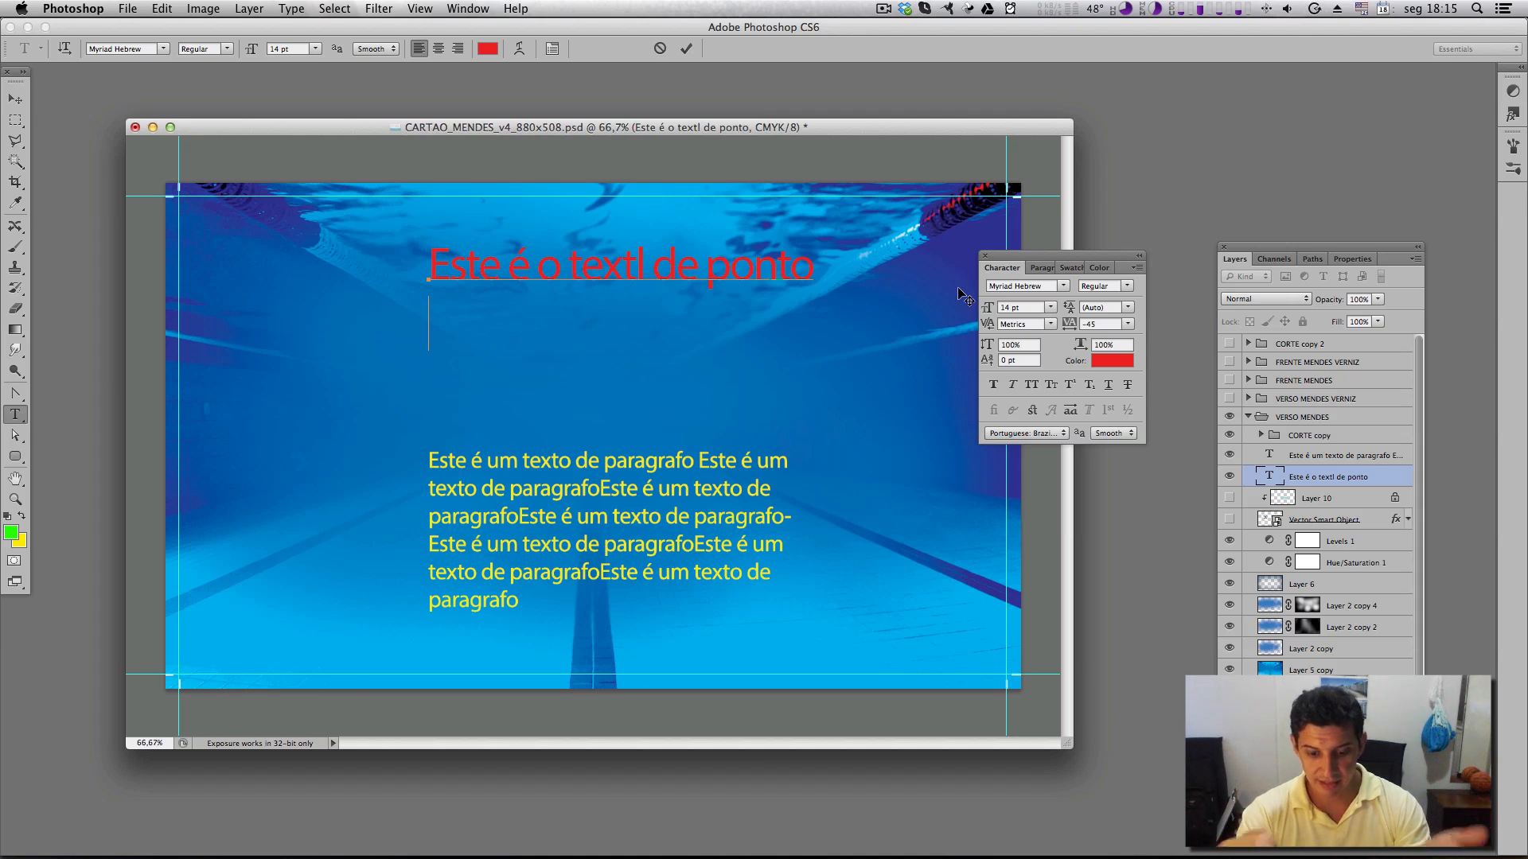
text(fgshfgshdf)
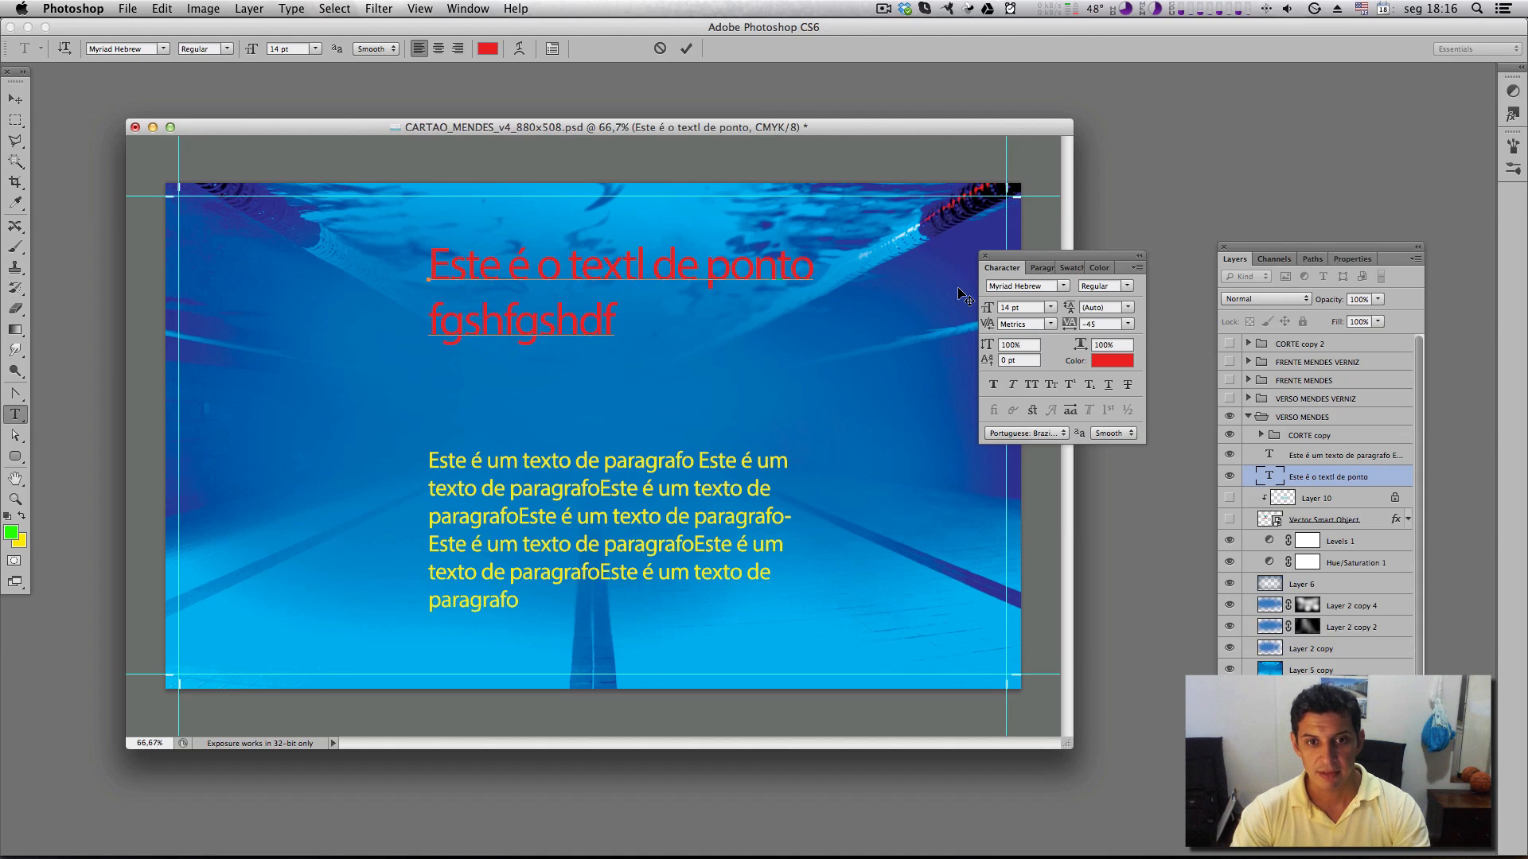
key(Return)
text(jdfhds)
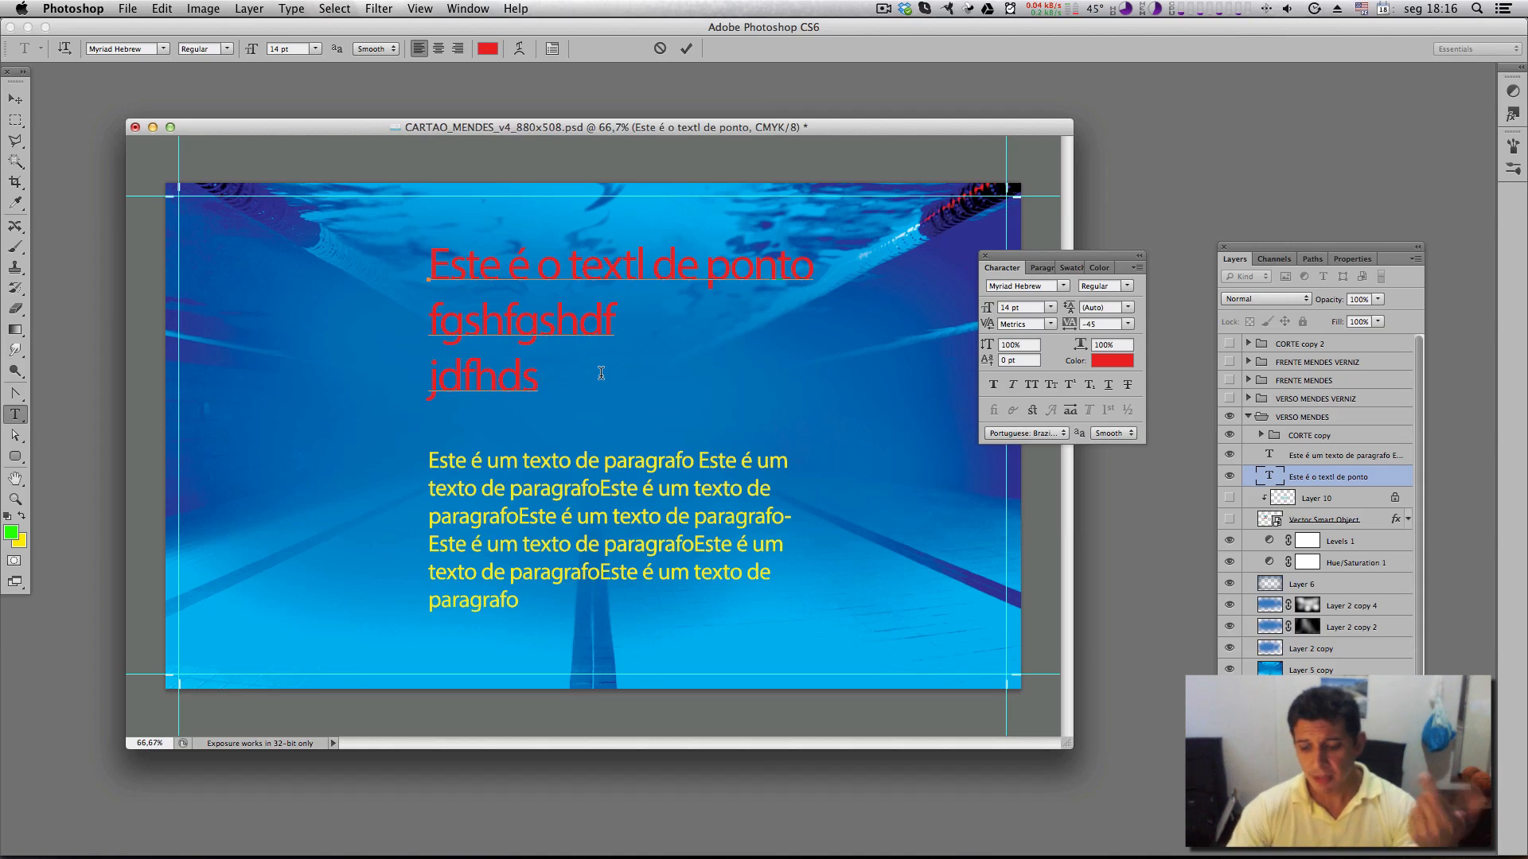
Delete the third line "jdfhds" from the red heading and commit the text edit
key(Return)
key(BackSpace)
key(BackSpace)
key(BackSpace)
key(BackSpace)
key(BackSpace)
key(BackSpace)
key(BackSpace)
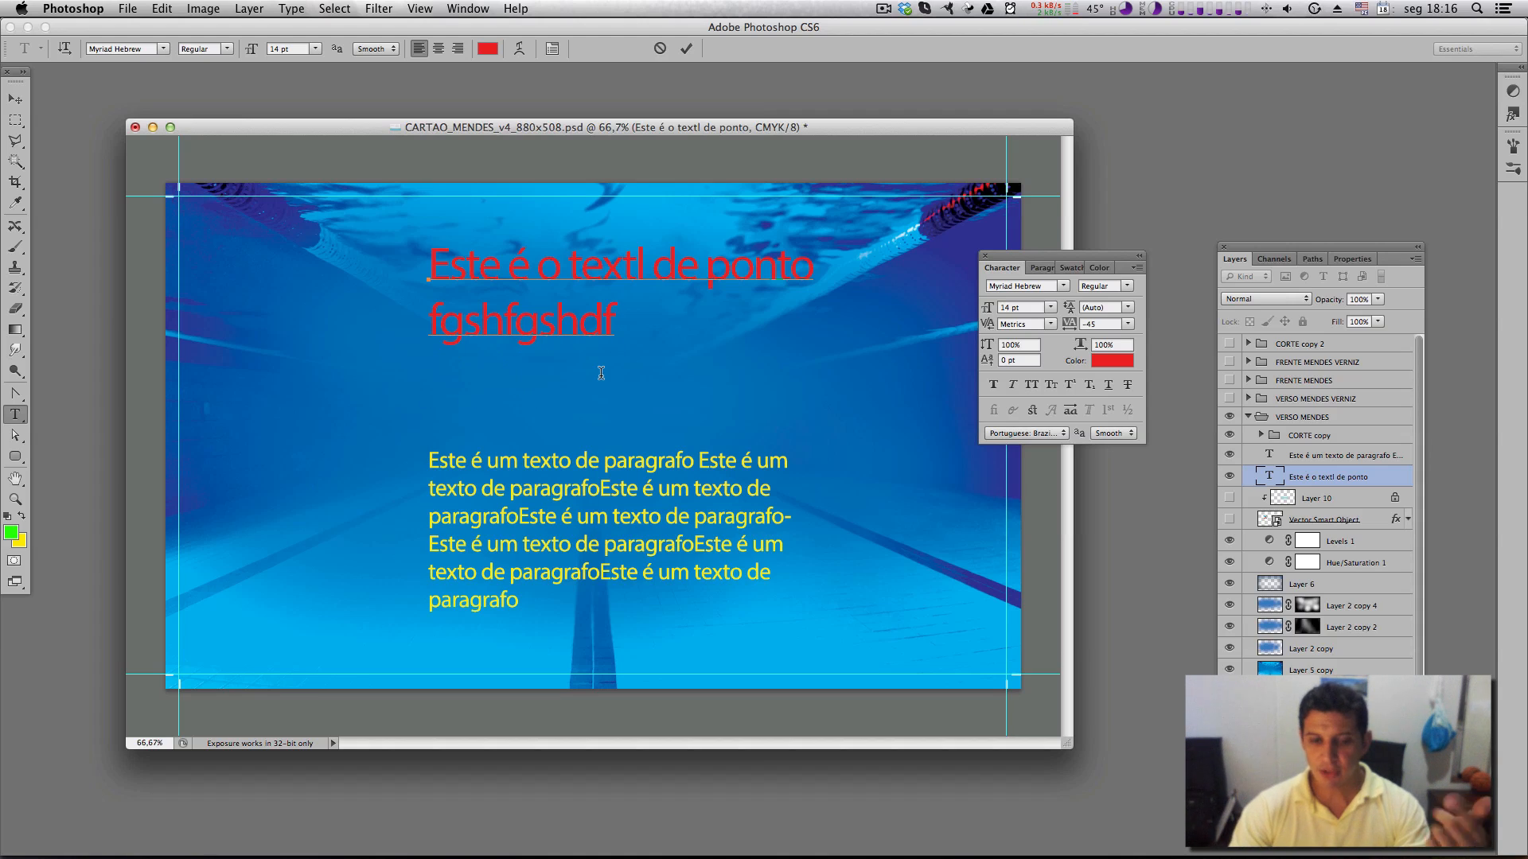
key(BackSpace)
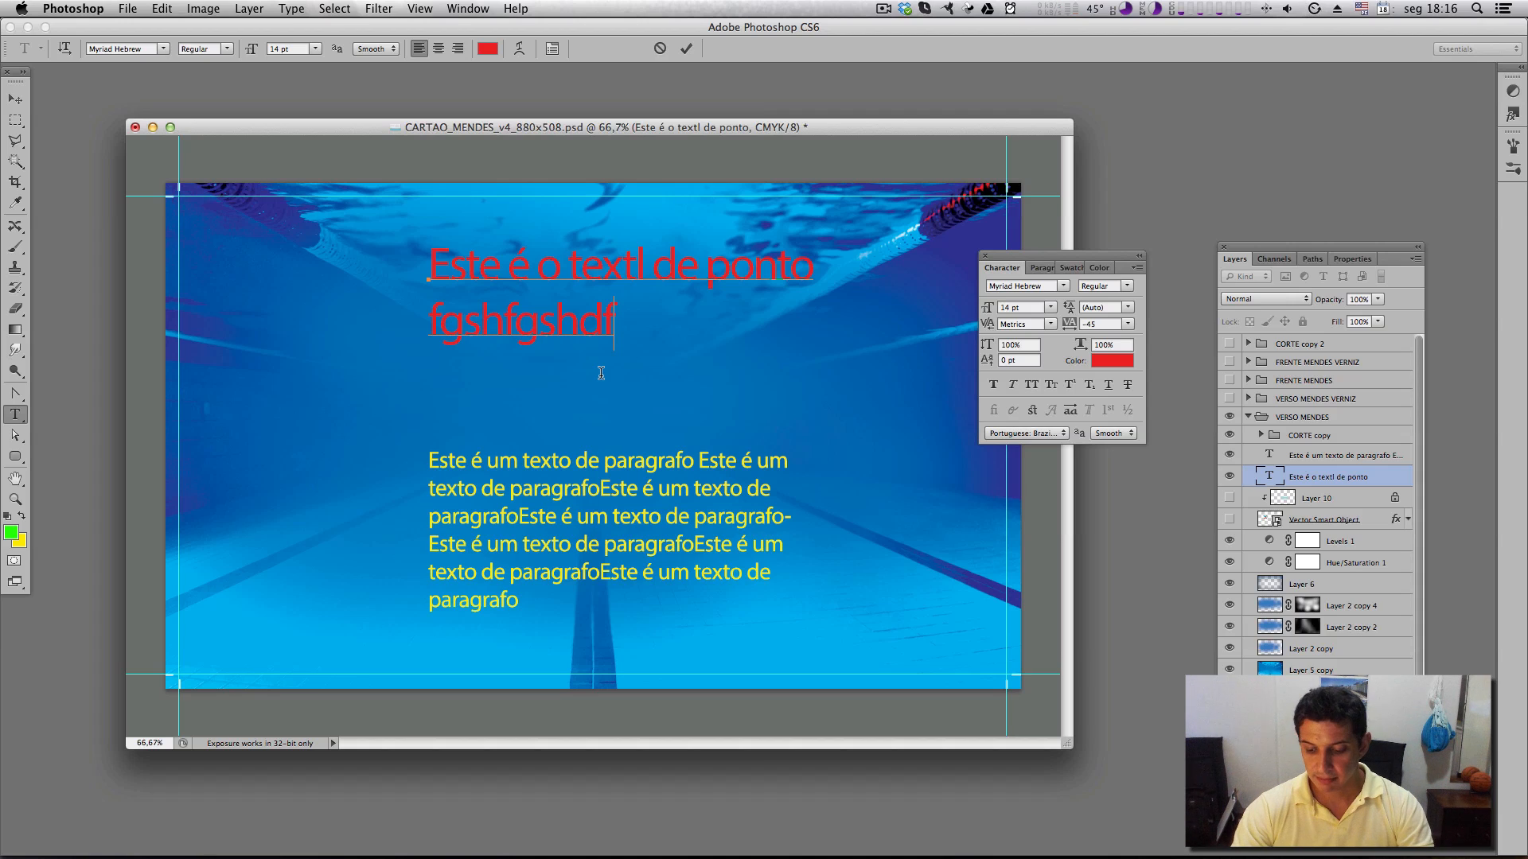
key(super)
key(super+Return)
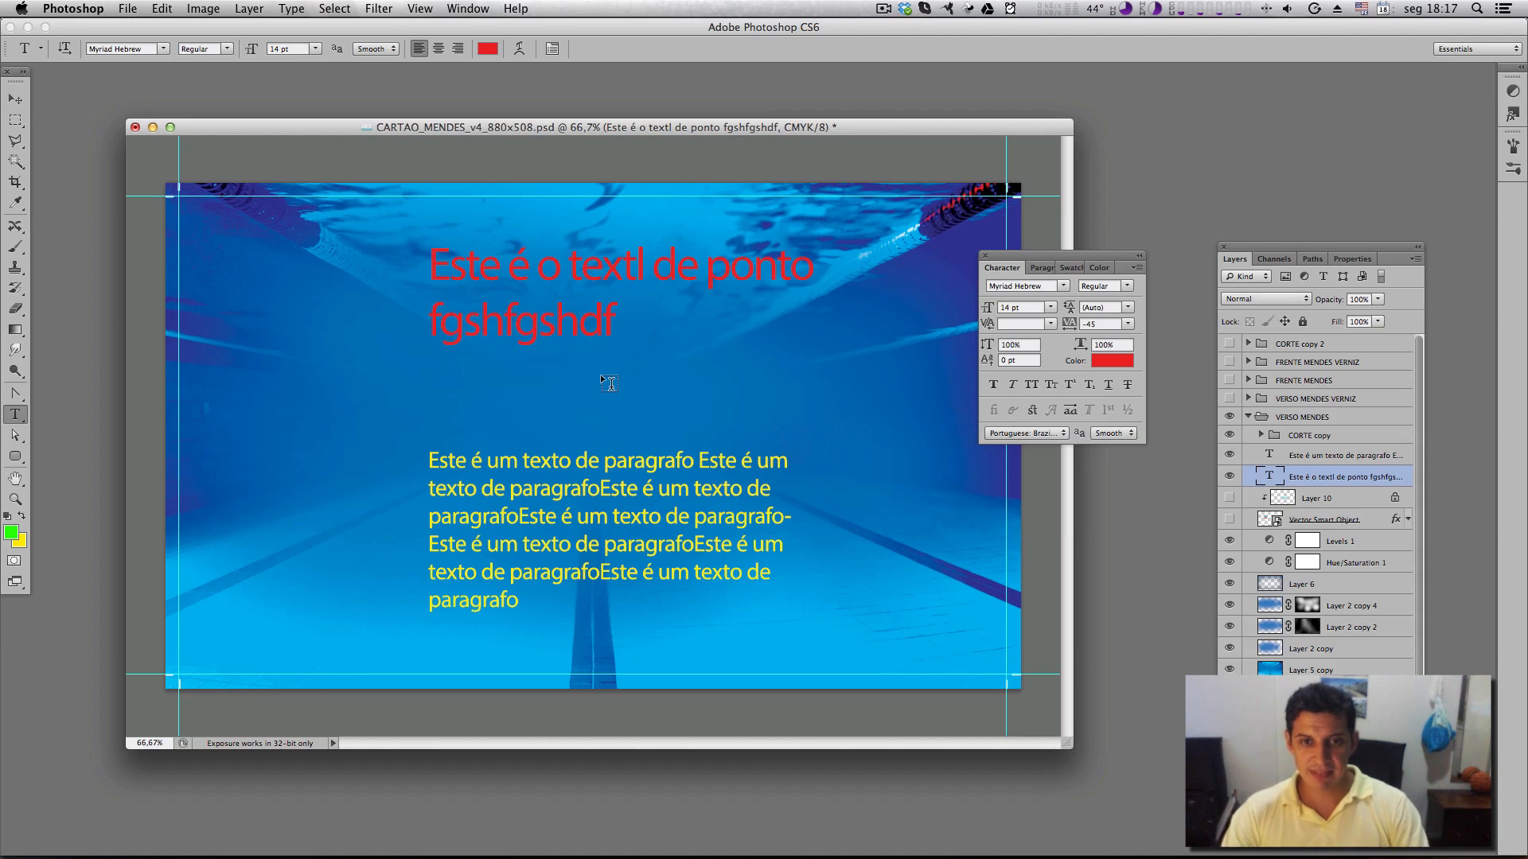
Try adding a line break after the red heading's second line, remove it and commit the text
right_click(601, 376)
click(598, 338)
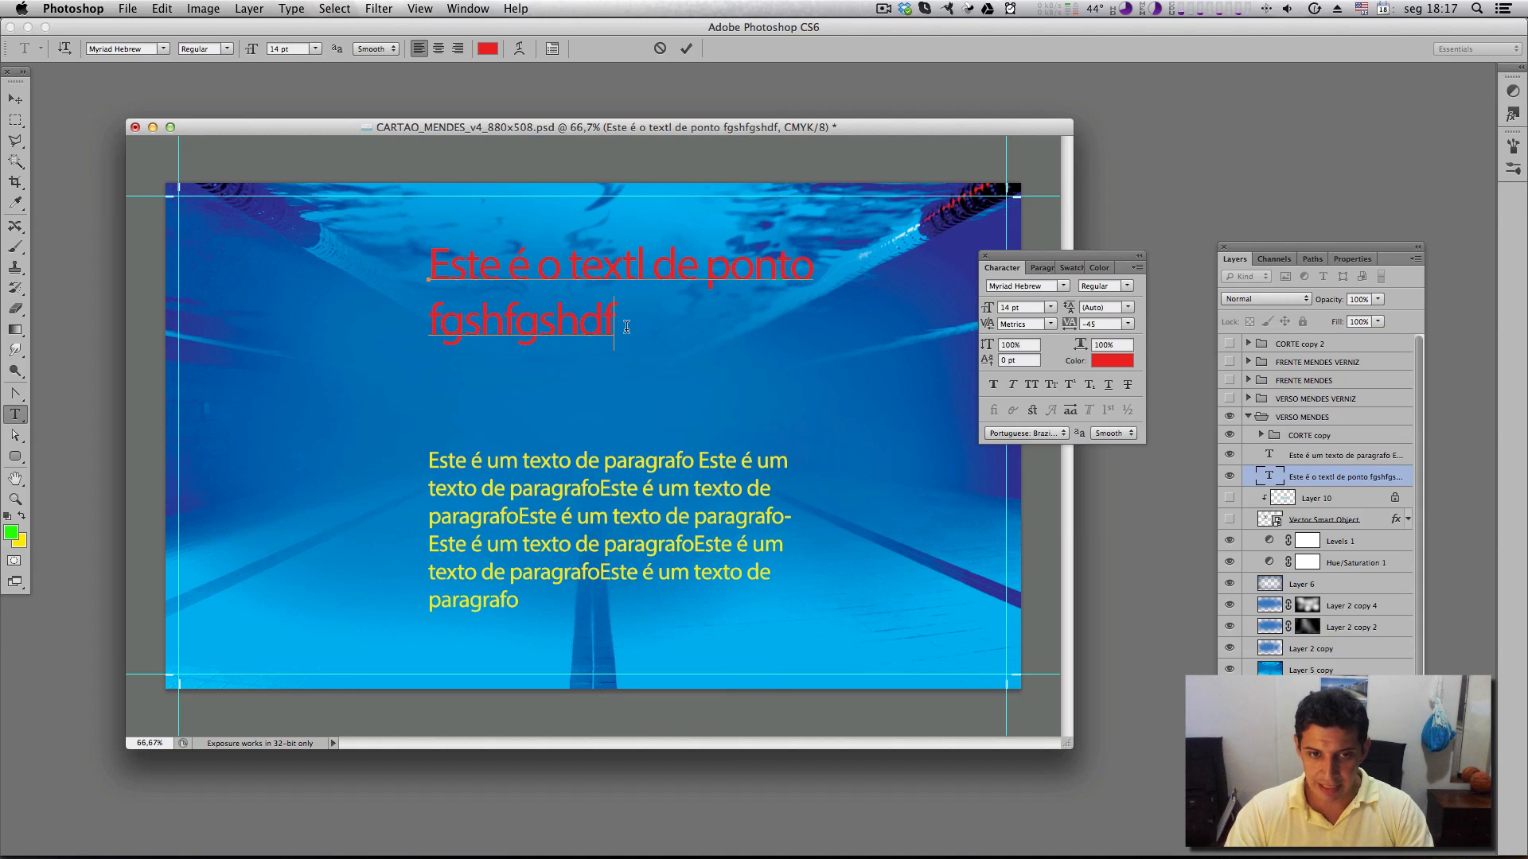
key(Return)
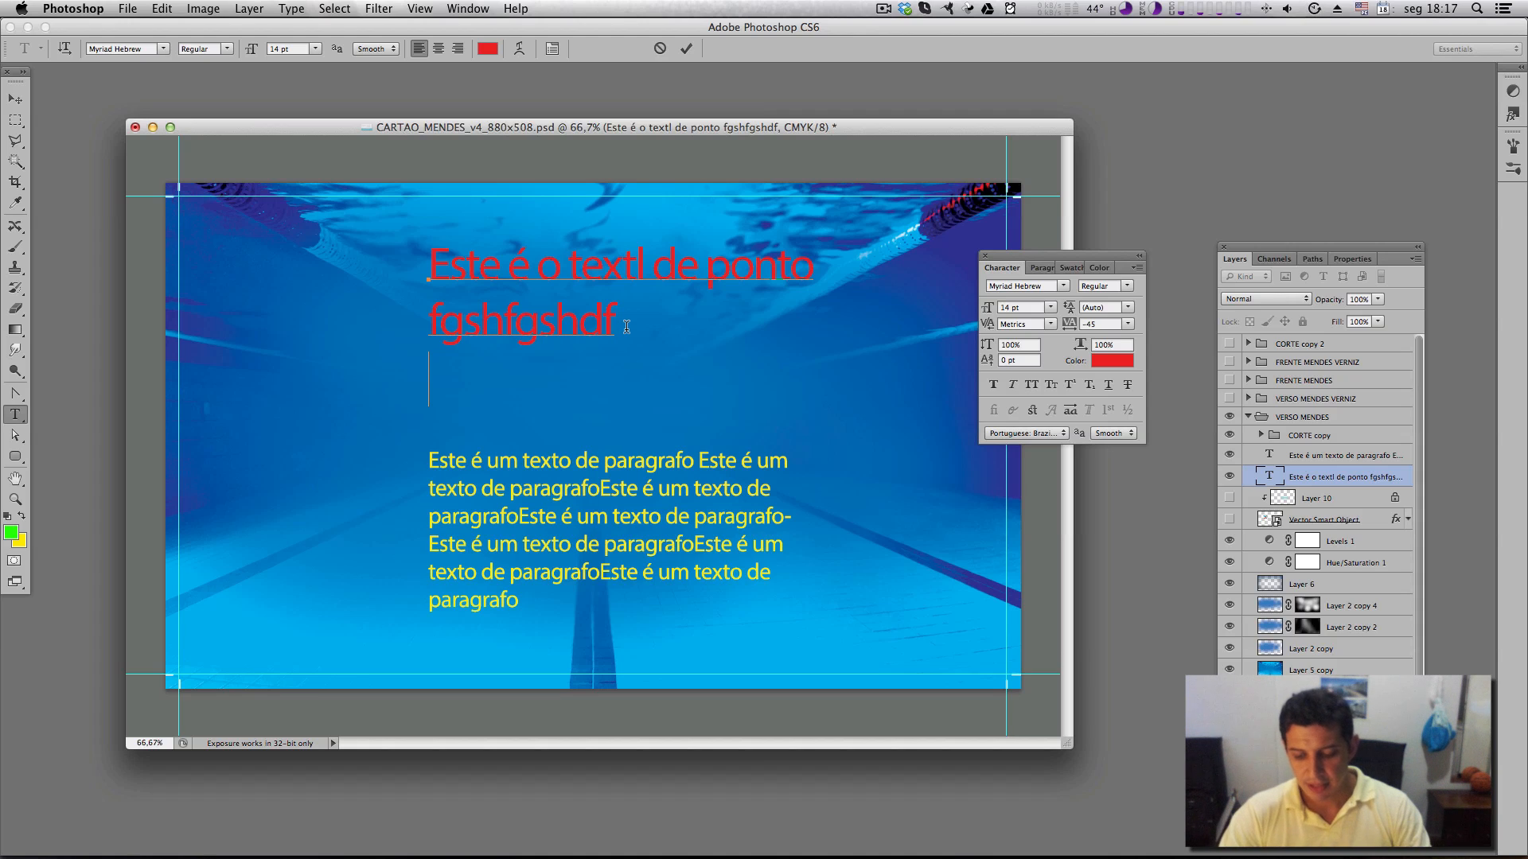
key(BackSpace)
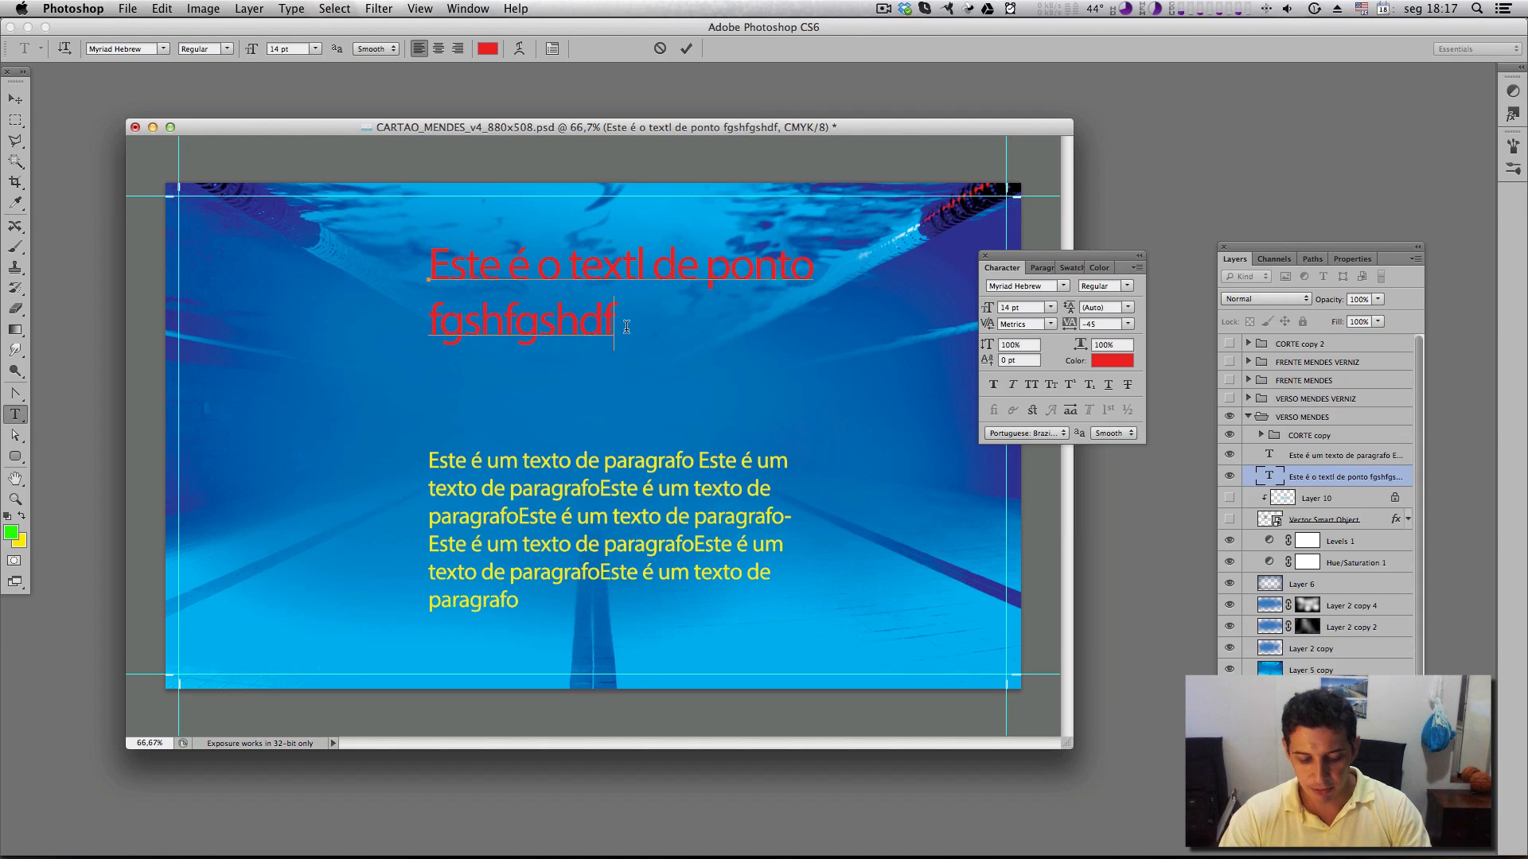
key(super+Return)
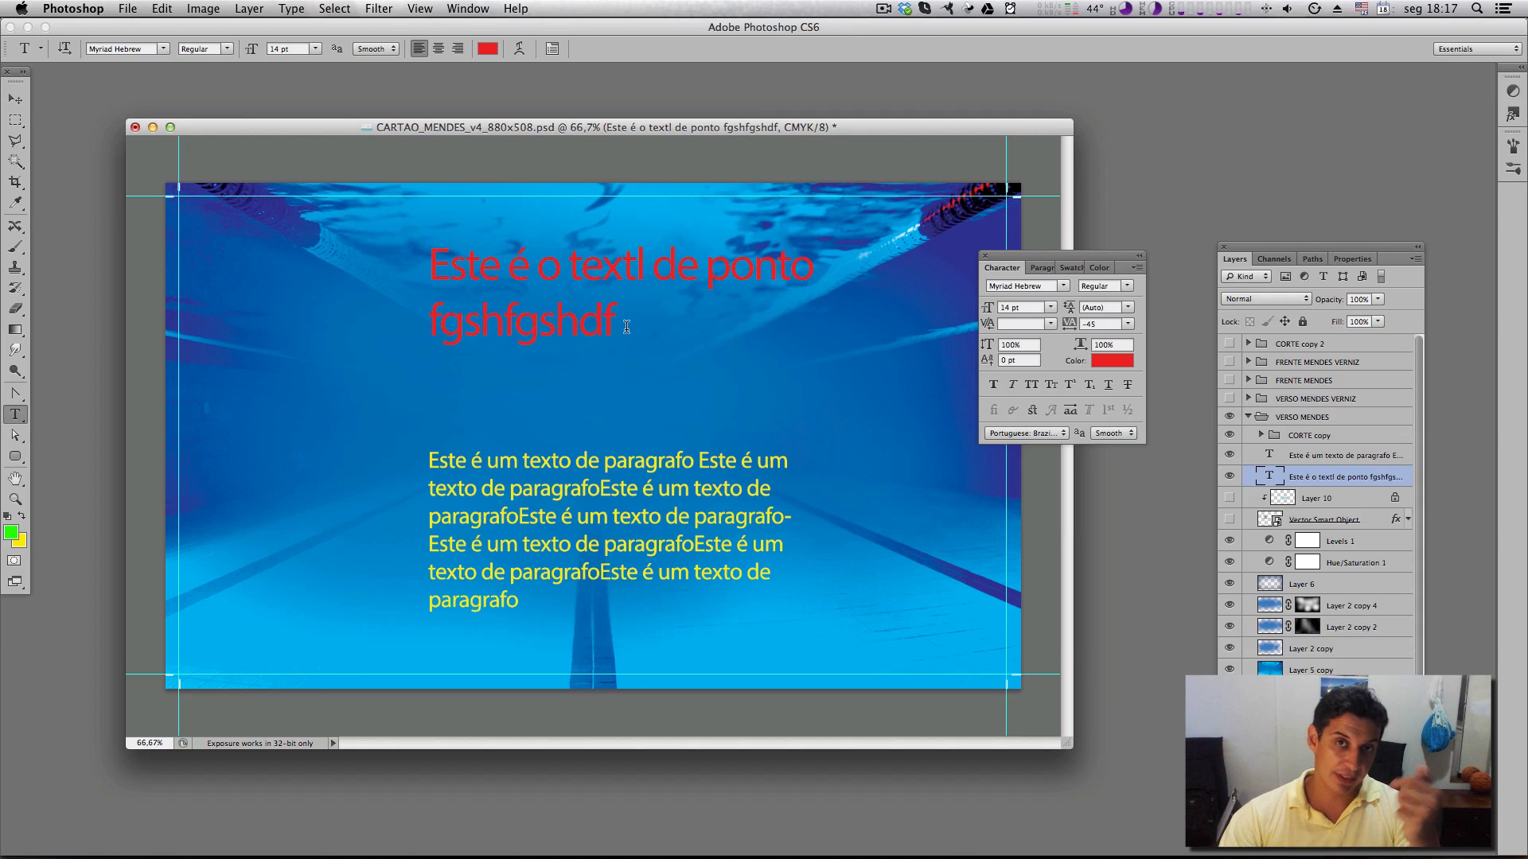
Replace the red heading's second line with "editando" and commit the text edit
click(617, 323)
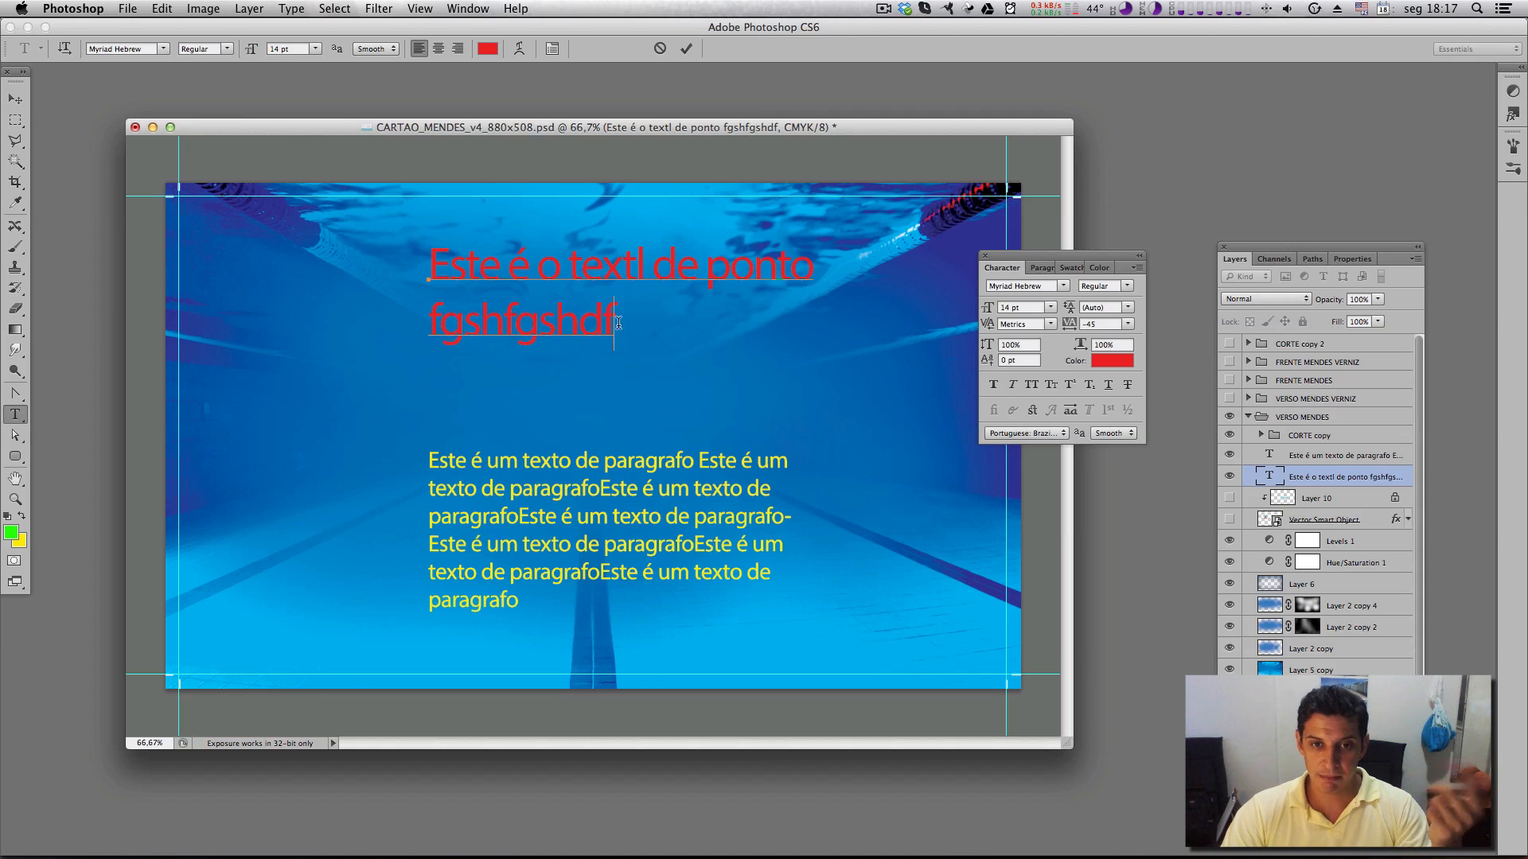
text(fsfh)
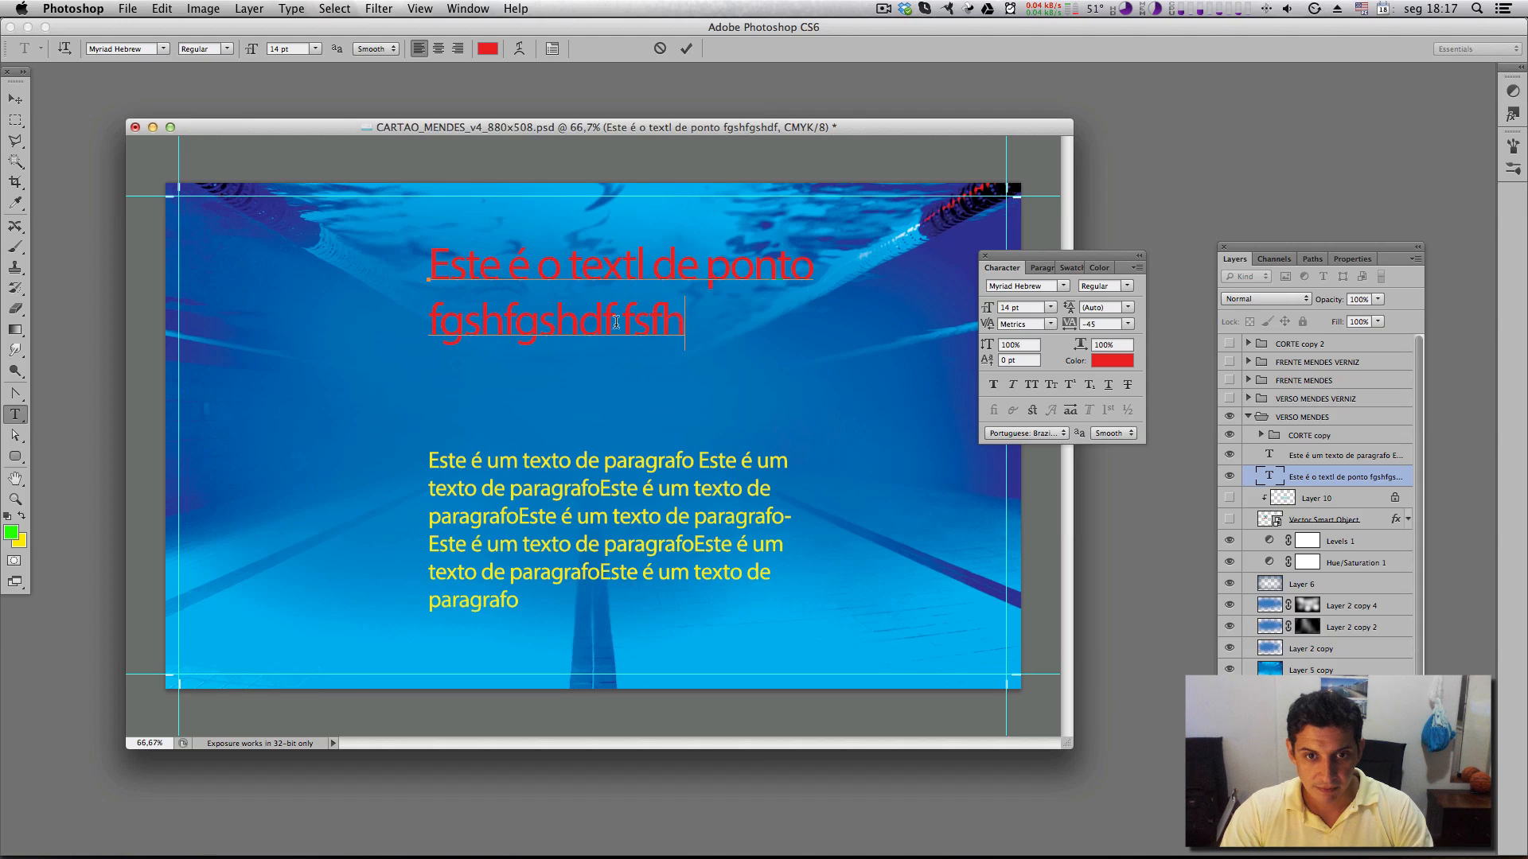
drag(684, 323, 430, 325)
text(editando)
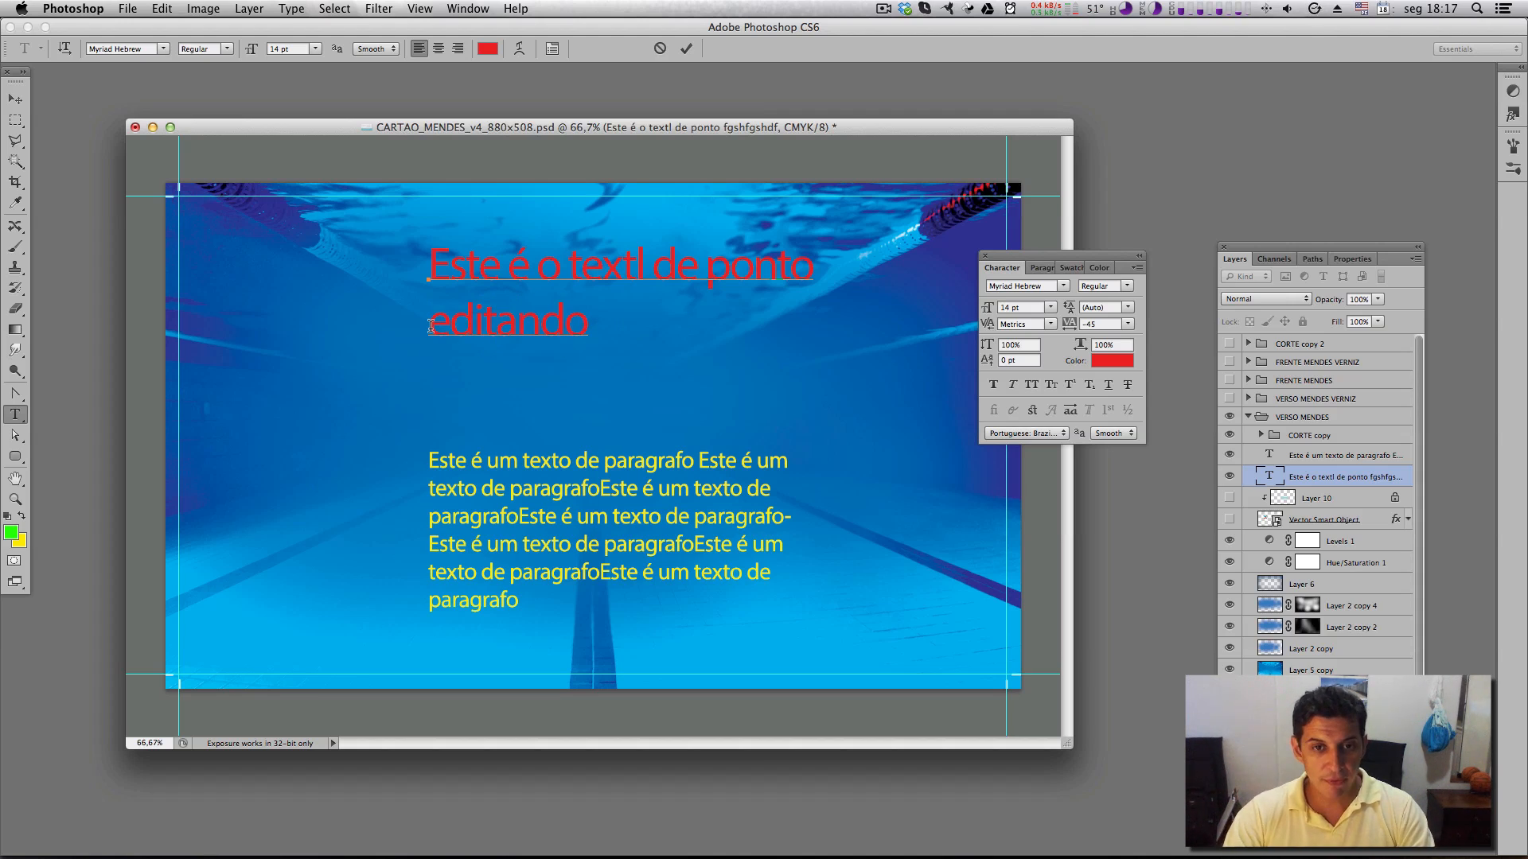
click(18, 101)
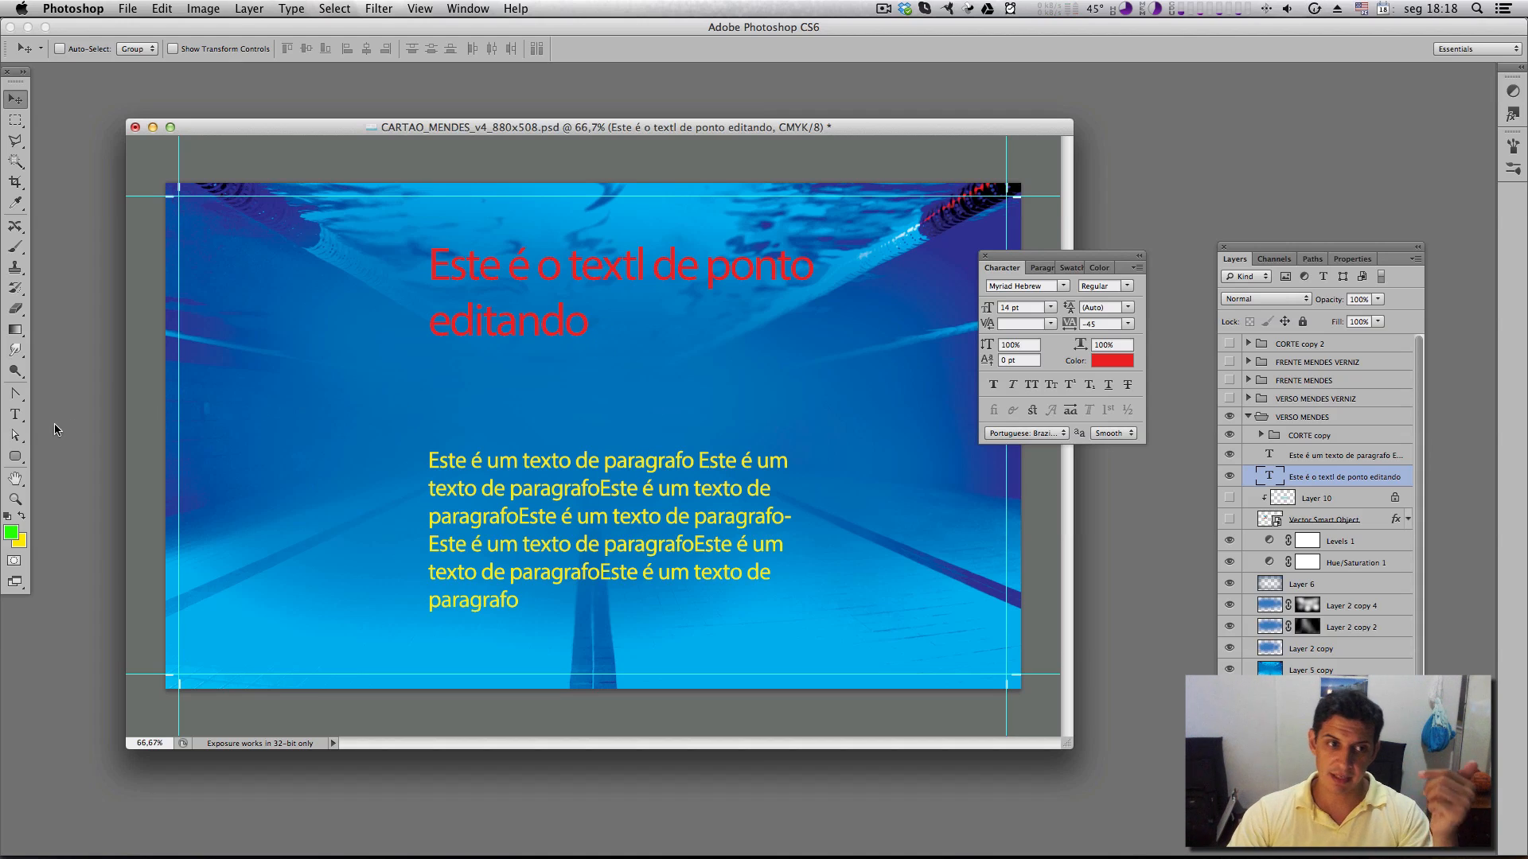
Examine the red heading's paragraph text conversion option and leading choices, leaving the text unedited
click(17, 415)
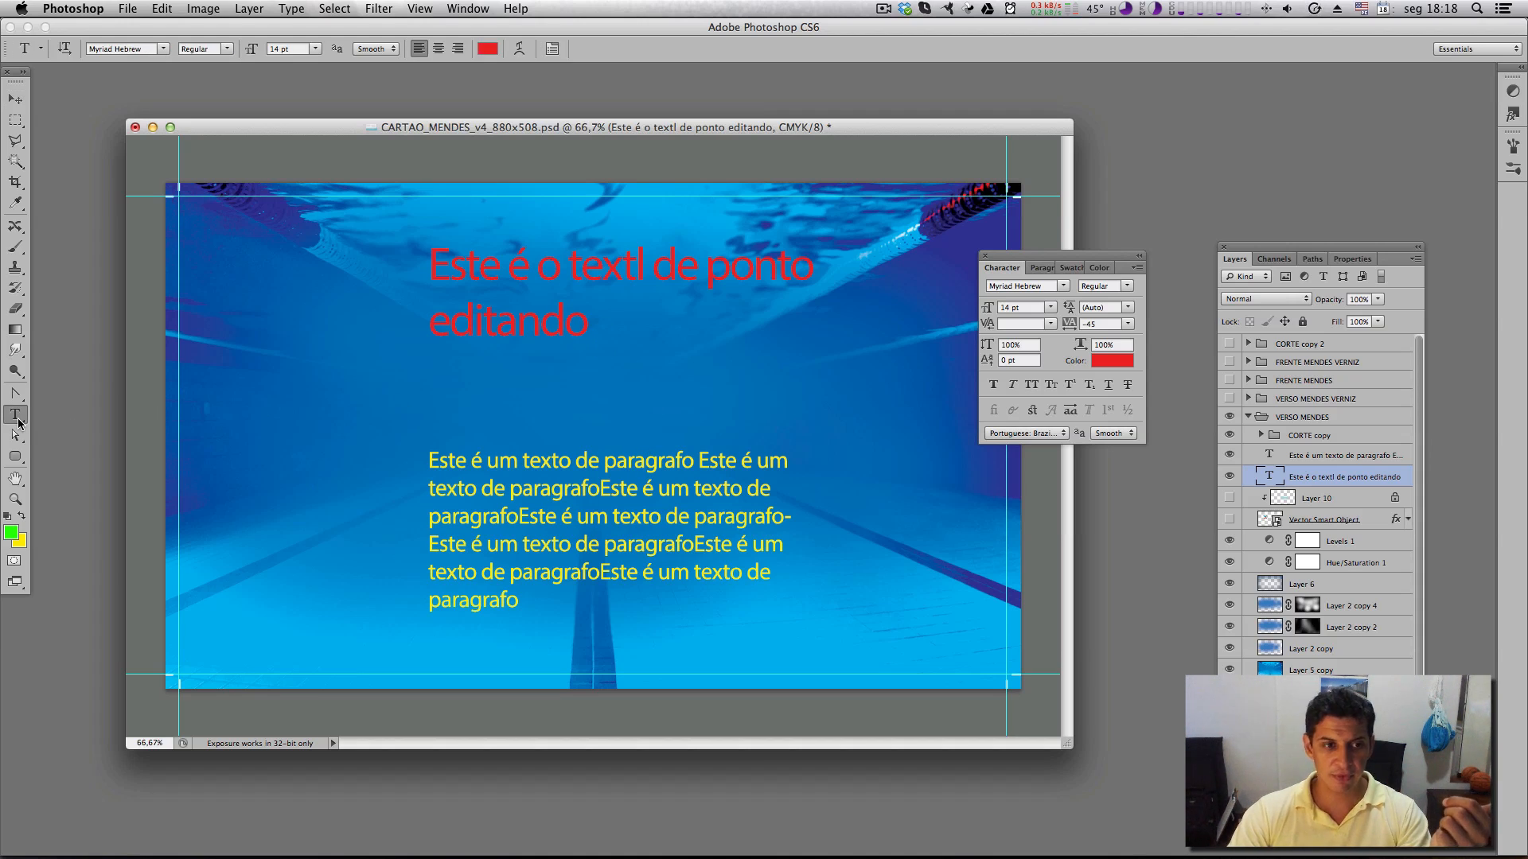
right_click(536, 327)
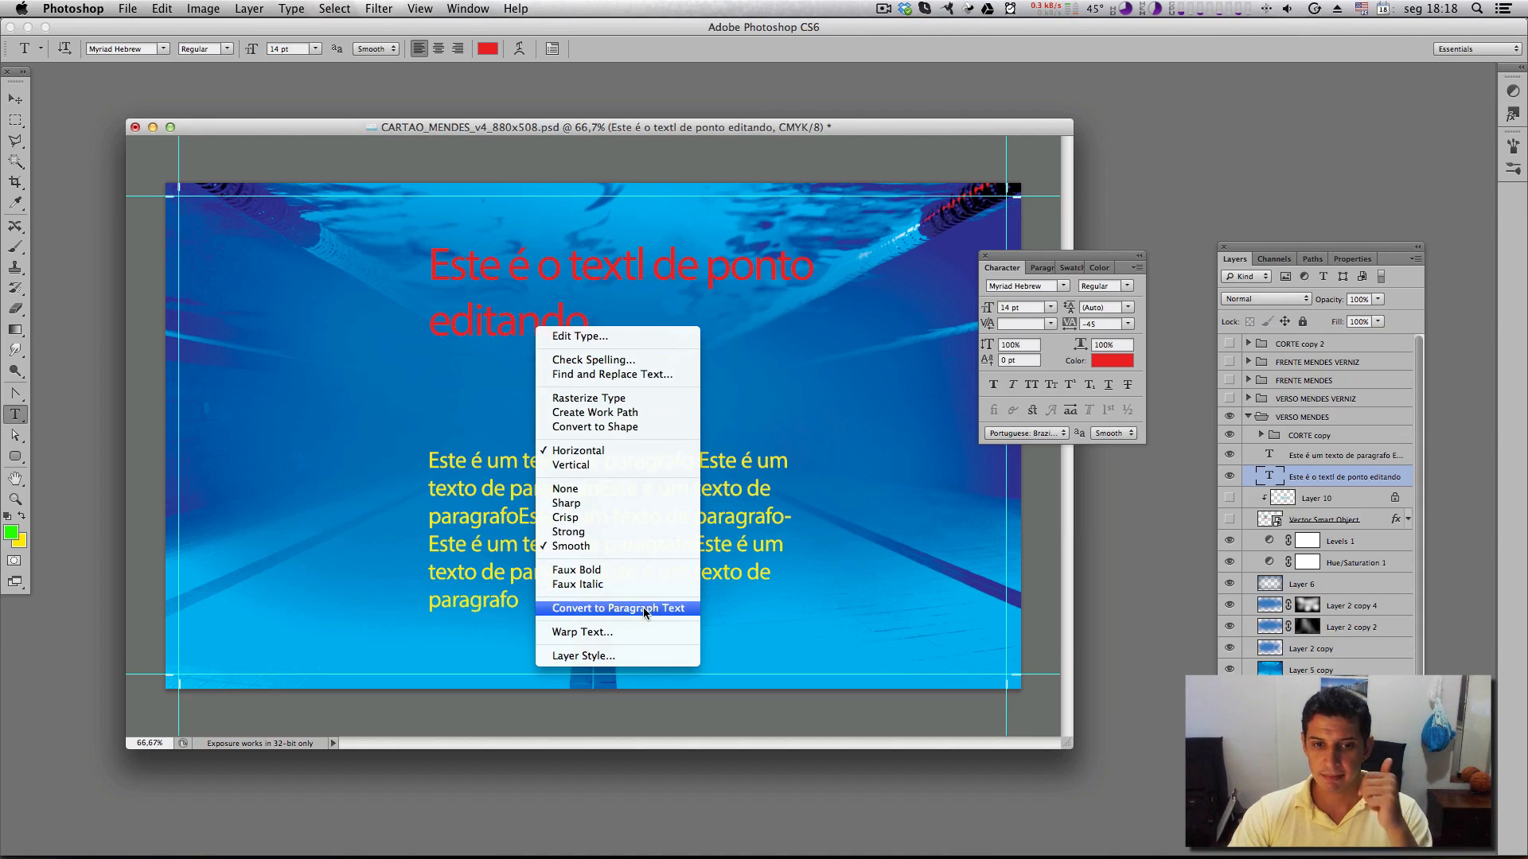
click(17, 101)
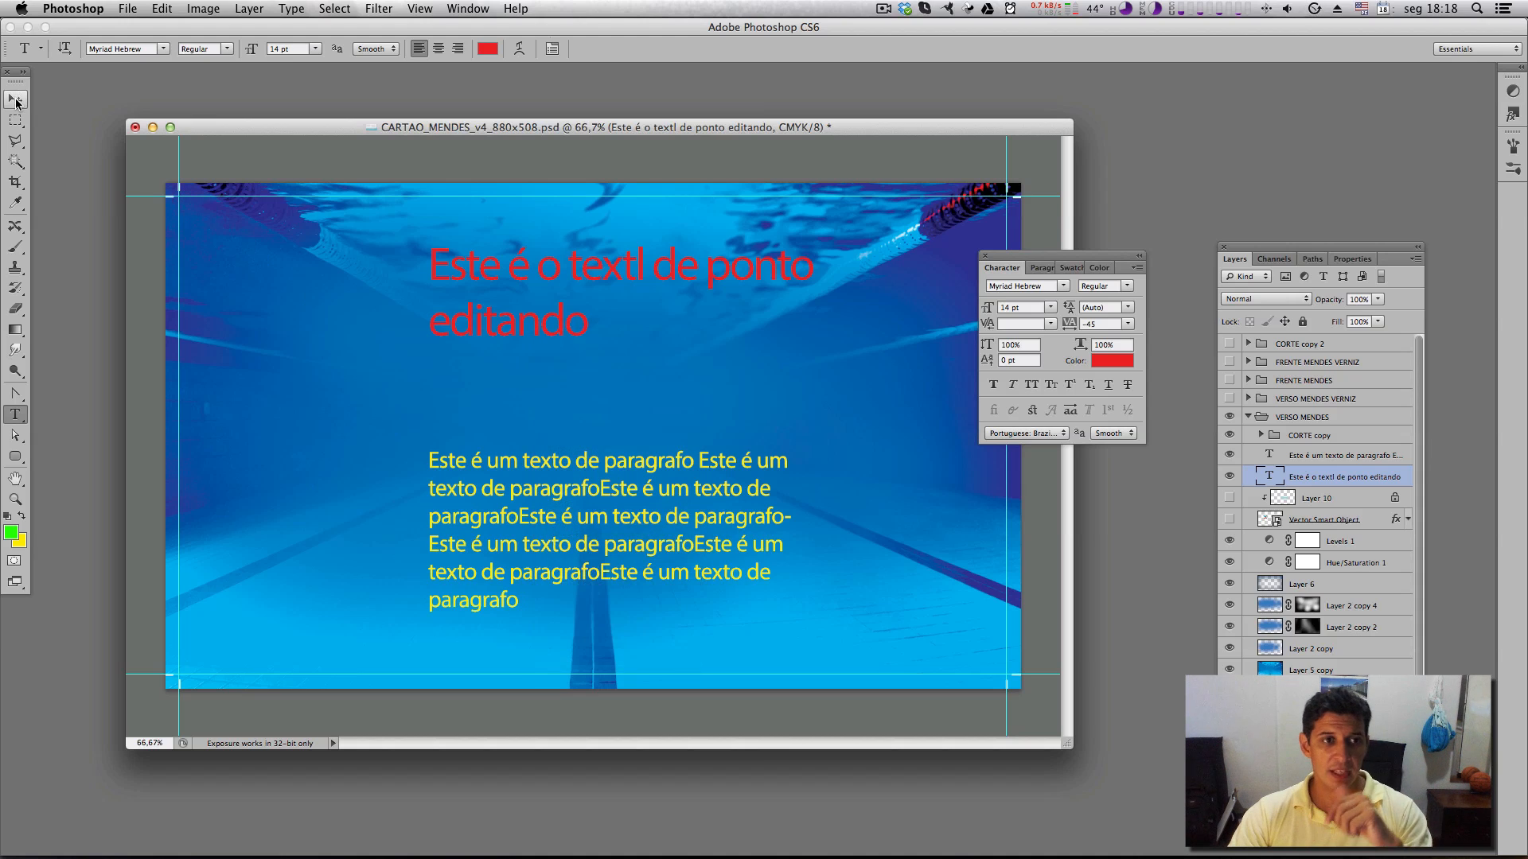
click(17, 101)
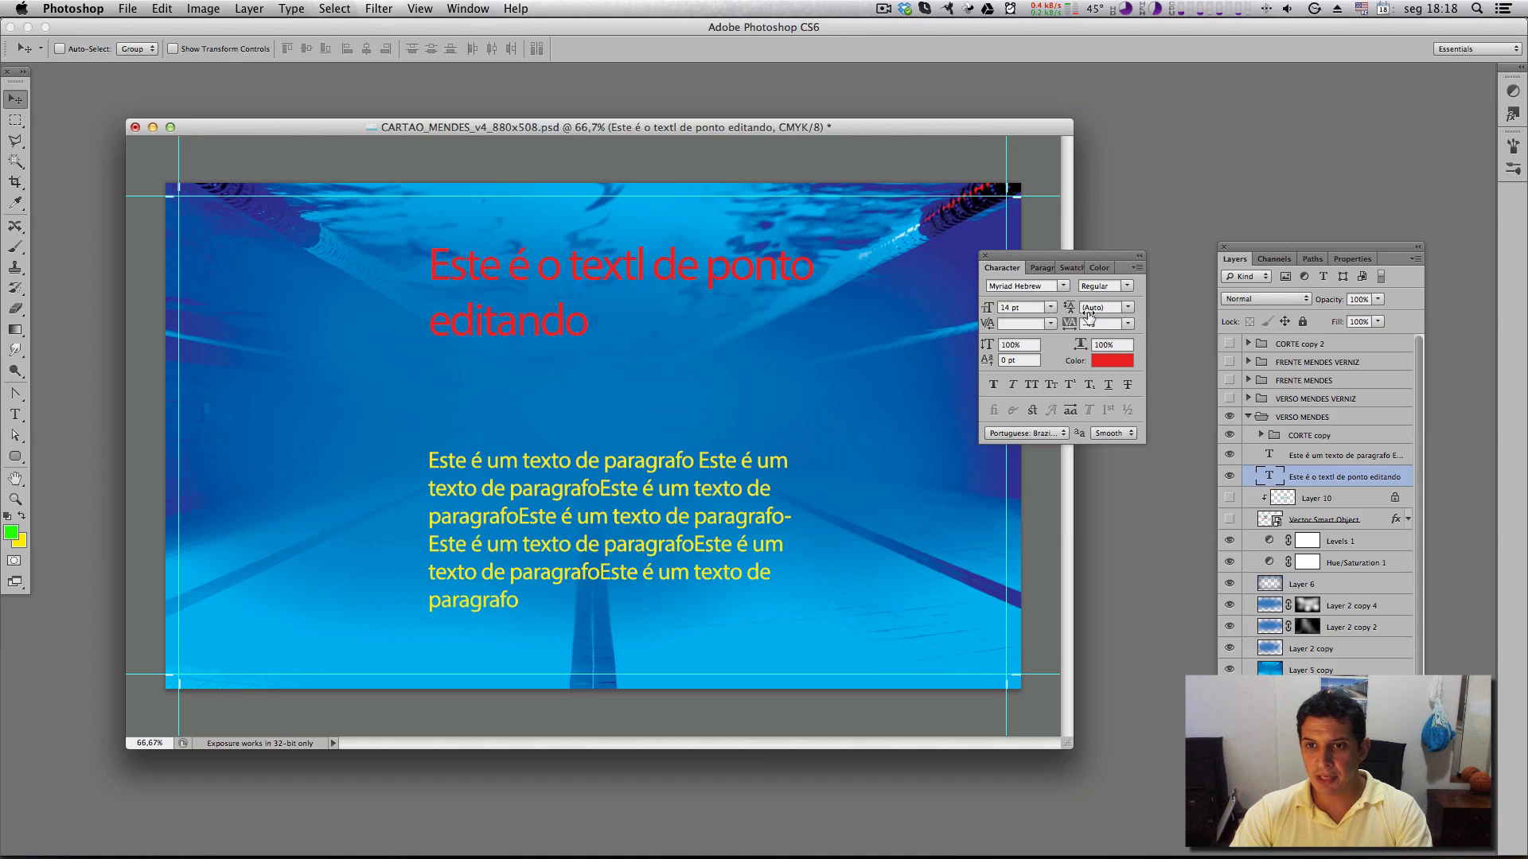
click(1128, 308)
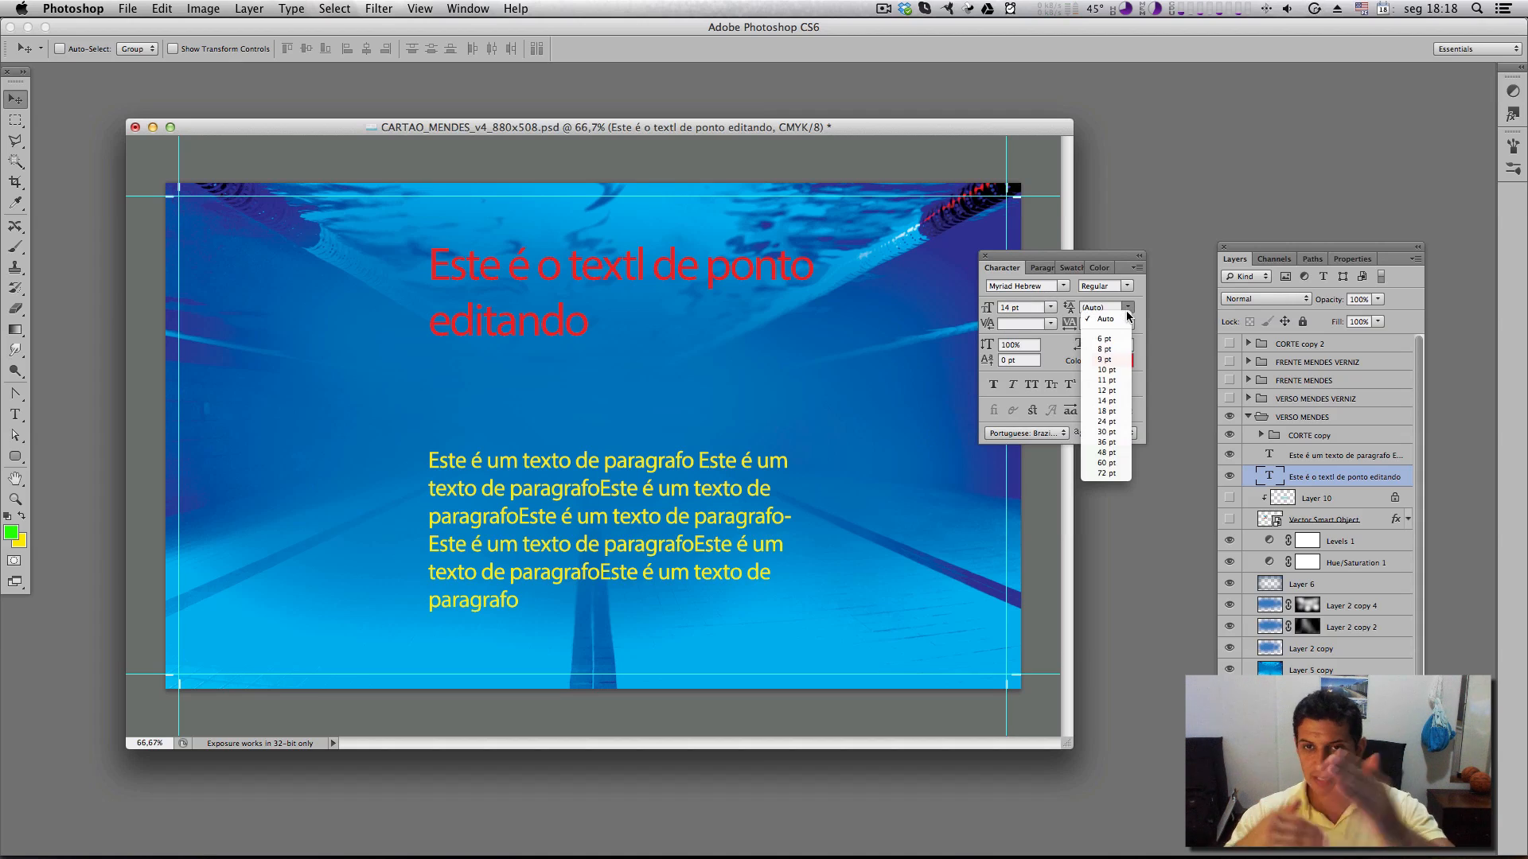
click(1059, 343)
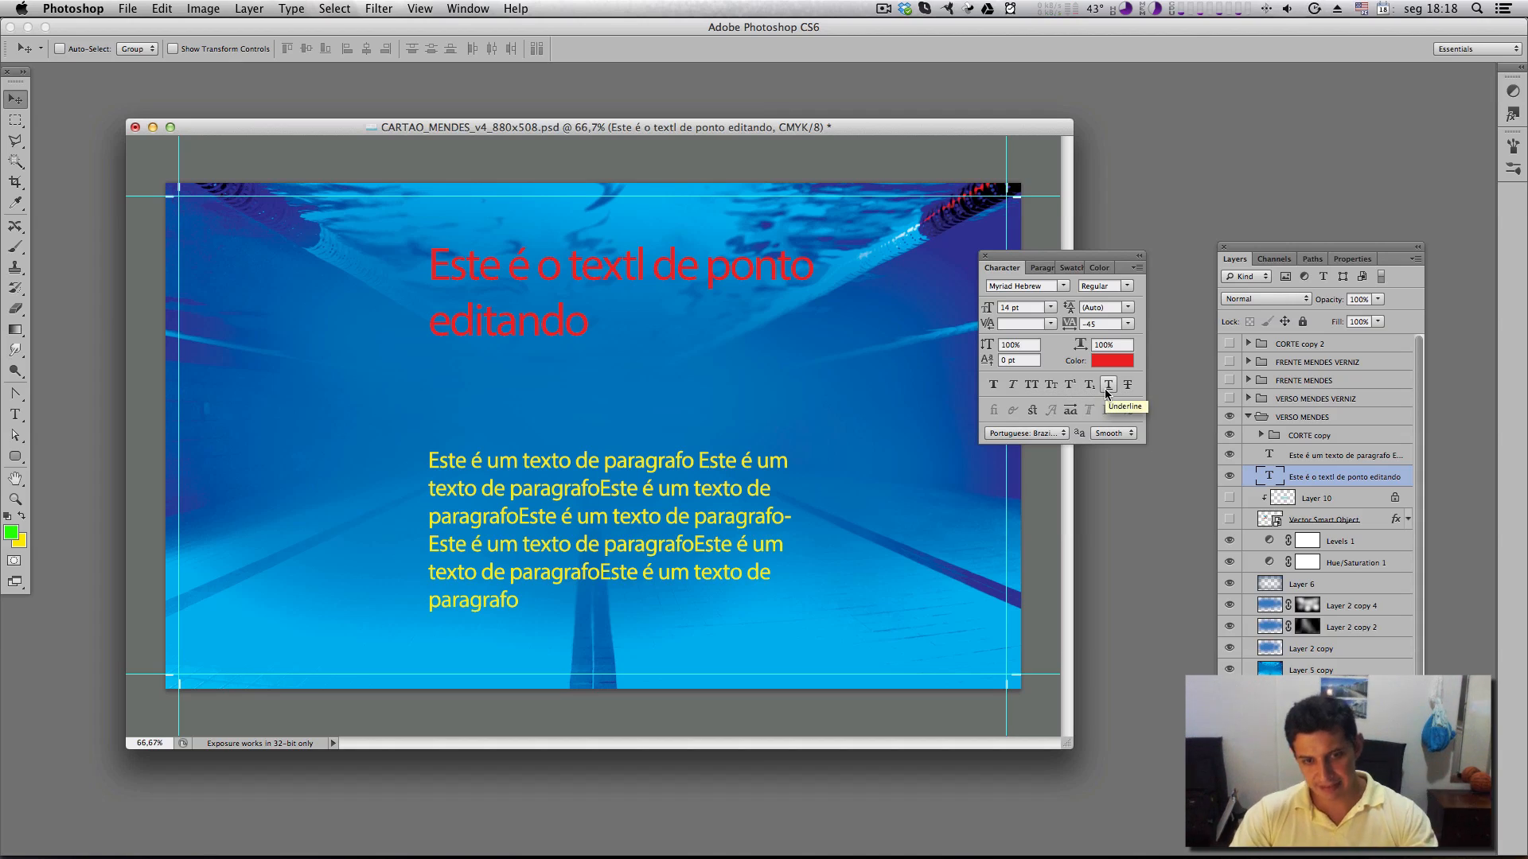
key(t)
click(563, 322)
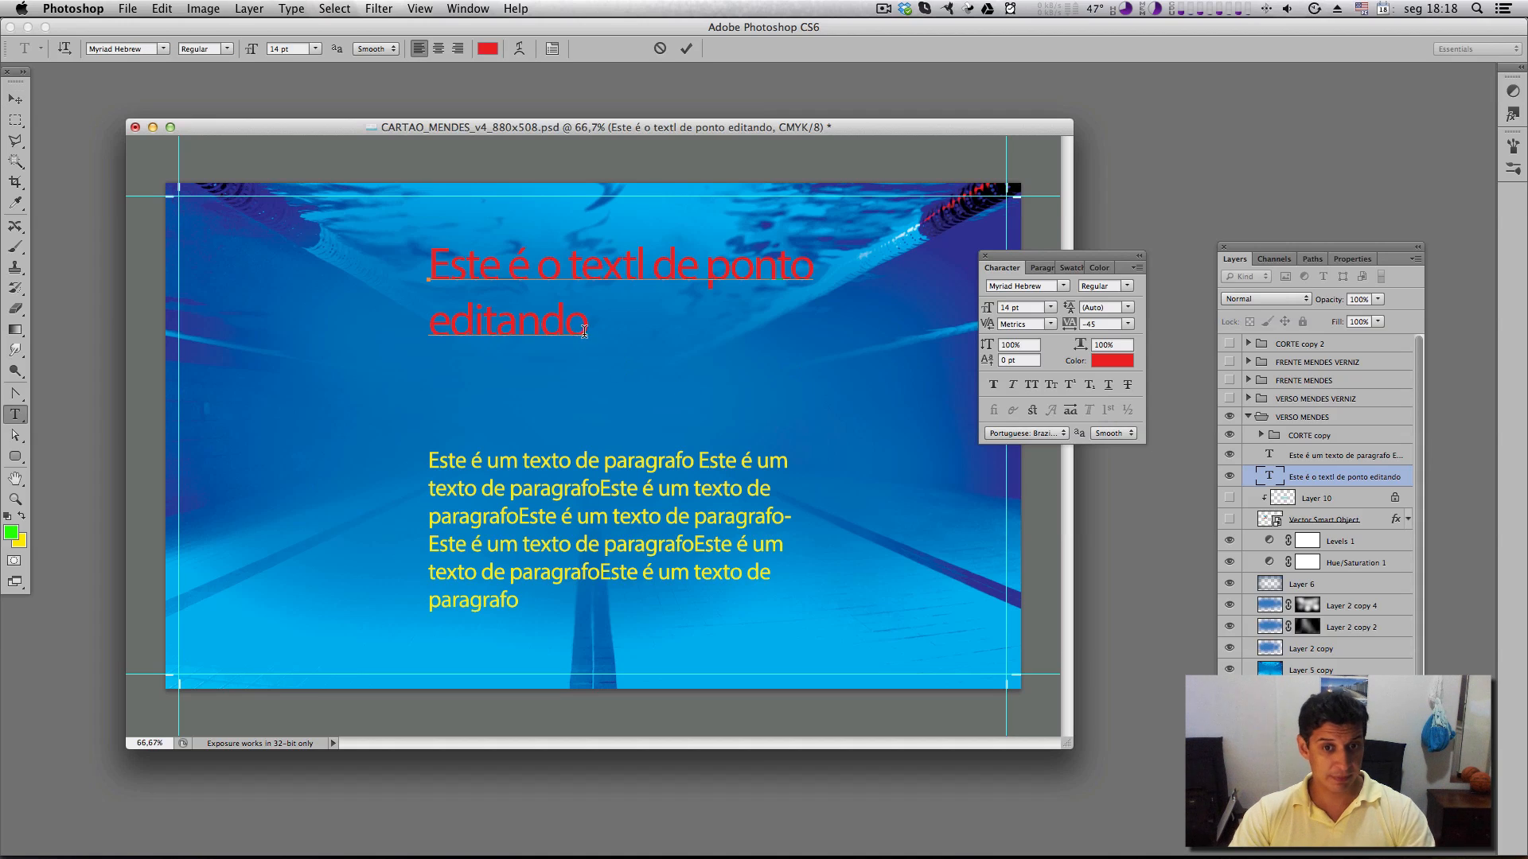
key(Escape)
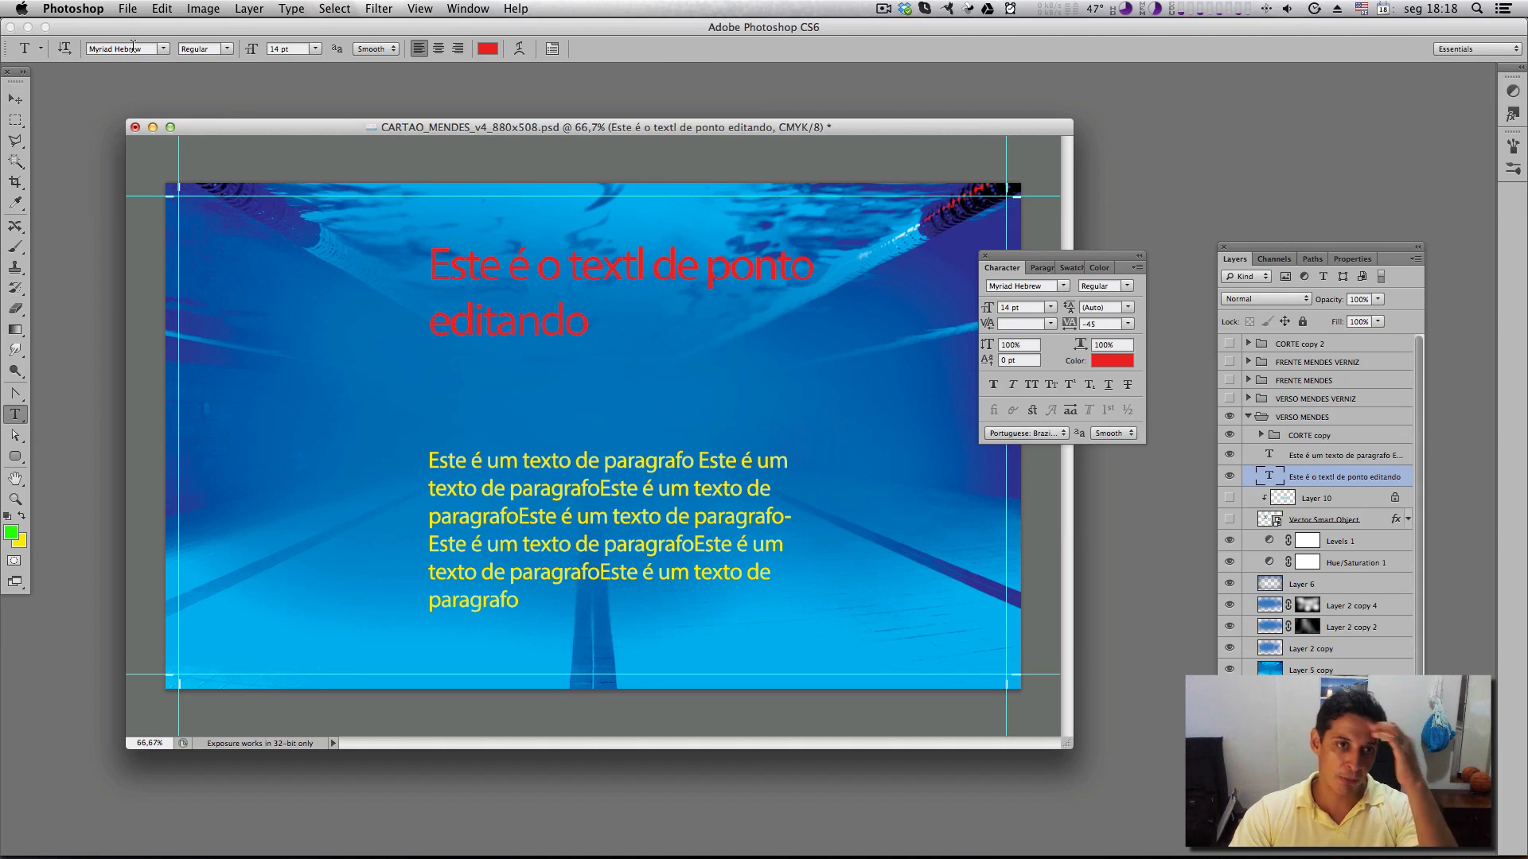
Examine the font family, font style and additional character formatting options available for the red heading
click(230, 49)
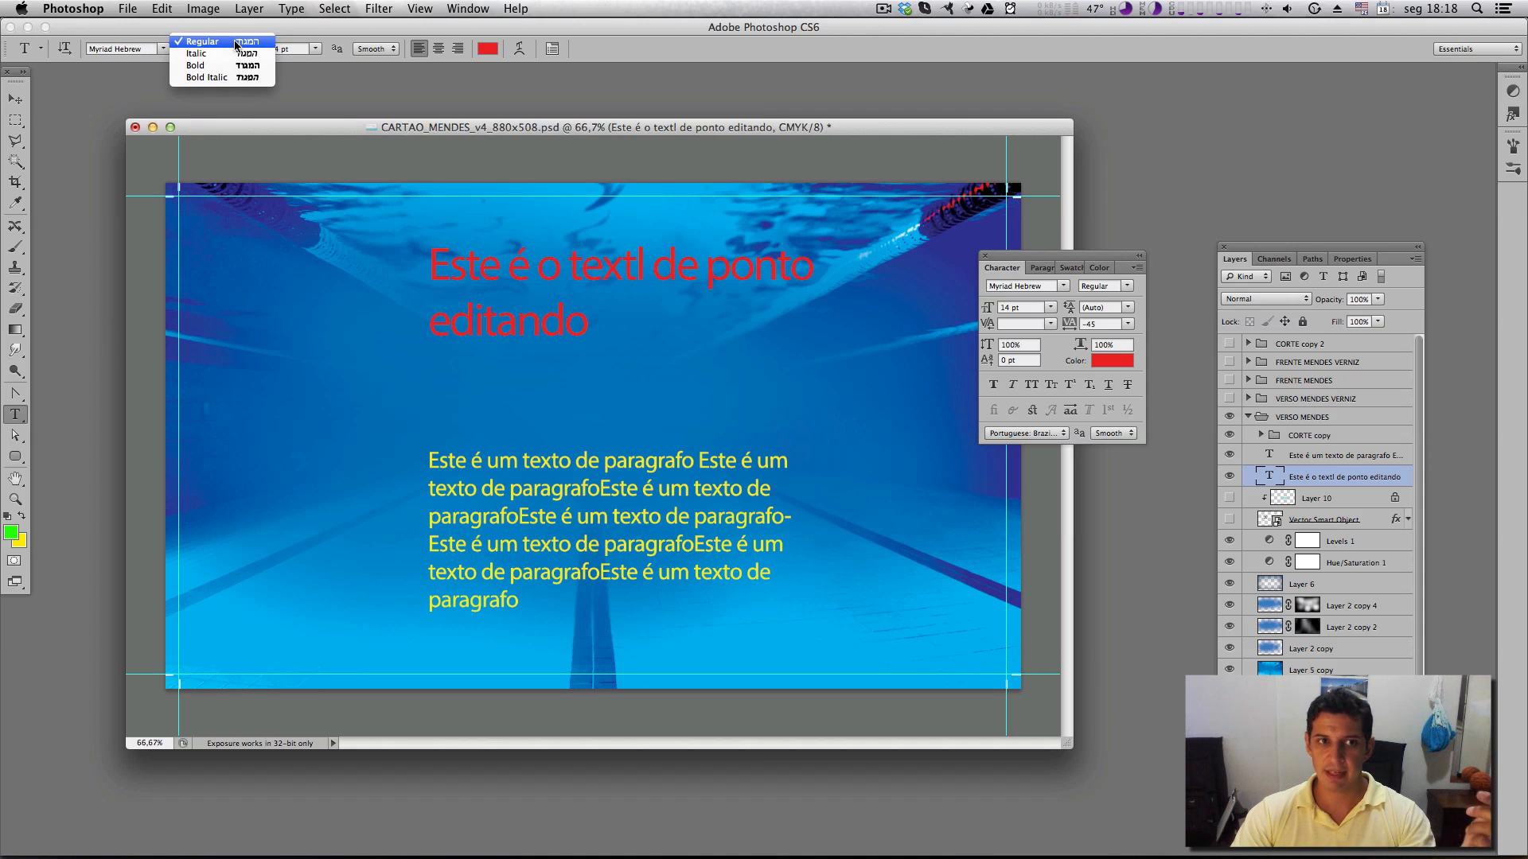
click(205, 40)
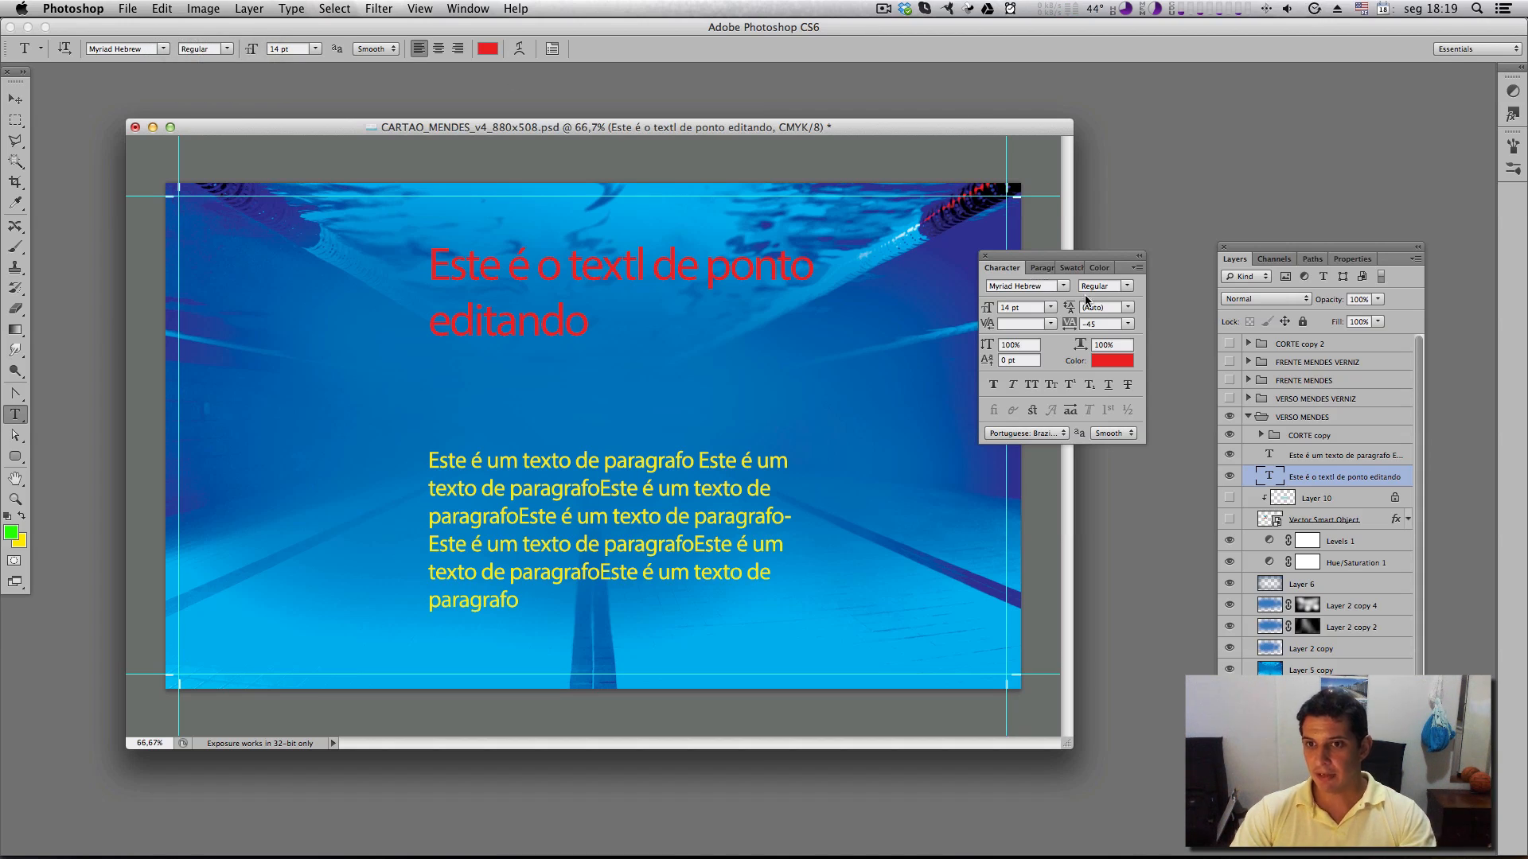
click(1138, 269)
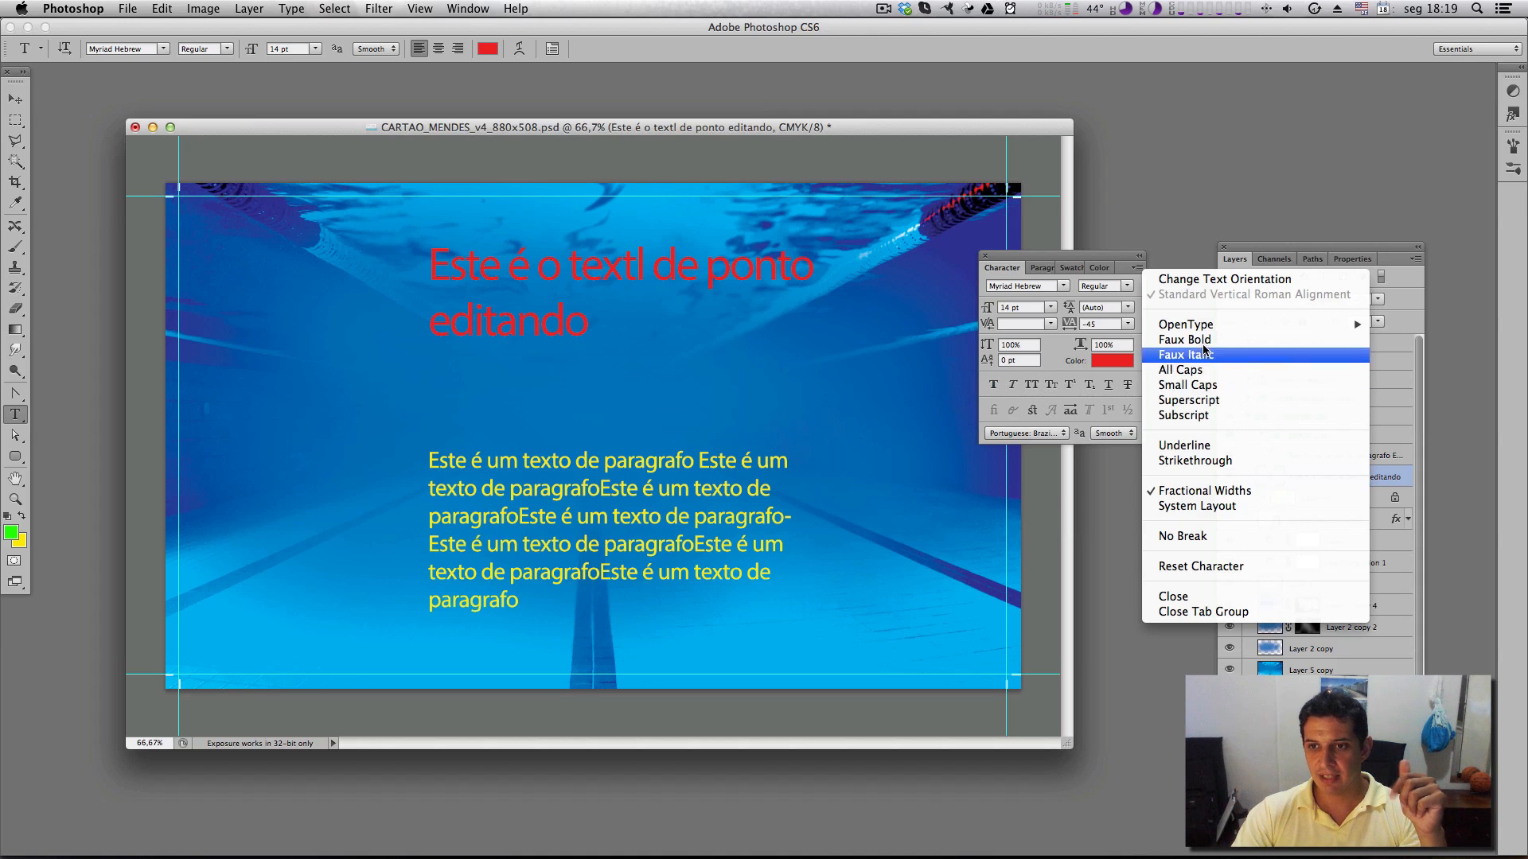
click(1090, 263)
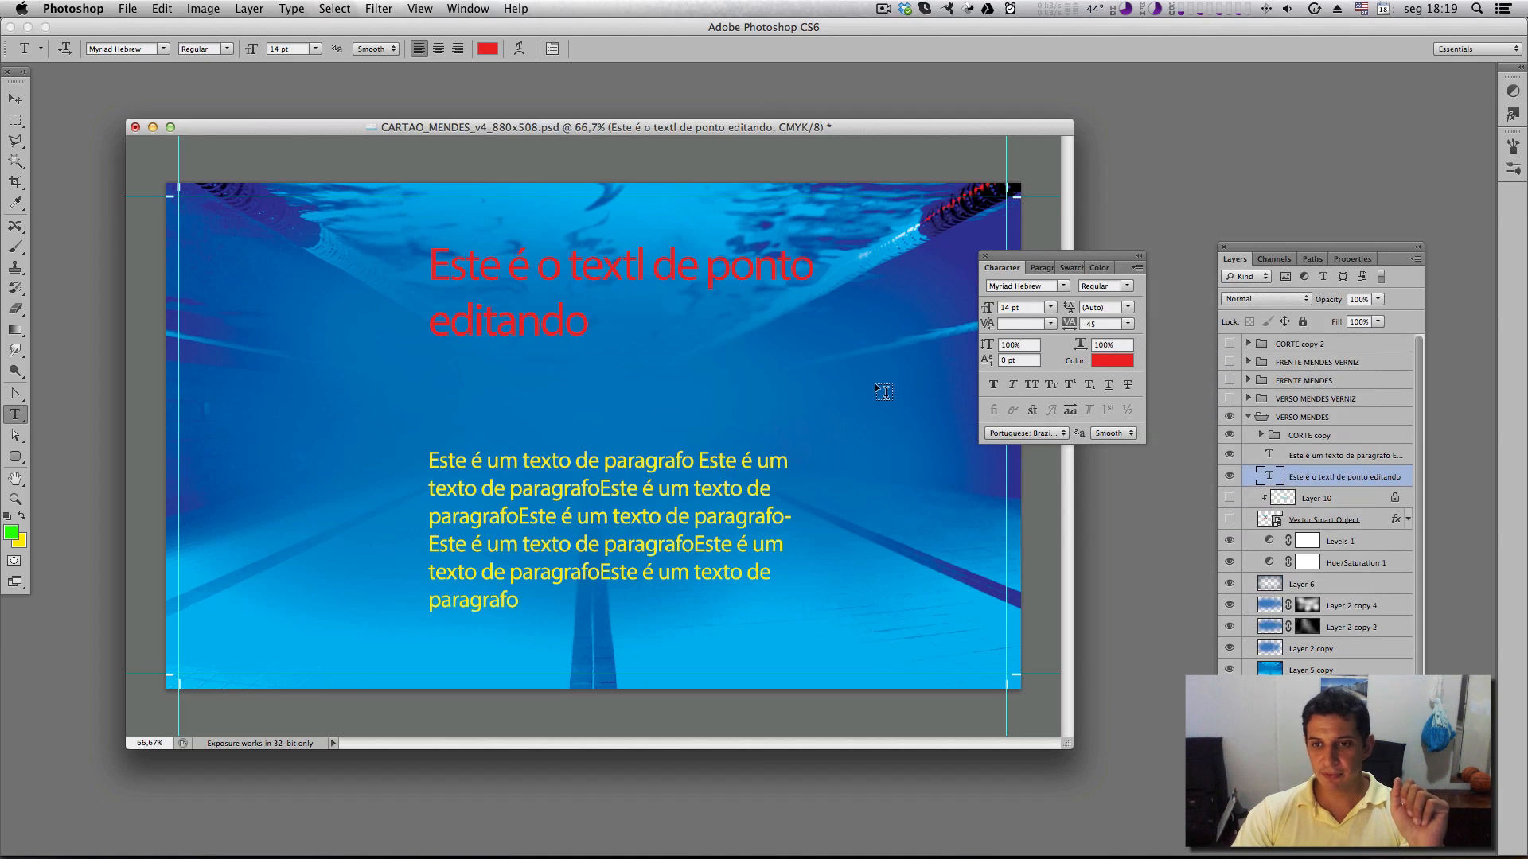
click(1059, 287)
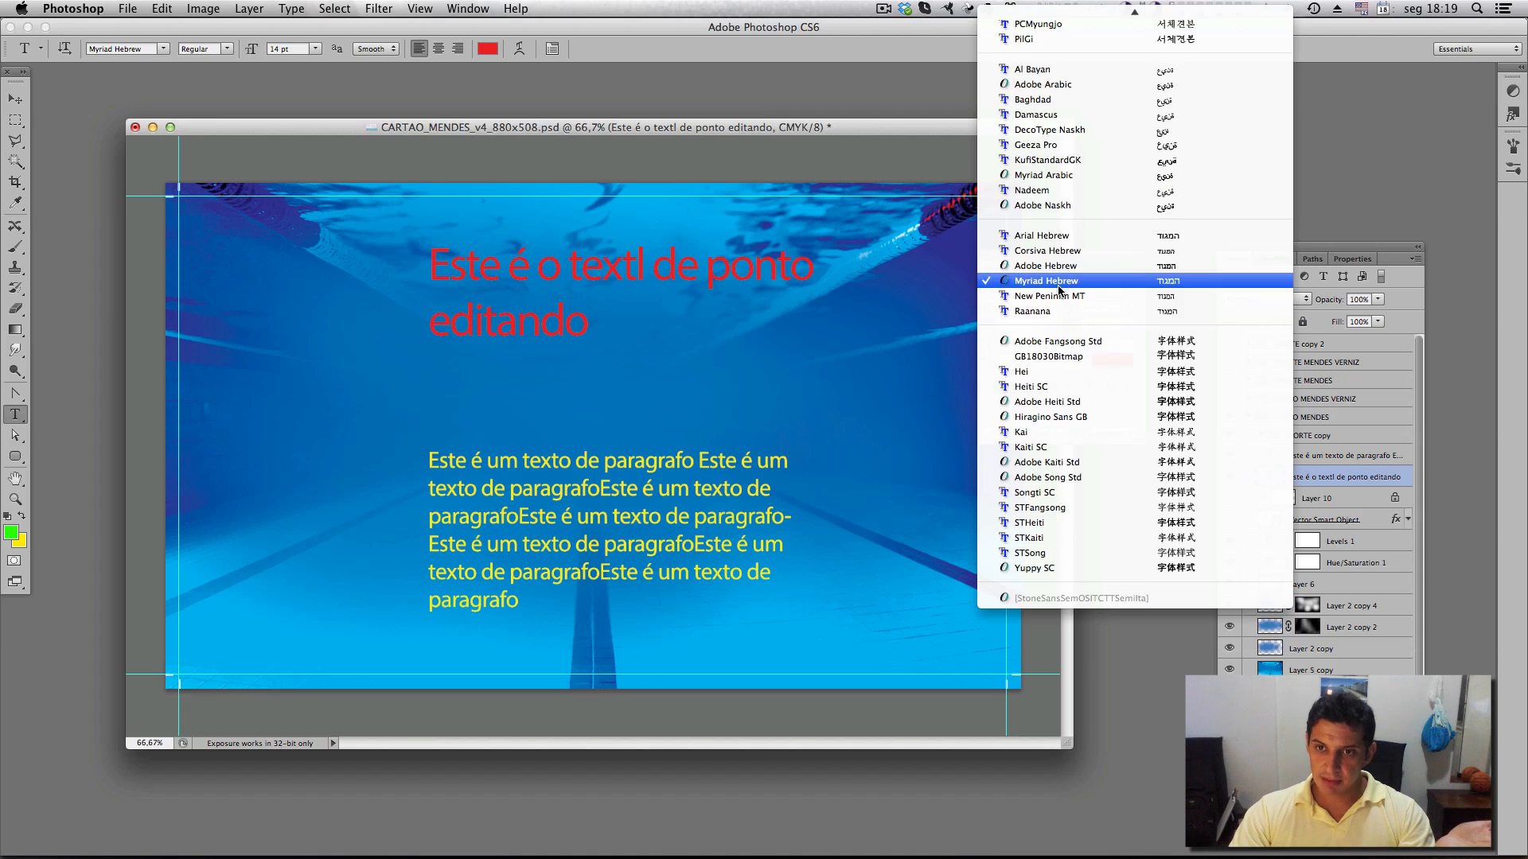
click(891, 376)
click(1129, 288)
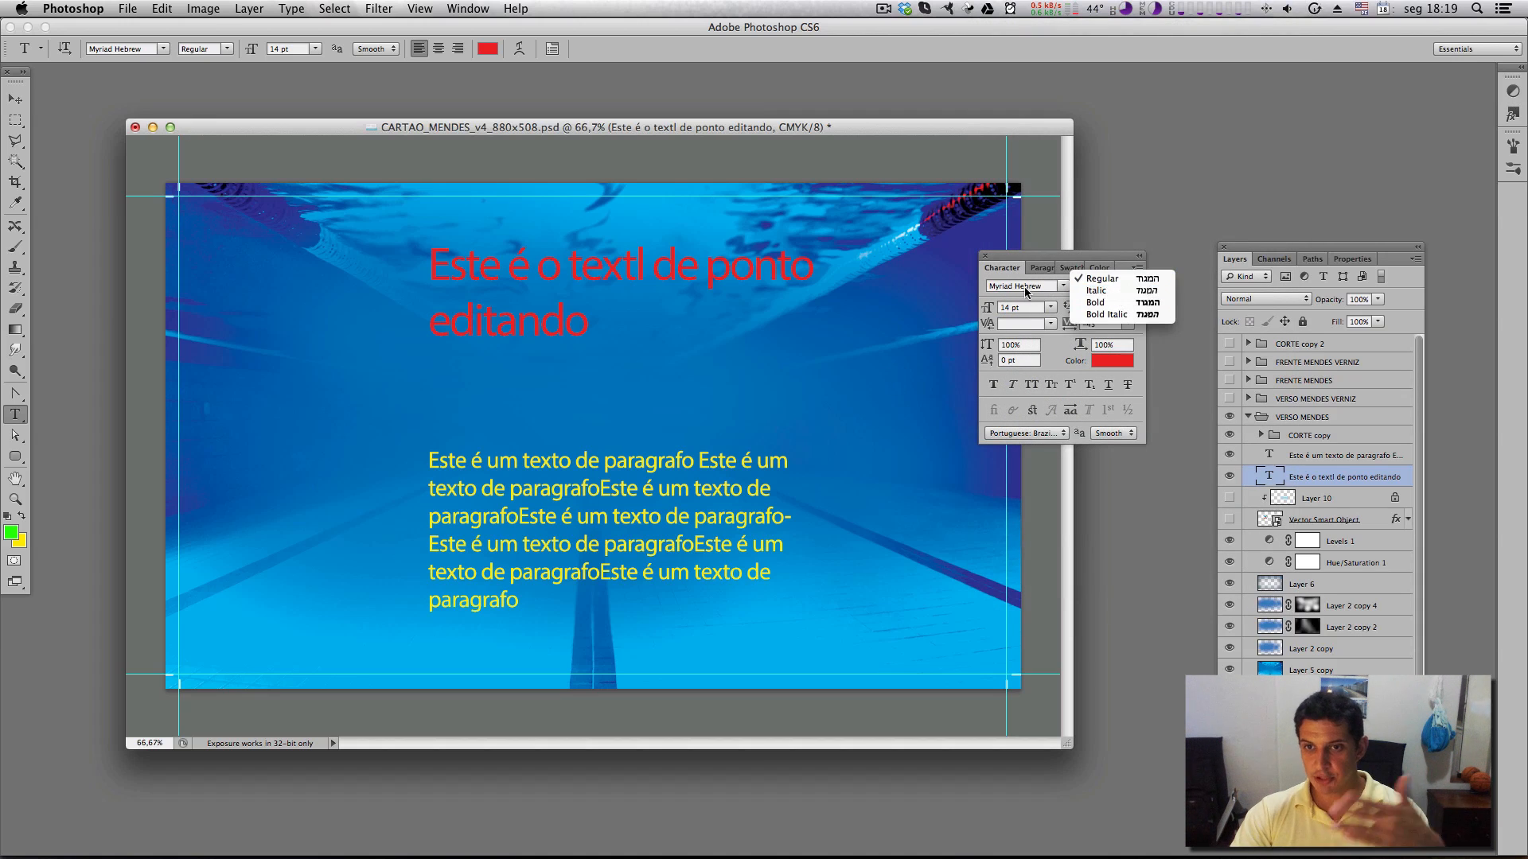
click(1034, 269)
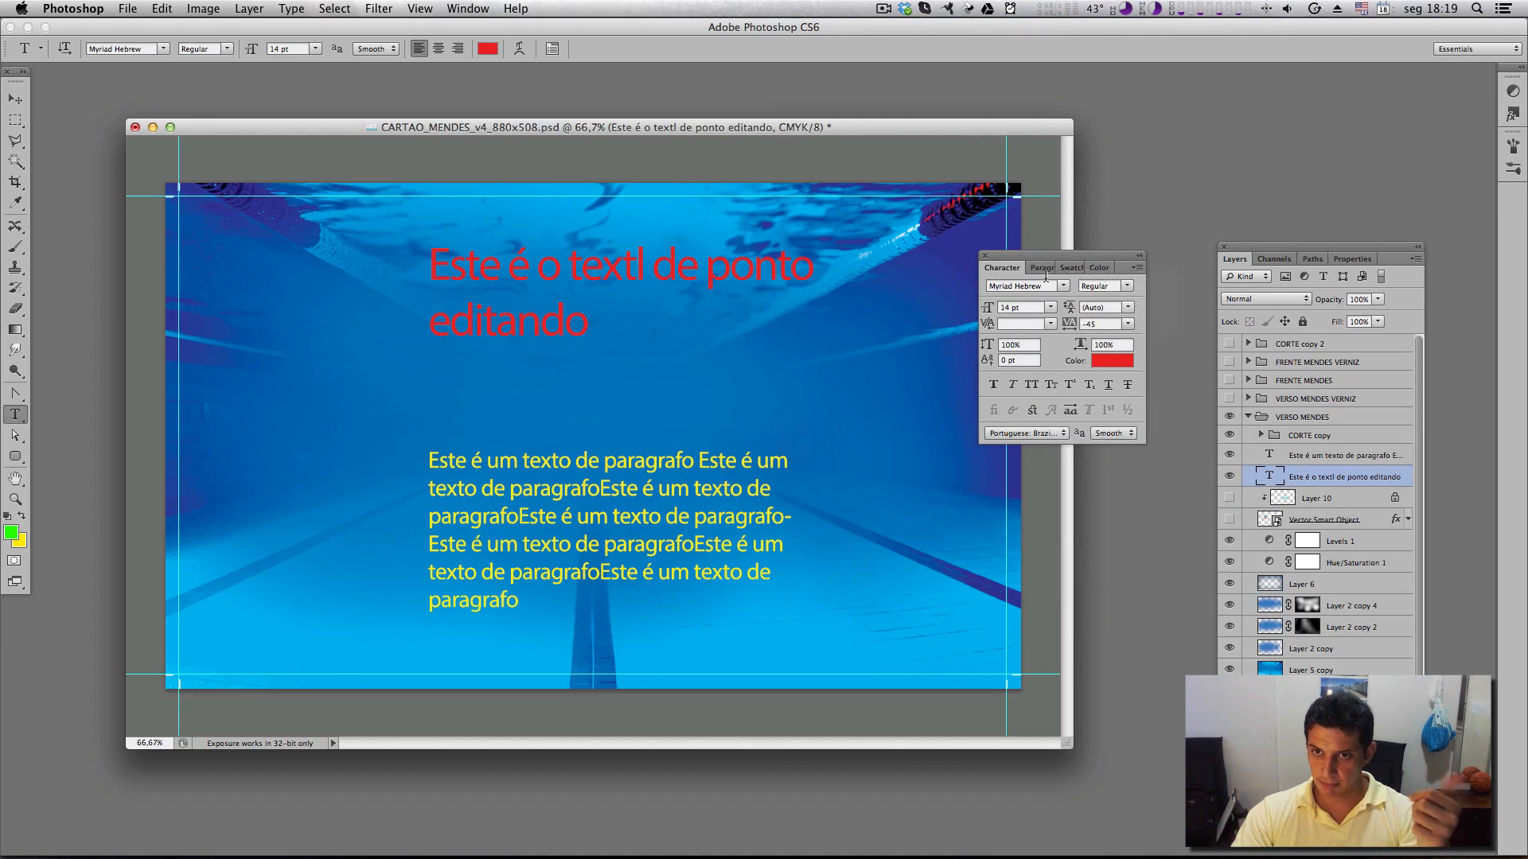
Turn off hyphenation in the paragraph settings for the yellow paragraph text
click(1049, 271)
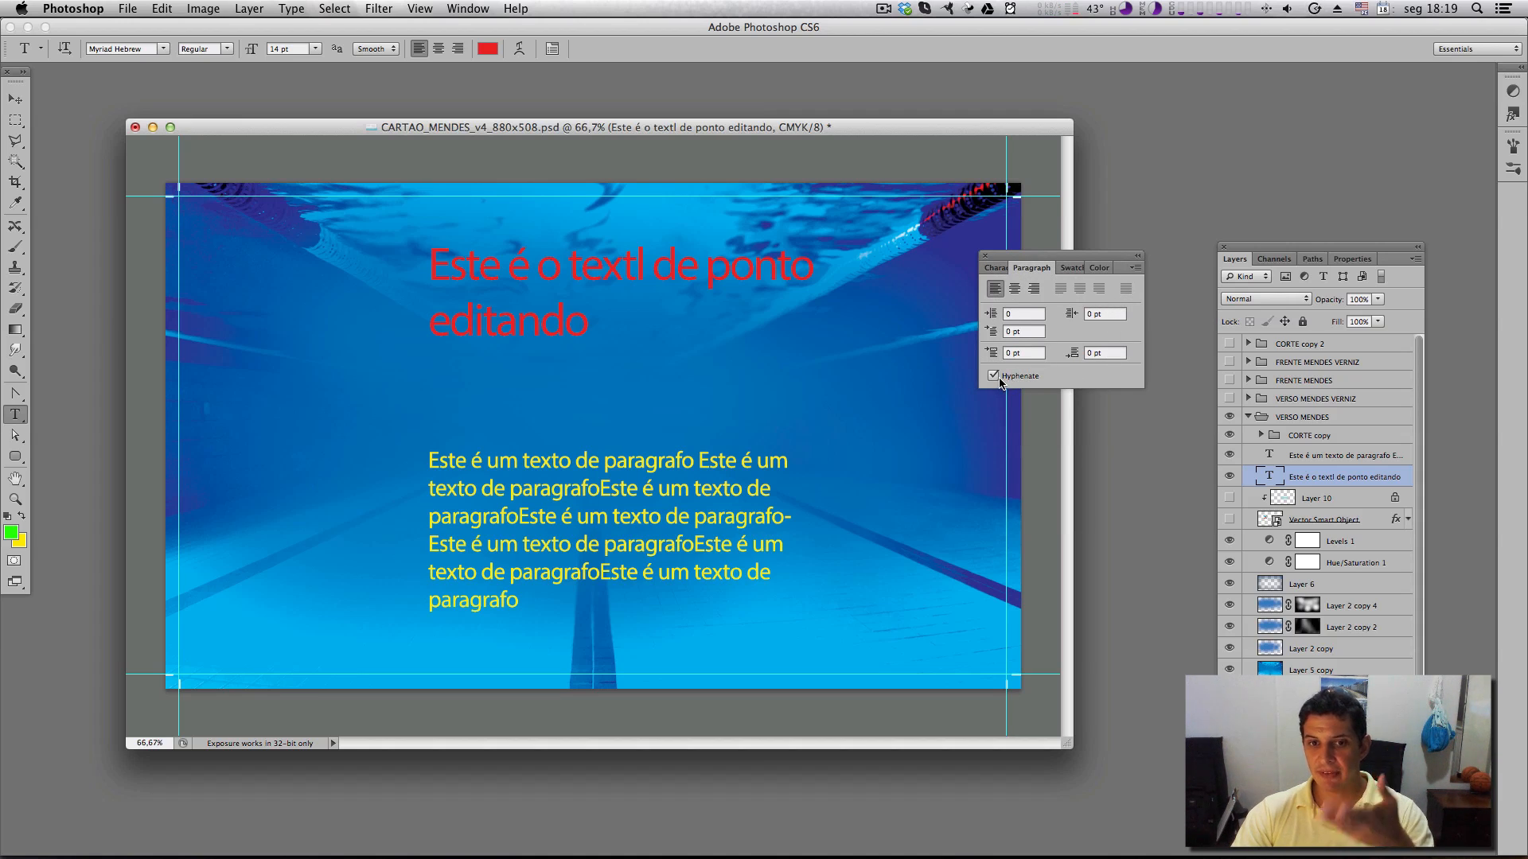
click(711, 498)
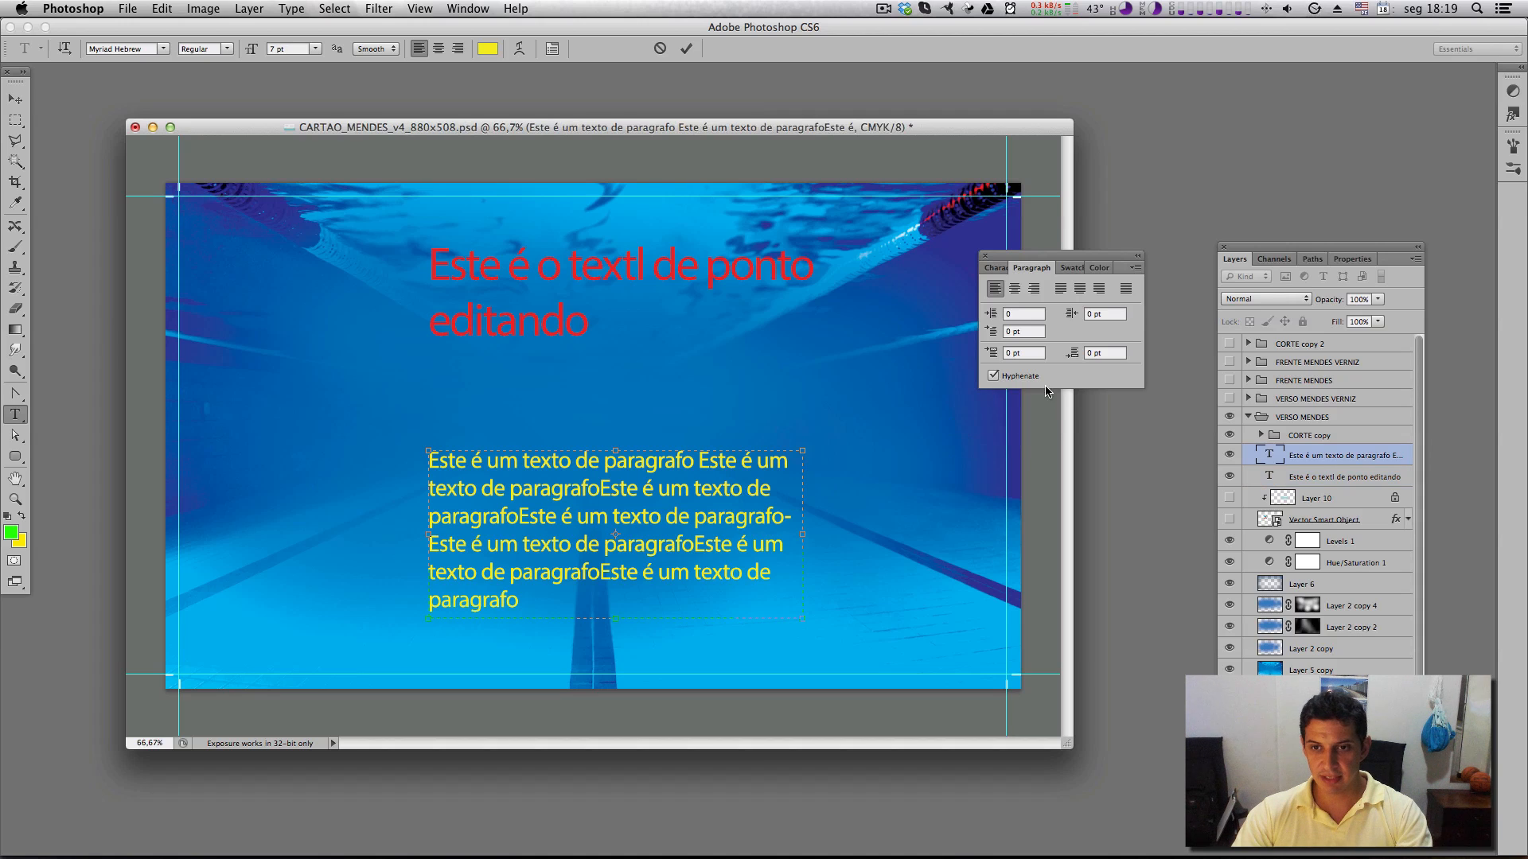
click(994, 376)
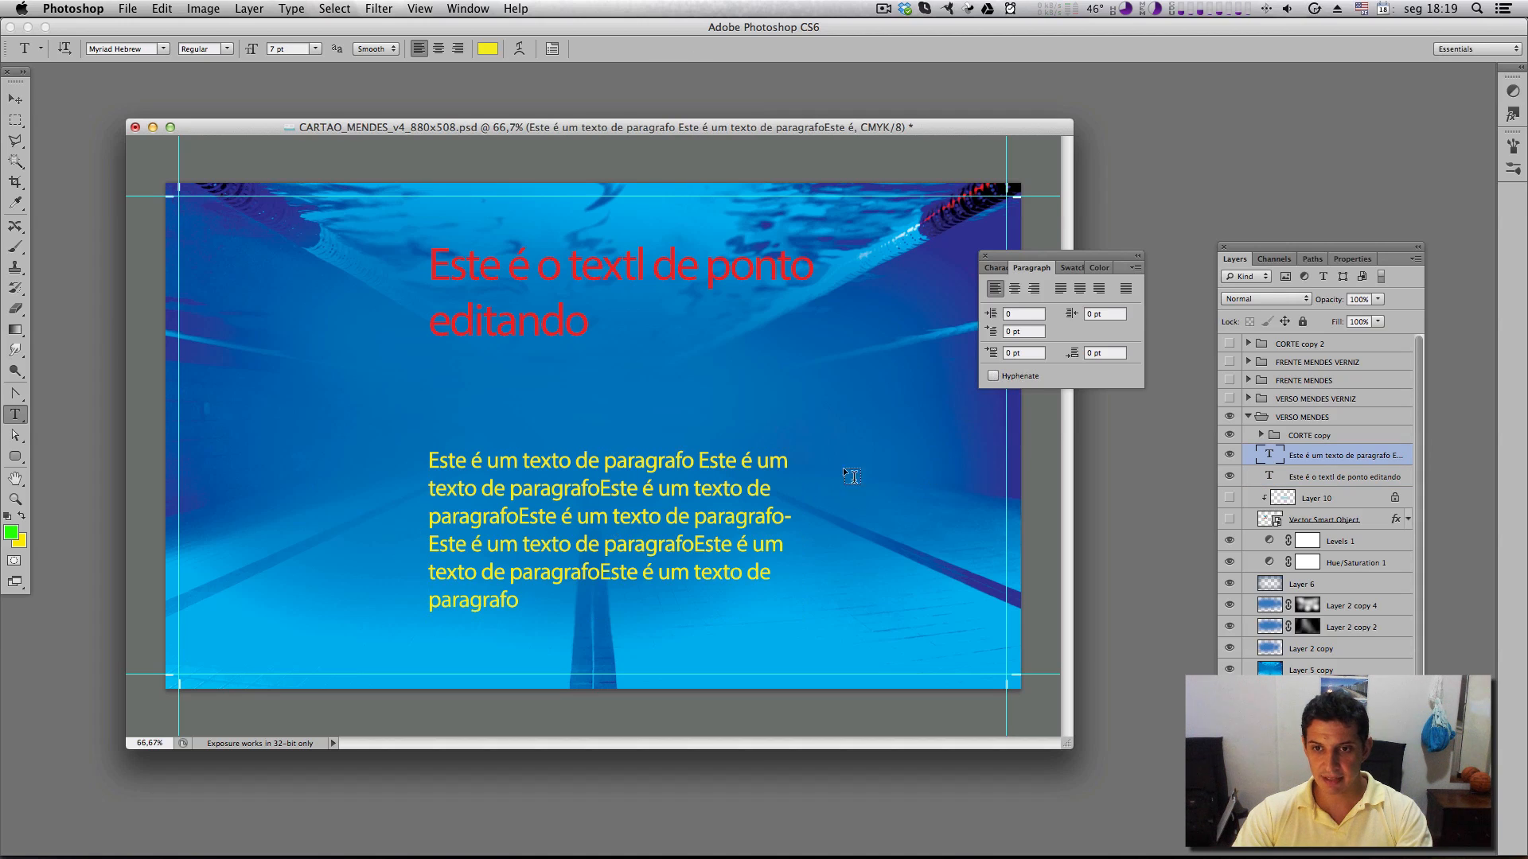
click(690, 519)
key(super+a)
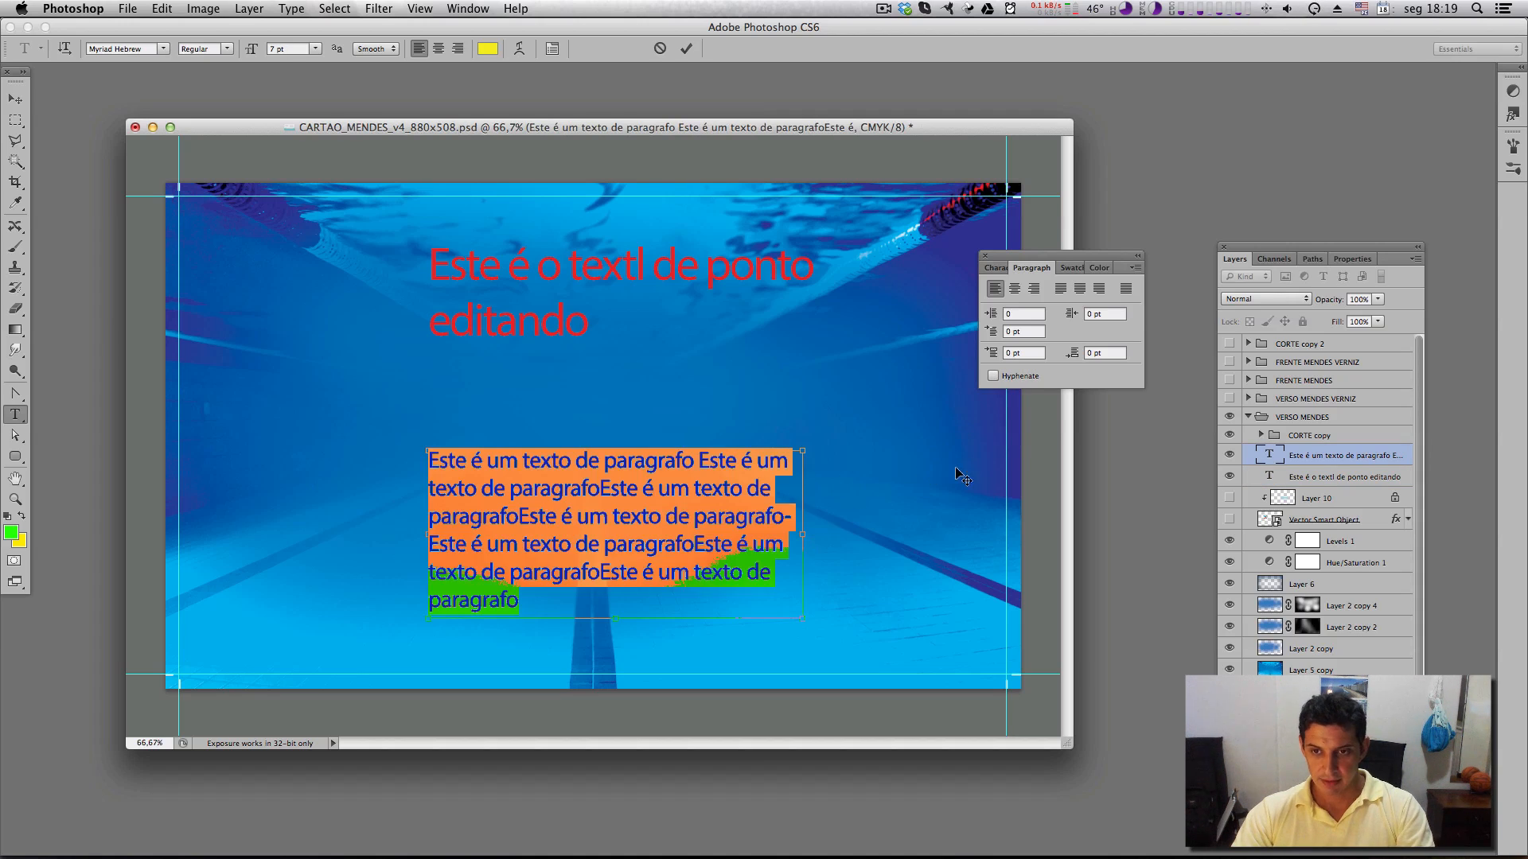
click(994, 377)
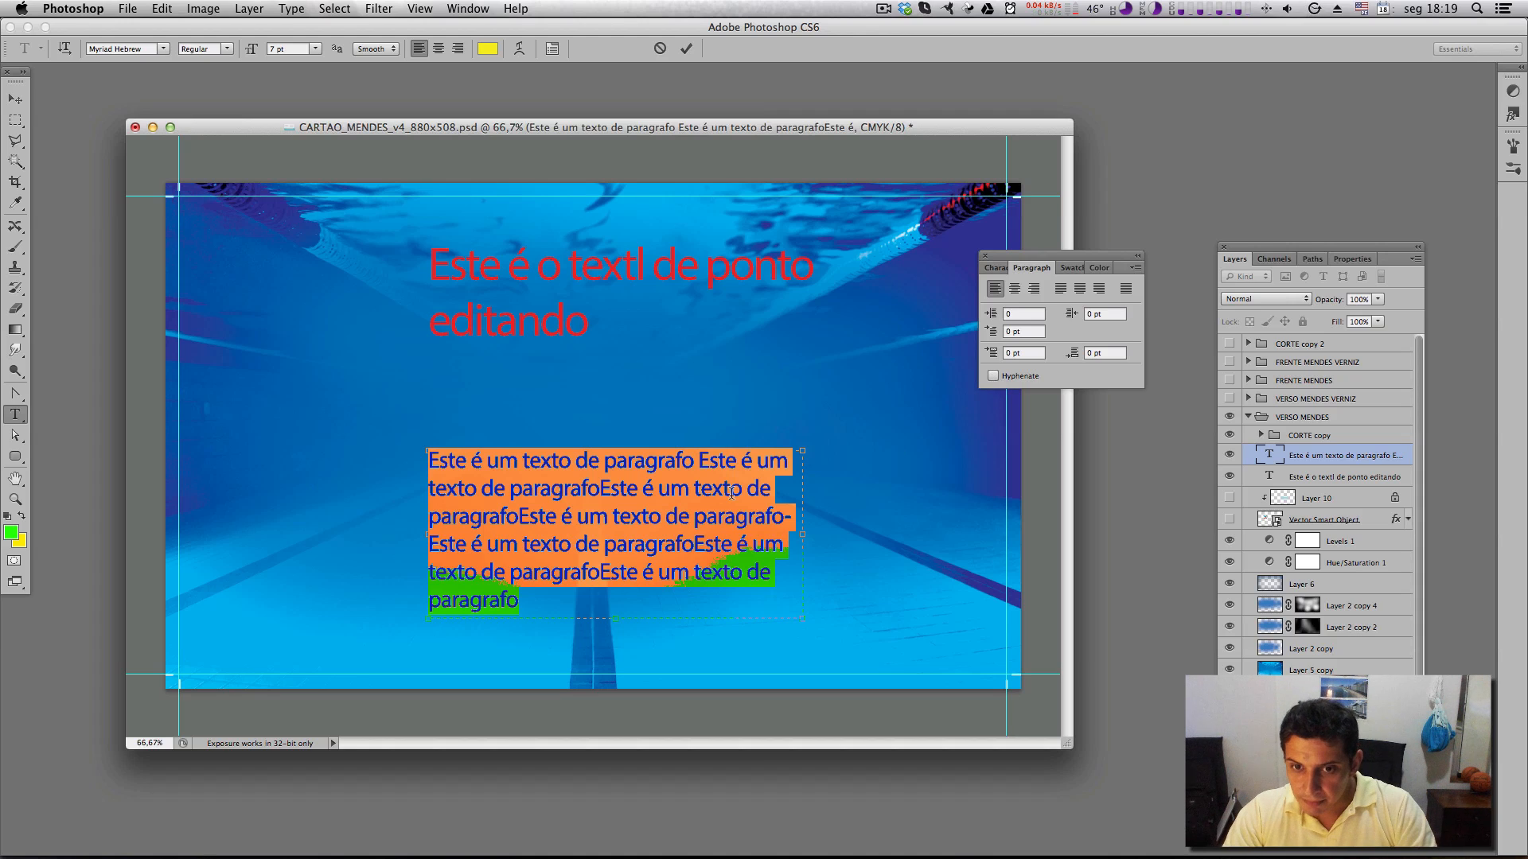
Widen the yellow paragraph's text box until it ends close to the card's right-hand guide
click(783, 571)
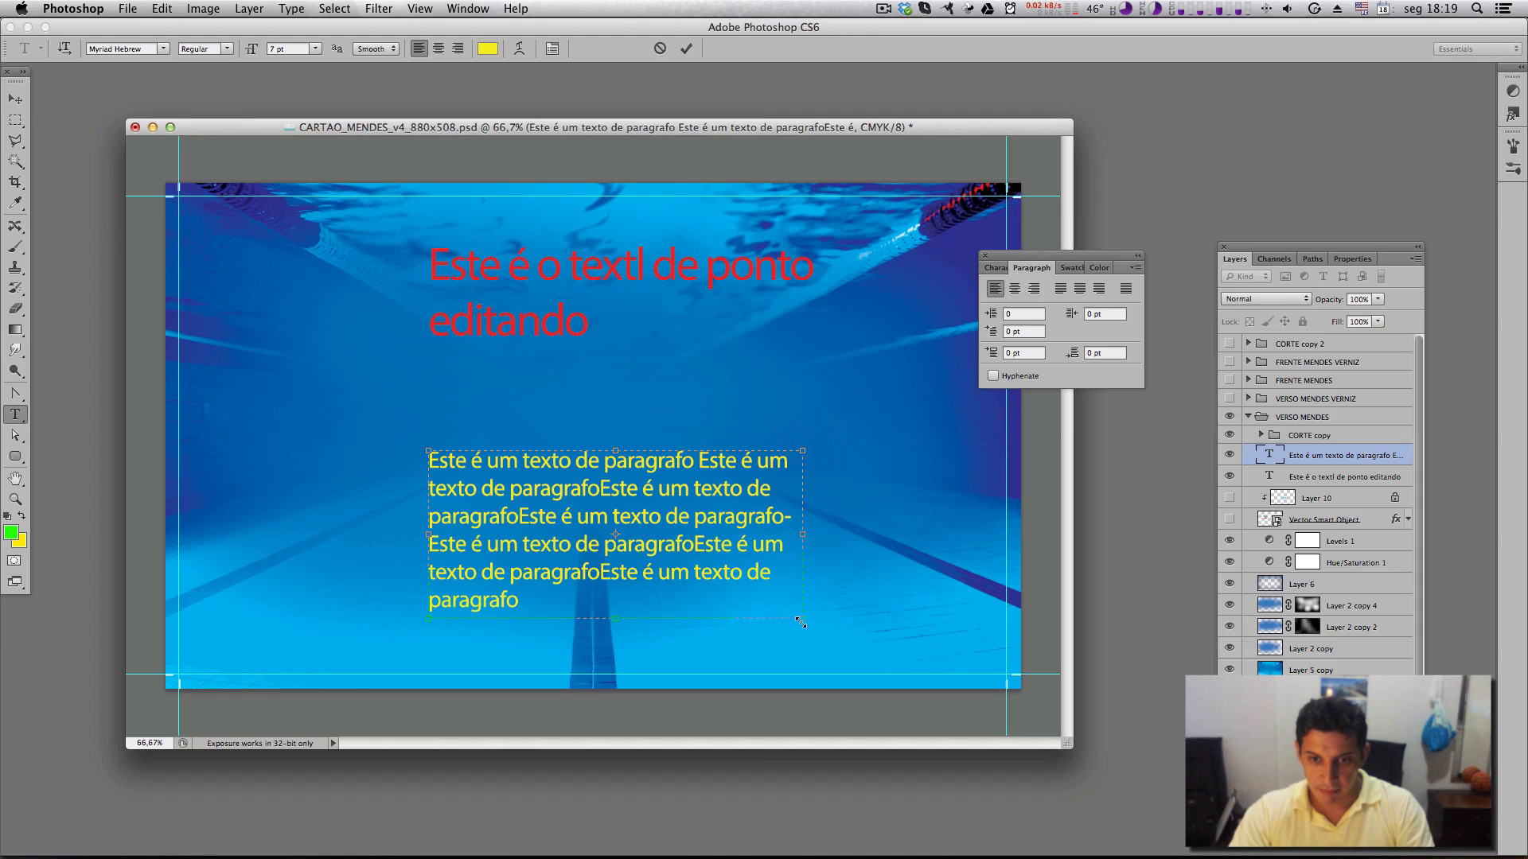
drag(800, 621, 832, 616)
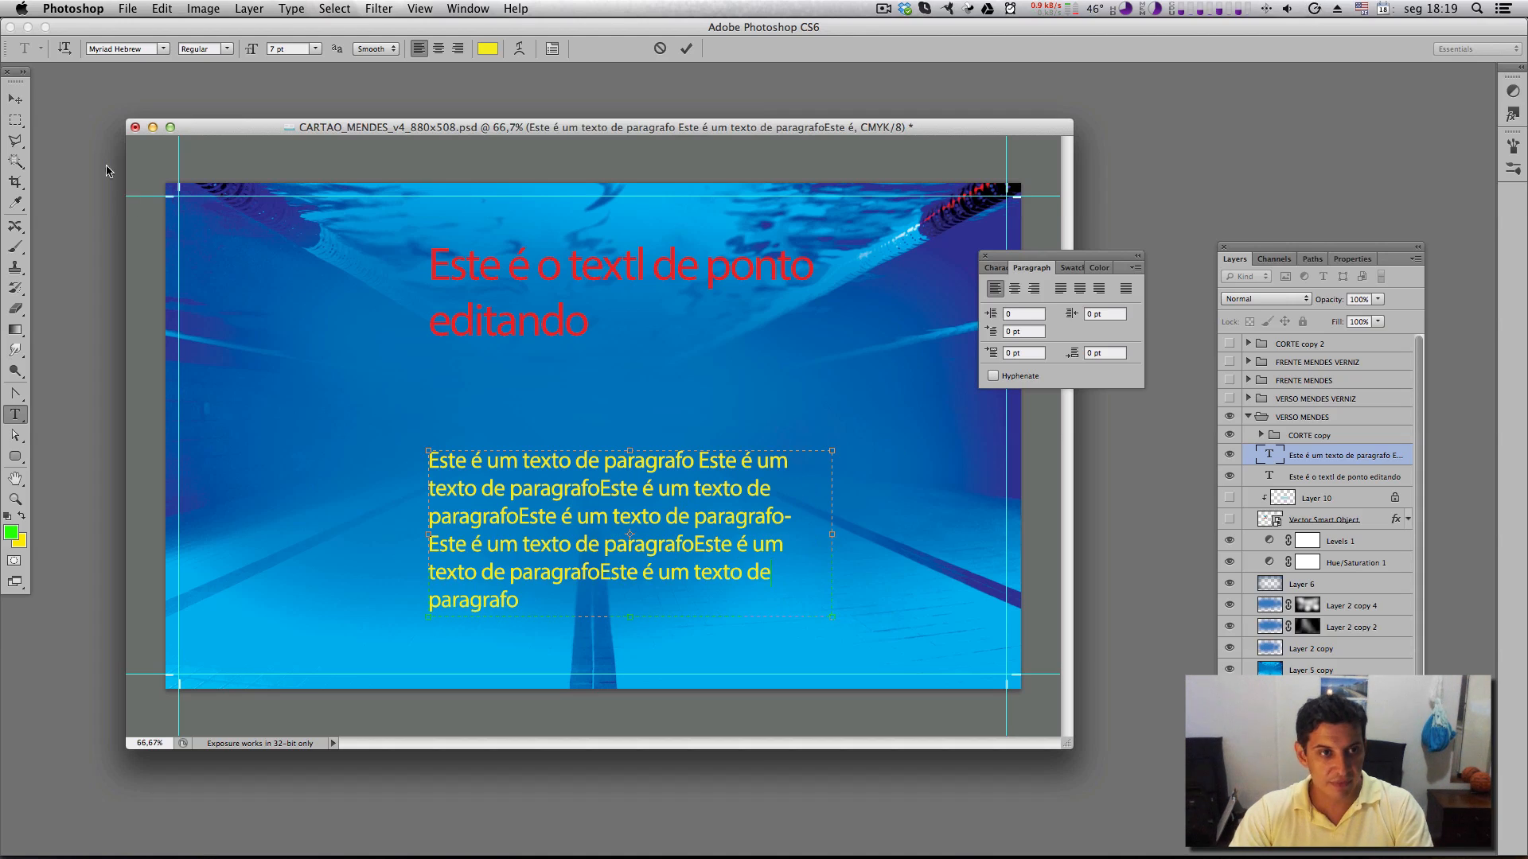
click(15, 99)
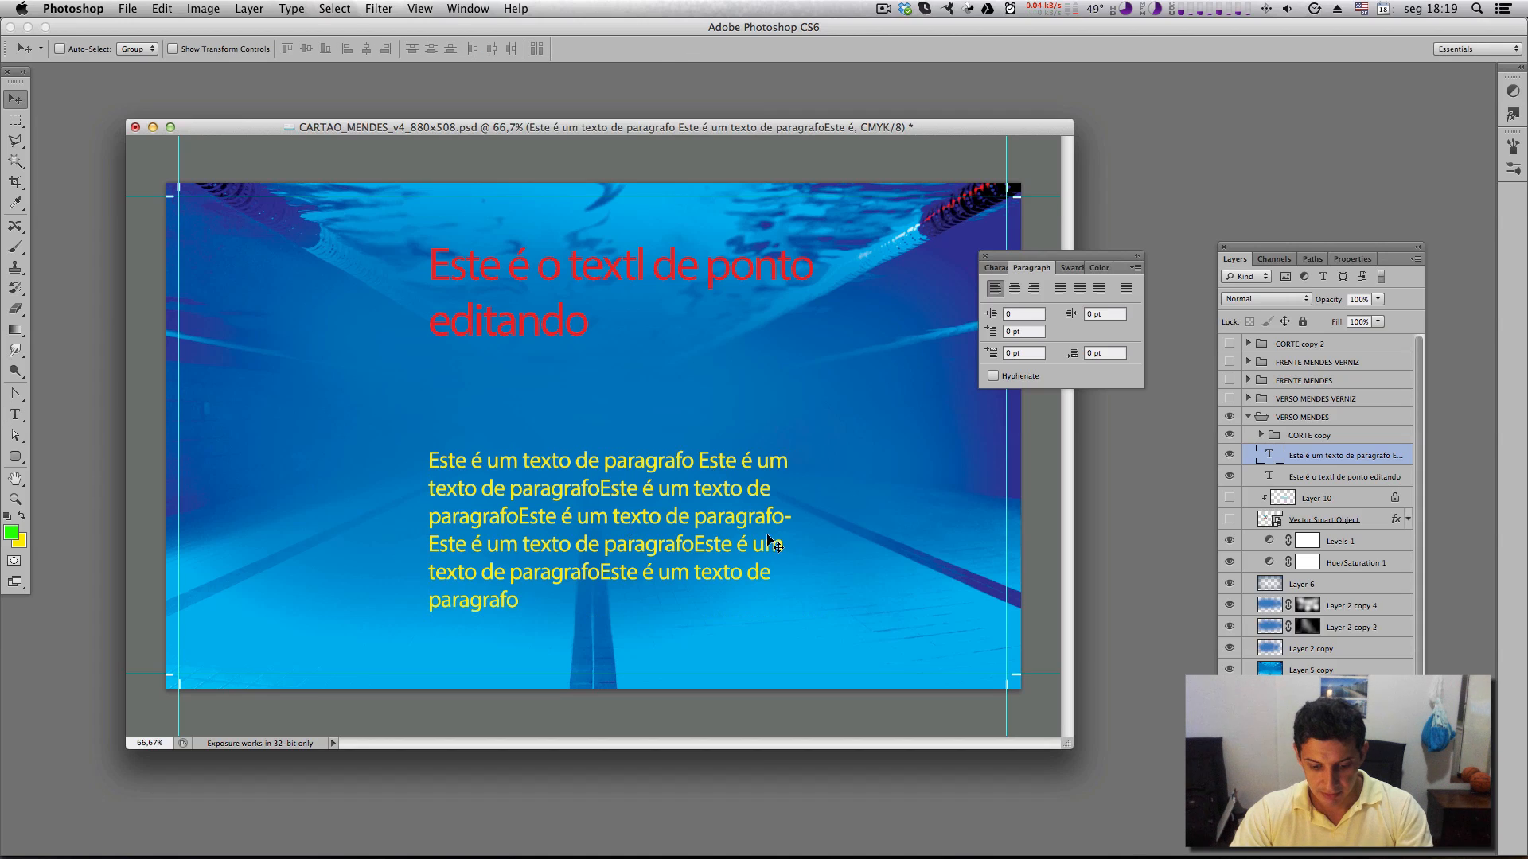
double_click(780, 557)
drag(830, 615, 944, 639)
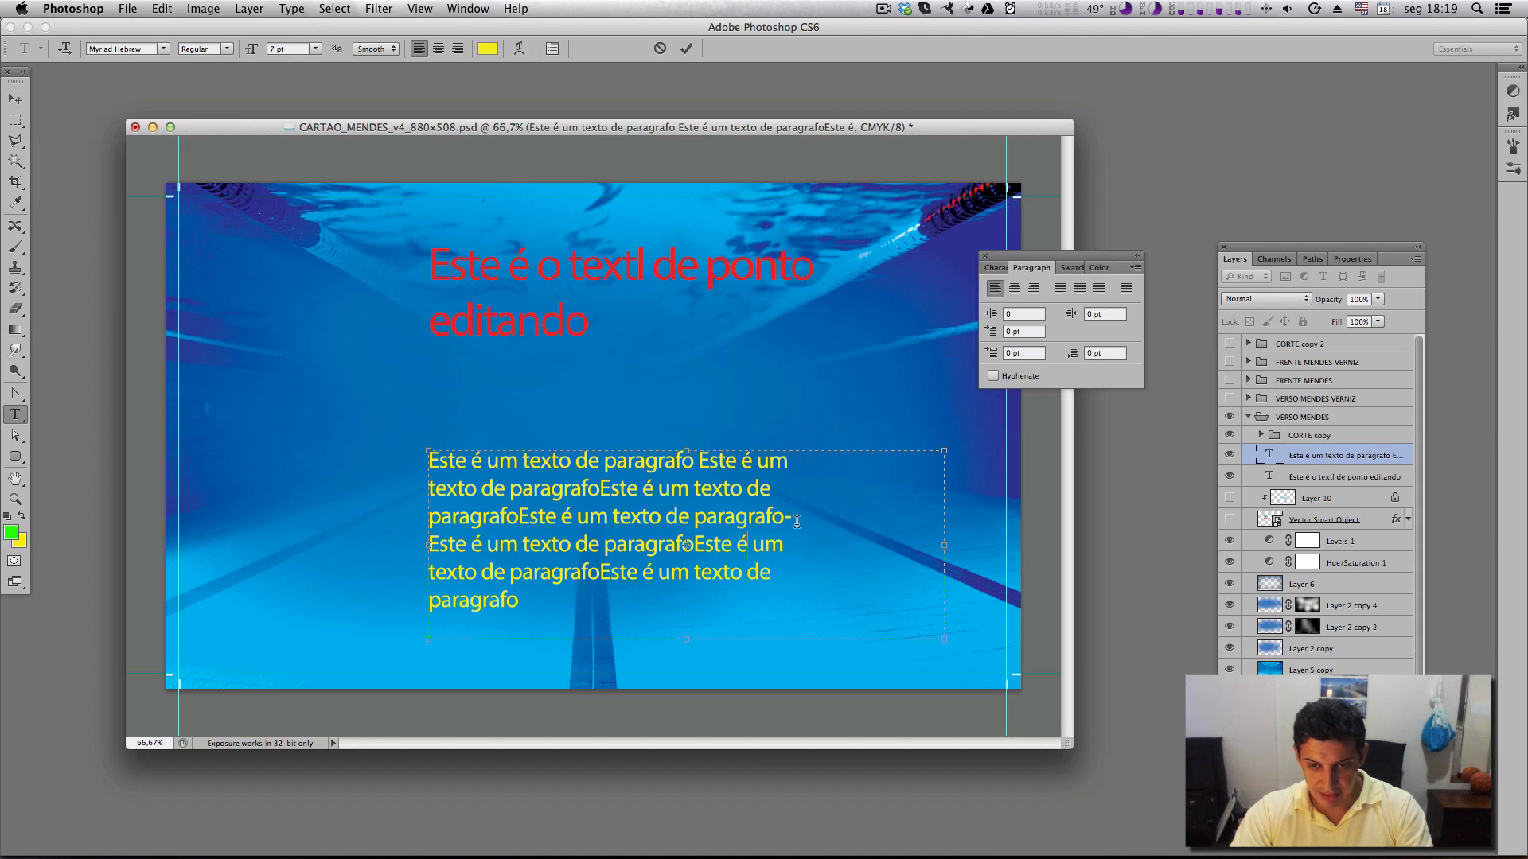
Delete the hyphen after "paragrafo" at the end of the yellow paragraph's third line and commit the text edit
click(786, 520)
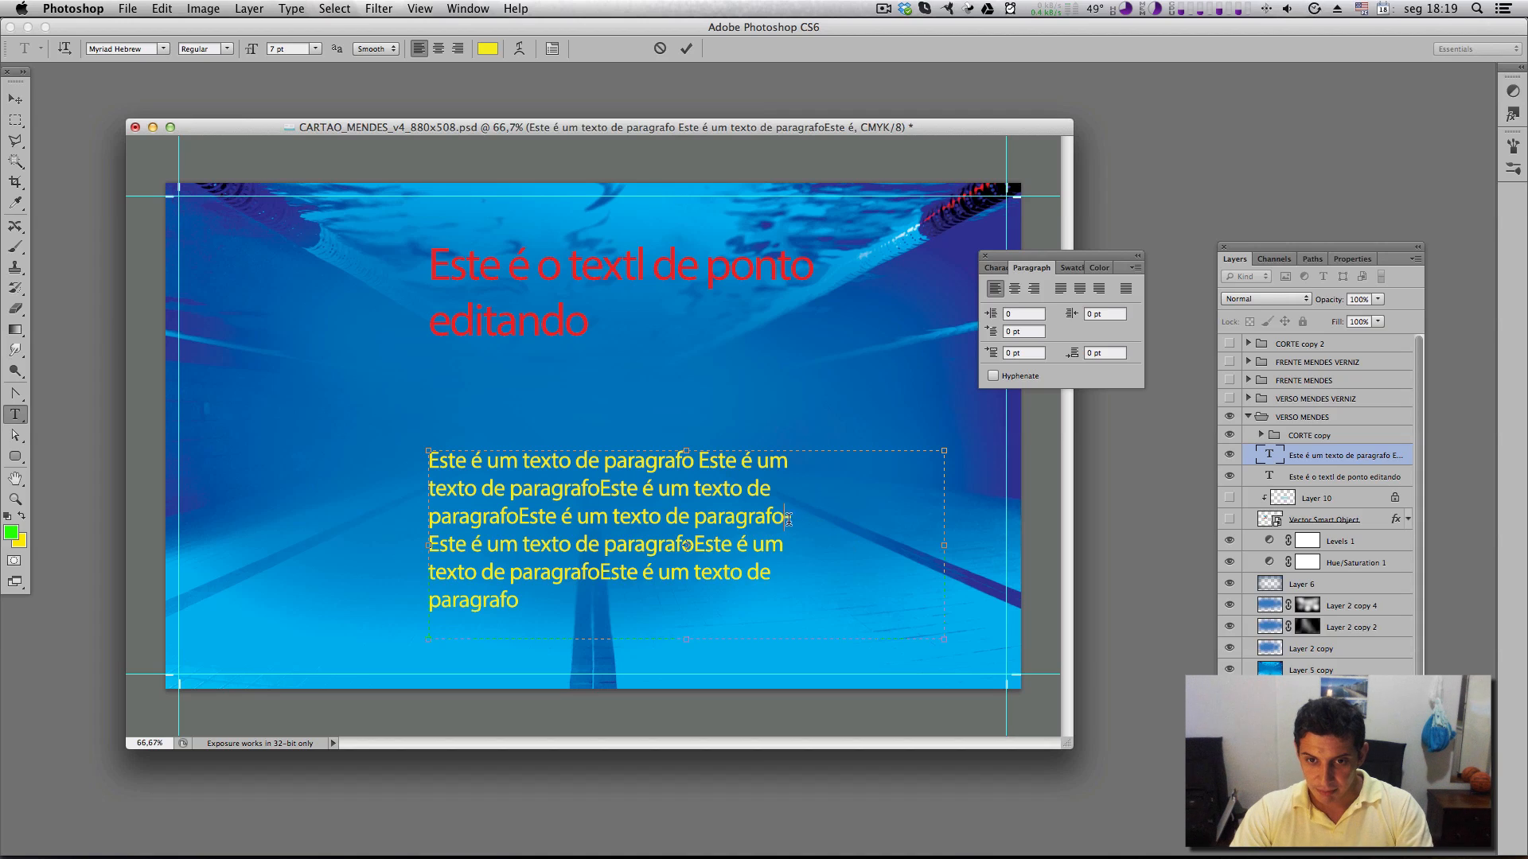
drag(788, 518, 847, 539)
text(-)
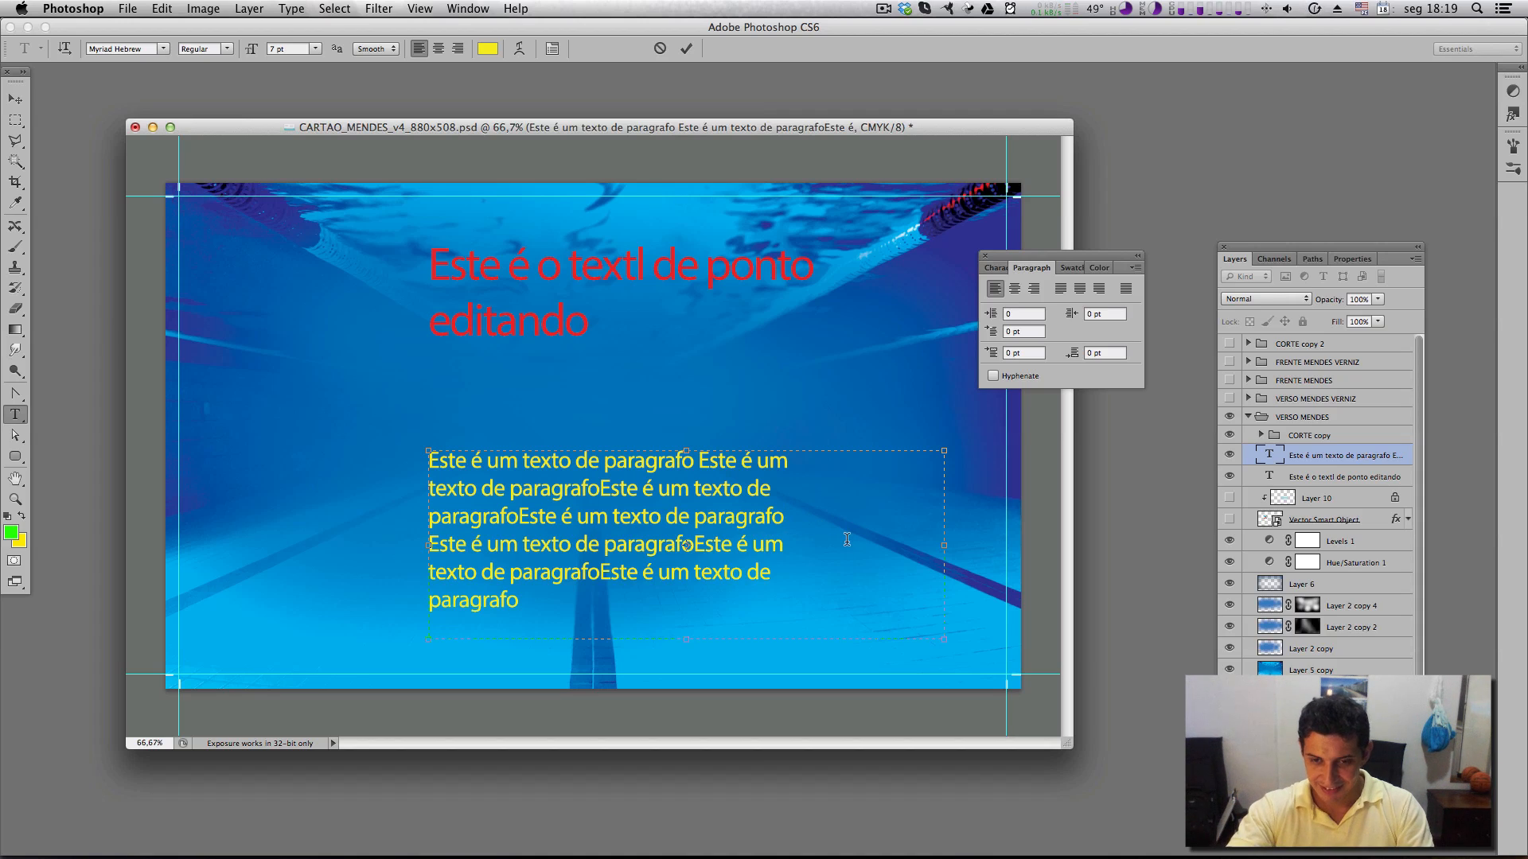
key(super+Return)
Try narrowing the yellow paragraph's text box to reflow its lines without hyphenation, and cancel the edit
click(730, 549)
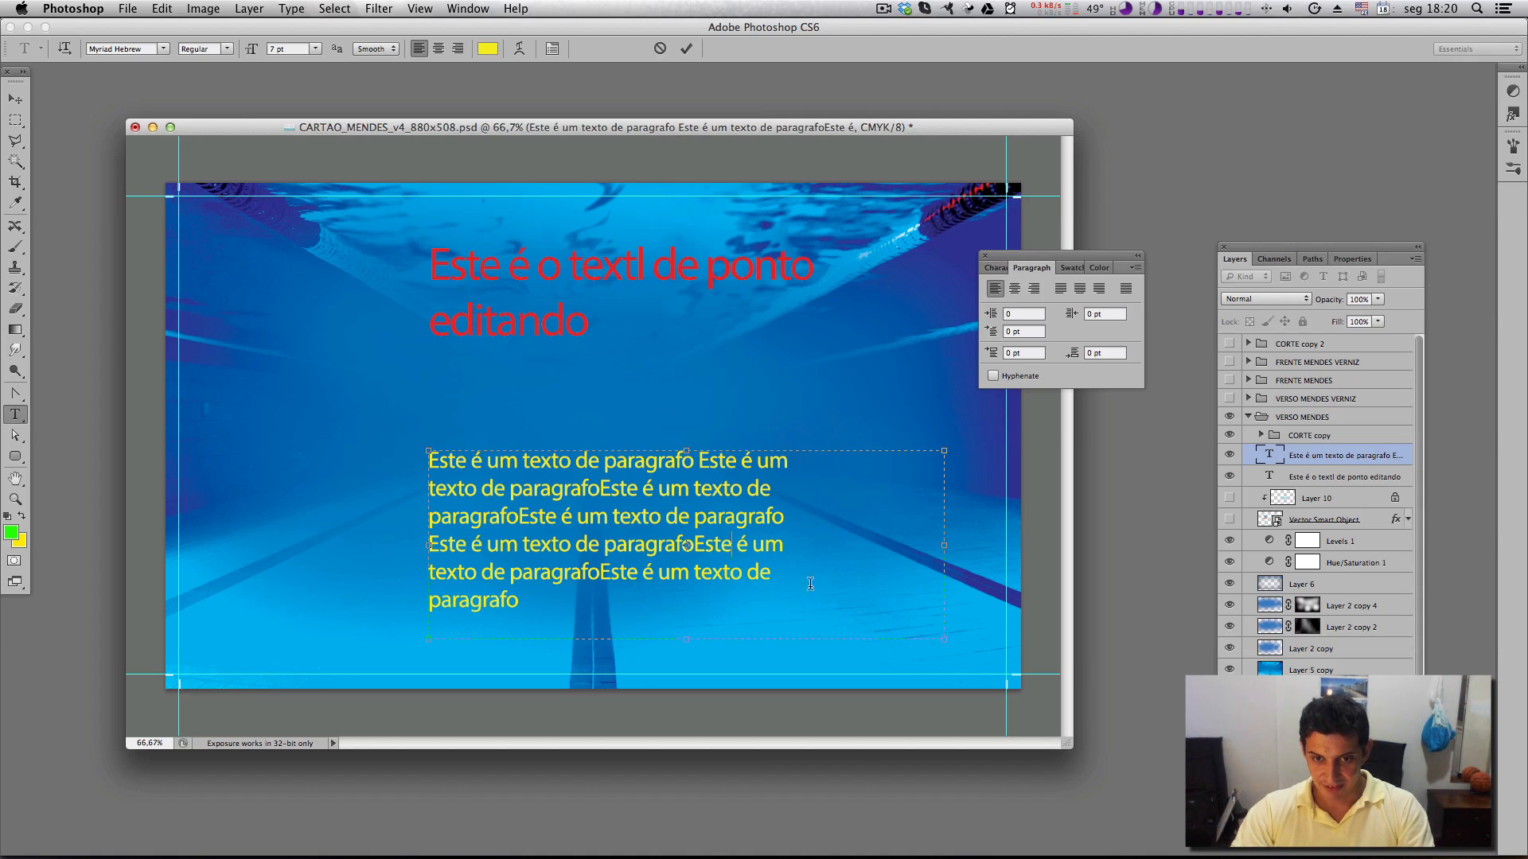
drag(947, 646, 681, 631)
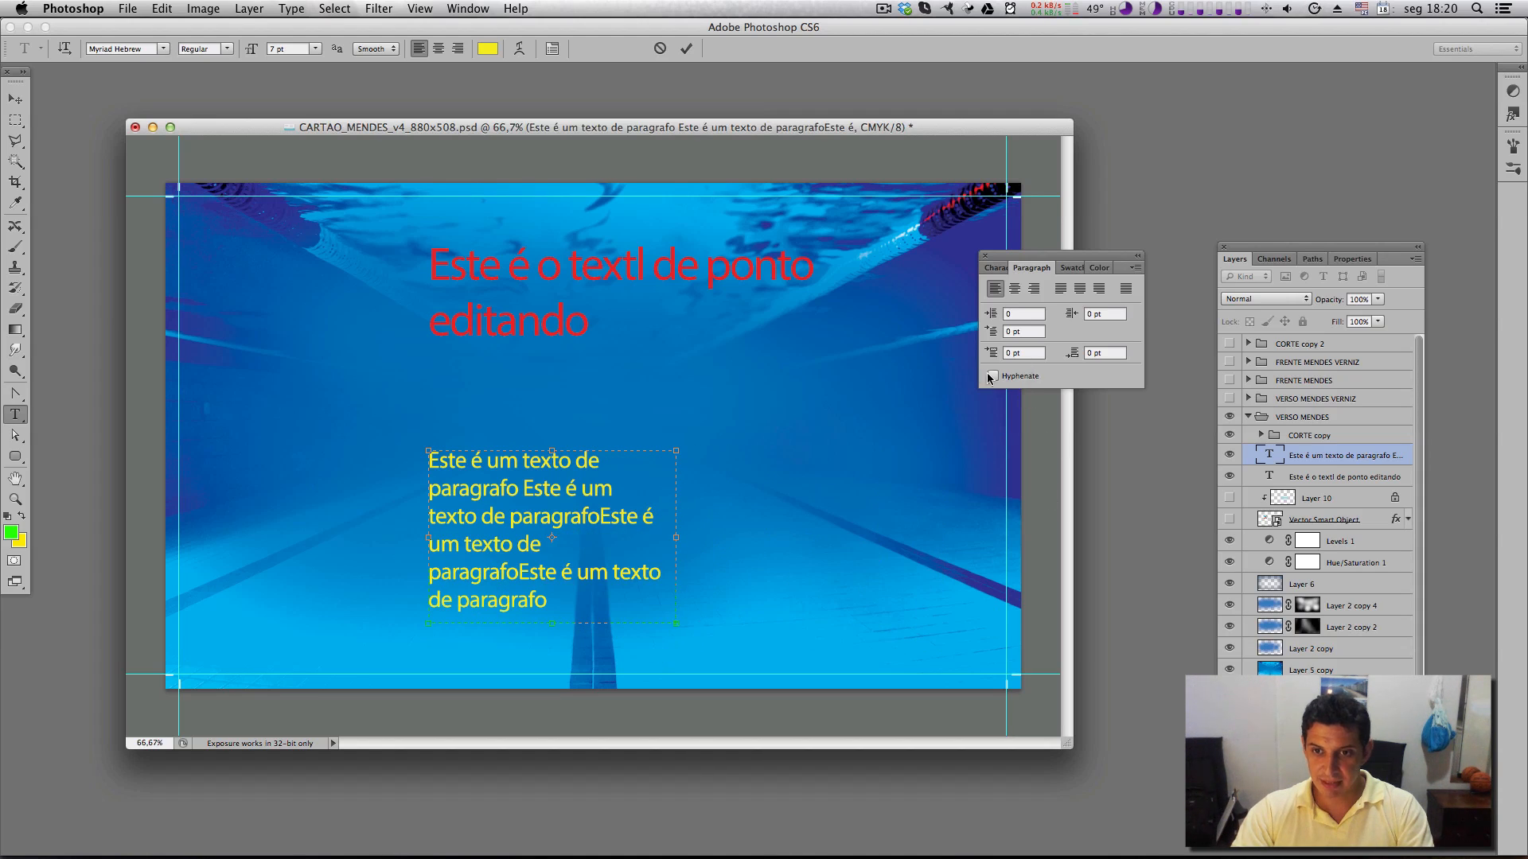
key(Escape)
Turn on hyphenation for the yellow paragraph and narrow its text box to reflow the lines
click(766, 520)
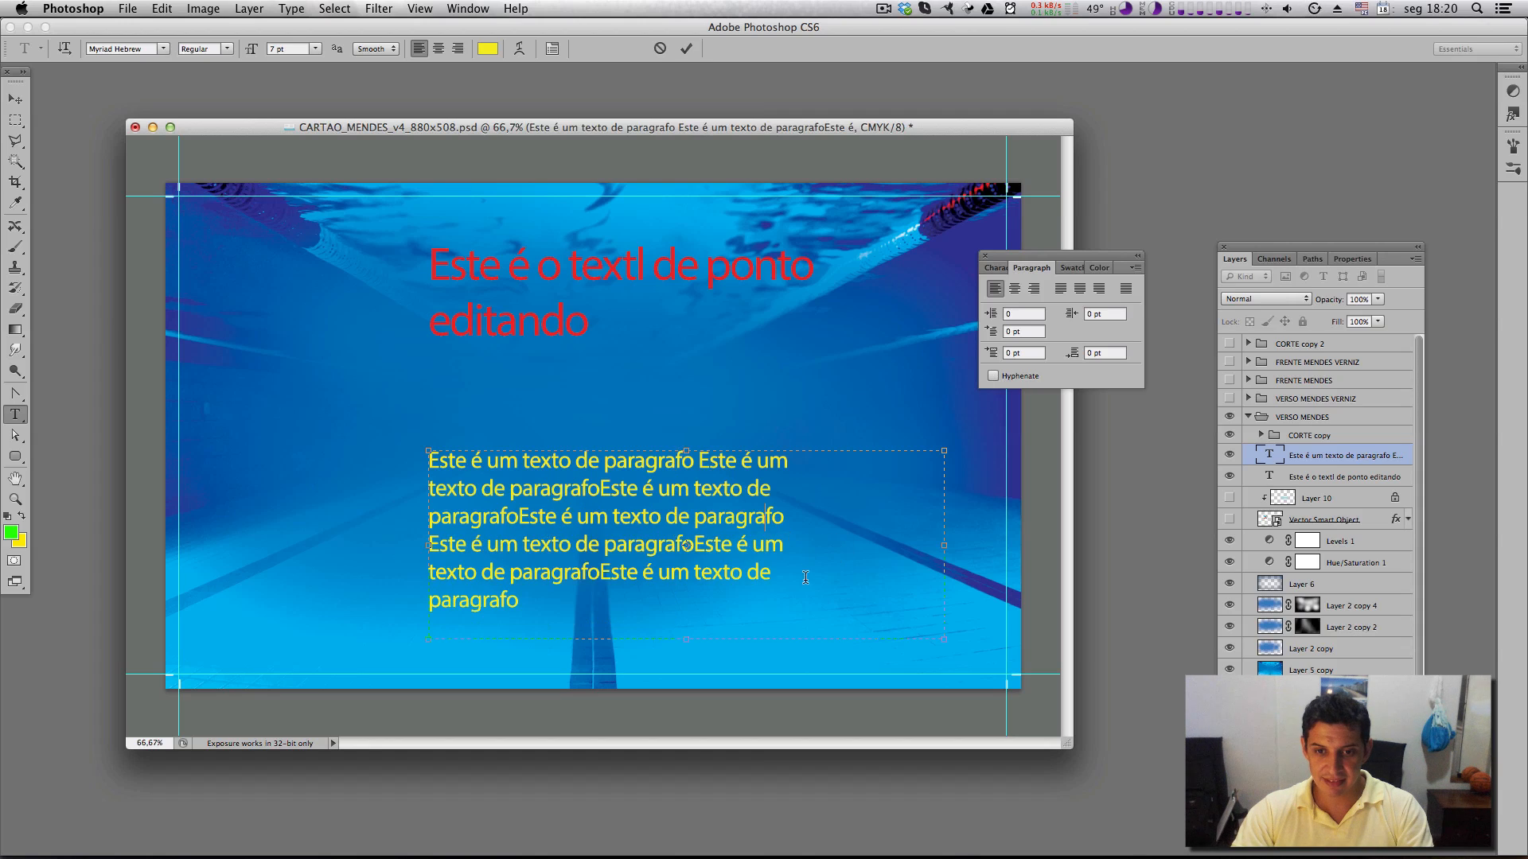
click(993, 376)
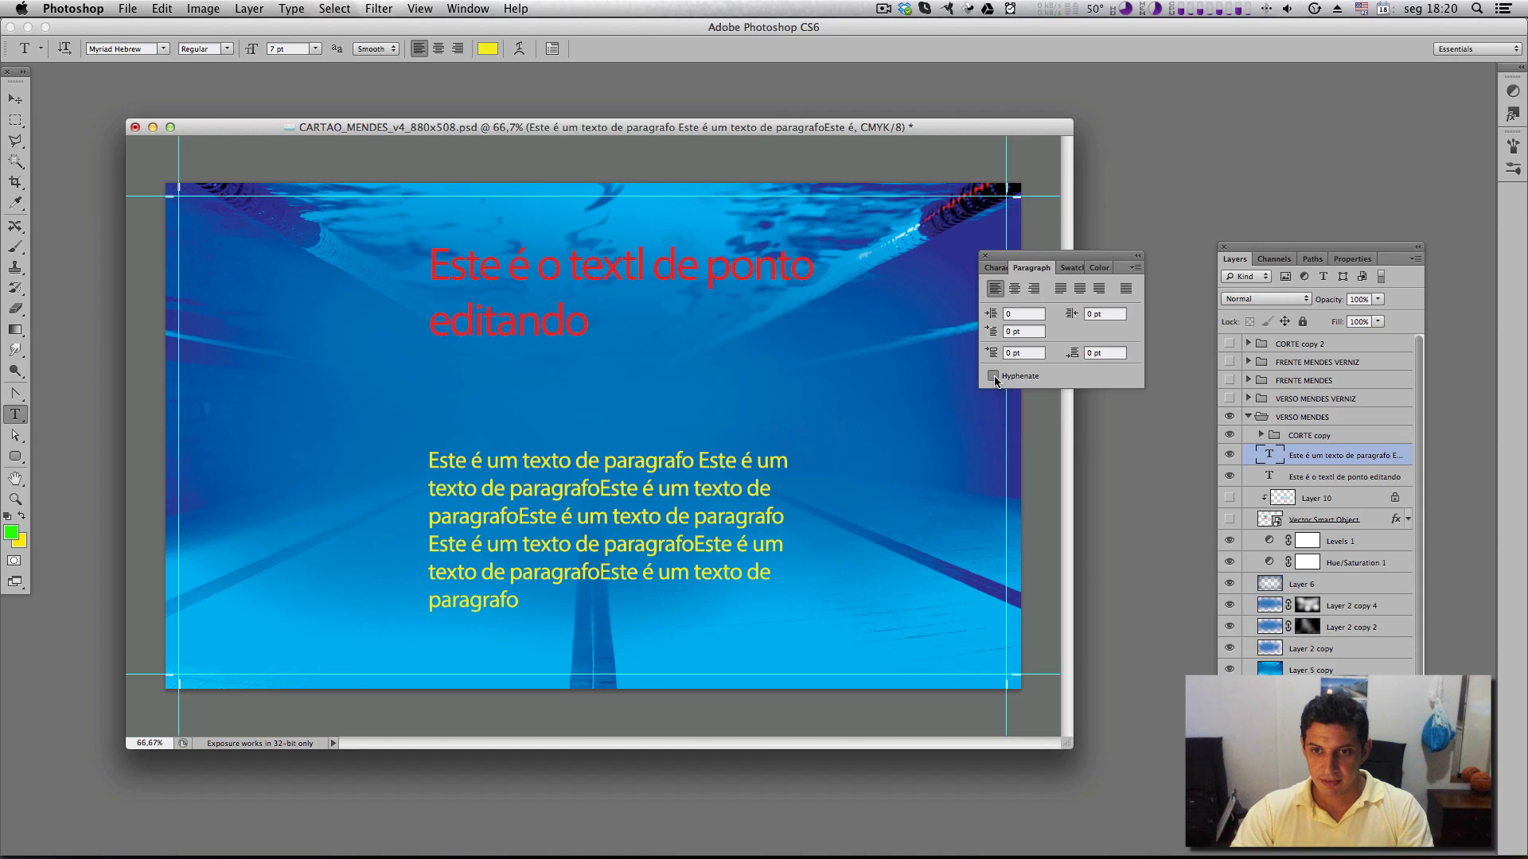
drag(951, 643, 747, 641)
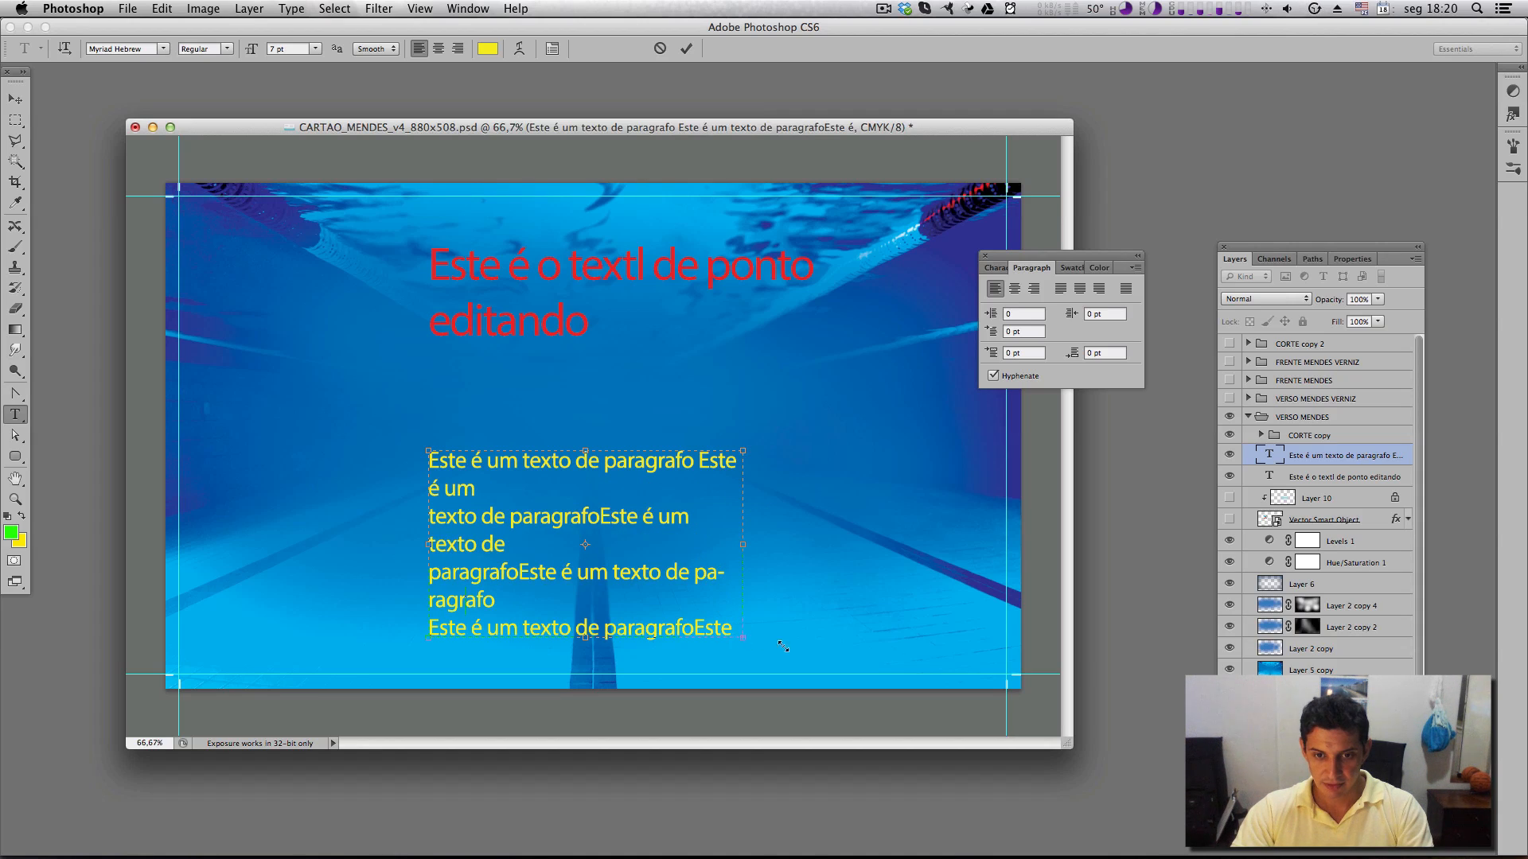
Widen the yellow paragraph's text box slightly beyond its longest line, turn off hyphenation and commit the text edit
drag(783, 647, 841, 647)
click(995, 376)
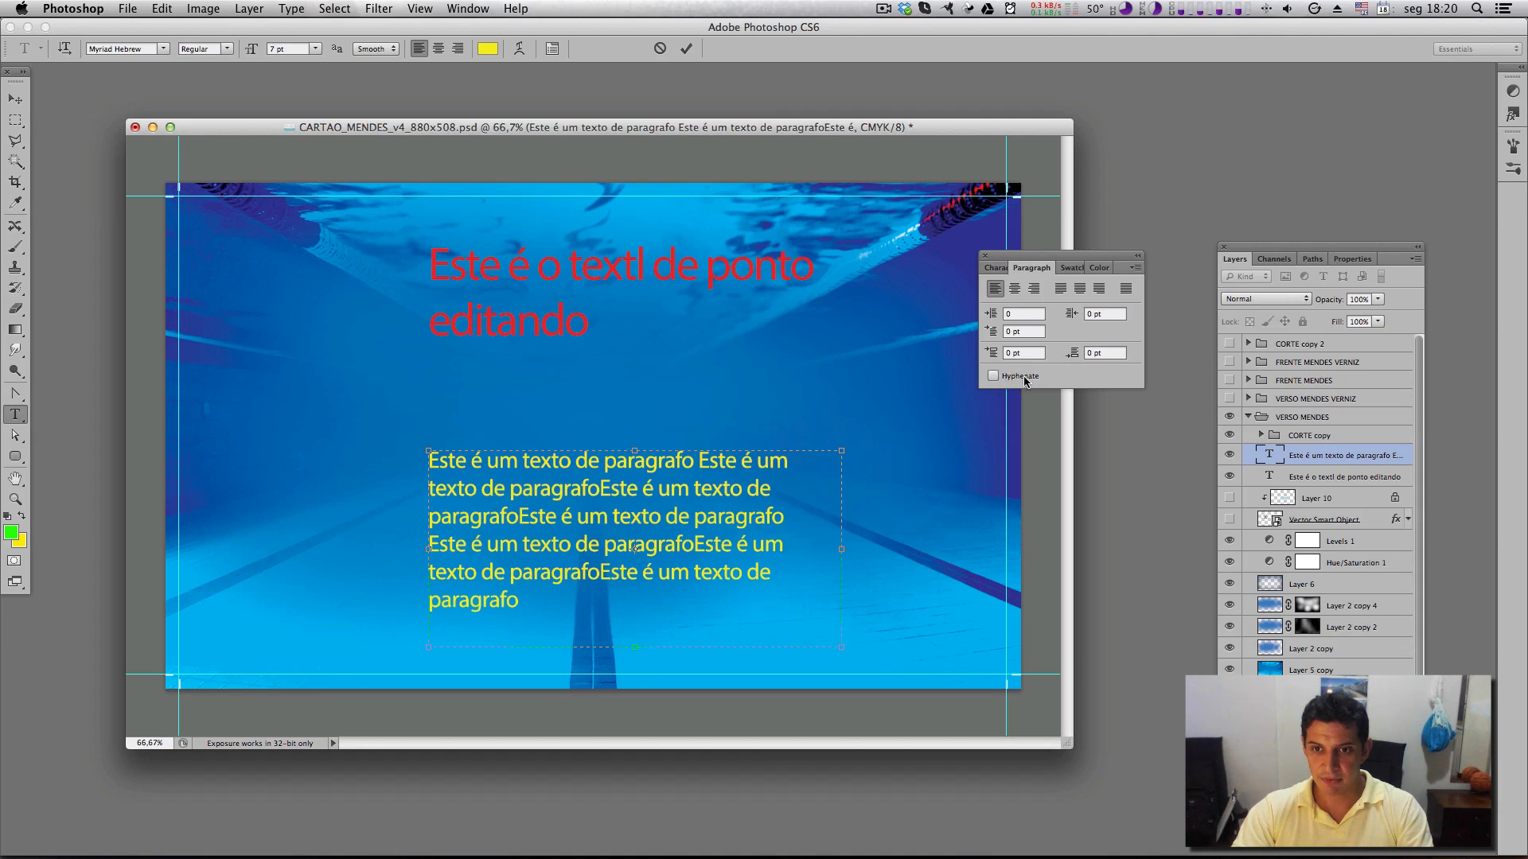
click(15, 99)
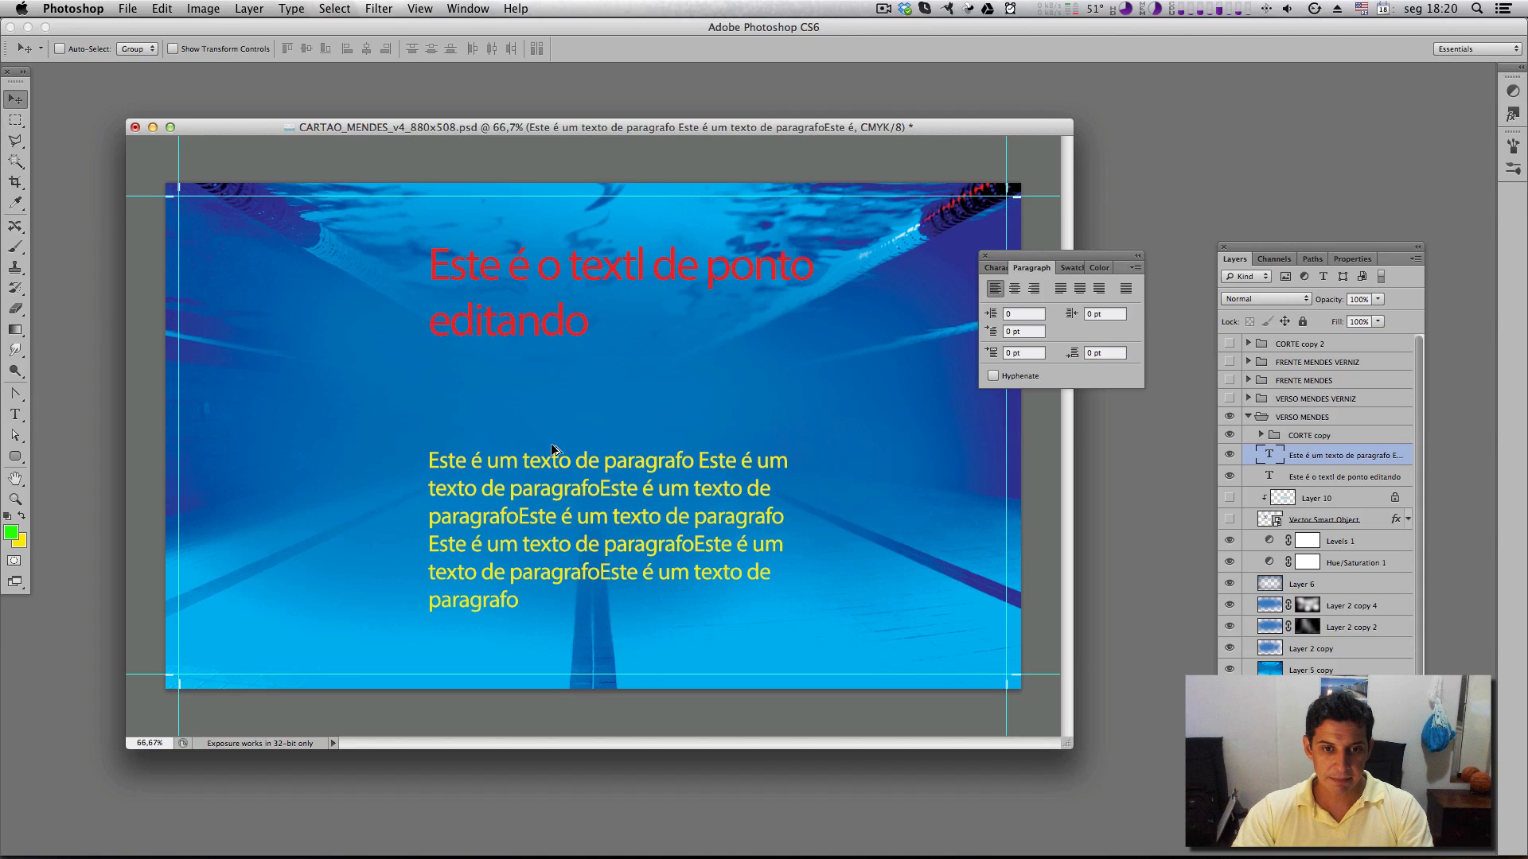
Move the yellow paragraph up directly beneath the red heading and check its Free Transform bounding box without scaling it
drag(586, 463, 597, 372)
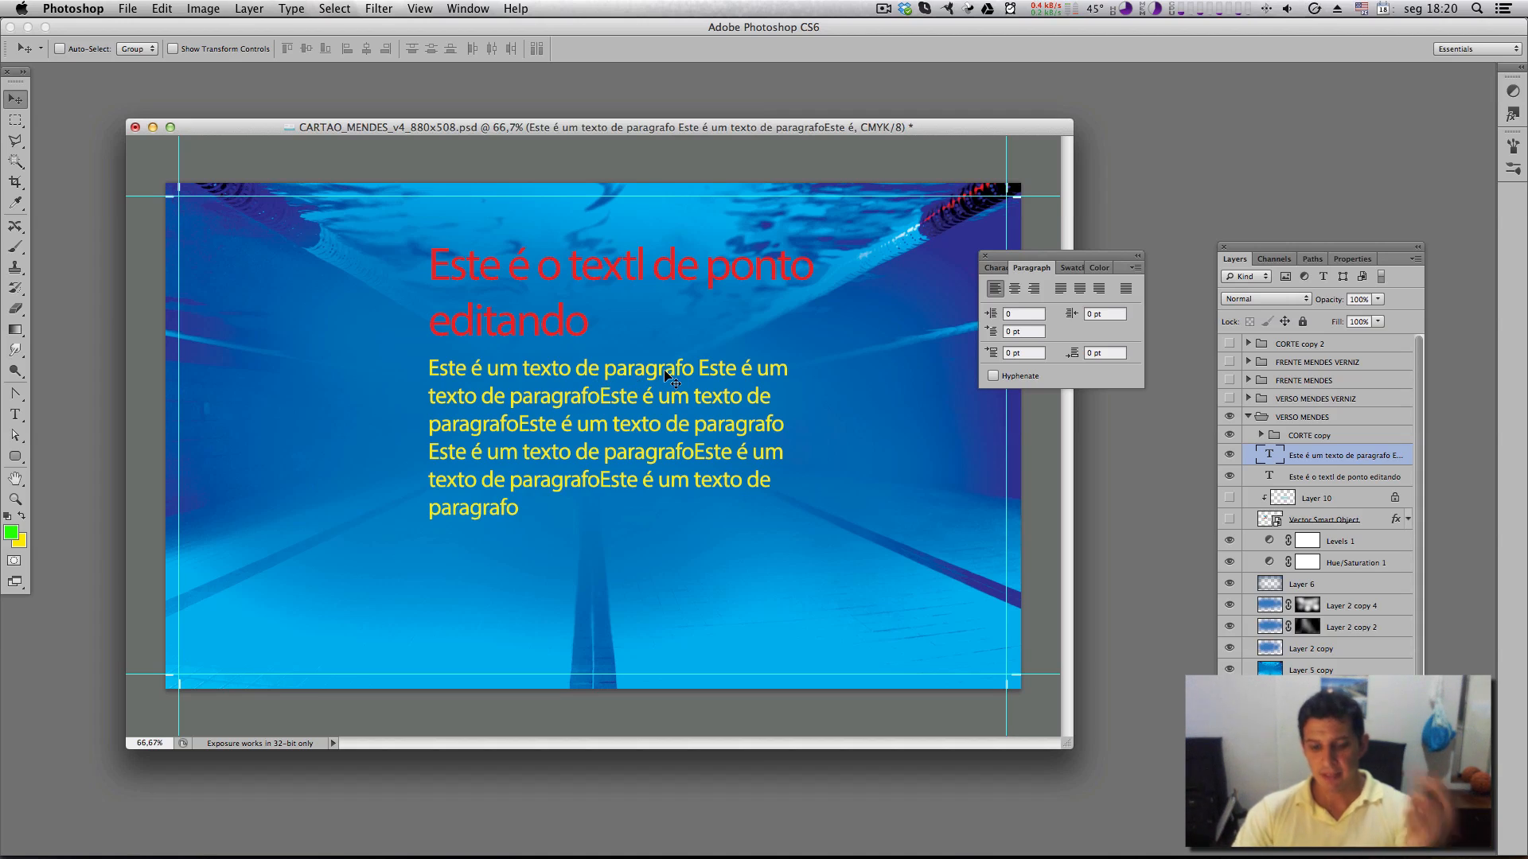
key(super+t)
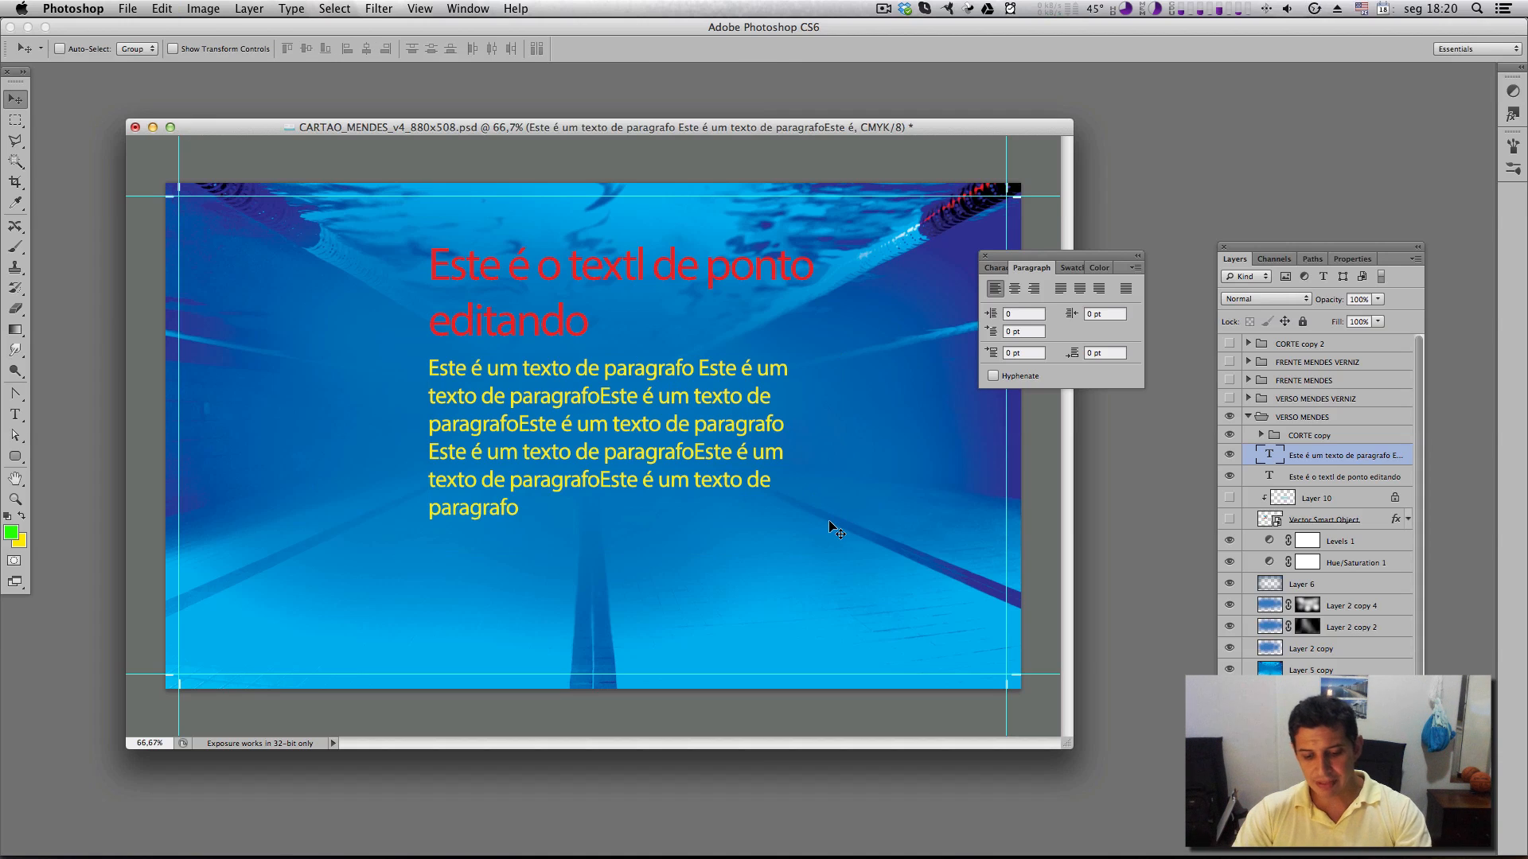
mouse_move(842, 556)
mouse_down()
mouse_move(915, 606)
mouse_move(812, 557)
mouse_move(853, 608)
mouse_move(985, 684)
mouse_move(844, 557)
mouse_move(655, 468)
mouse_move(841, 555)
mouse_up()
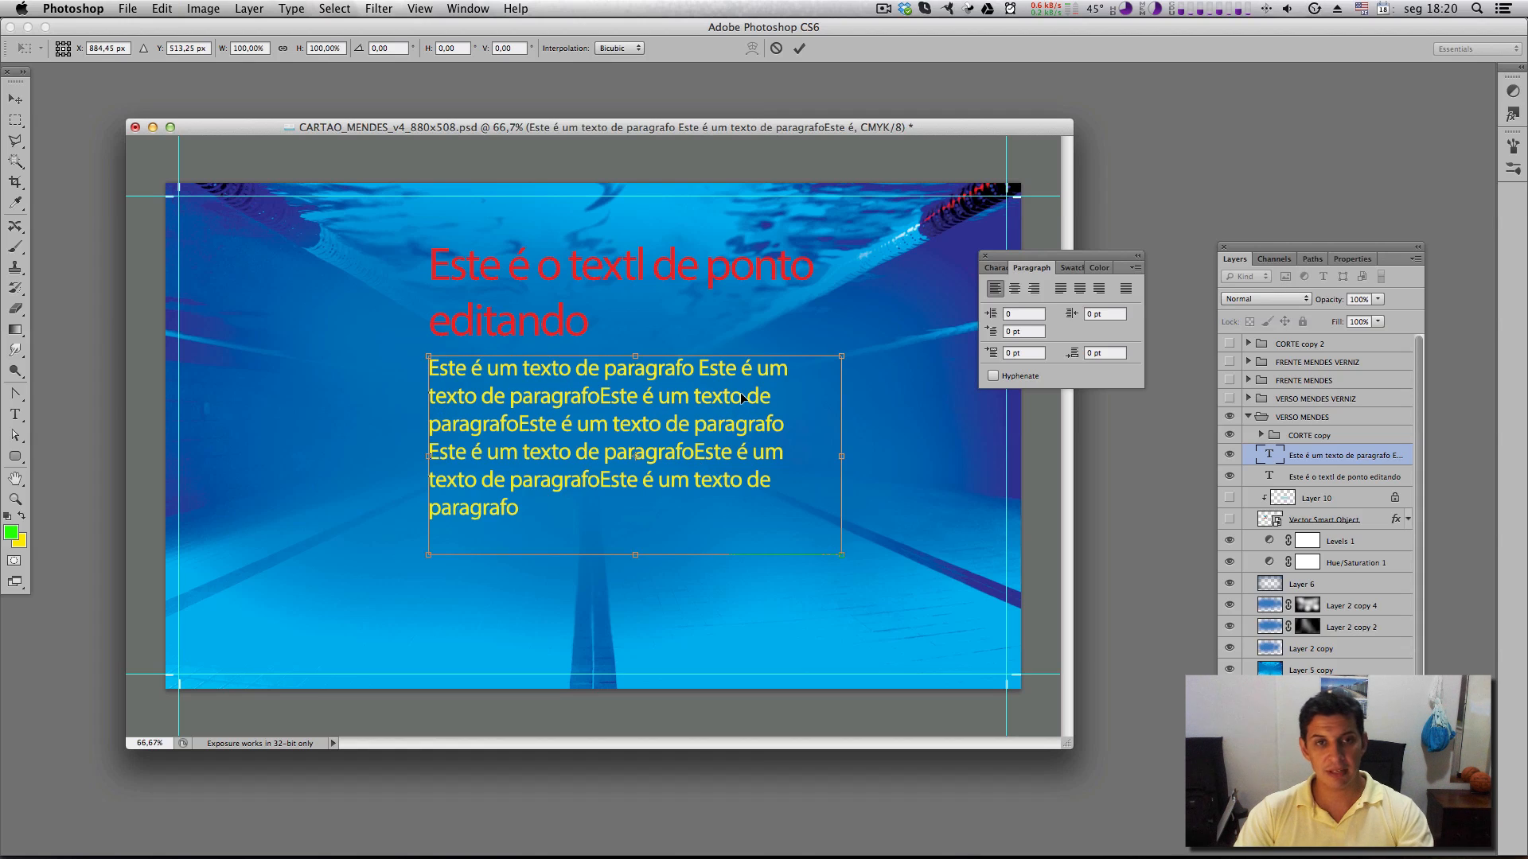
key(Return)
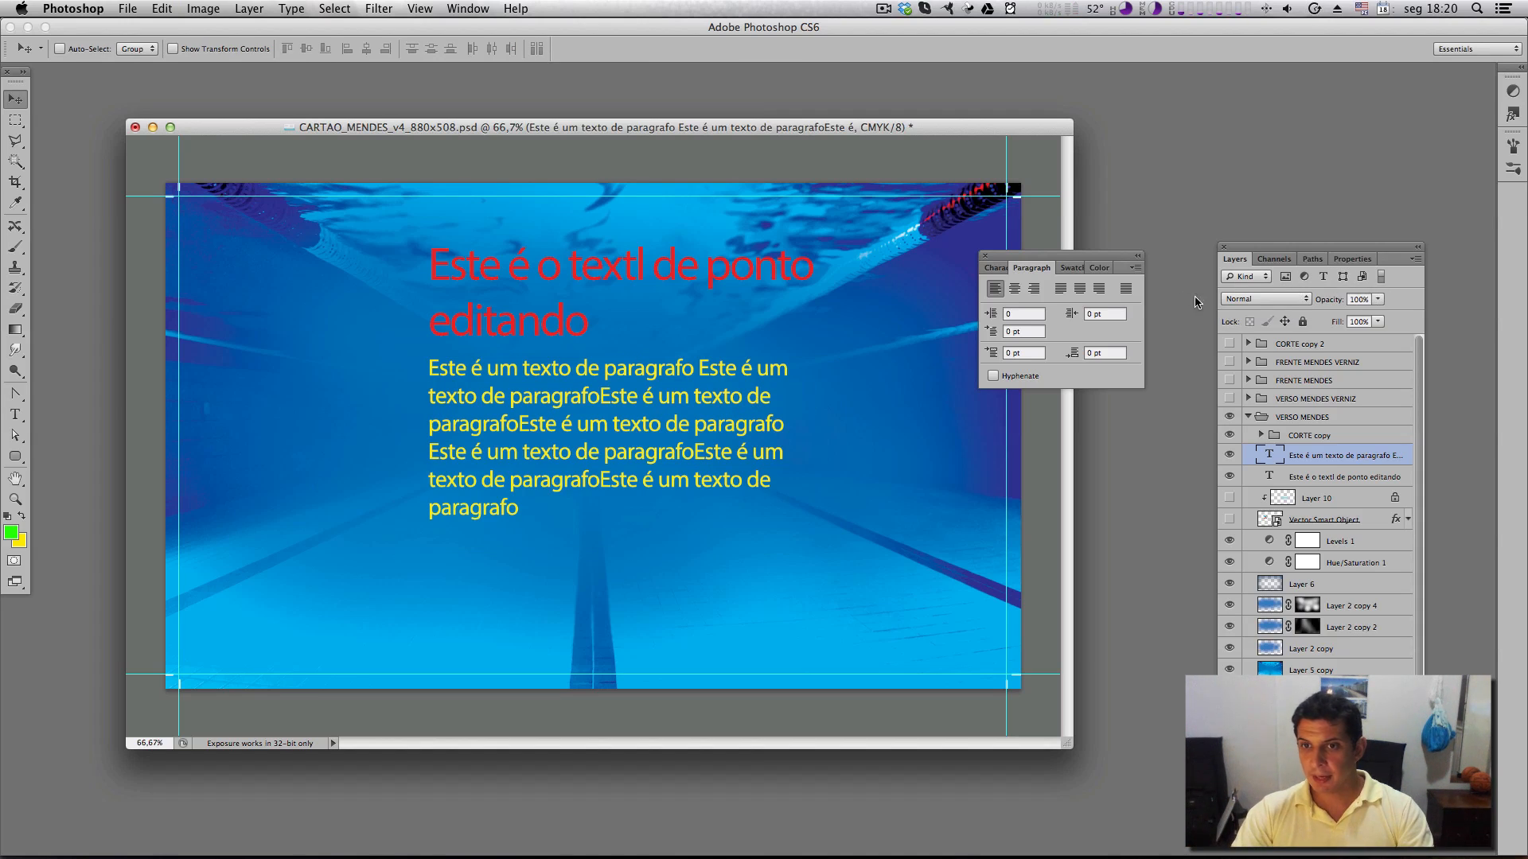
Rasterize the yellow paragraph's type layer and shift the resulting pixels slightly to the right
click(251, 9)
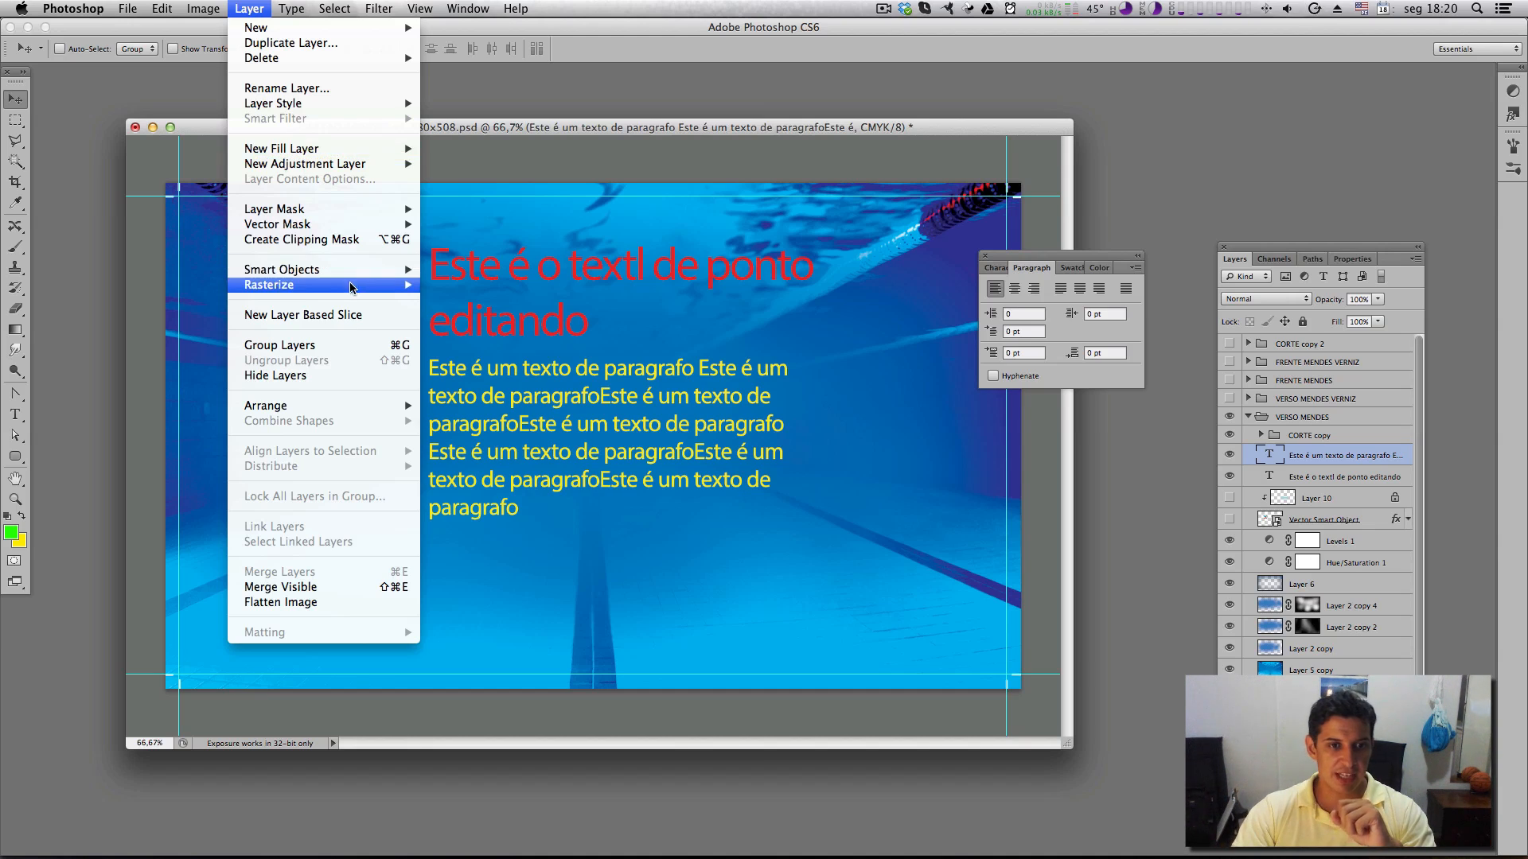
mouse_move(354, 287)
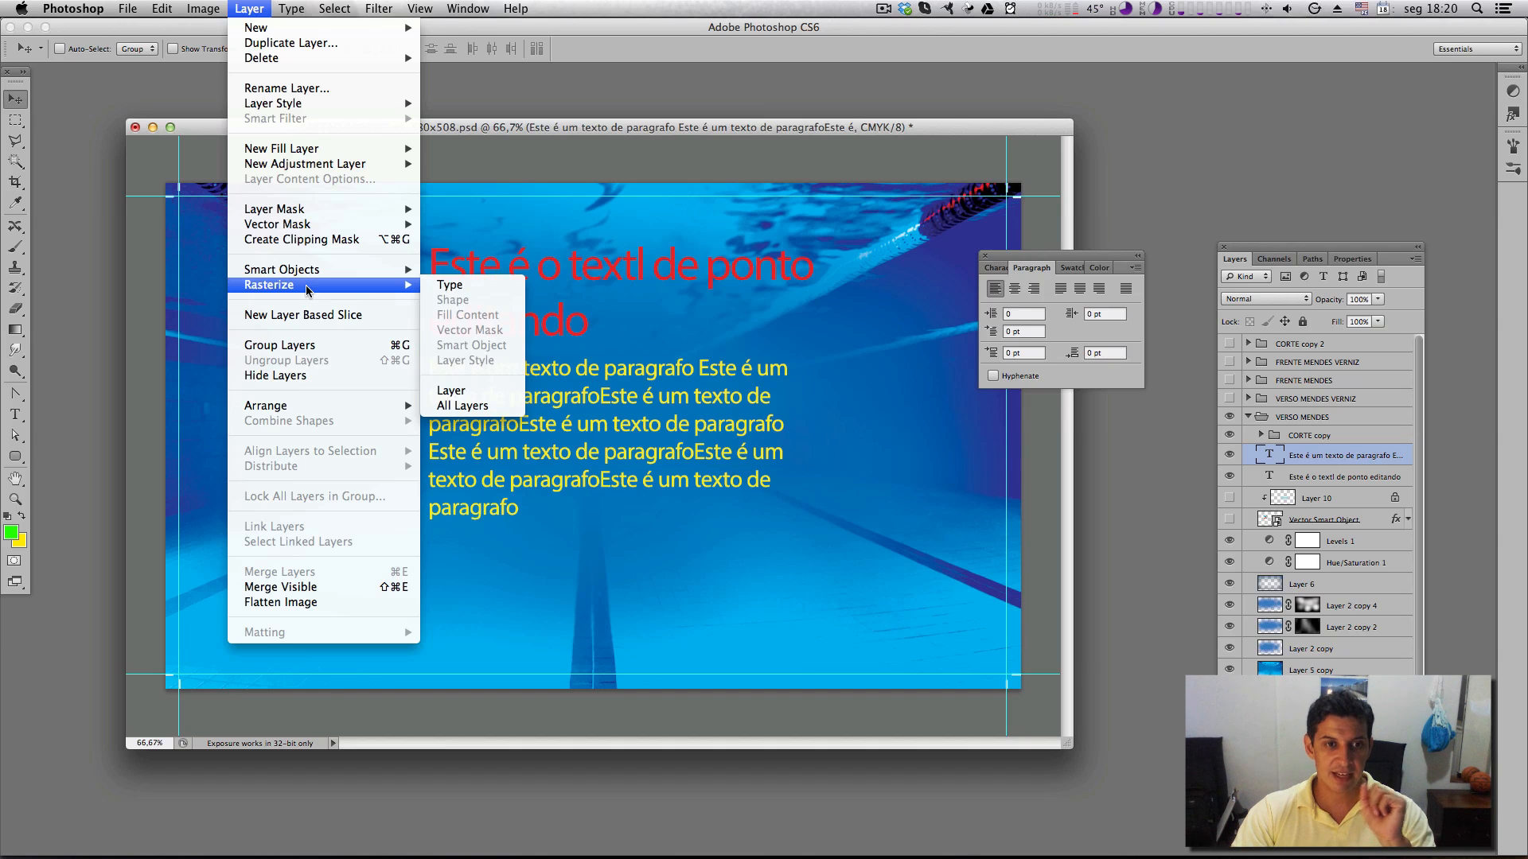
click(446, 289)
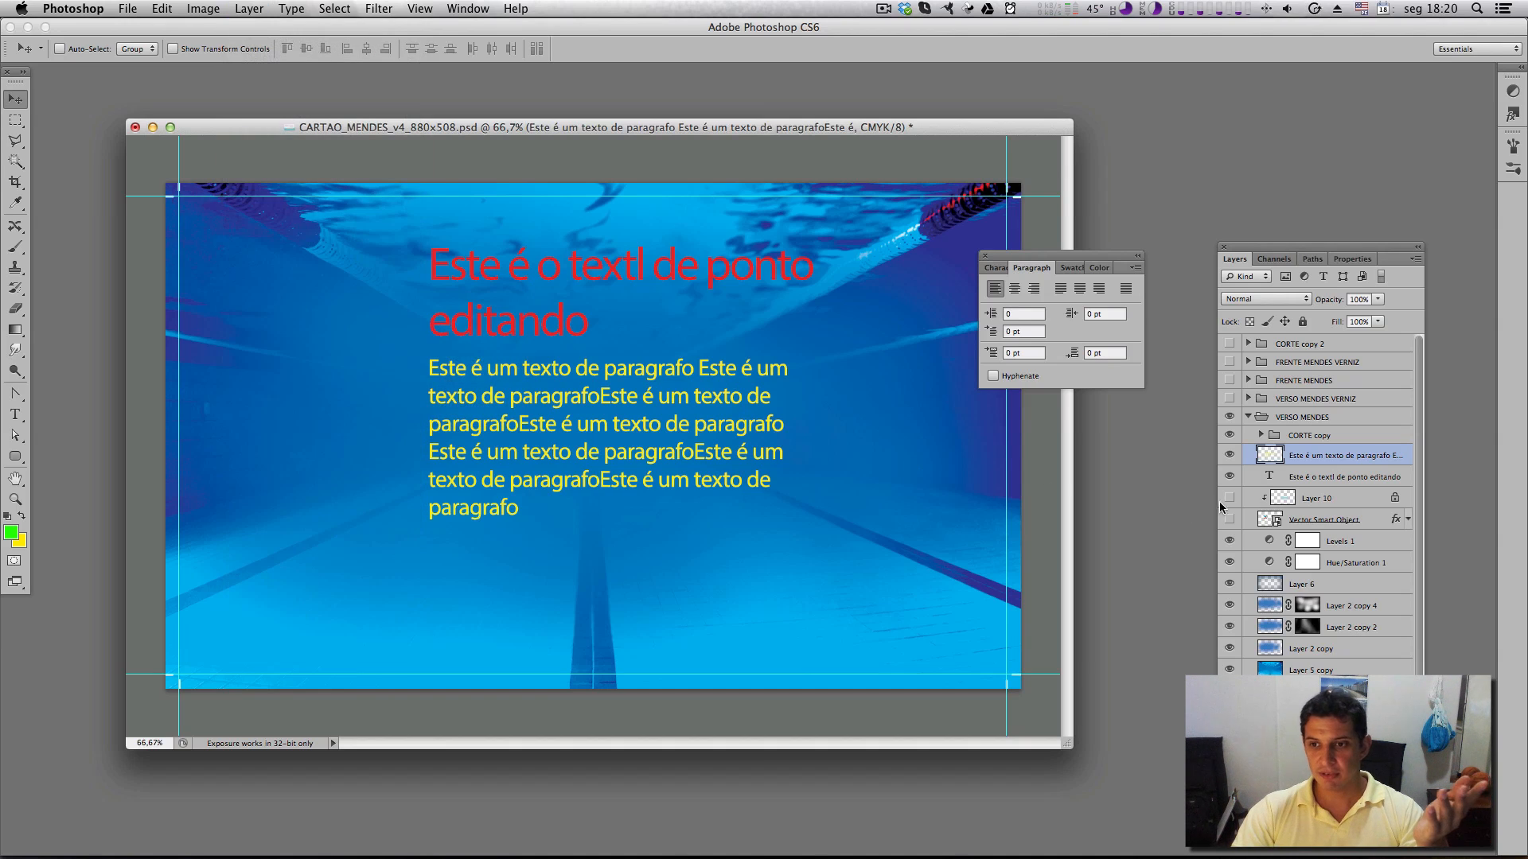
drag(670, 471, 706, 444)
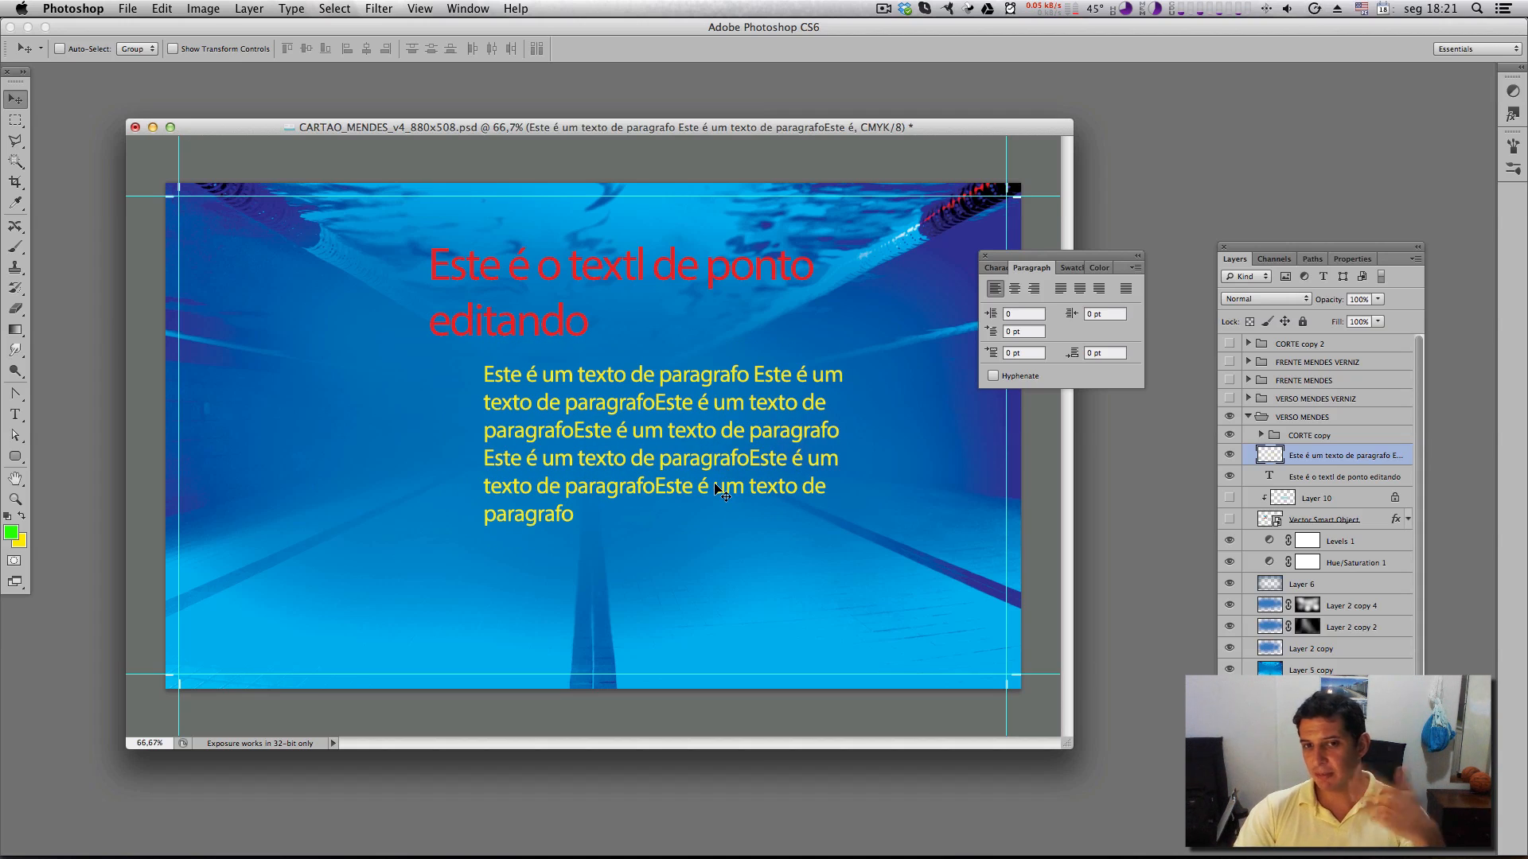
Smudge horizontally across the second to sixth lines of the rasterized yellow paragraph at 80% strength
click(16, 351)
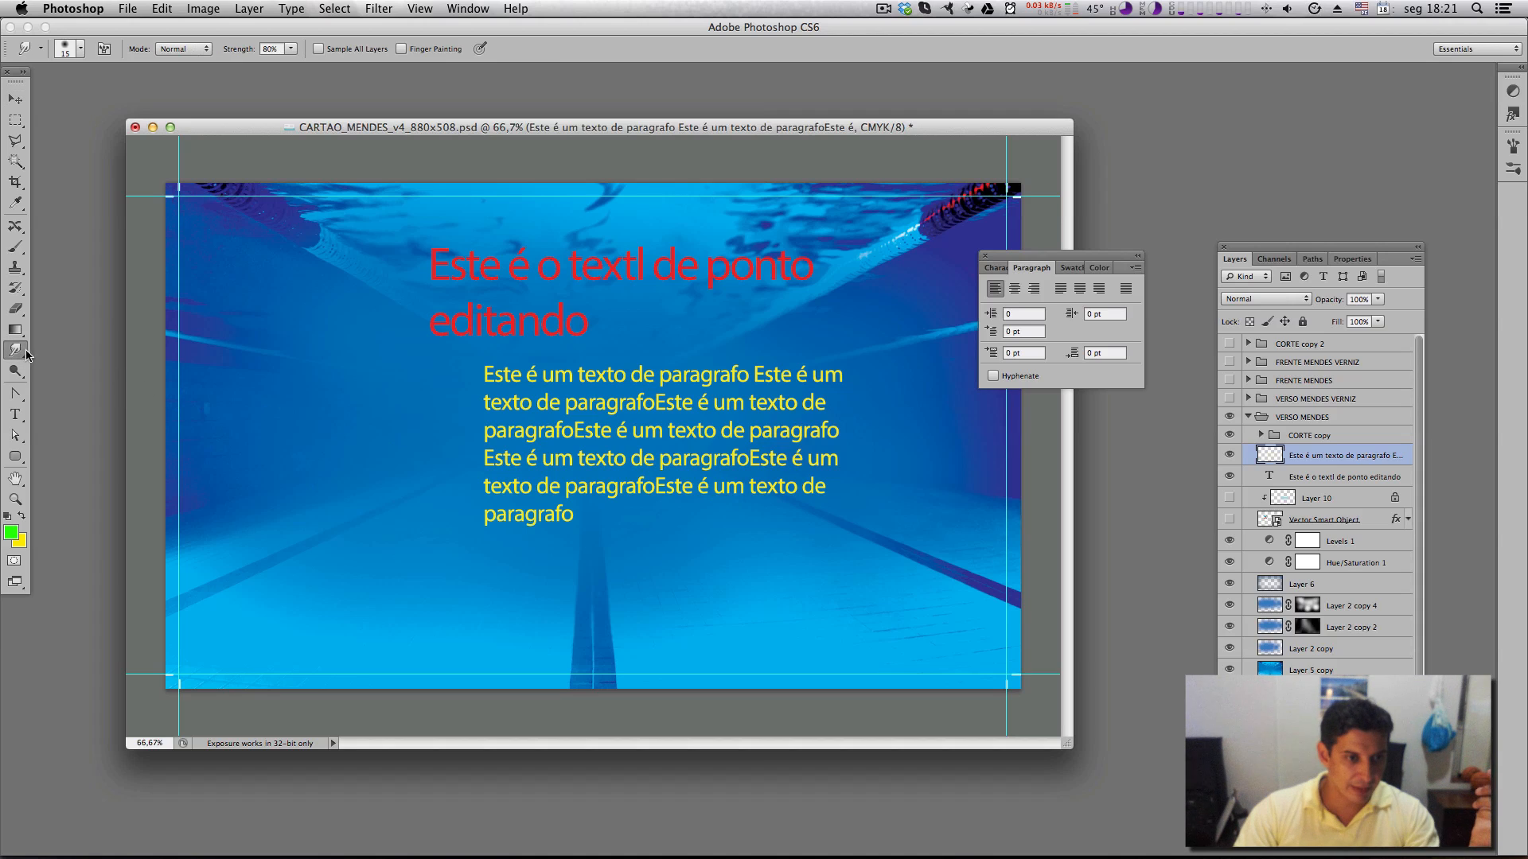
drag(593, 406, 692, 405)
drag(469, 408, 597, 406)
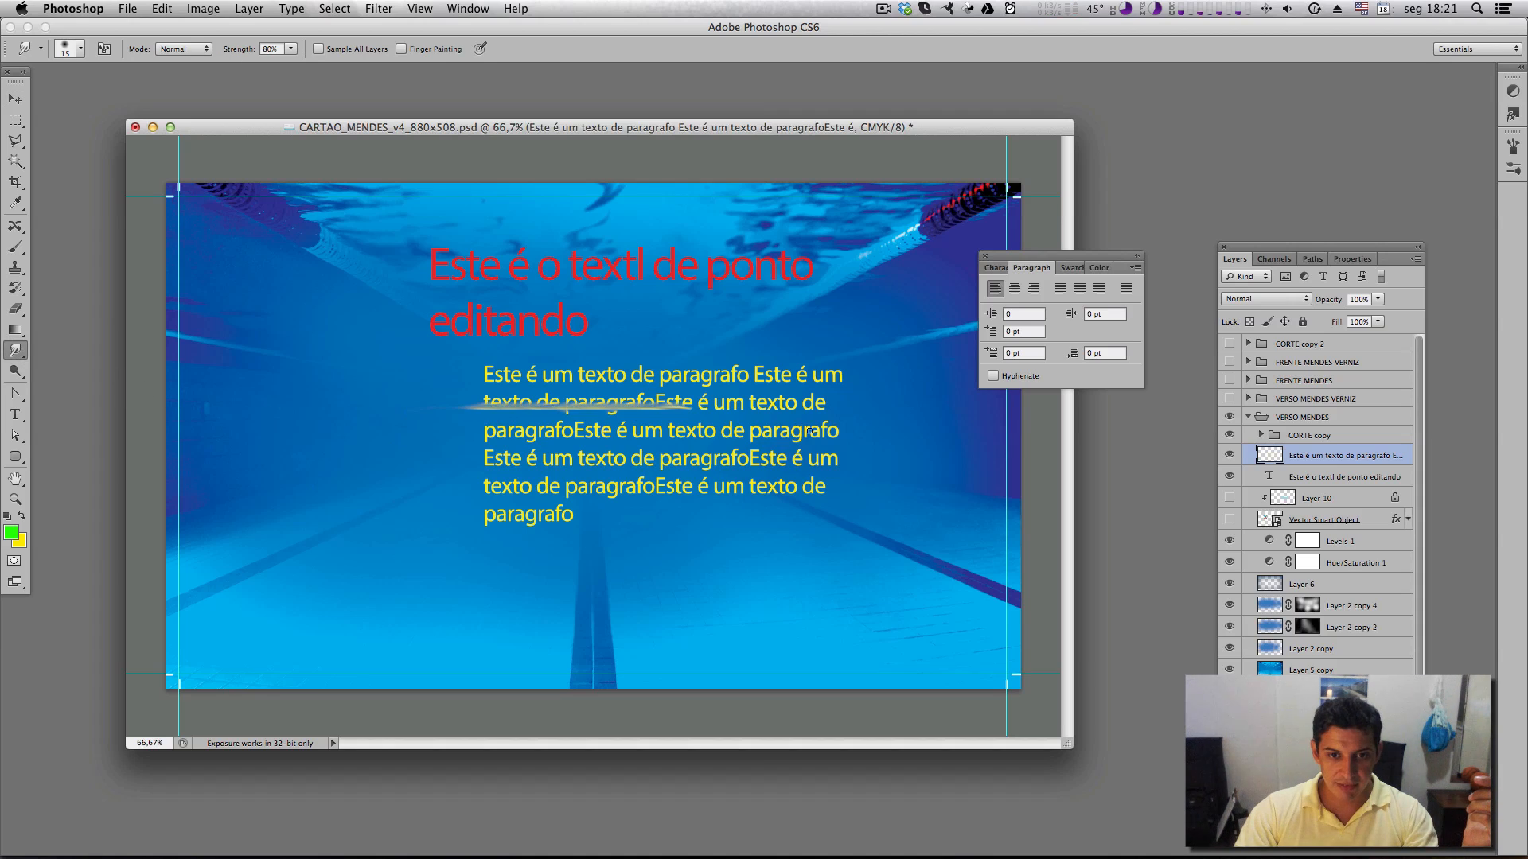
drag(487, 432, 862, 433)
drag(484, 459, 617, 487)
drag(487, 517, 568, 517)
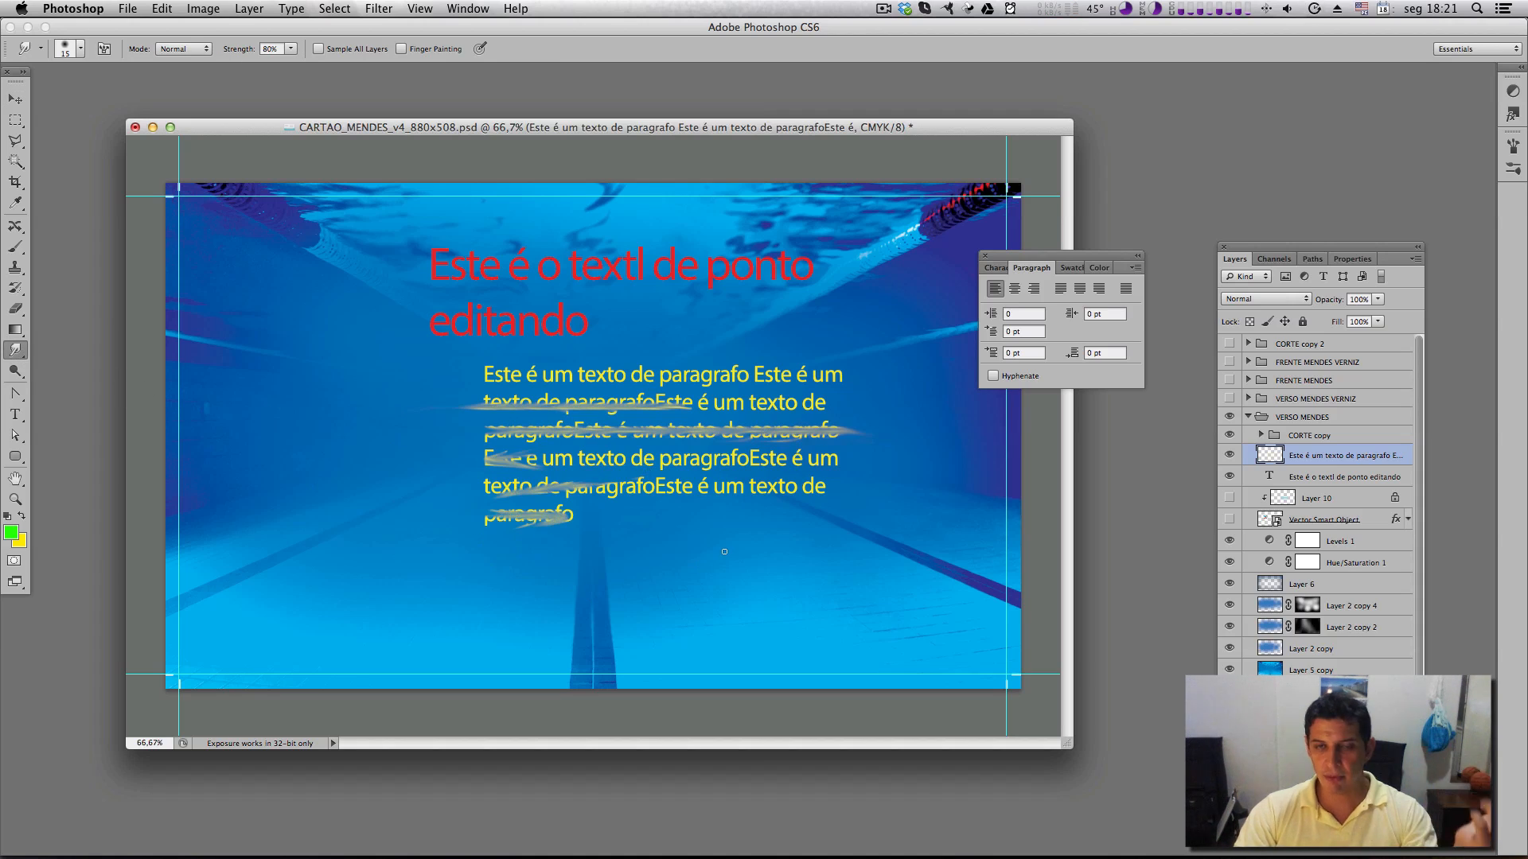
Undo the horizontal smudge strokes on the rasterized yellow paragraph
key(super+z)
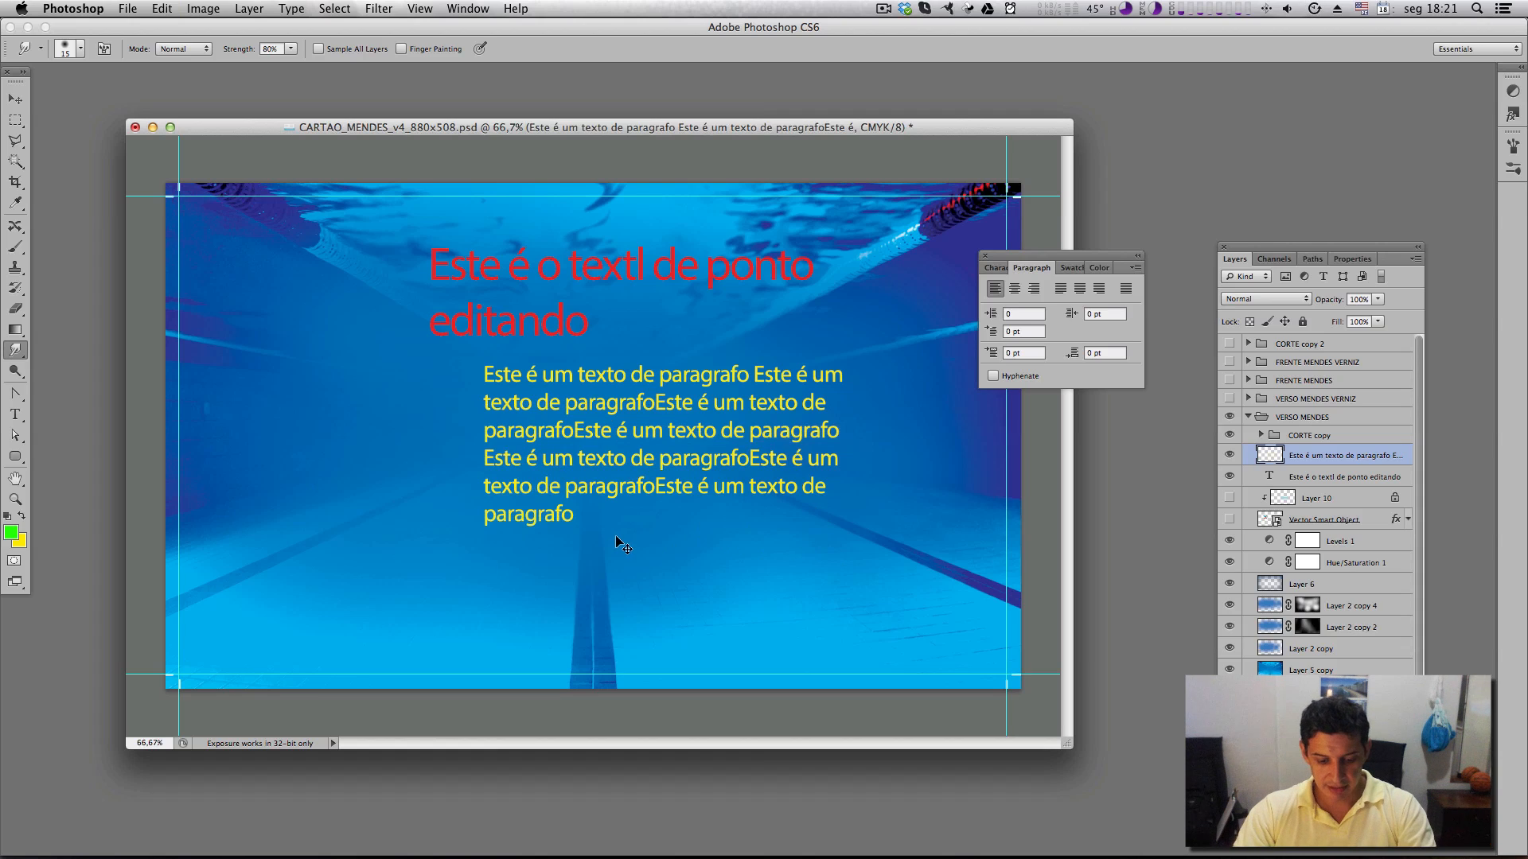
key(super+z)
key(super+z)
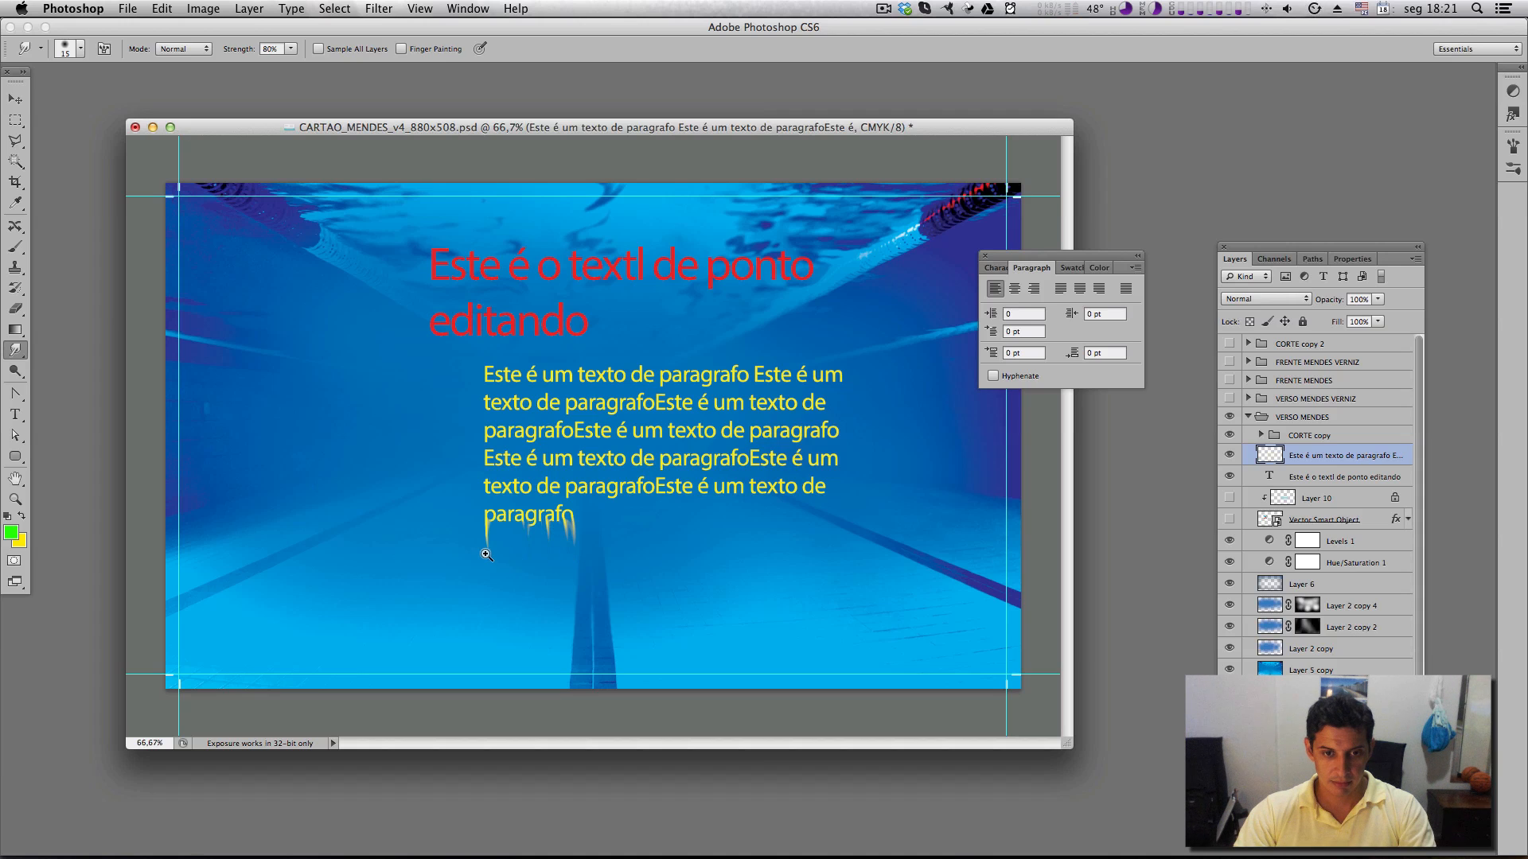
Smudge the paragraph's last line downward into drips, and step back to before the layer was rasterized
drag(485, 546, 573, 494)
key(alt+super+z)
key(alt+super+z)
key(alt+super+z)
key(alt+super+z)
key(alt+super+z)
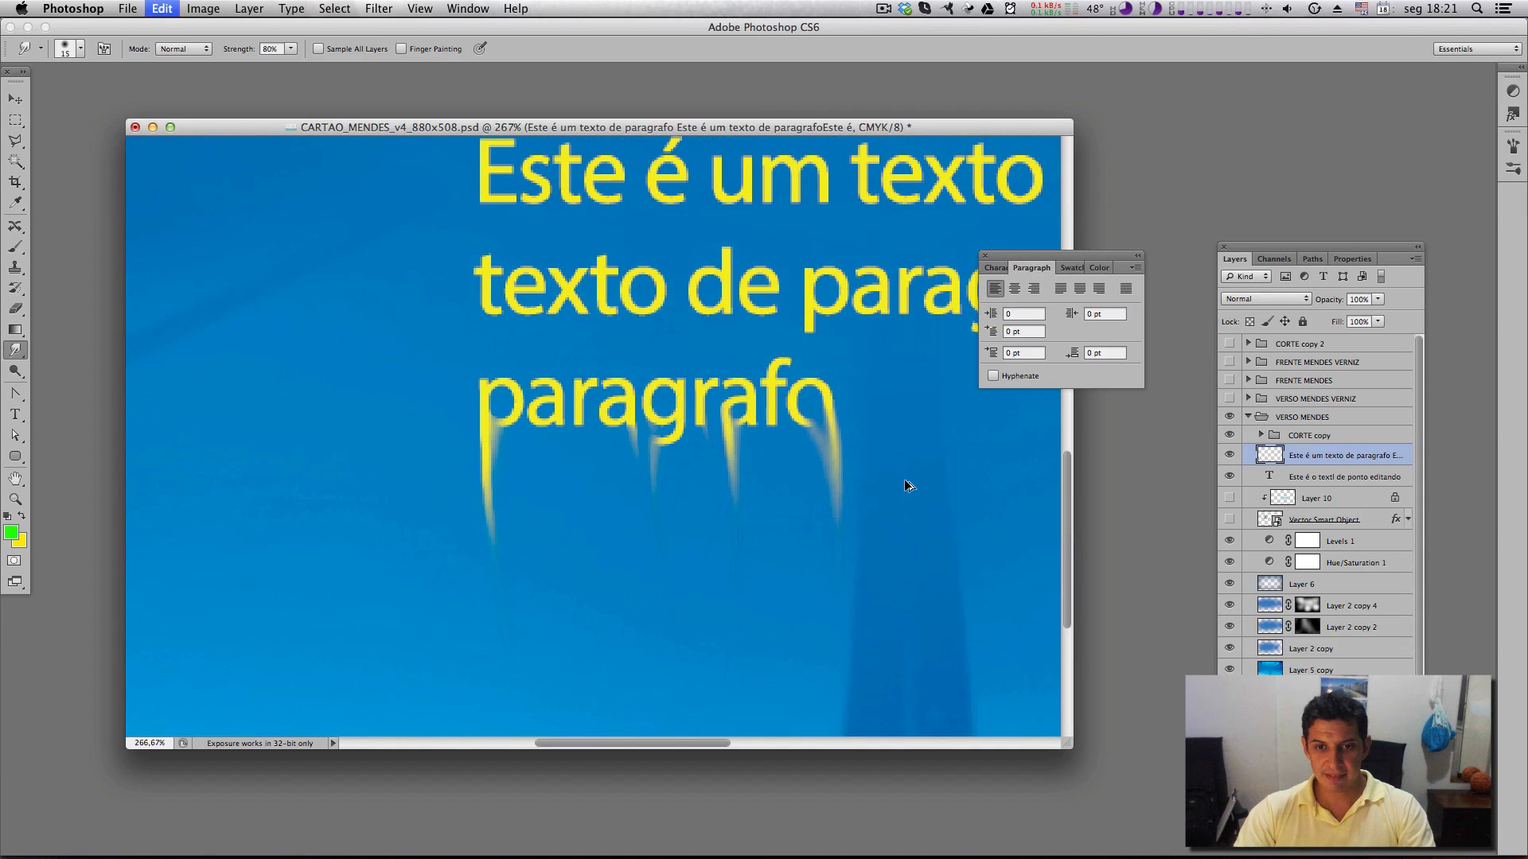
key(alt+super+z)
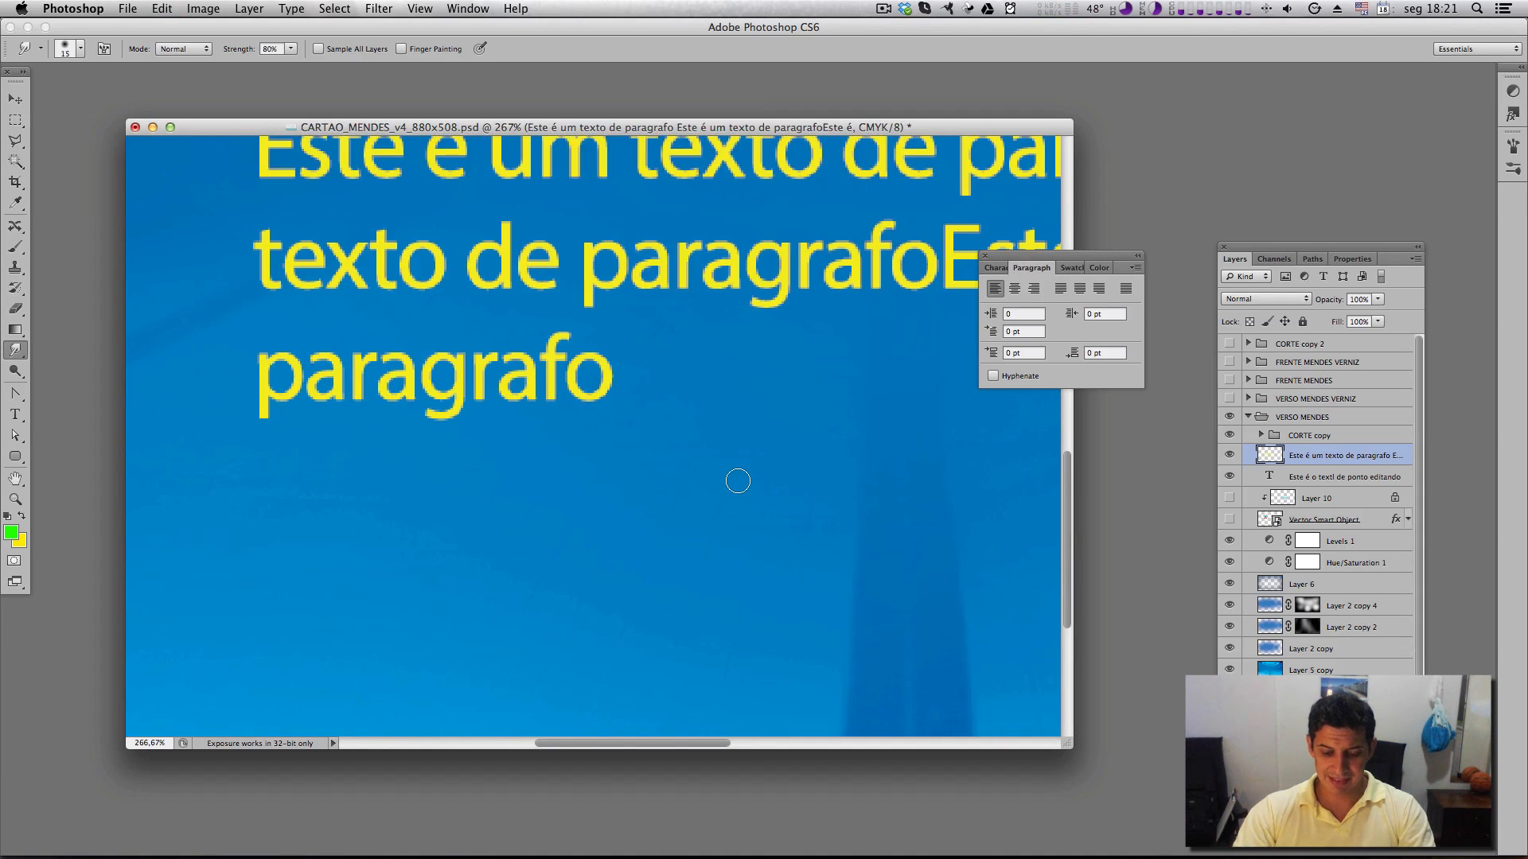
Try rasterizing the yellow paragraph's type layer and enlarging it with Free Transform, and step back to the editable type
key(super+1)
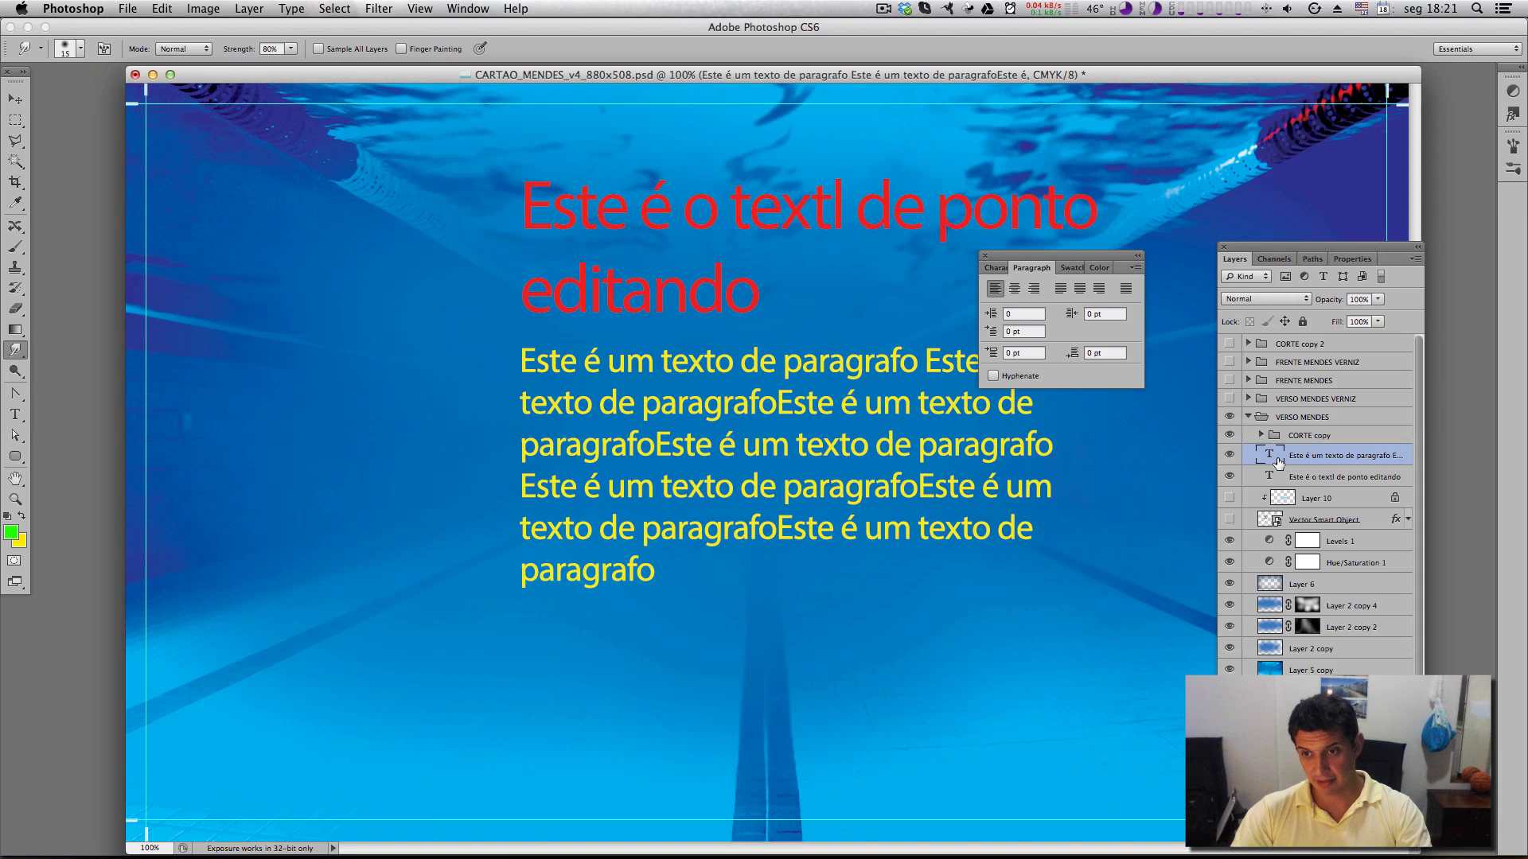
click(253, 9)
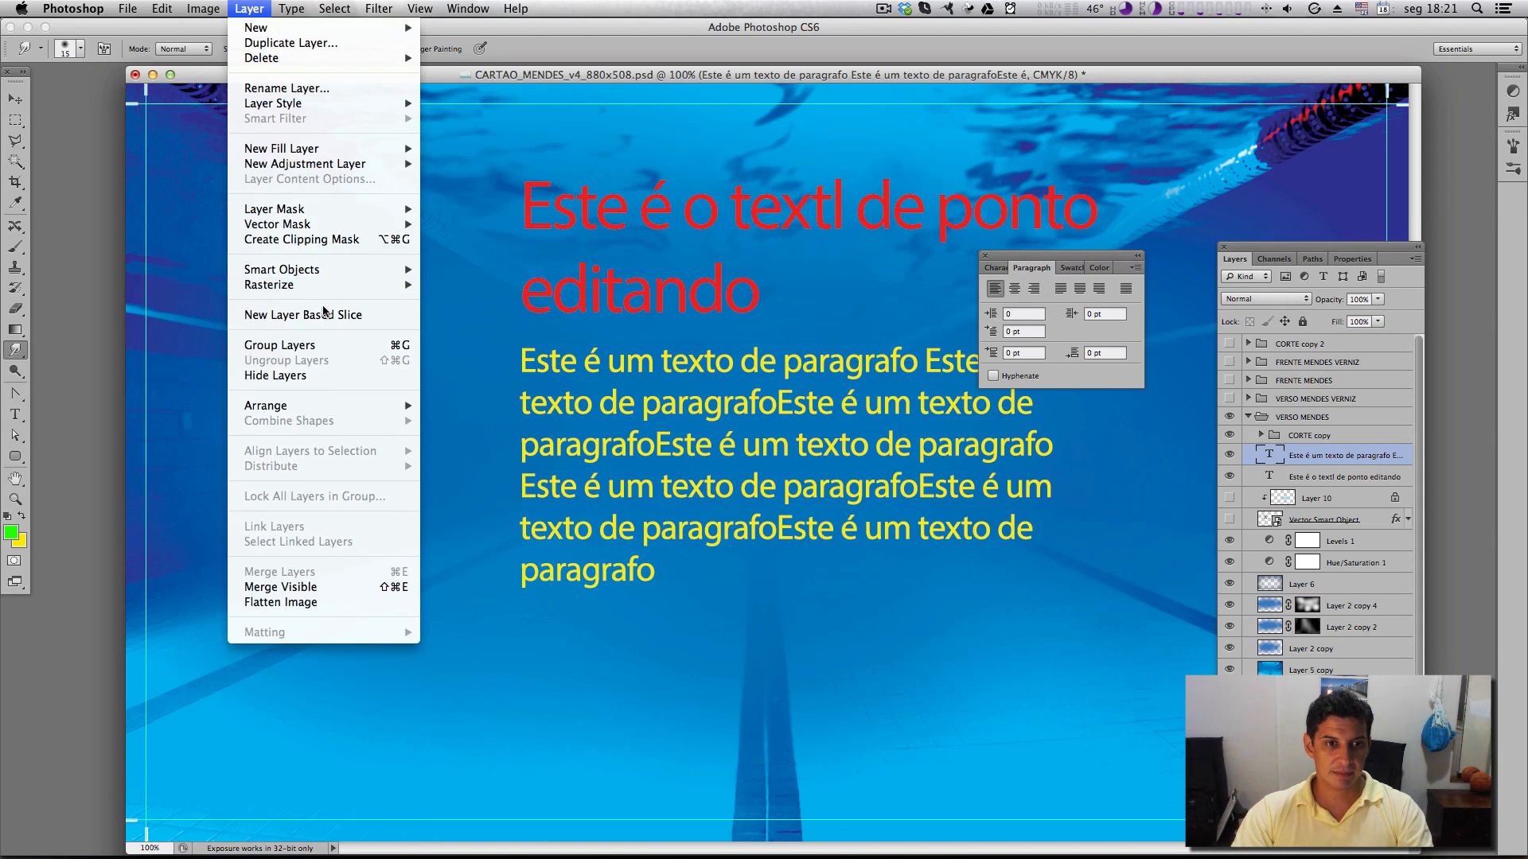
mouse_move(326, 285)
click(464, 286)
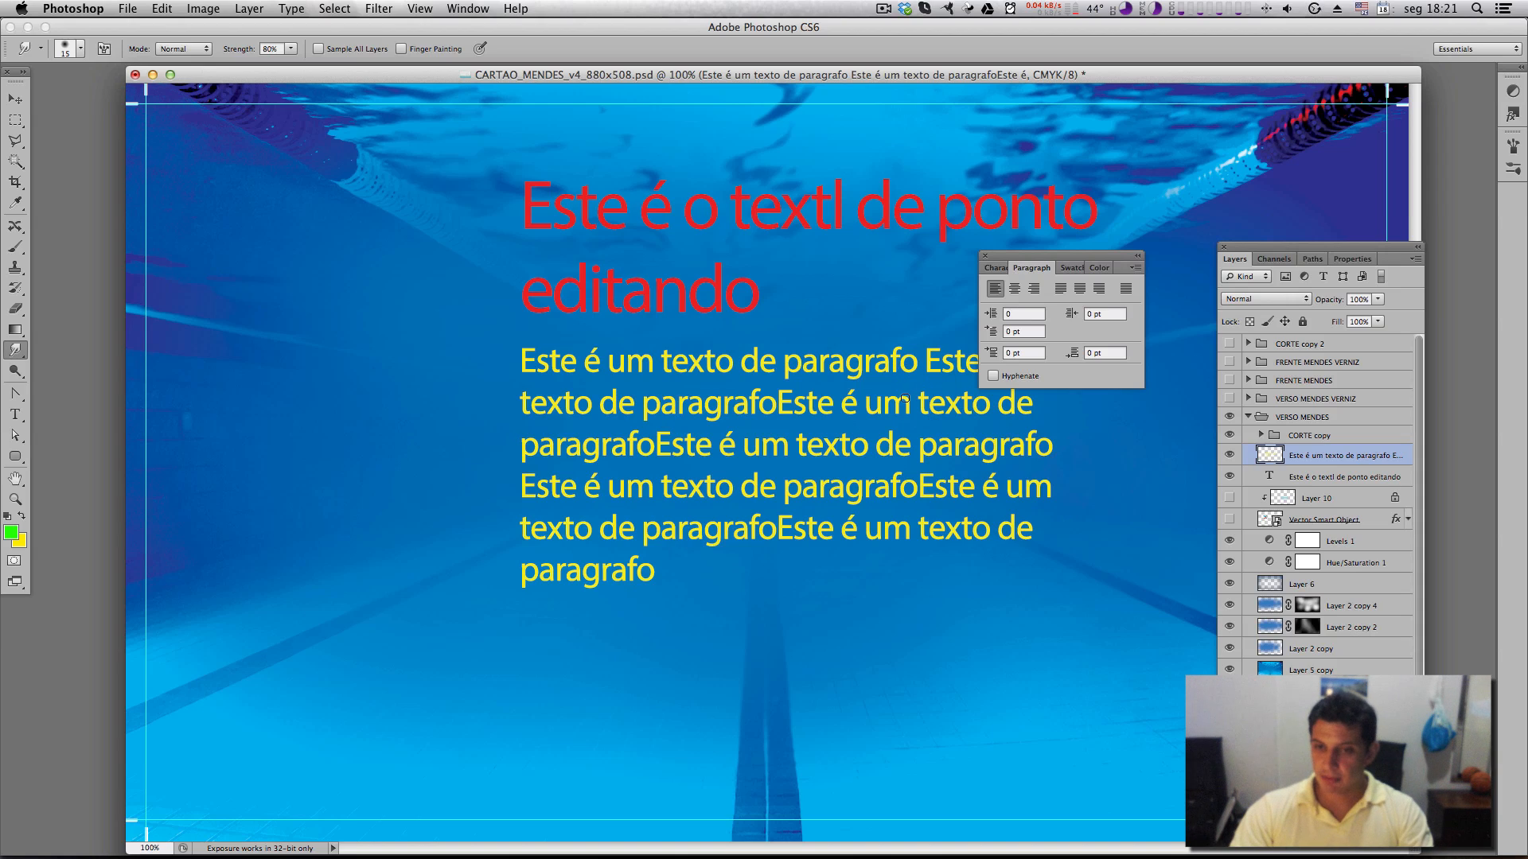
key(super+t)
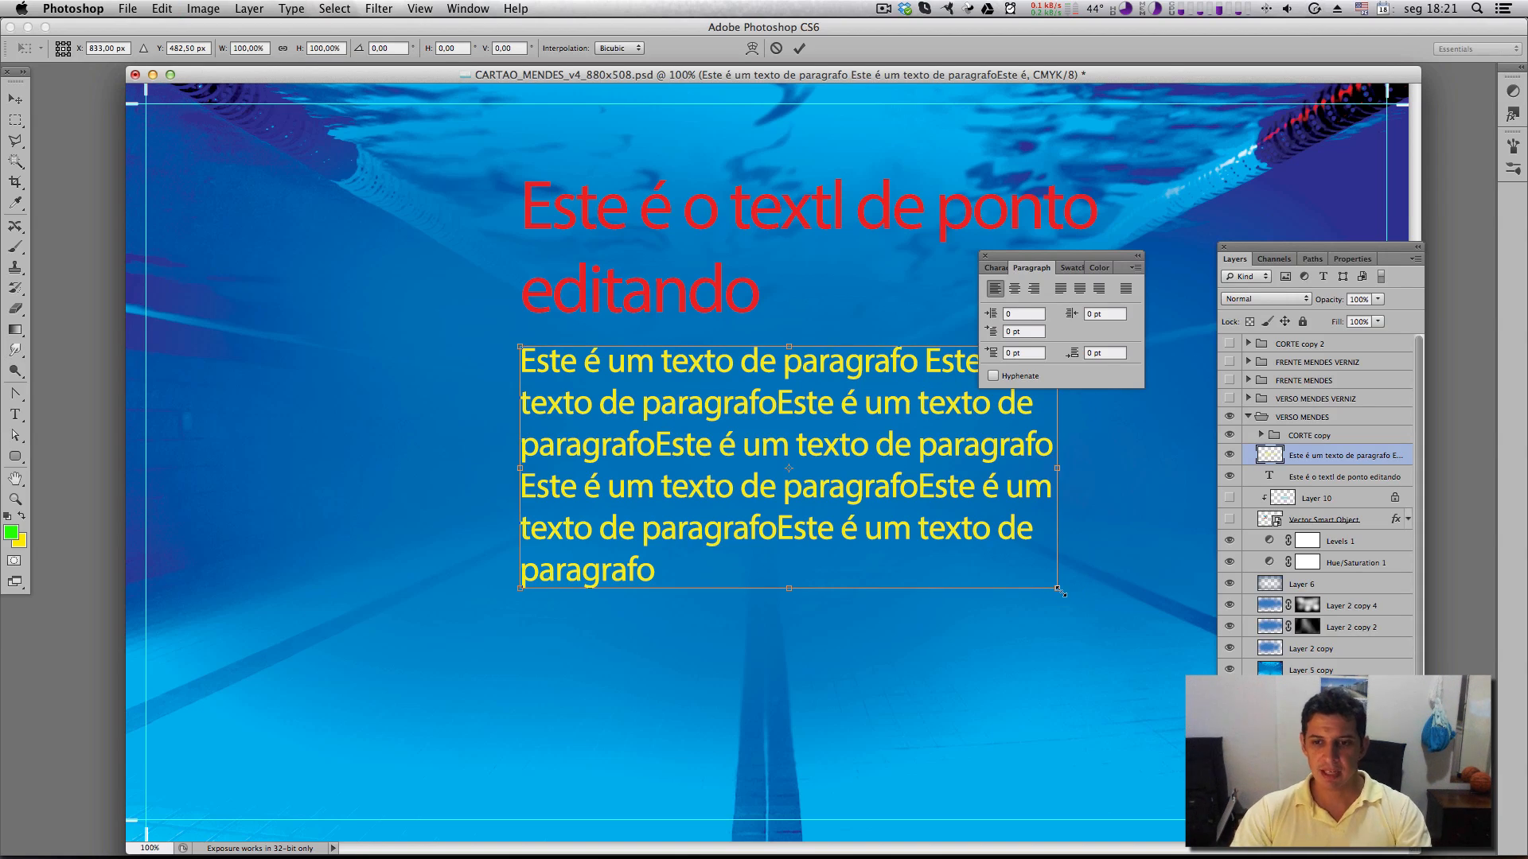
drag(1061, 592, 1279, 692)
key(Return)
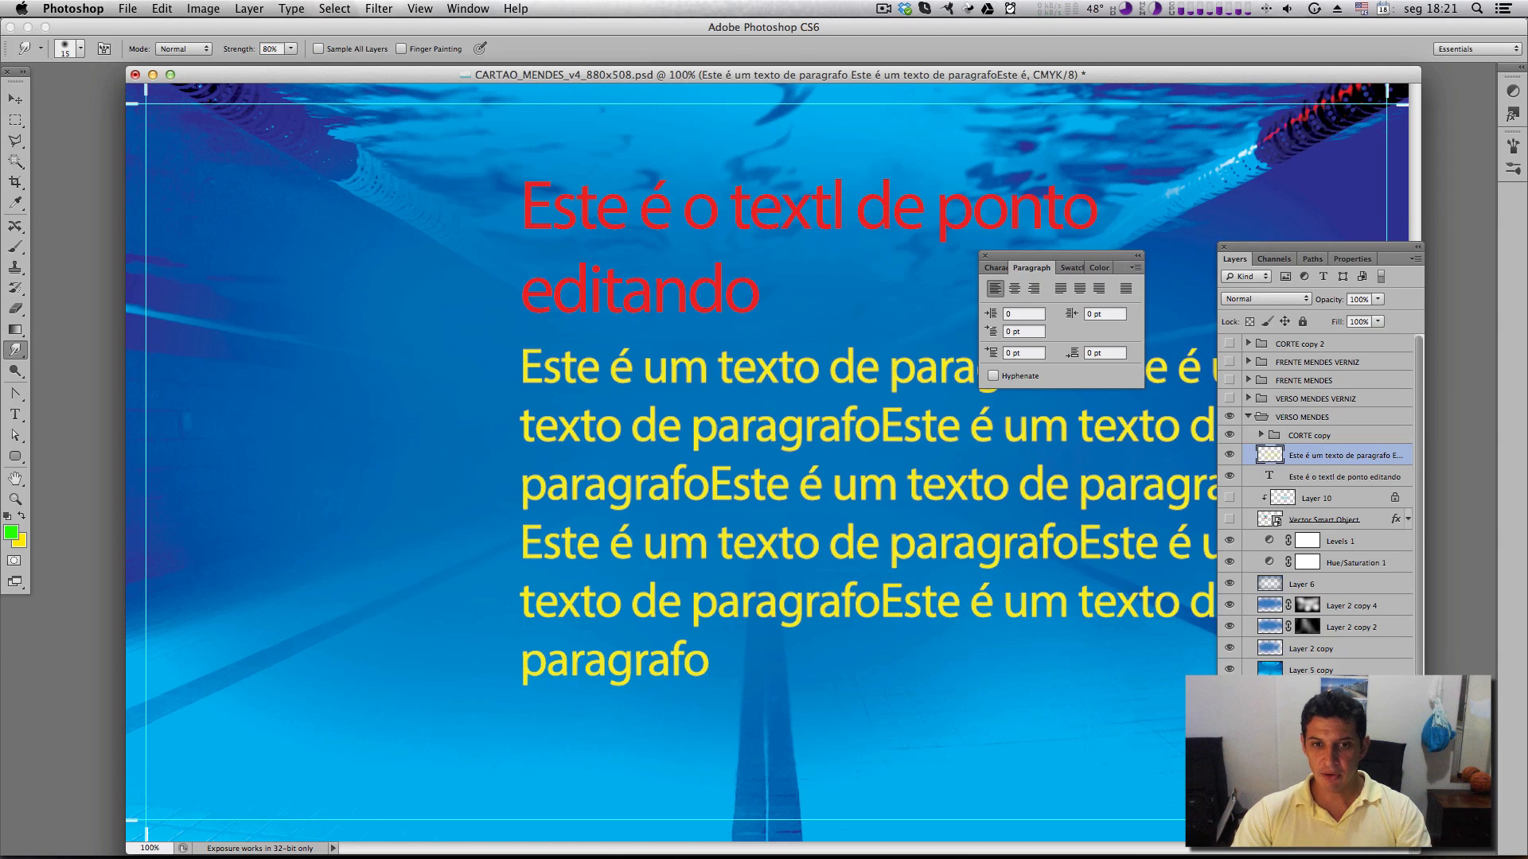
key(super+z)
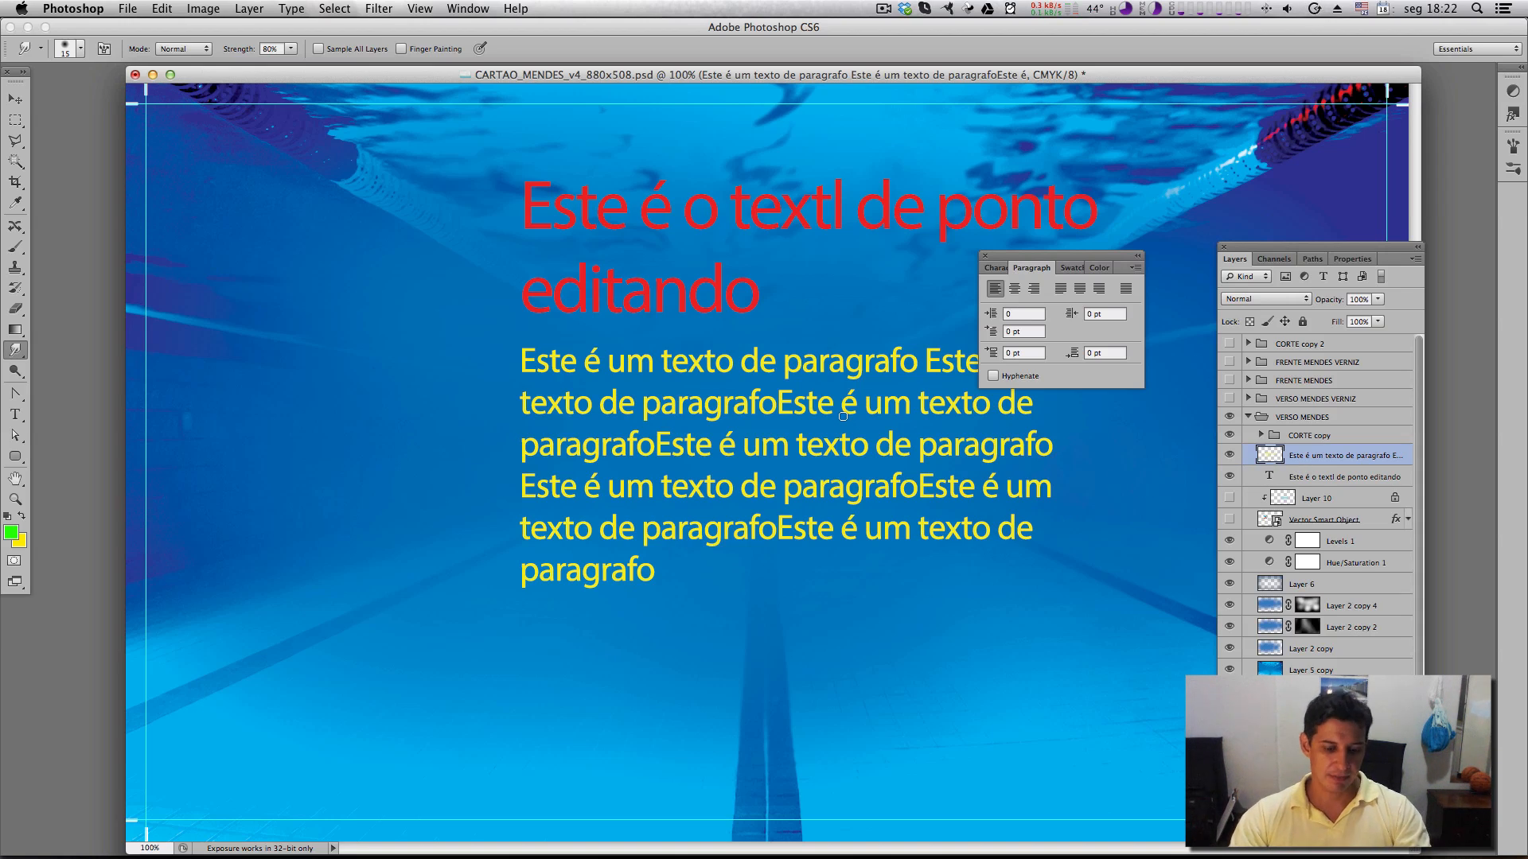
key(super+alt+z)
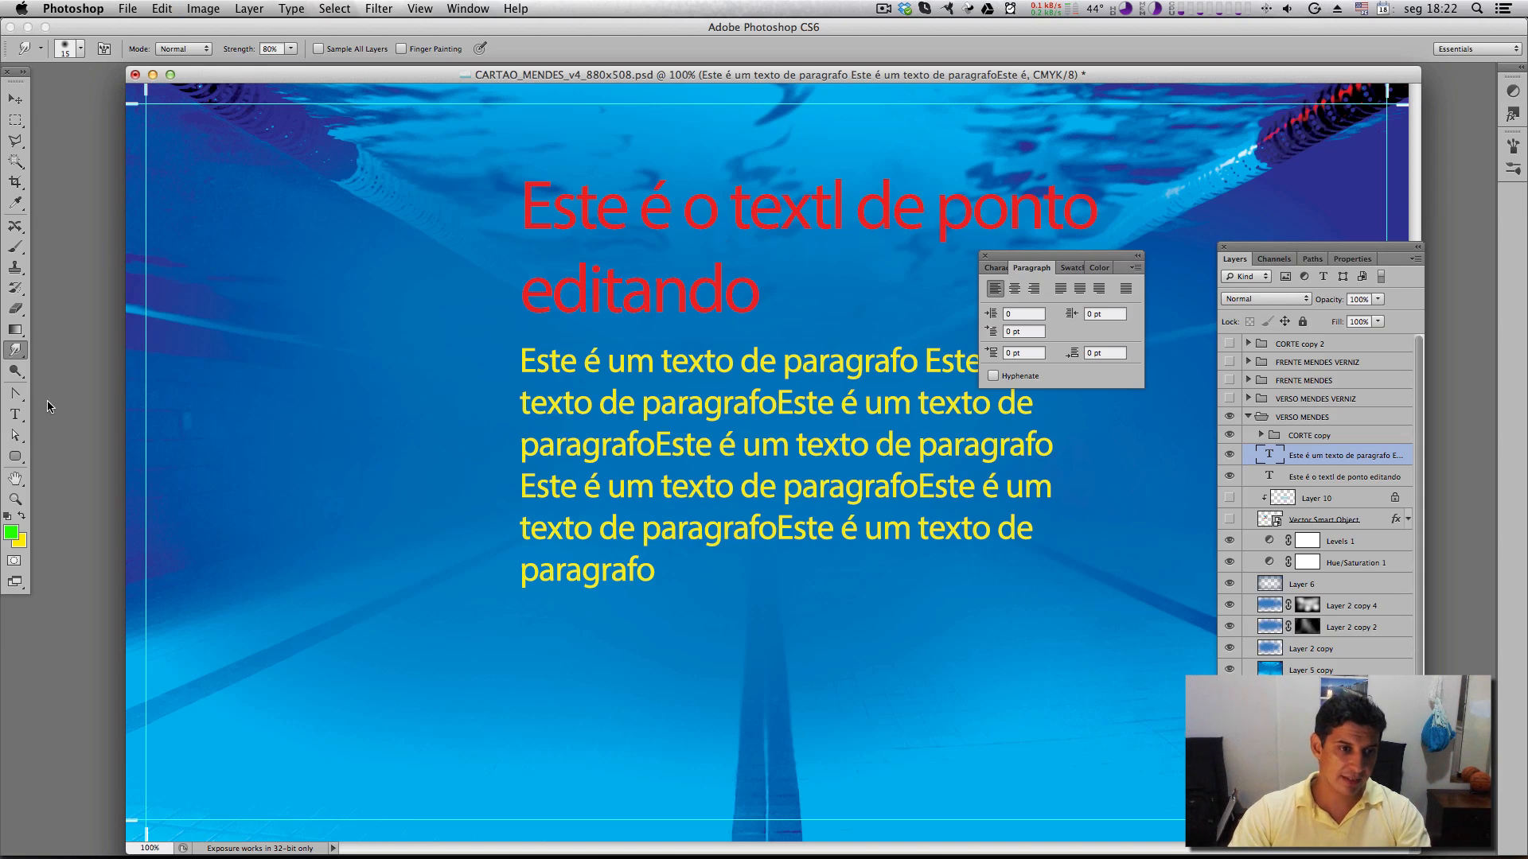
Delete the word "editando" from the red point text and move the remaining line down closer to the yellow paragraph
click(15, 414)
click(763, 296)
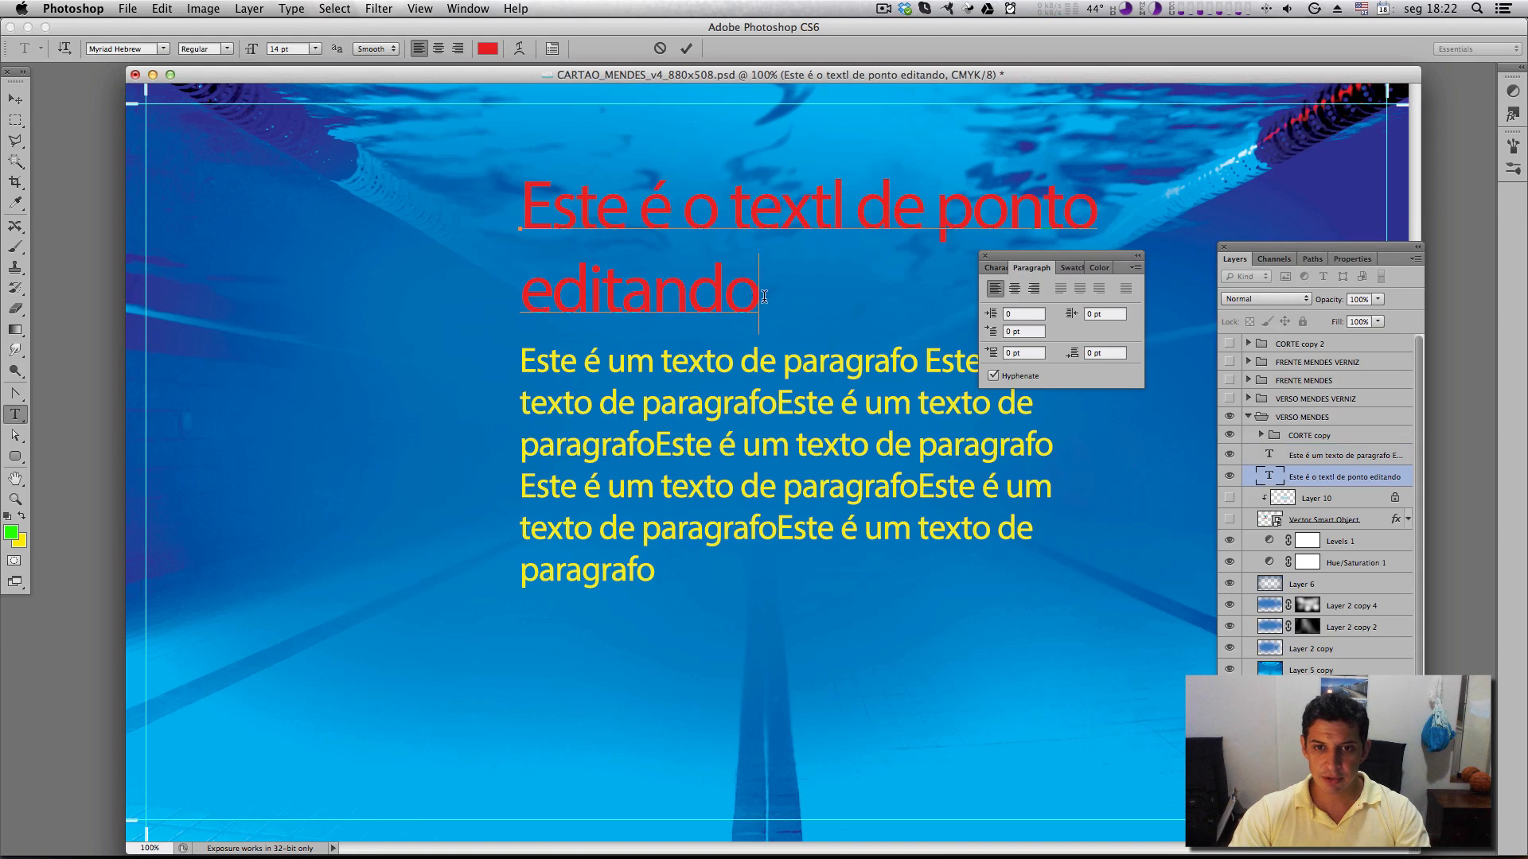
drag(763, 296, 493, 298)
key(BackSpace)
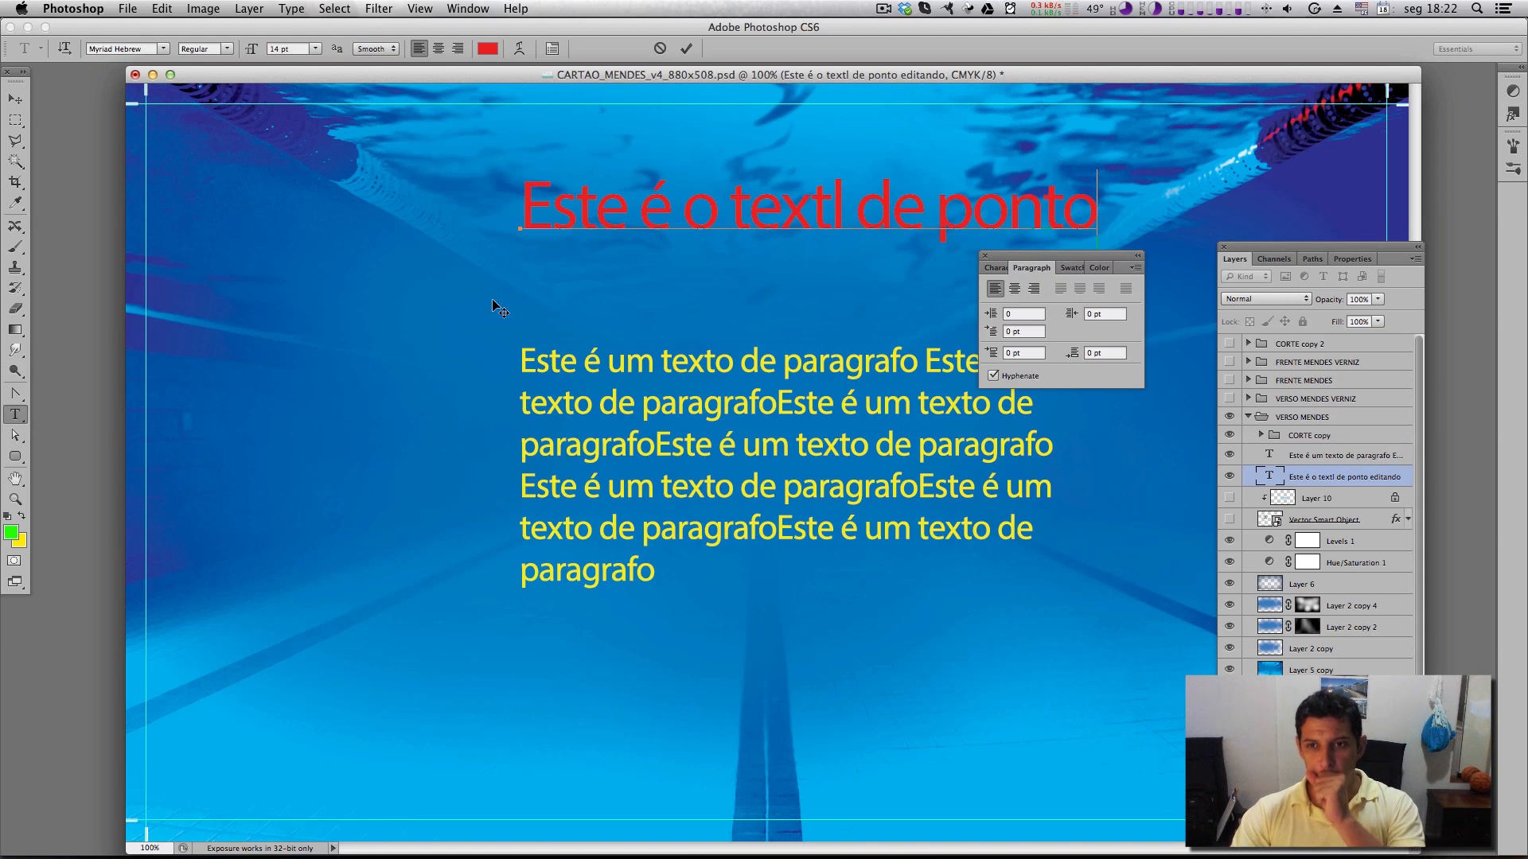
click(15, 99)
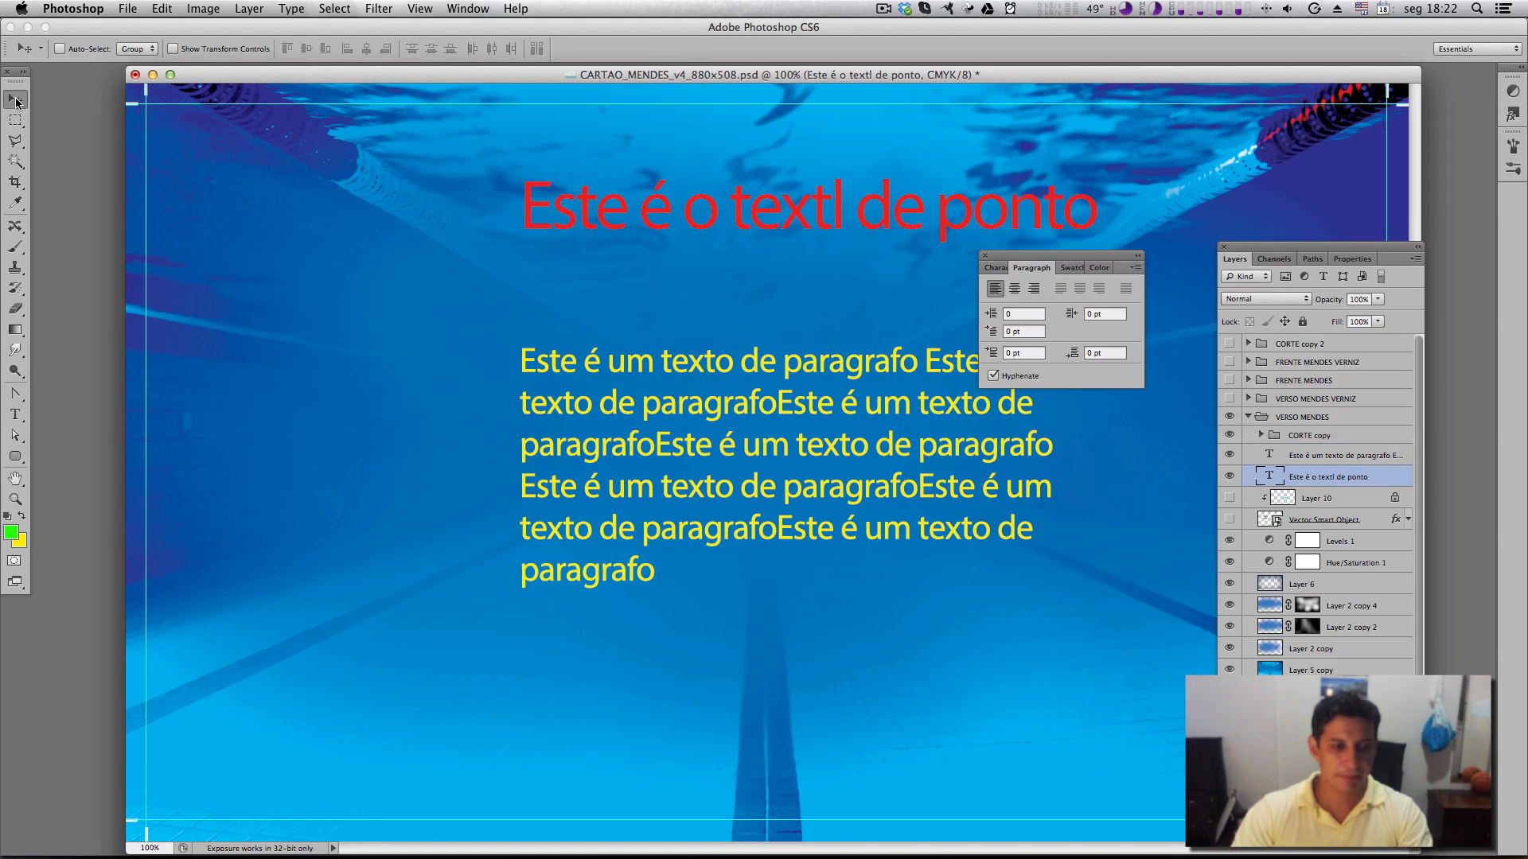
drag(771, 236, 771, 305)
drag(1096, 253, 1146, 632)
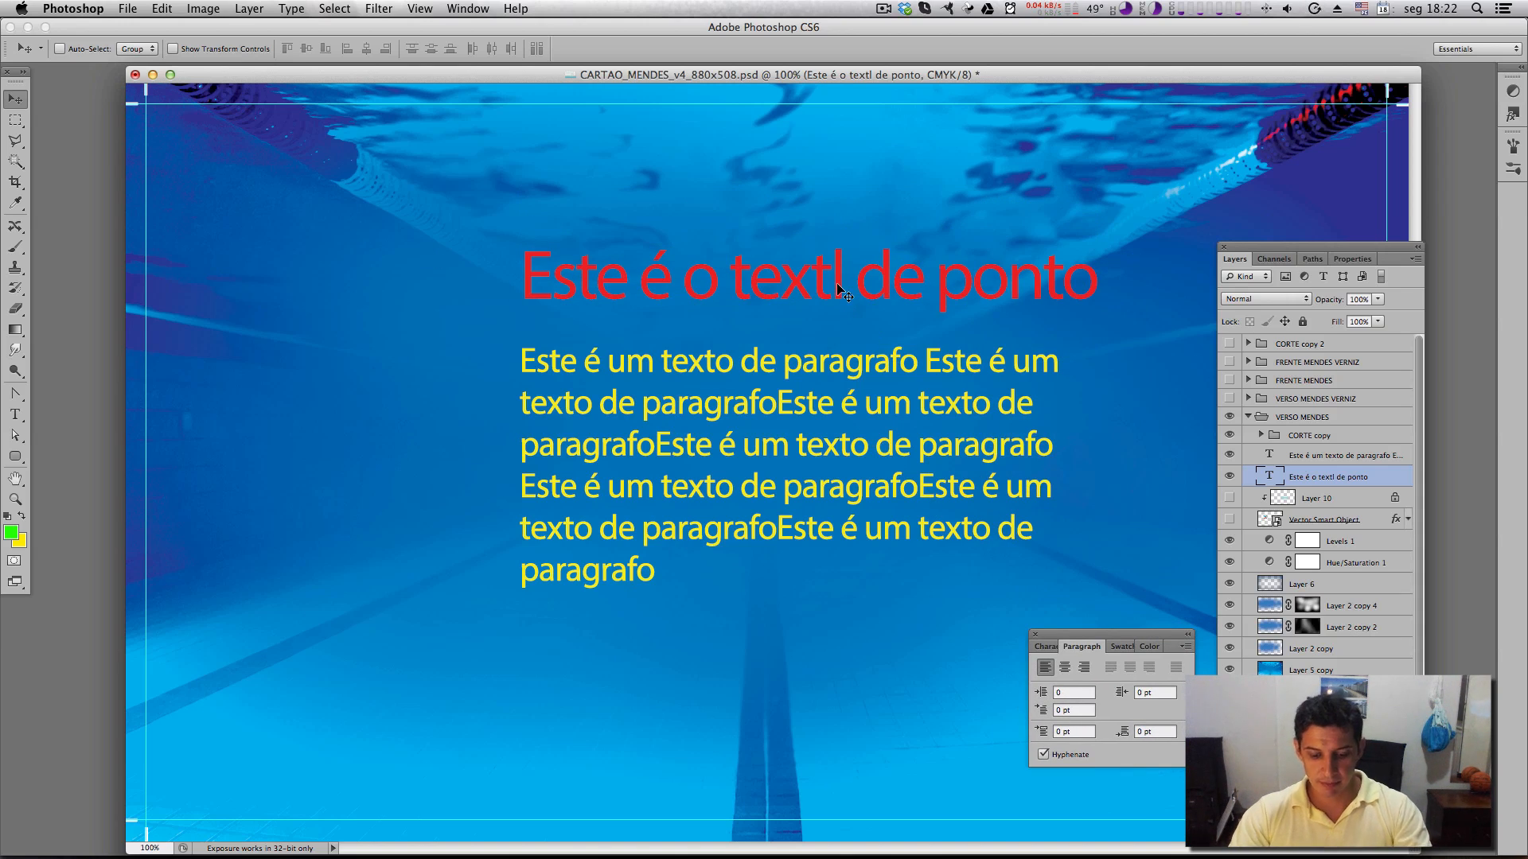
Correct the misspelled word in the red text so the line reads "Este é o texto de ponto"
key(t)
drag(841, 293, 831, 287)
text(o)
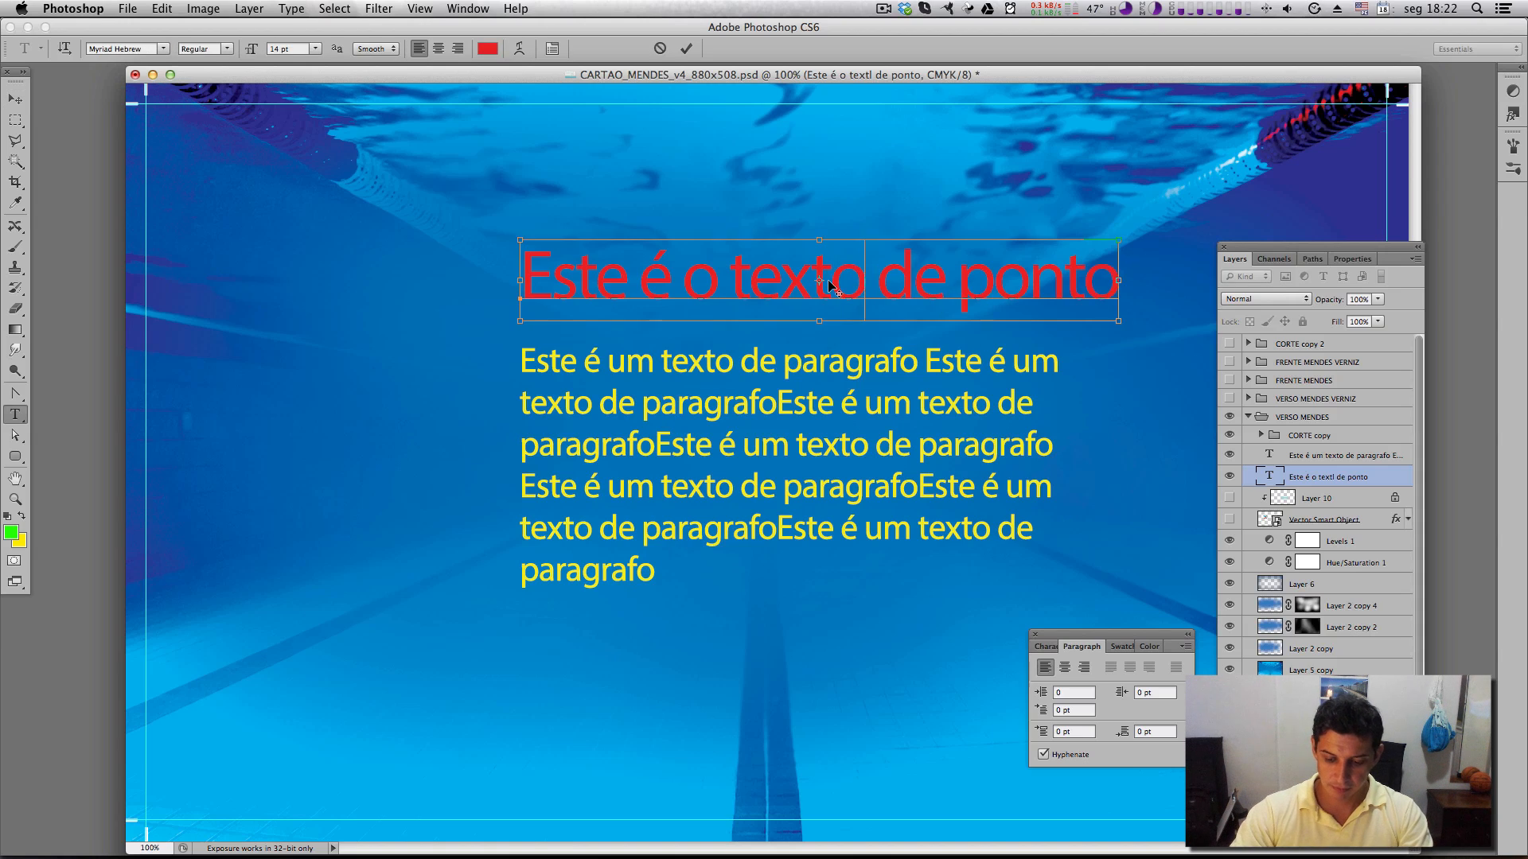
key(super+Return)
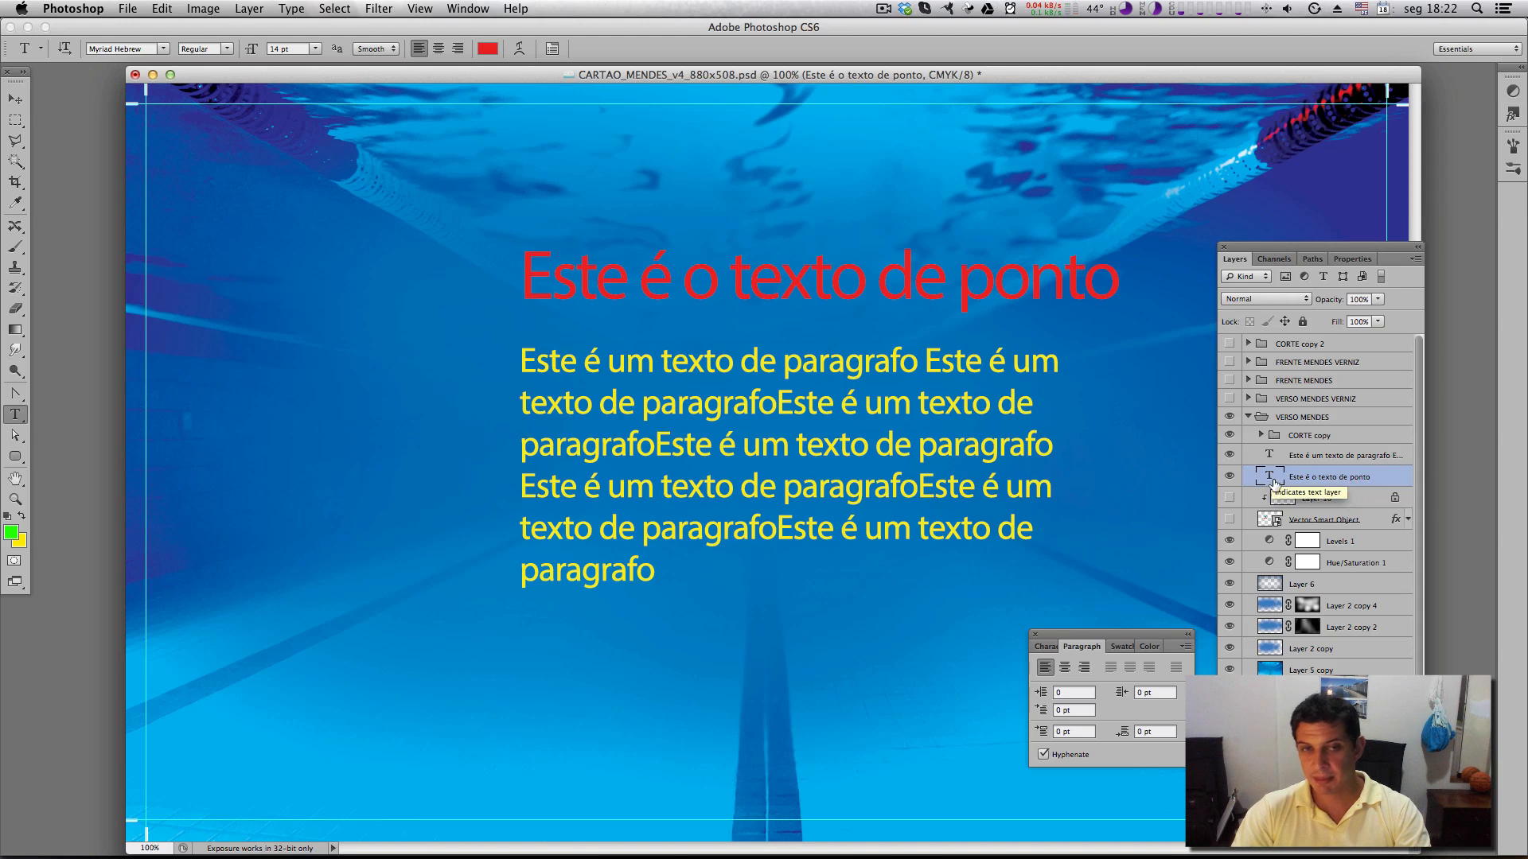
Warp the red point text with a horizontal Arc style, +22% bend and +25% horizontal distortion
click(520, 52)
drag(732, 312, 274, 400)
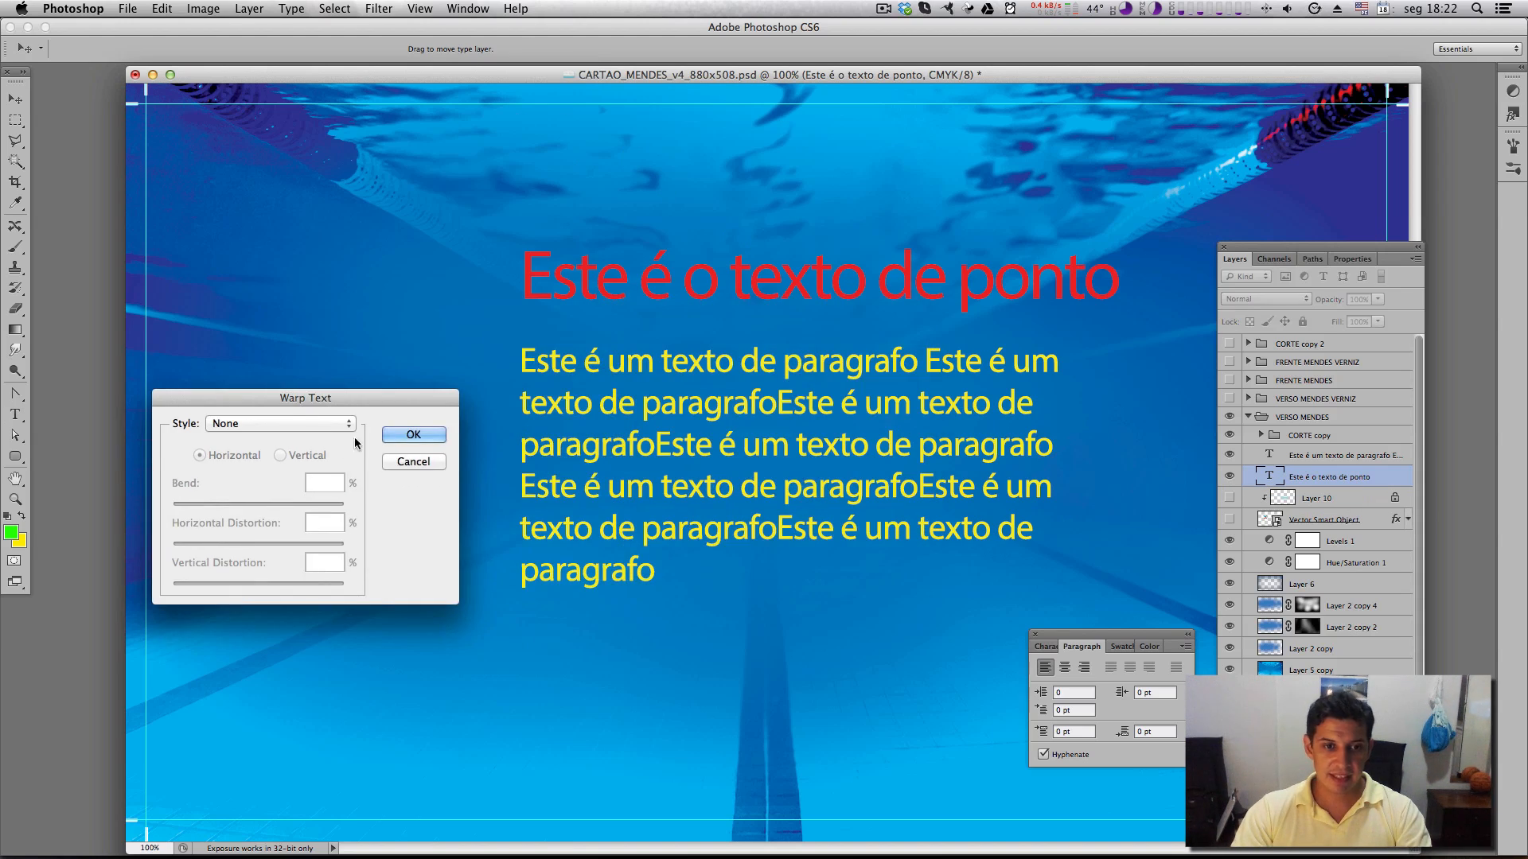
click(303, 423)
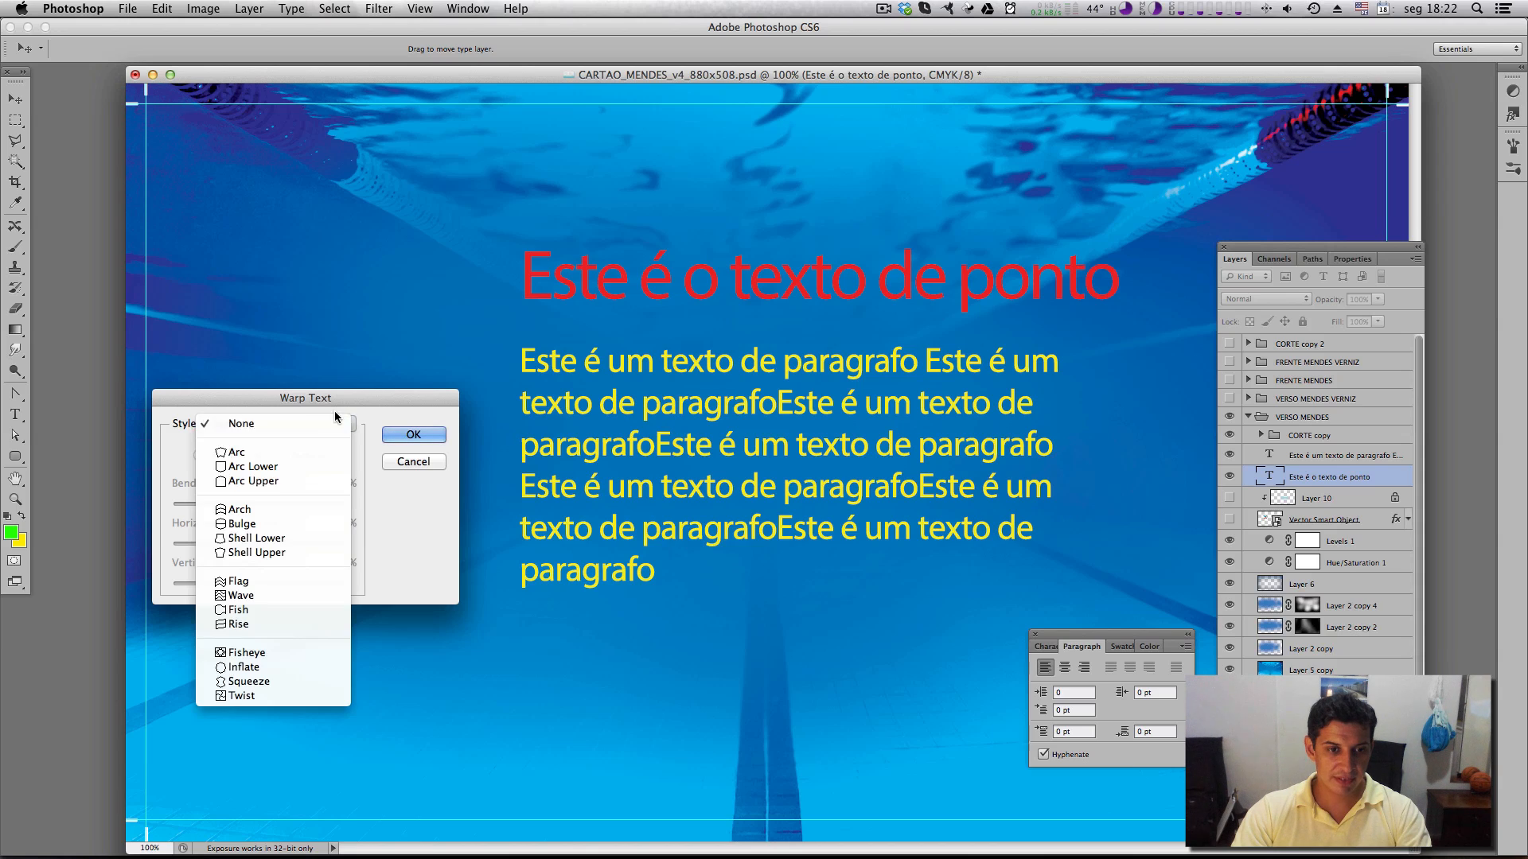
click(290, 451)
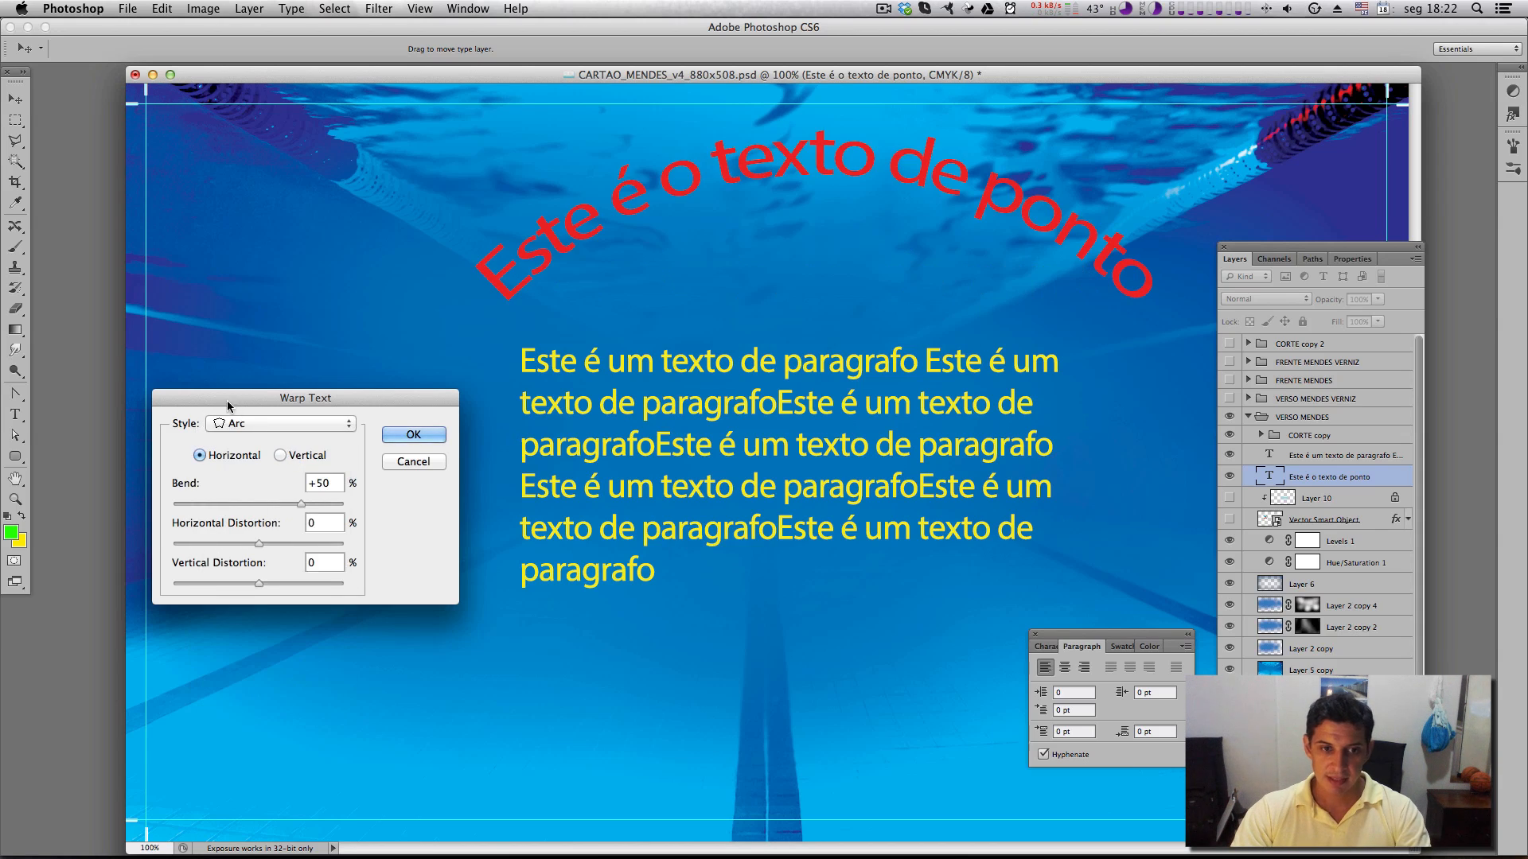
drag(299, 507, 213, 549)
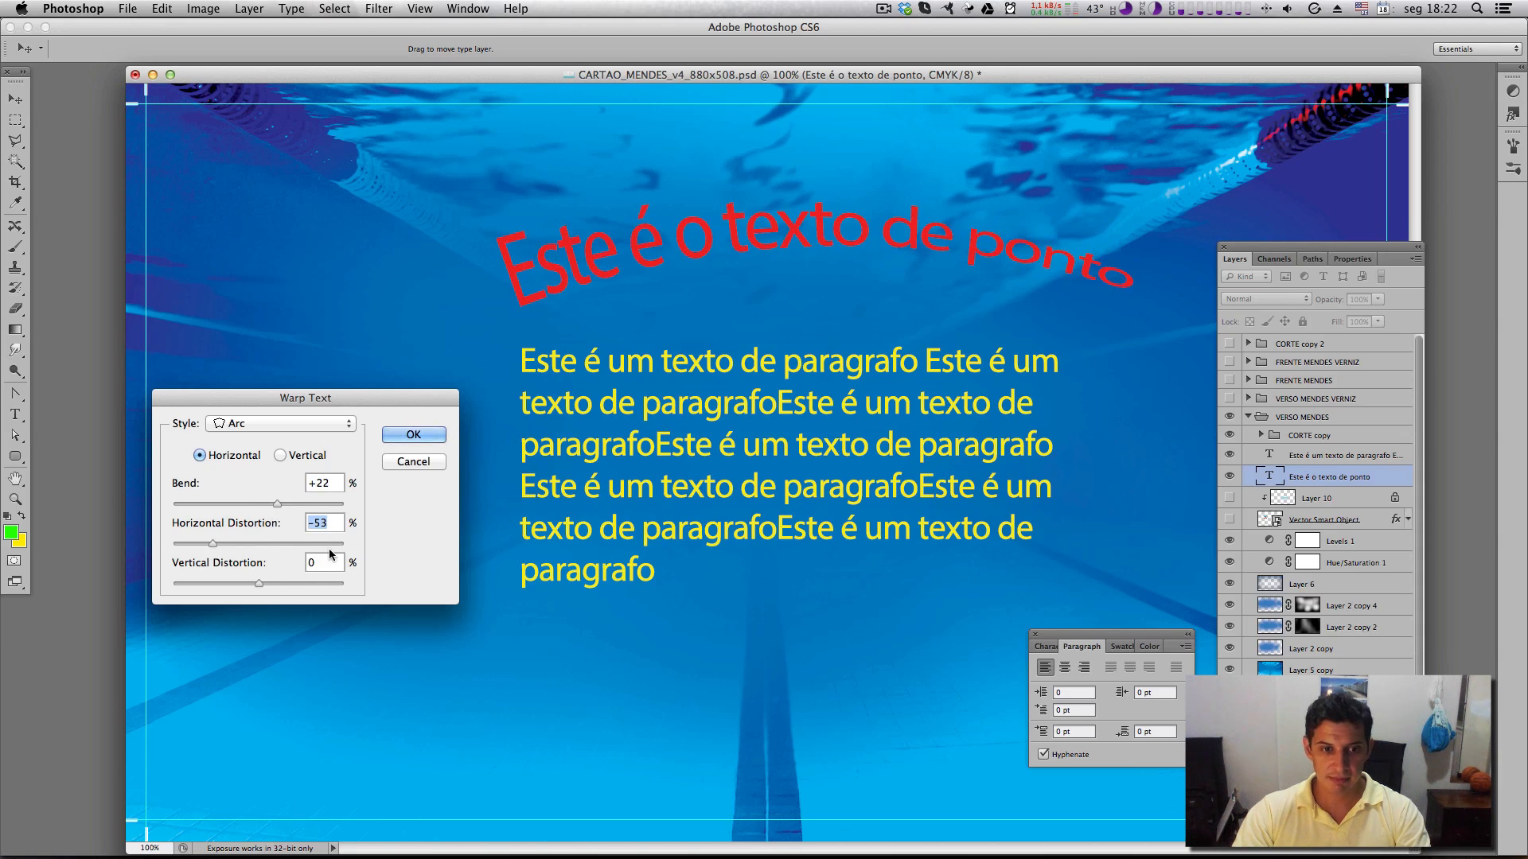
click(285, 546)
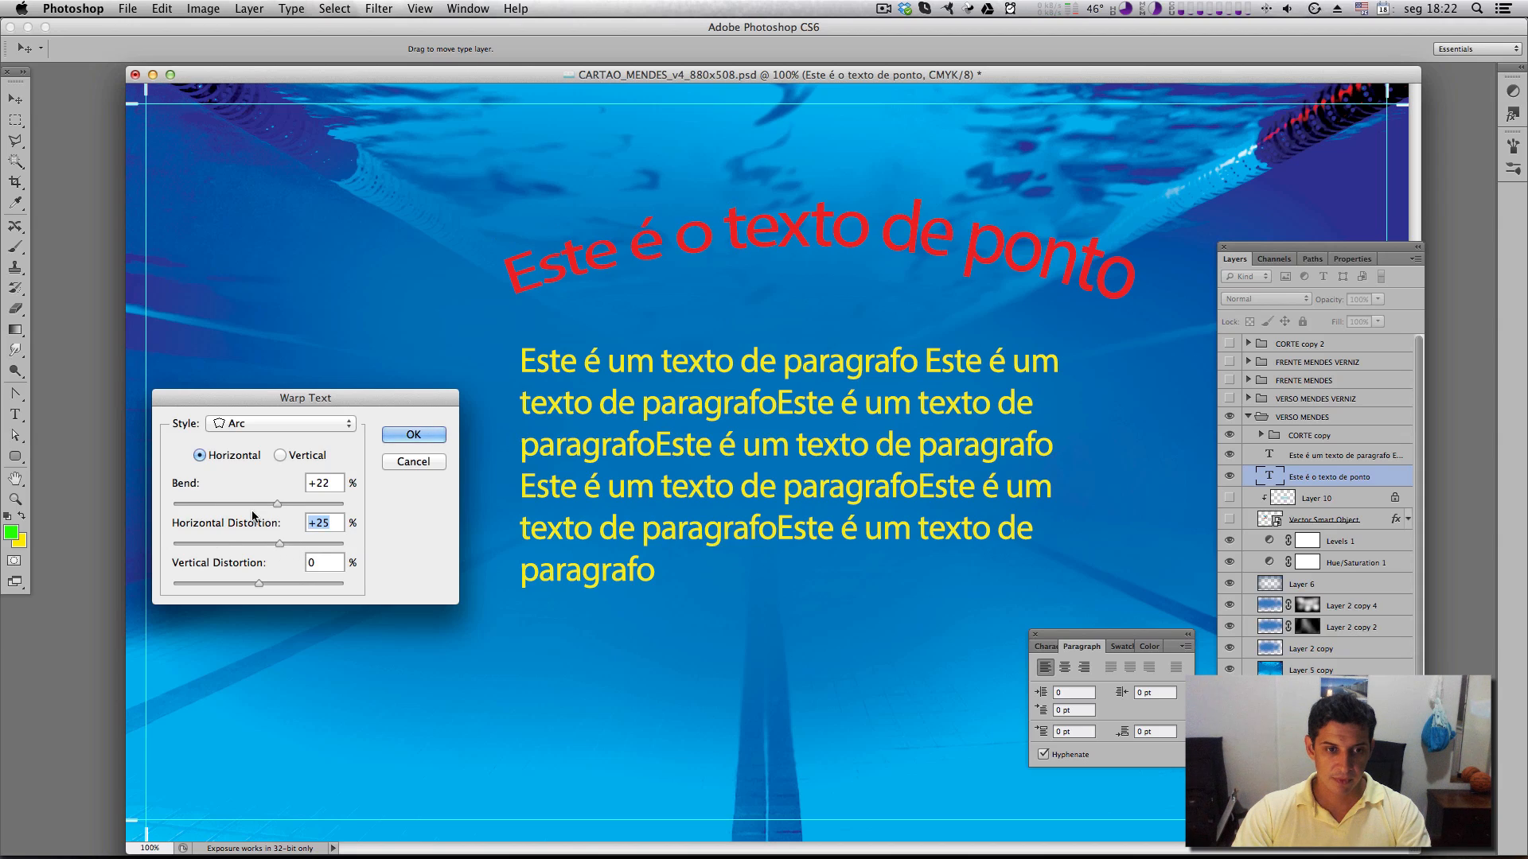
key(Return)
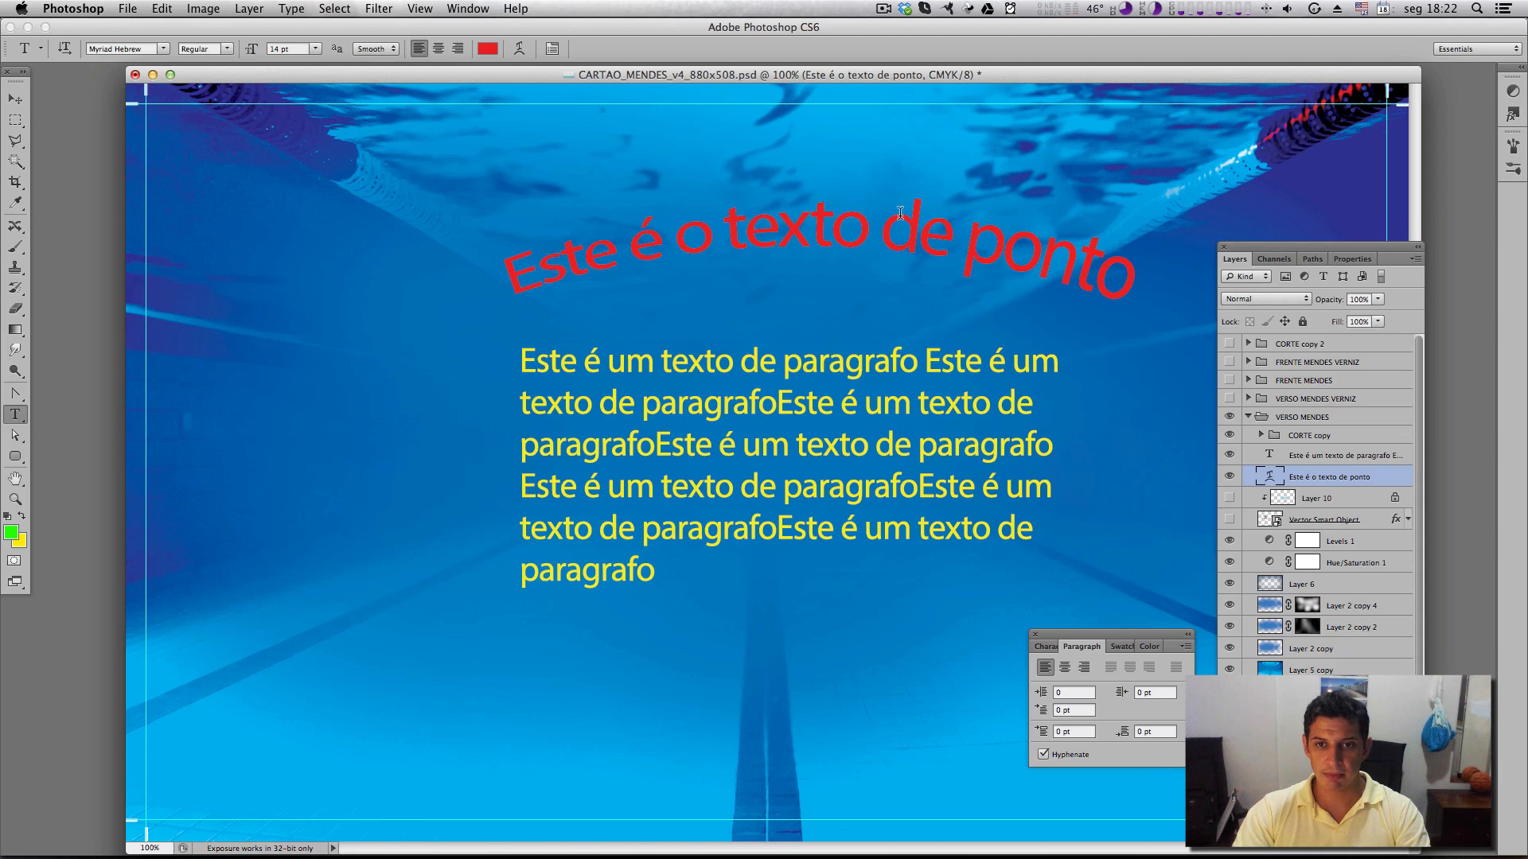
Shift the warped red text slightly left and down, and insert a new first line reading "Editável"
click(16, 98)
drag(837, 275, 786, 293)
key(t)
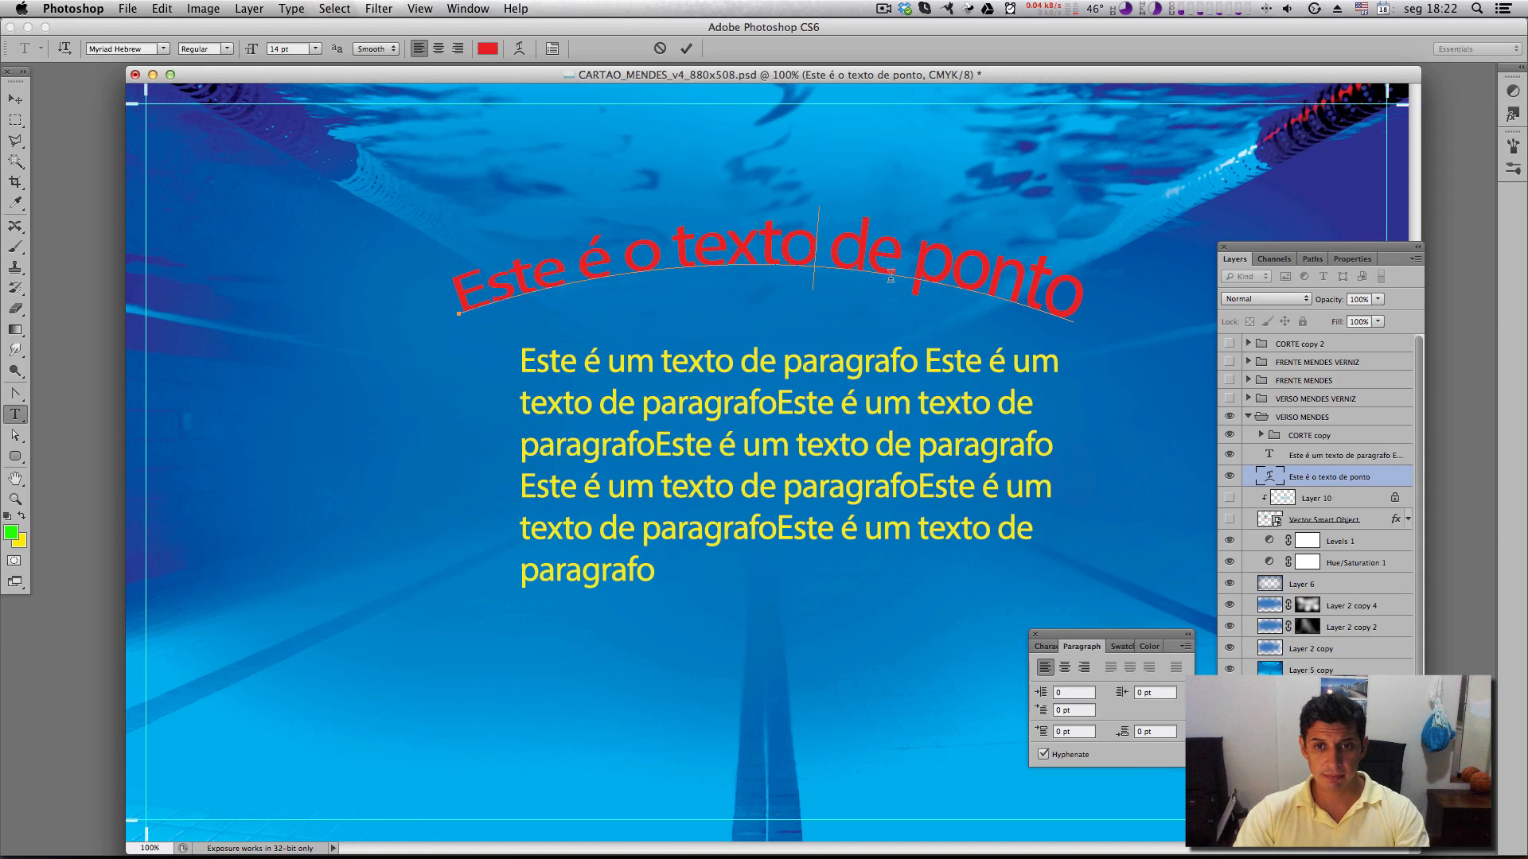
drag(958, 272, 563, 331)
click(549, 291)
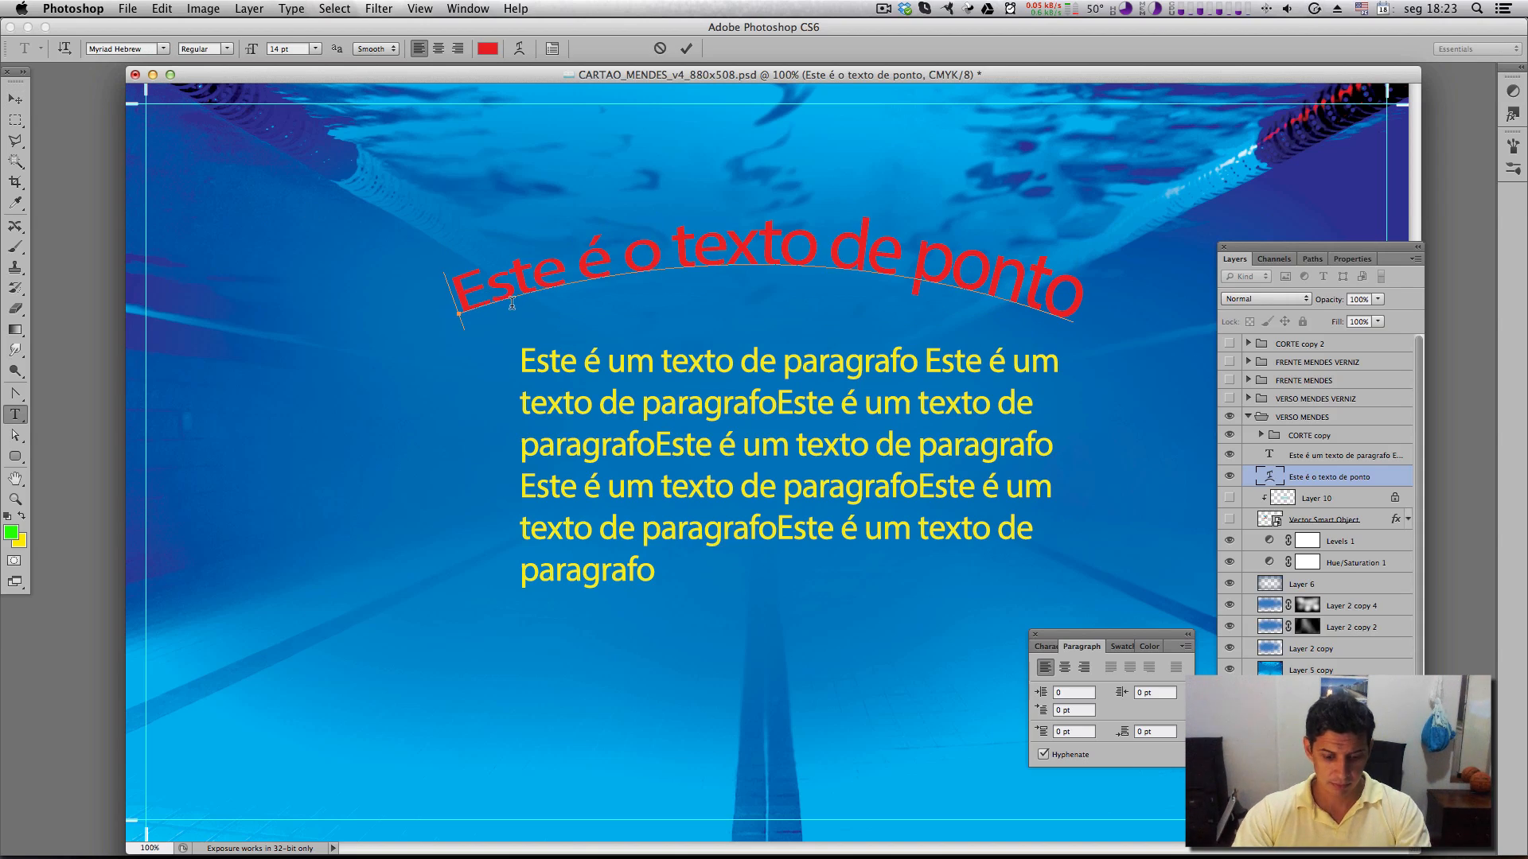
text(Edit)
text(ável)
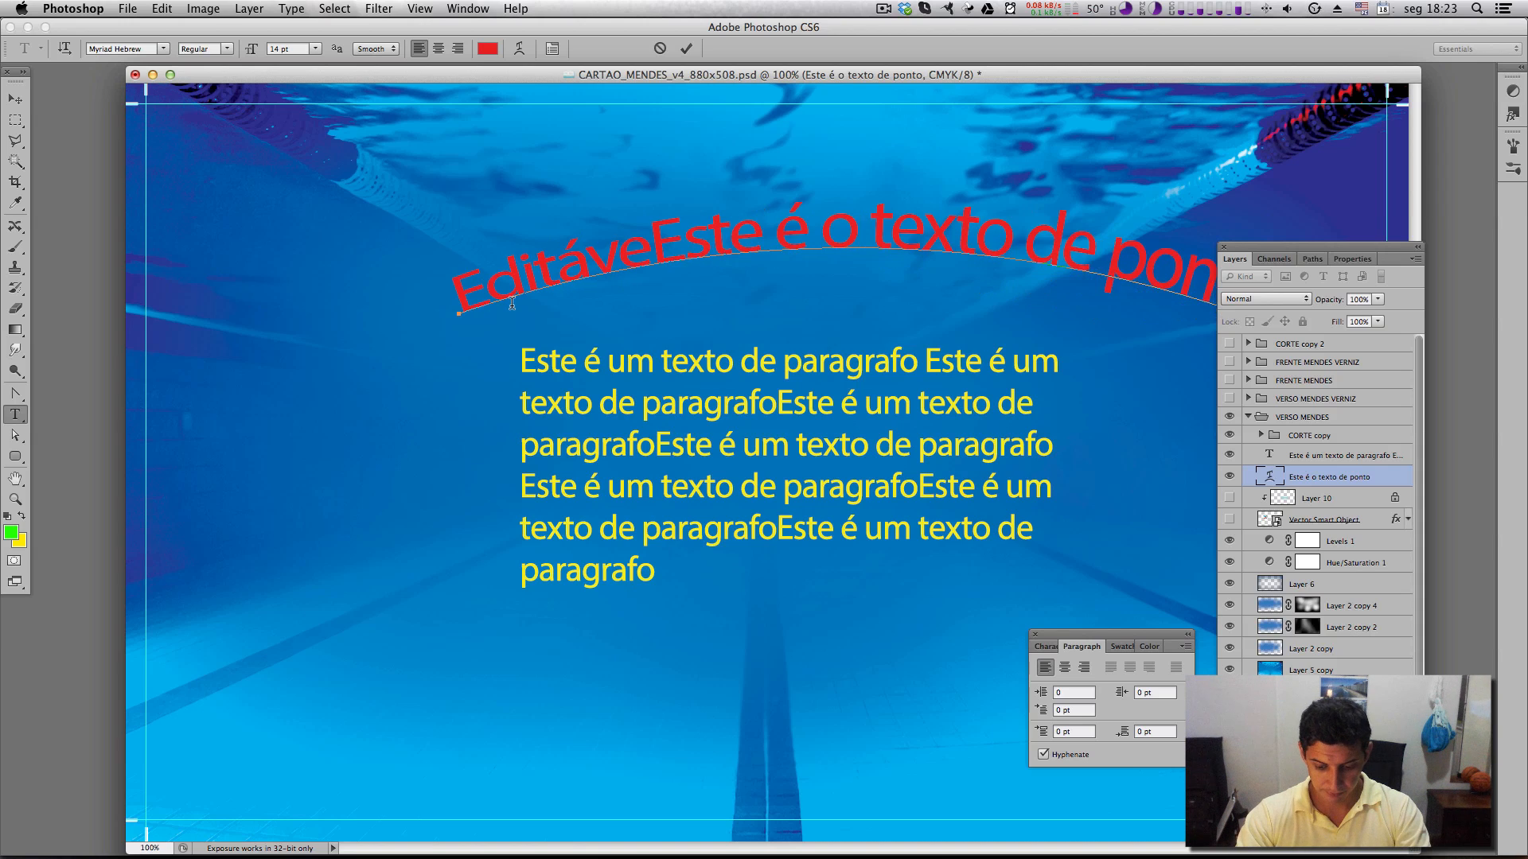
key(Return)
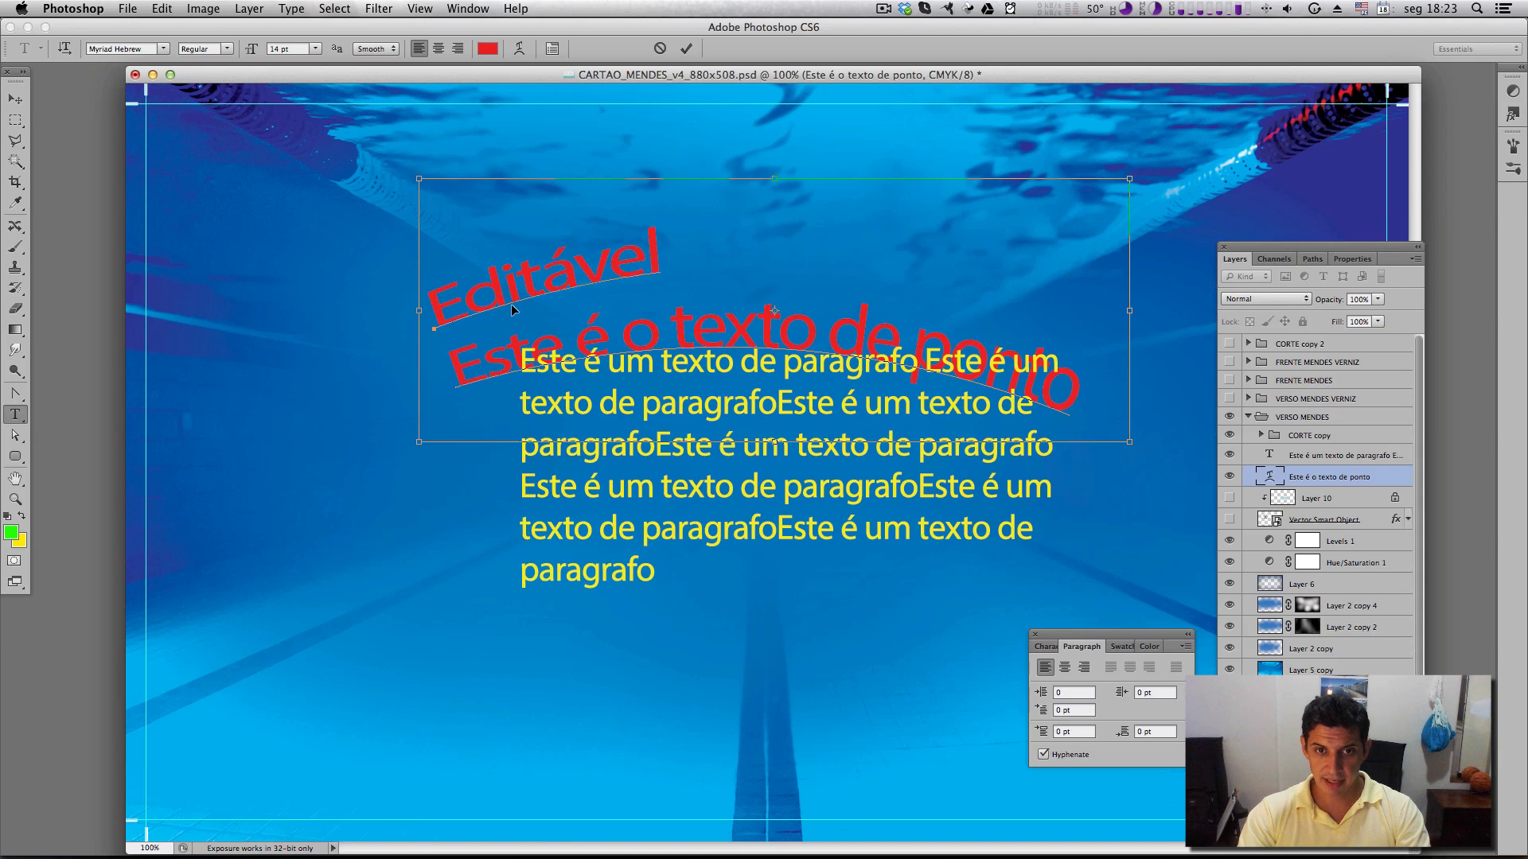
key(super+Return)
Rotate the warped red text counterclockwise and move it and the yellow paragraph toward the card's left side
key(v)
drag(749, 276, 756, 278)
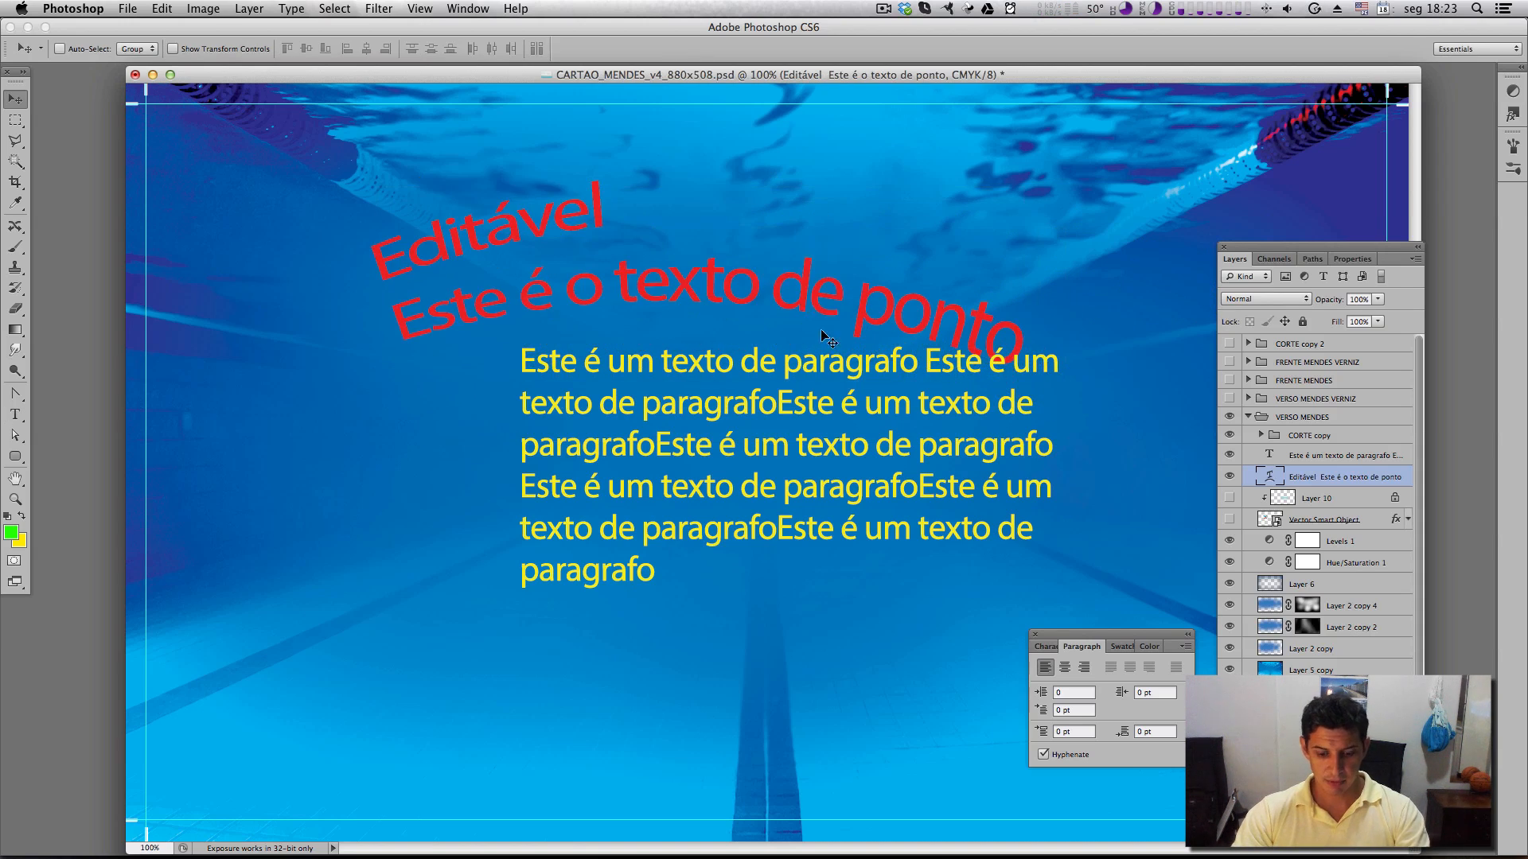
key(super+t)
drag(1043, 423, 638, 271)
key(Return)
drag(618, 328, 556, 352)
drag(651, 365, 479, 424)
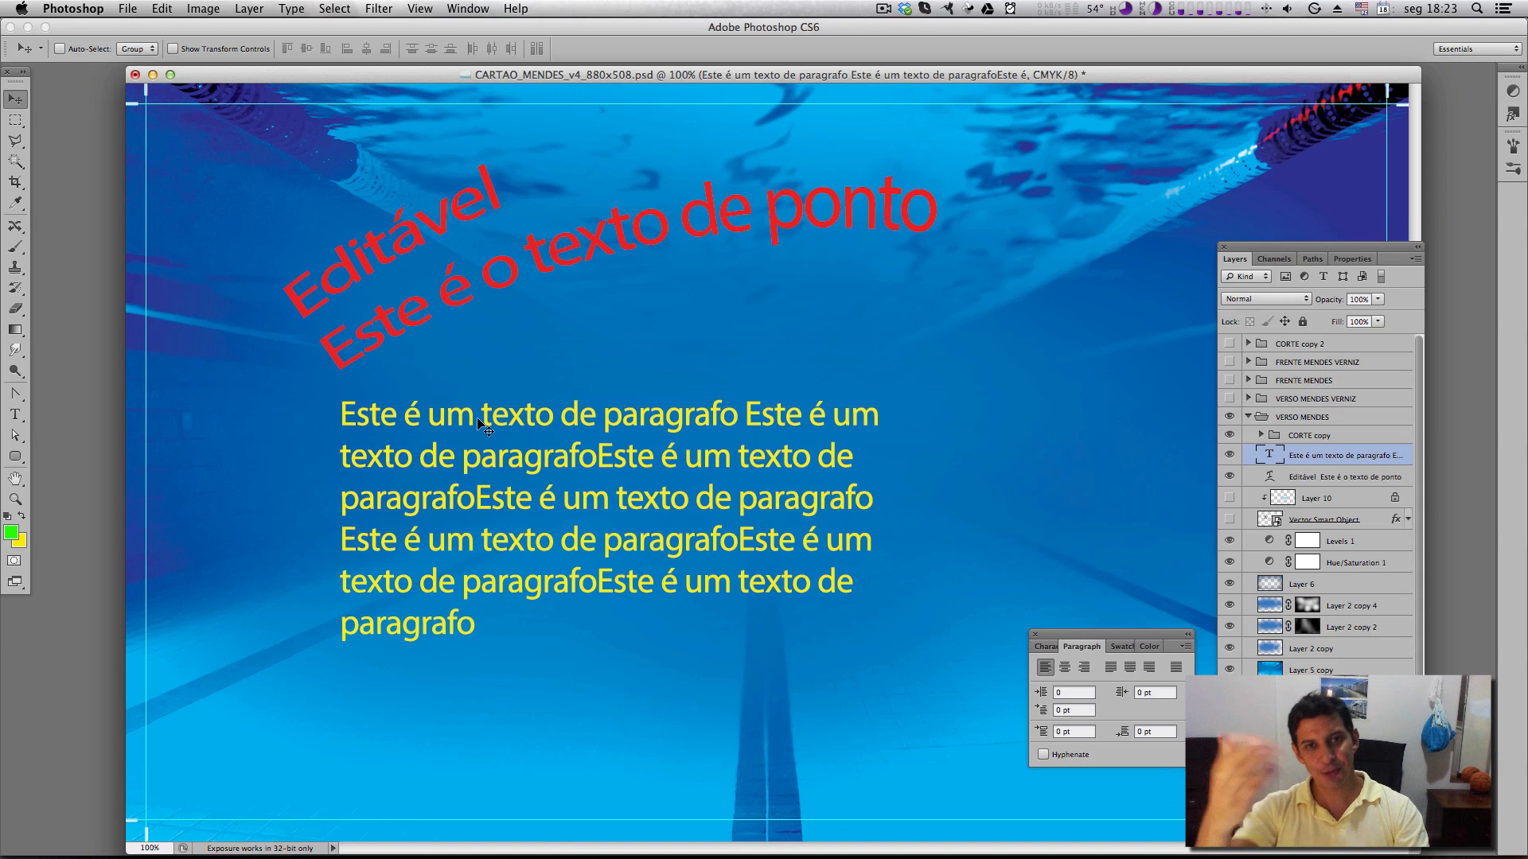
Add the vertical point text "Texto" in the empty area at the right of the card
key(super+minus)
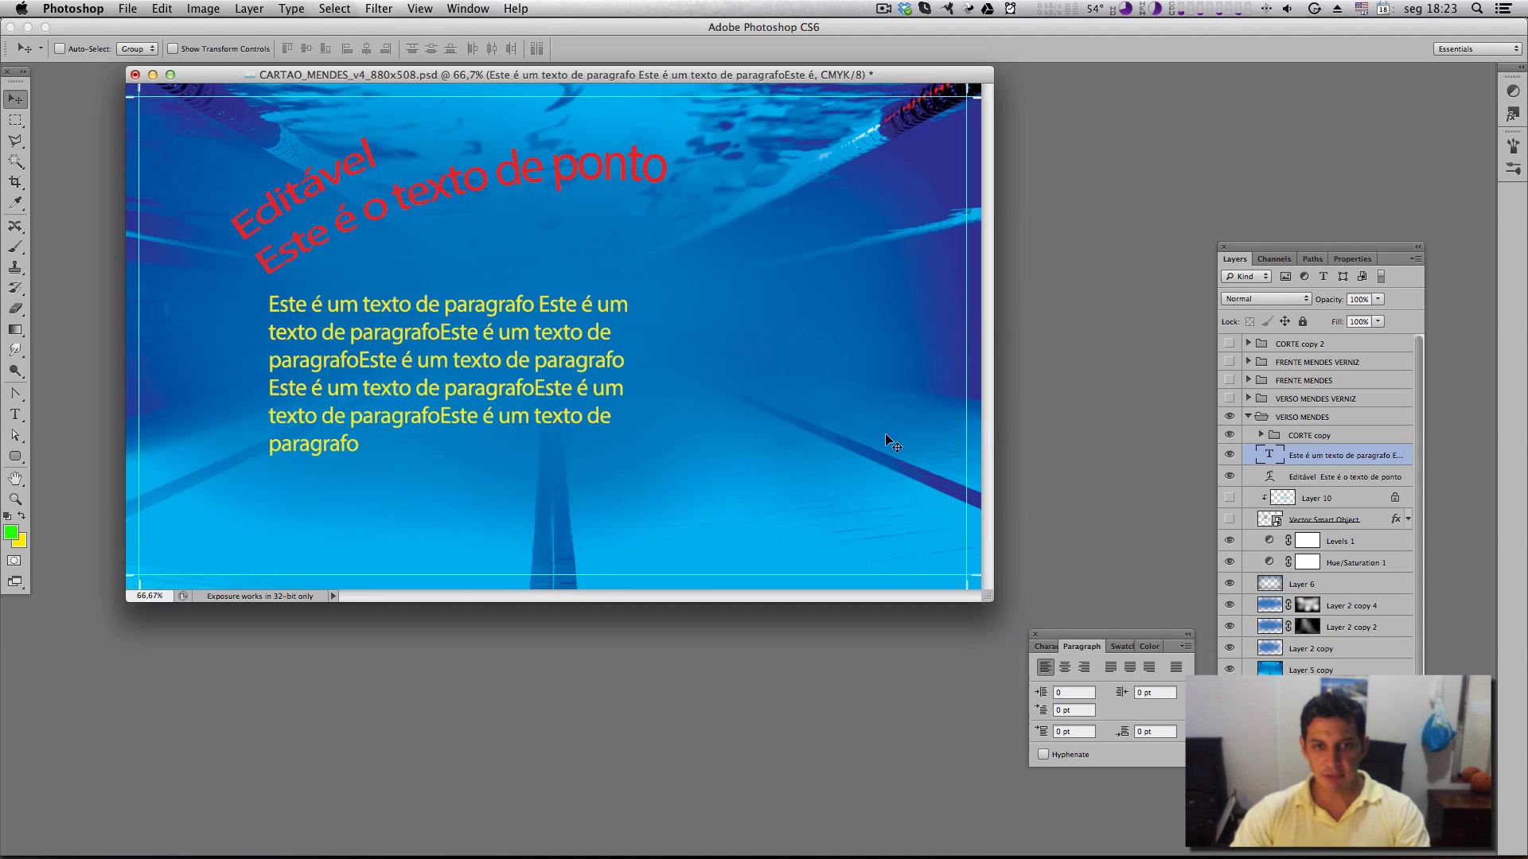
drag(991, 597, 1028, 673)
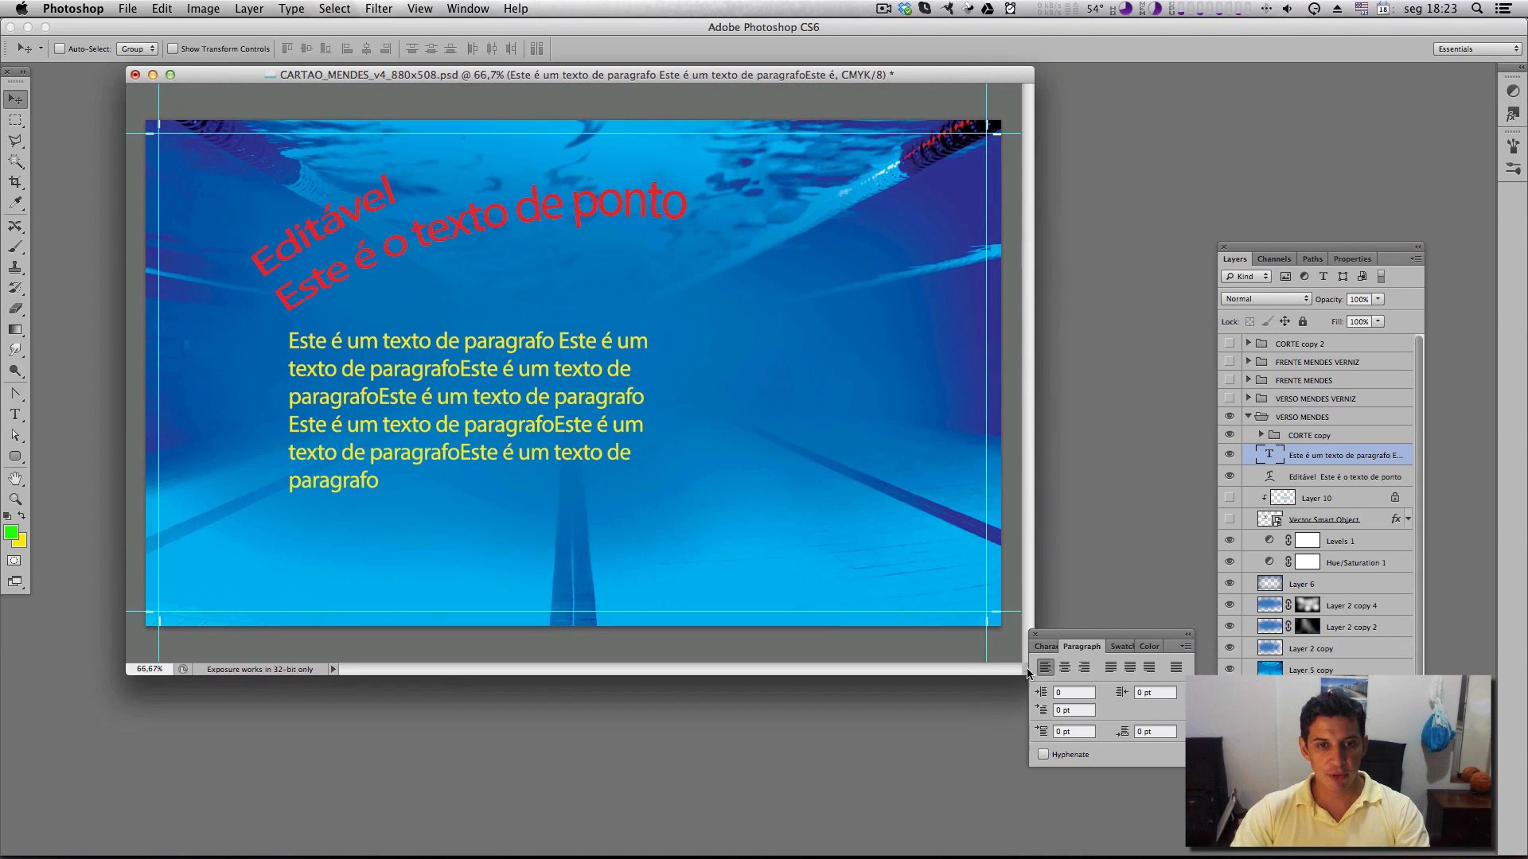
click(15, 414)
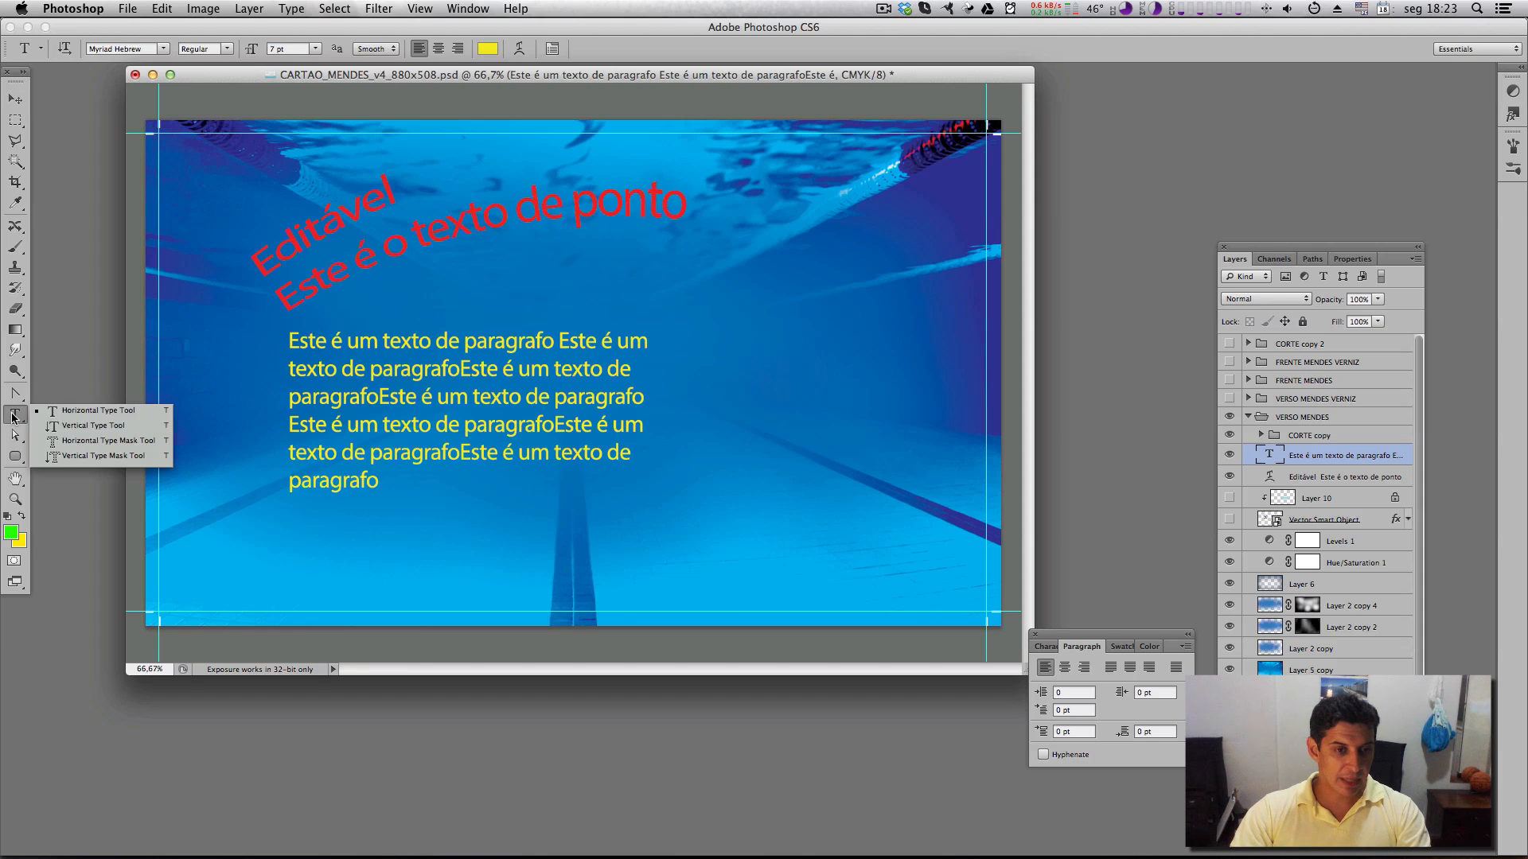
click(129, 426)
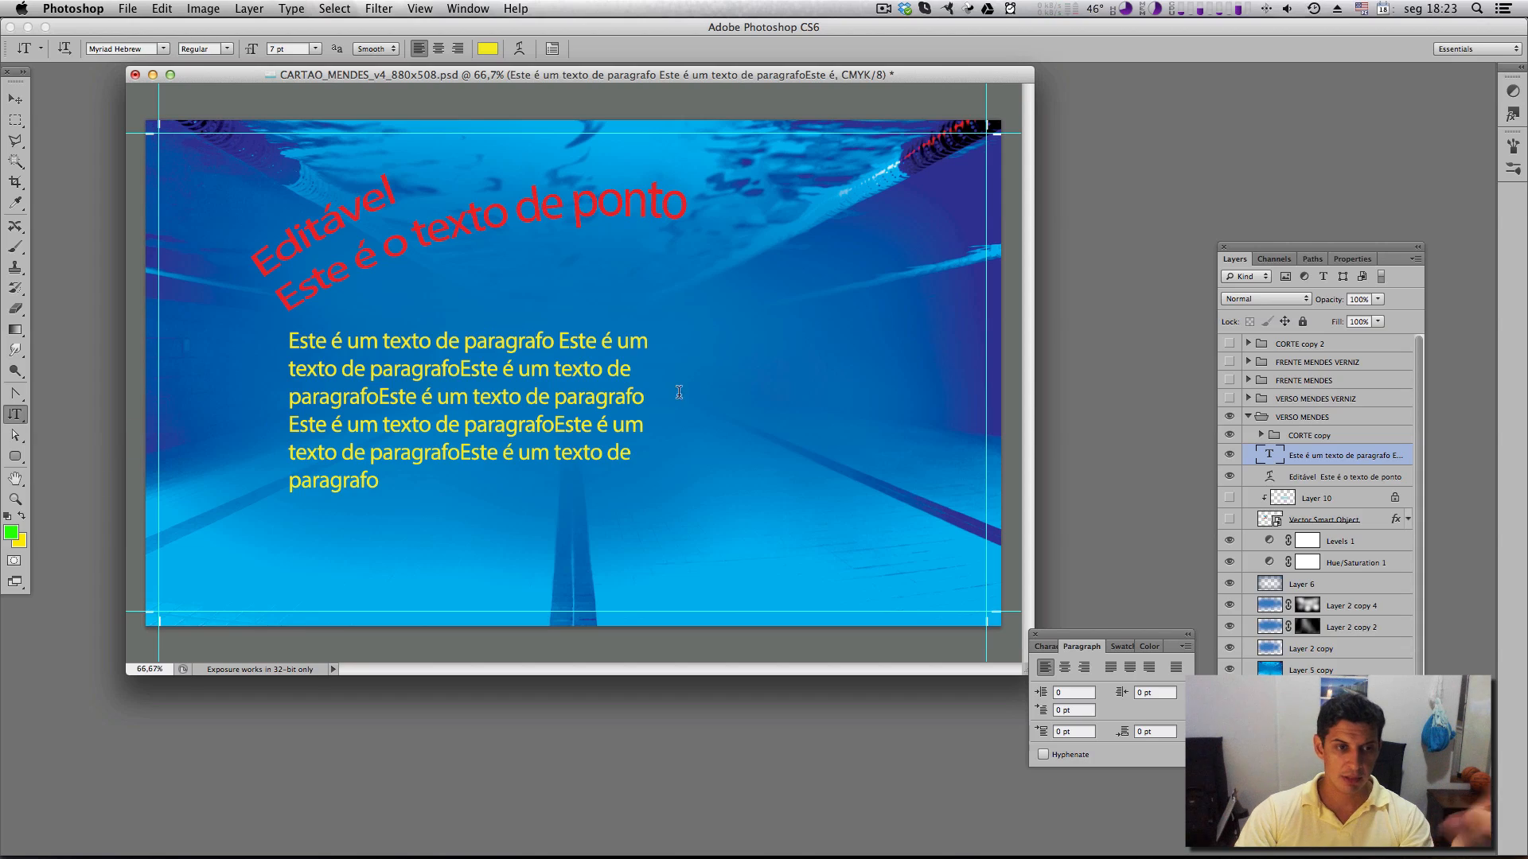
click(831, 276)
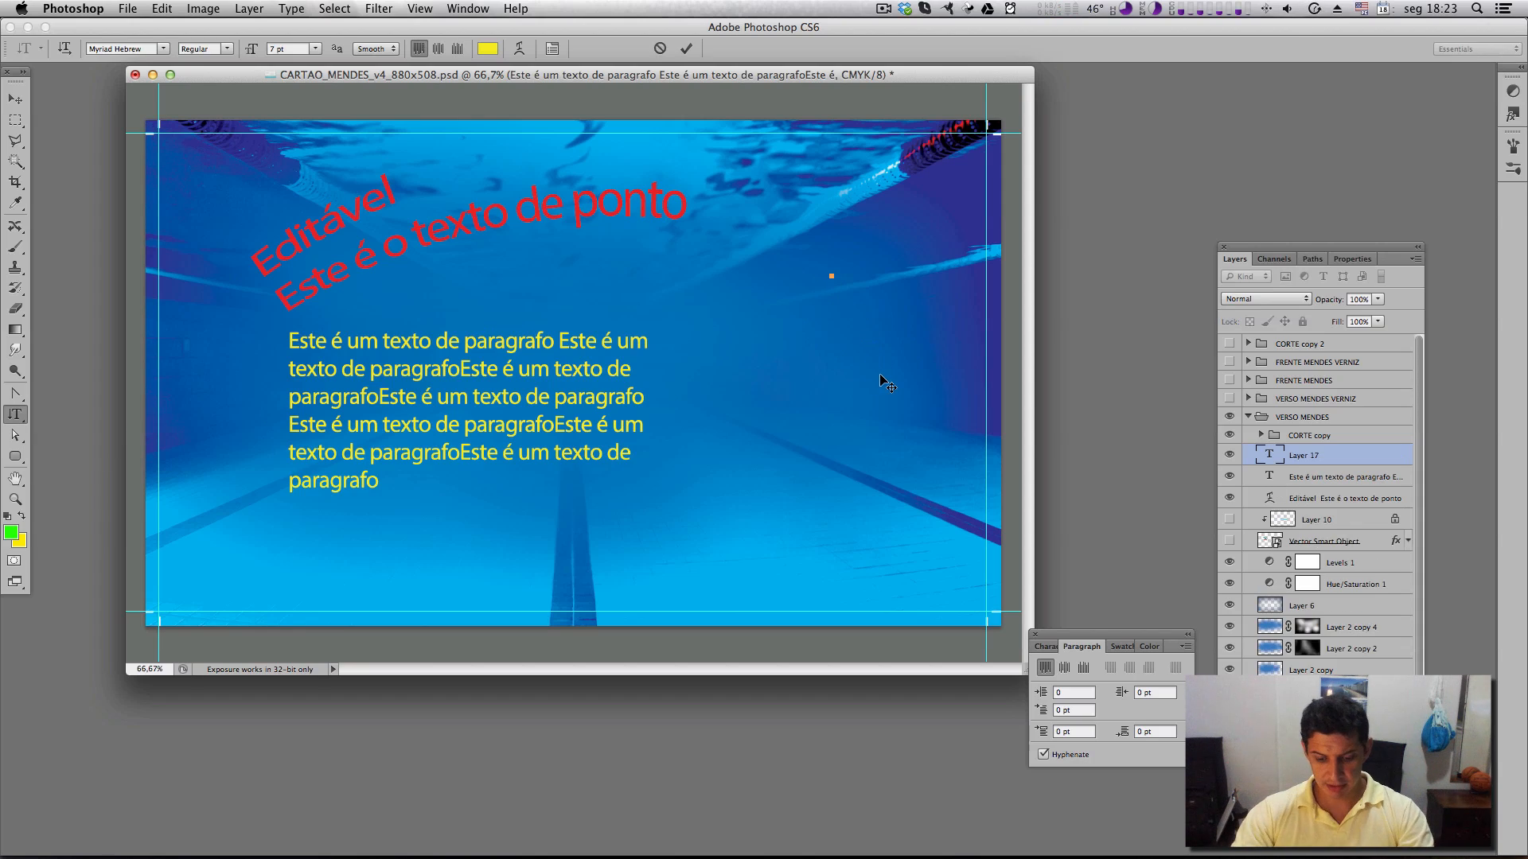
text(Texti)
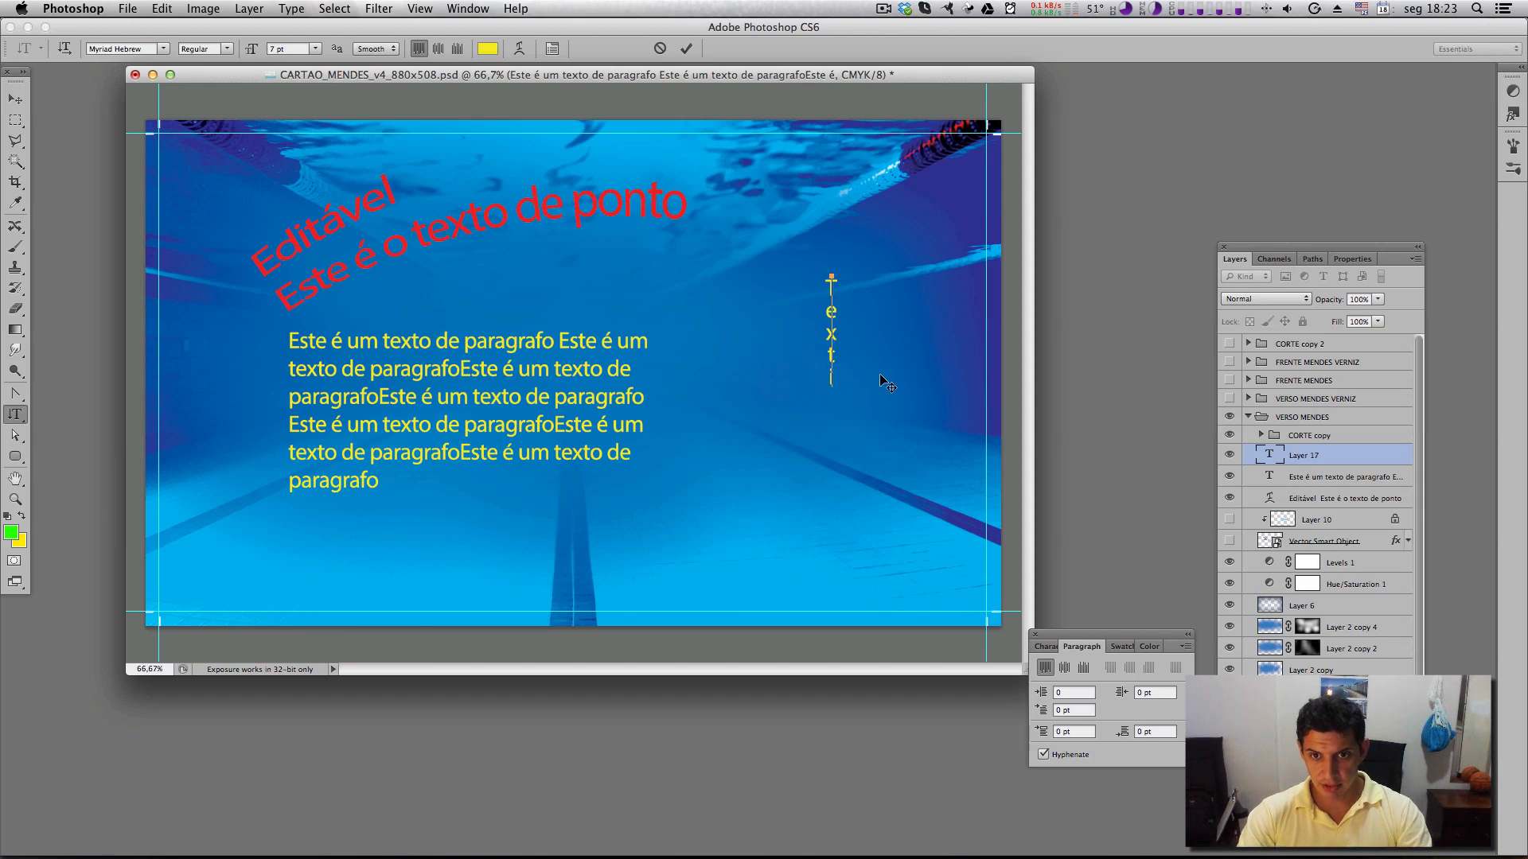
key(BackSpace)
text(o)
key(super+Return)
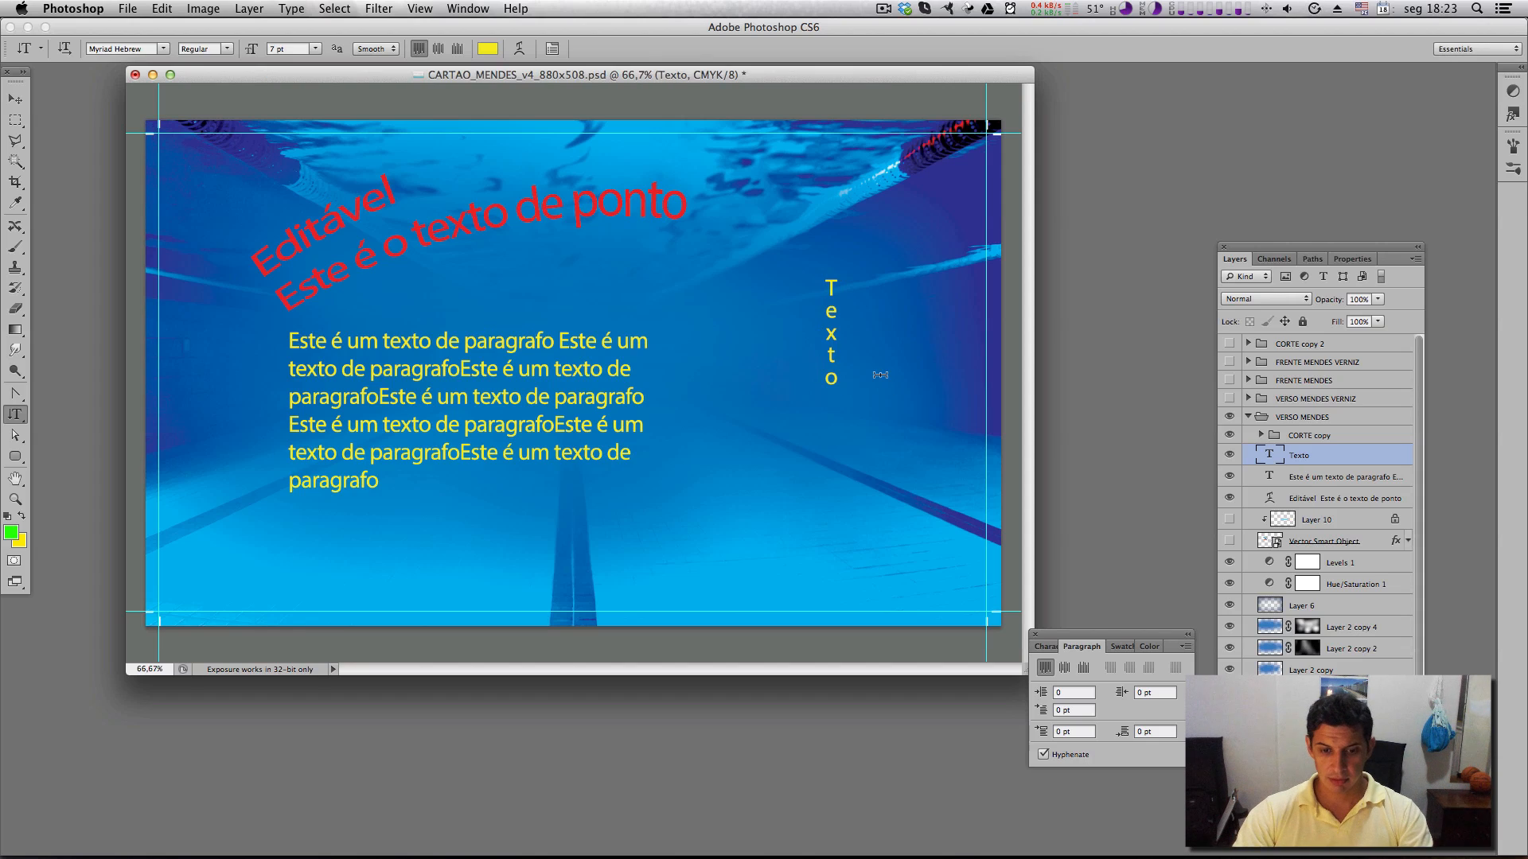
Enlarge the vertical text "Texto" to about 176% with Free Transform
key(super+t)
drag(845, 386, 862, 472)
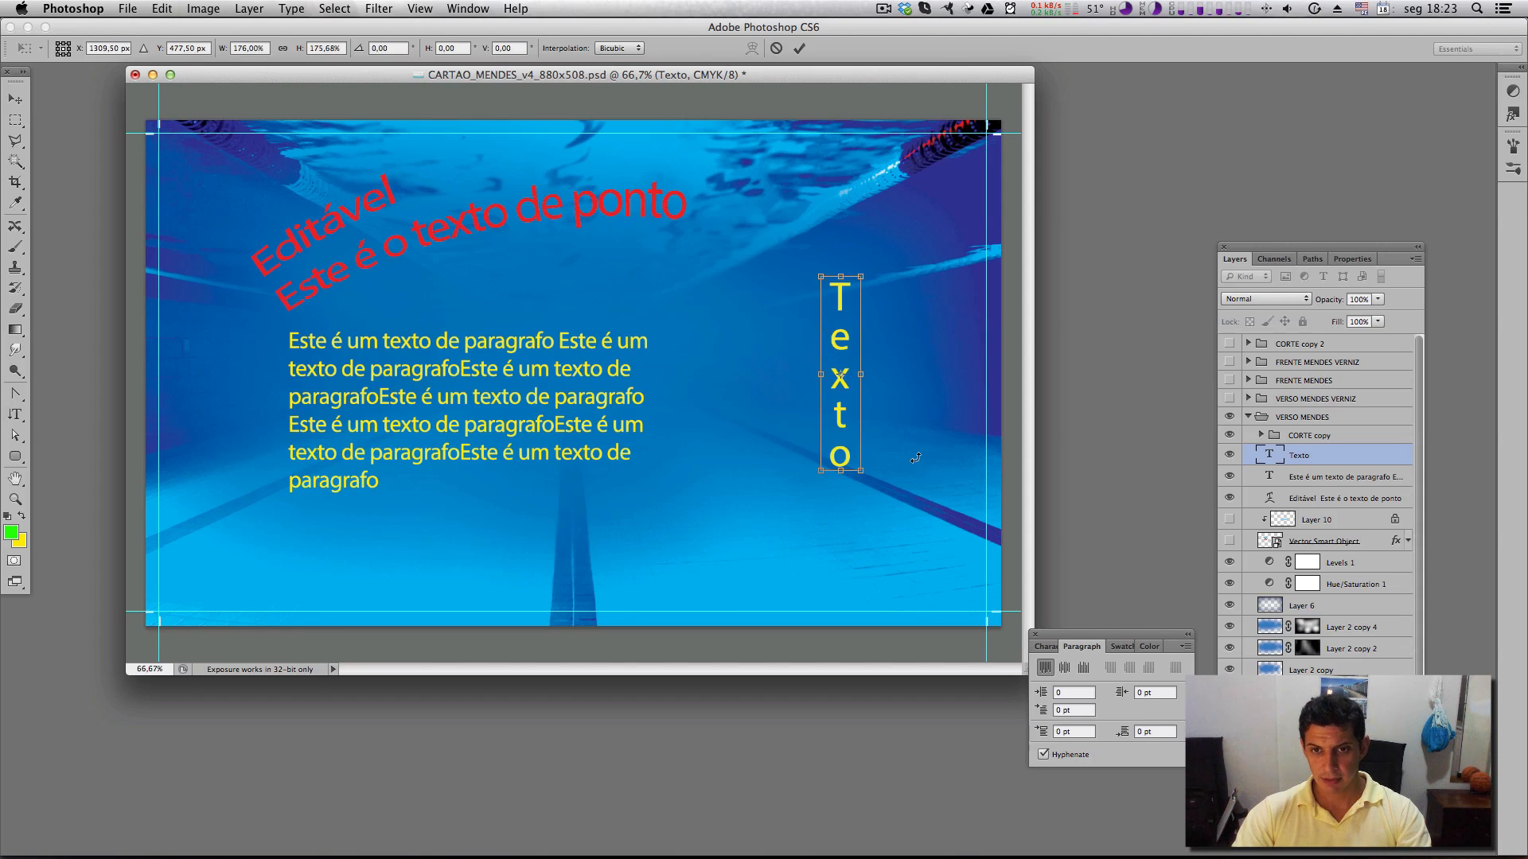
key(Return)
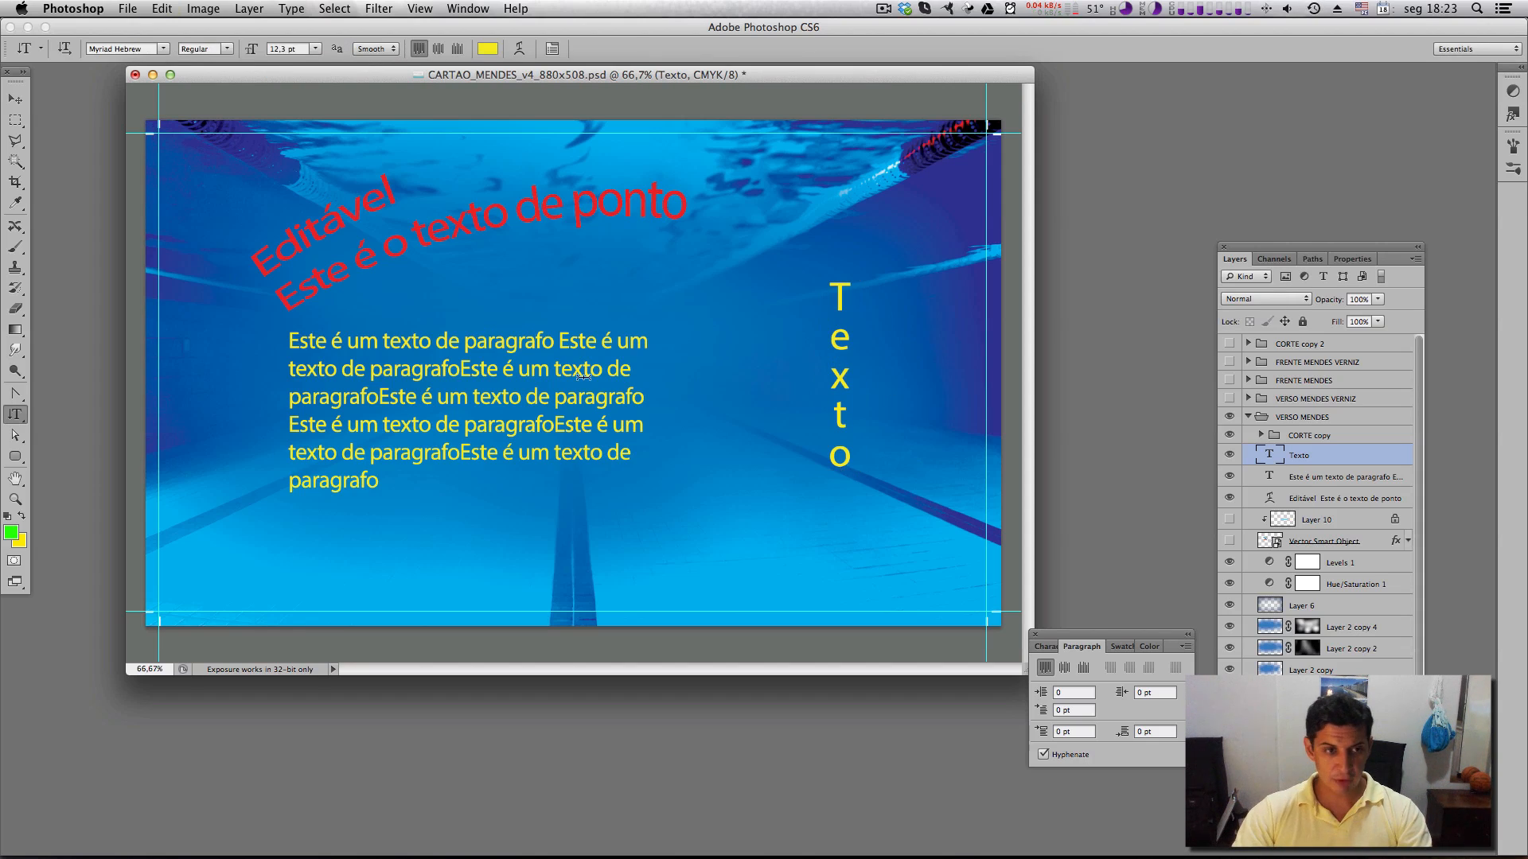
Create a horizontal type mask selection reading "CASA" at 30 pt below the yellow paragraph, and deselect it
click(17, 413)
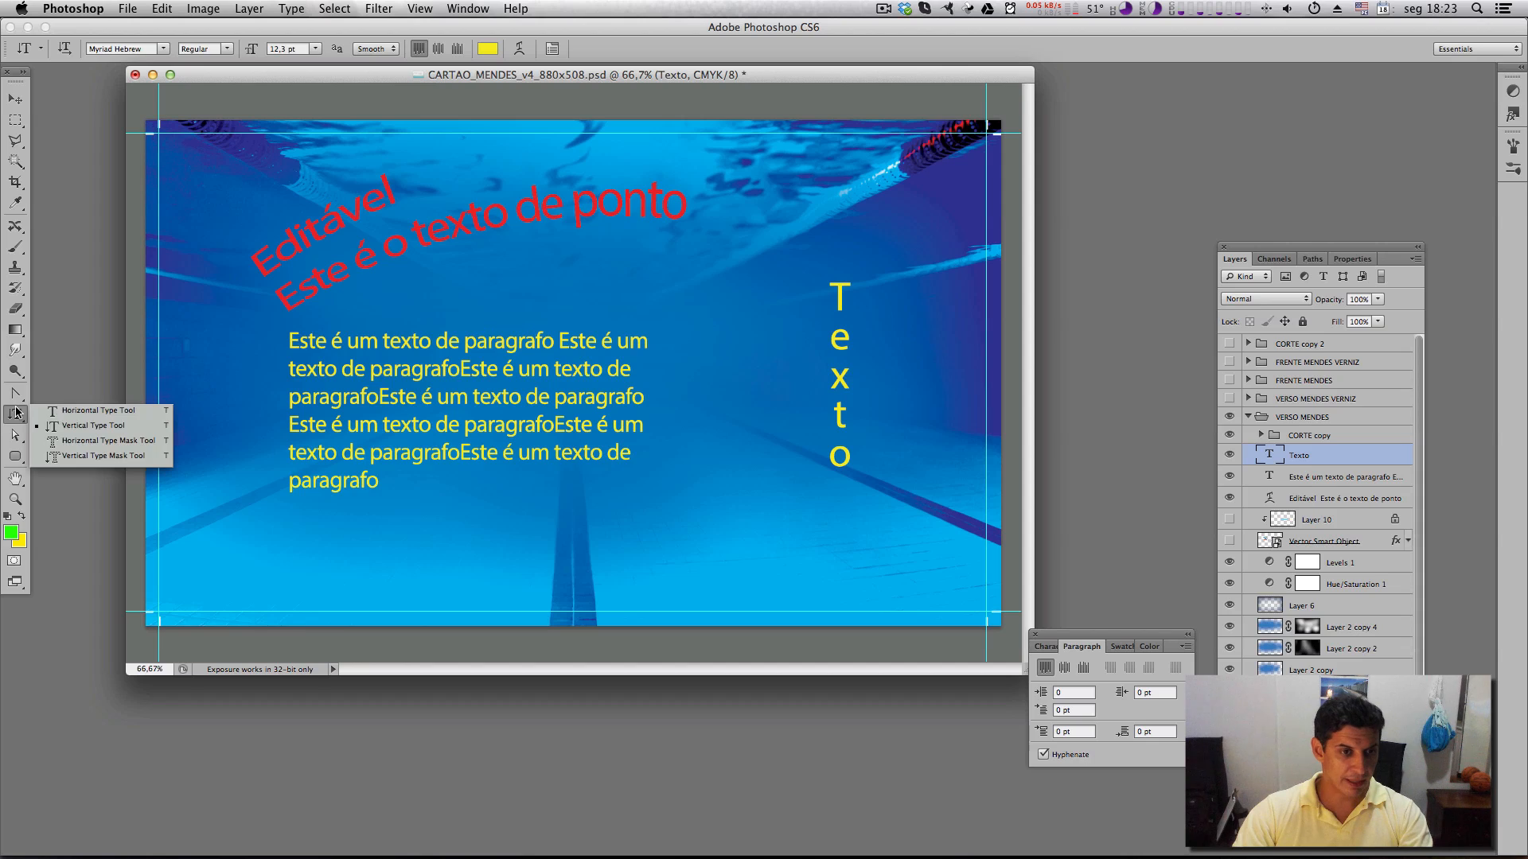
click(149, 442)
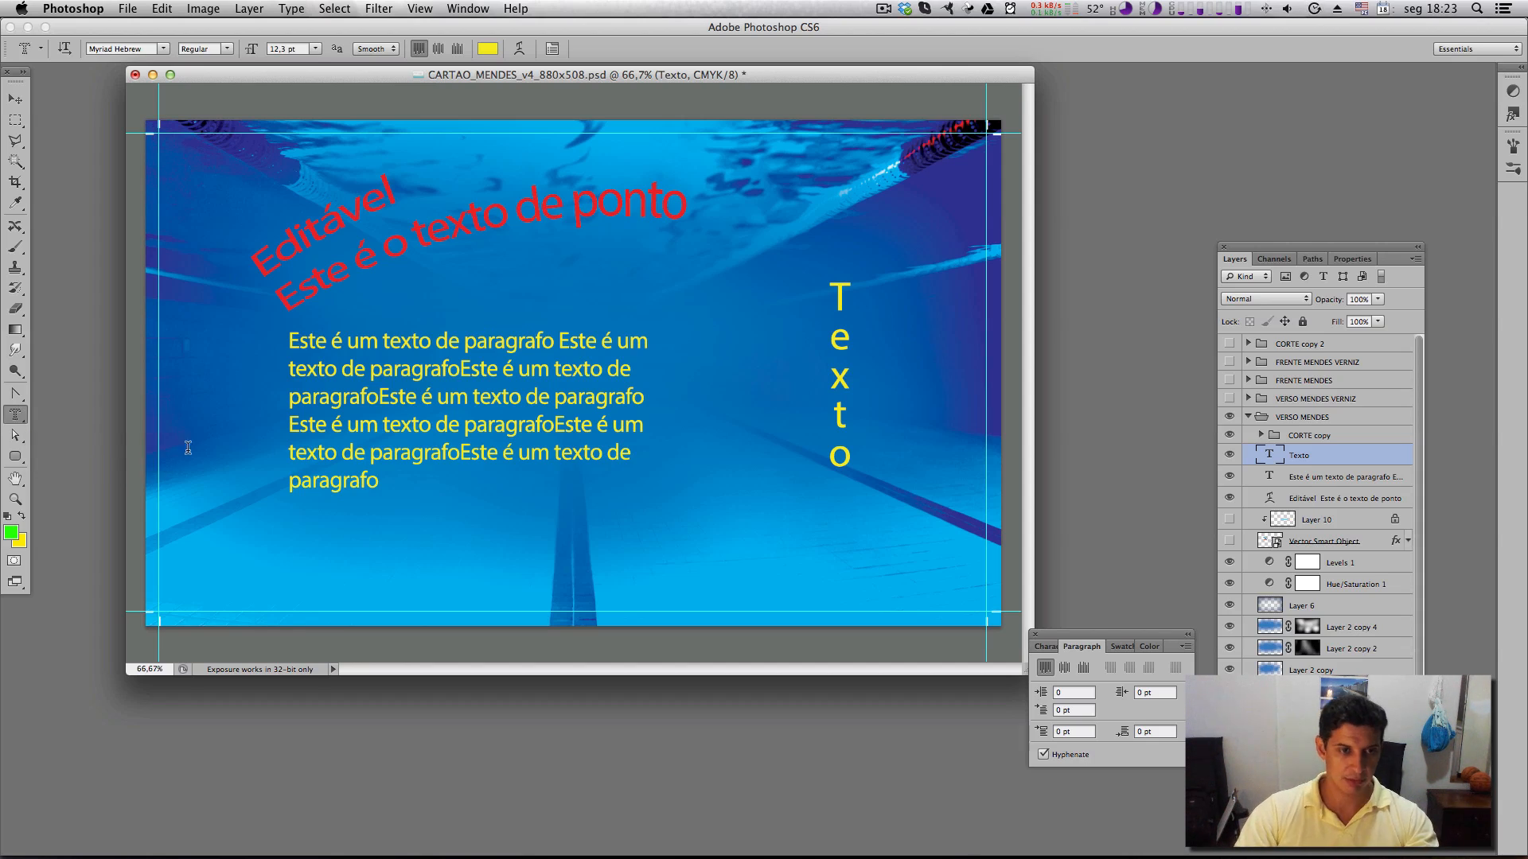
click(405, 569)
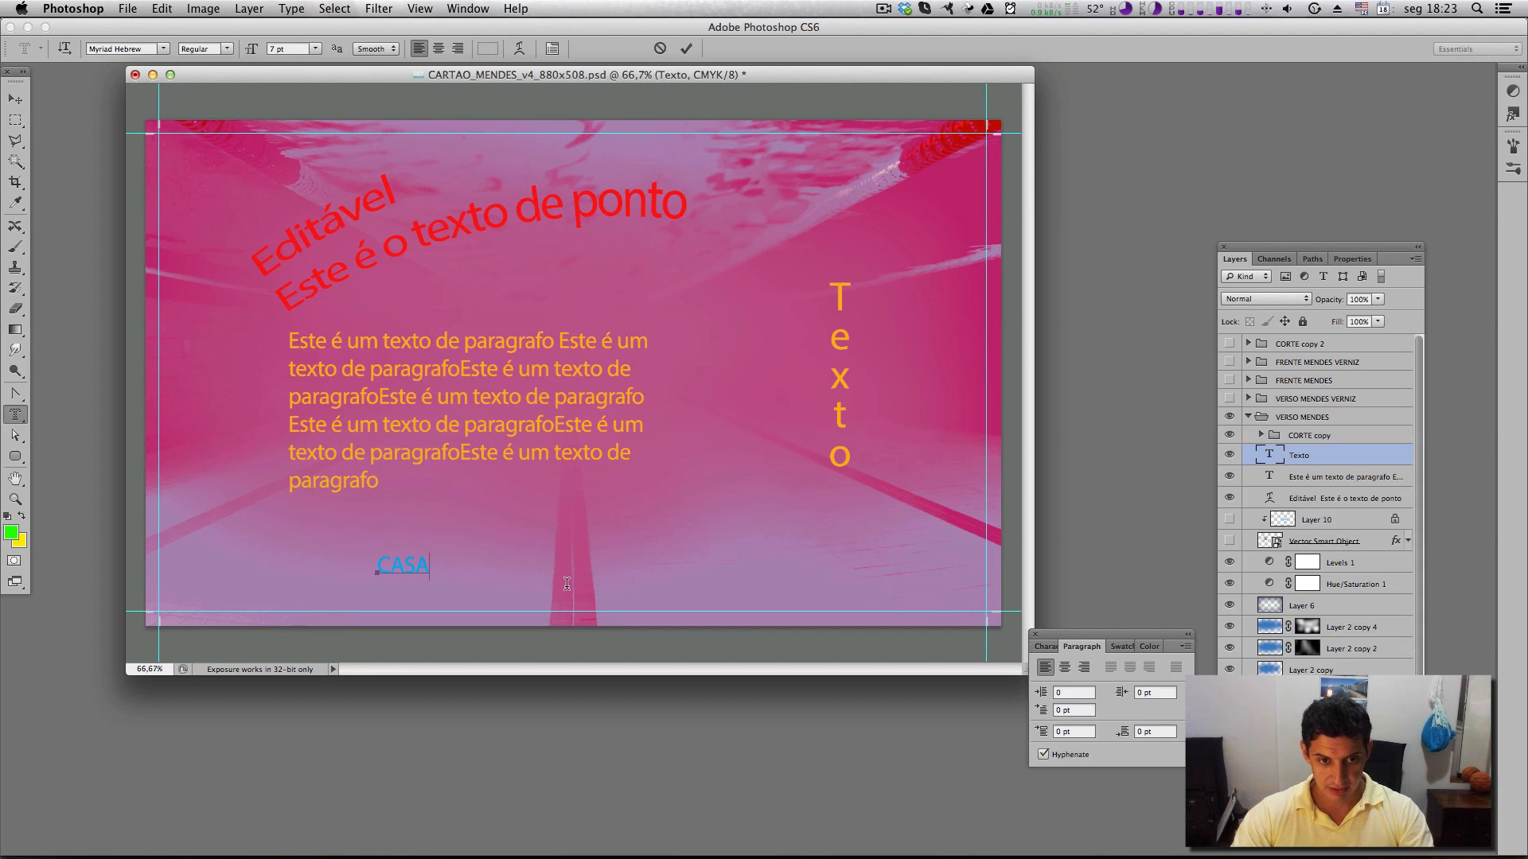
key(super+a)
click(315, 48)
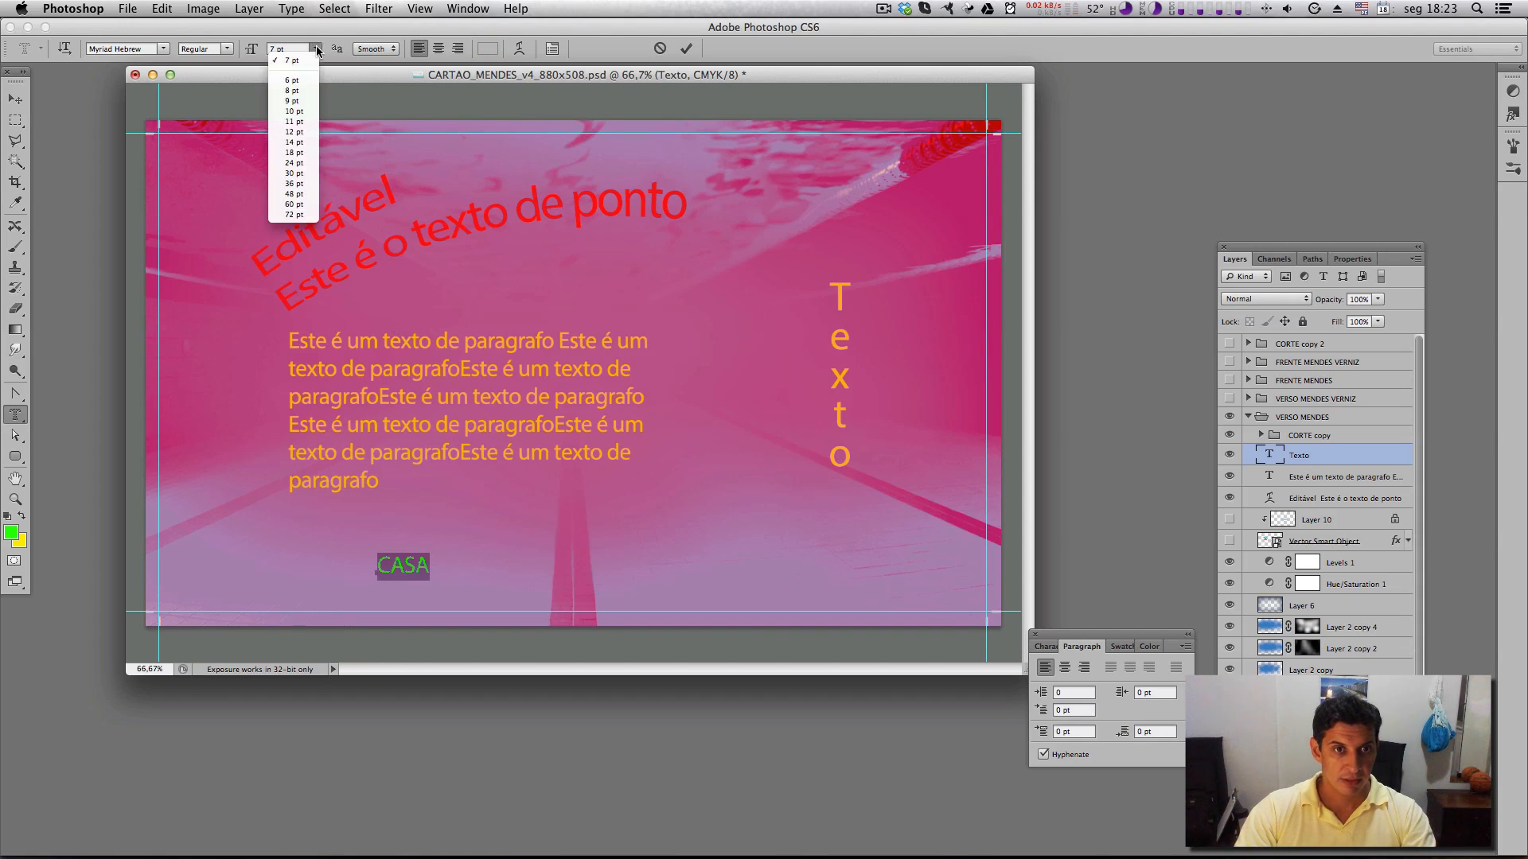
click(295, 173)
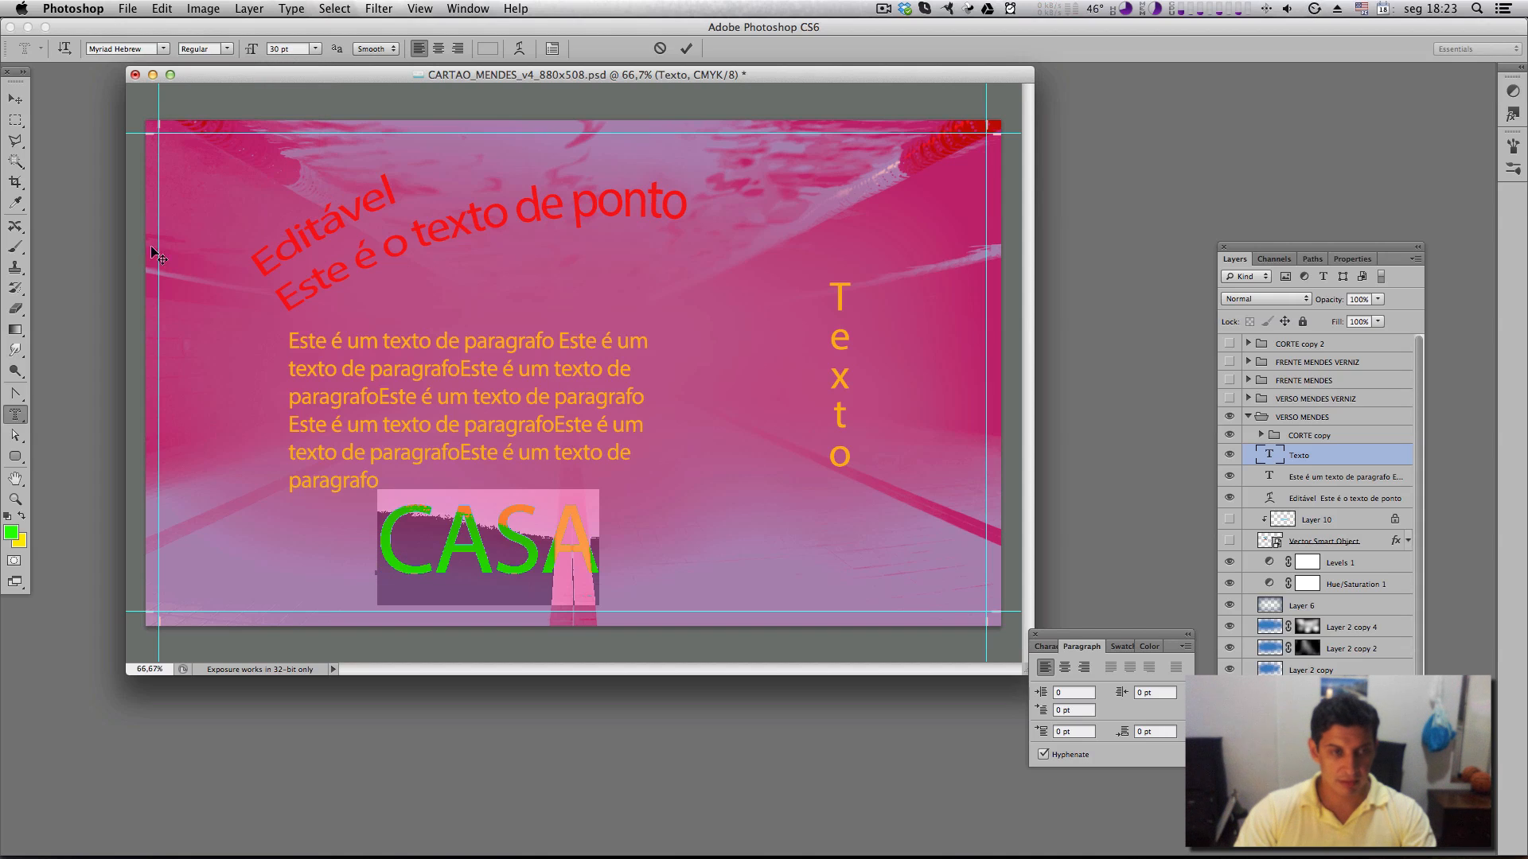
click(15, 99)
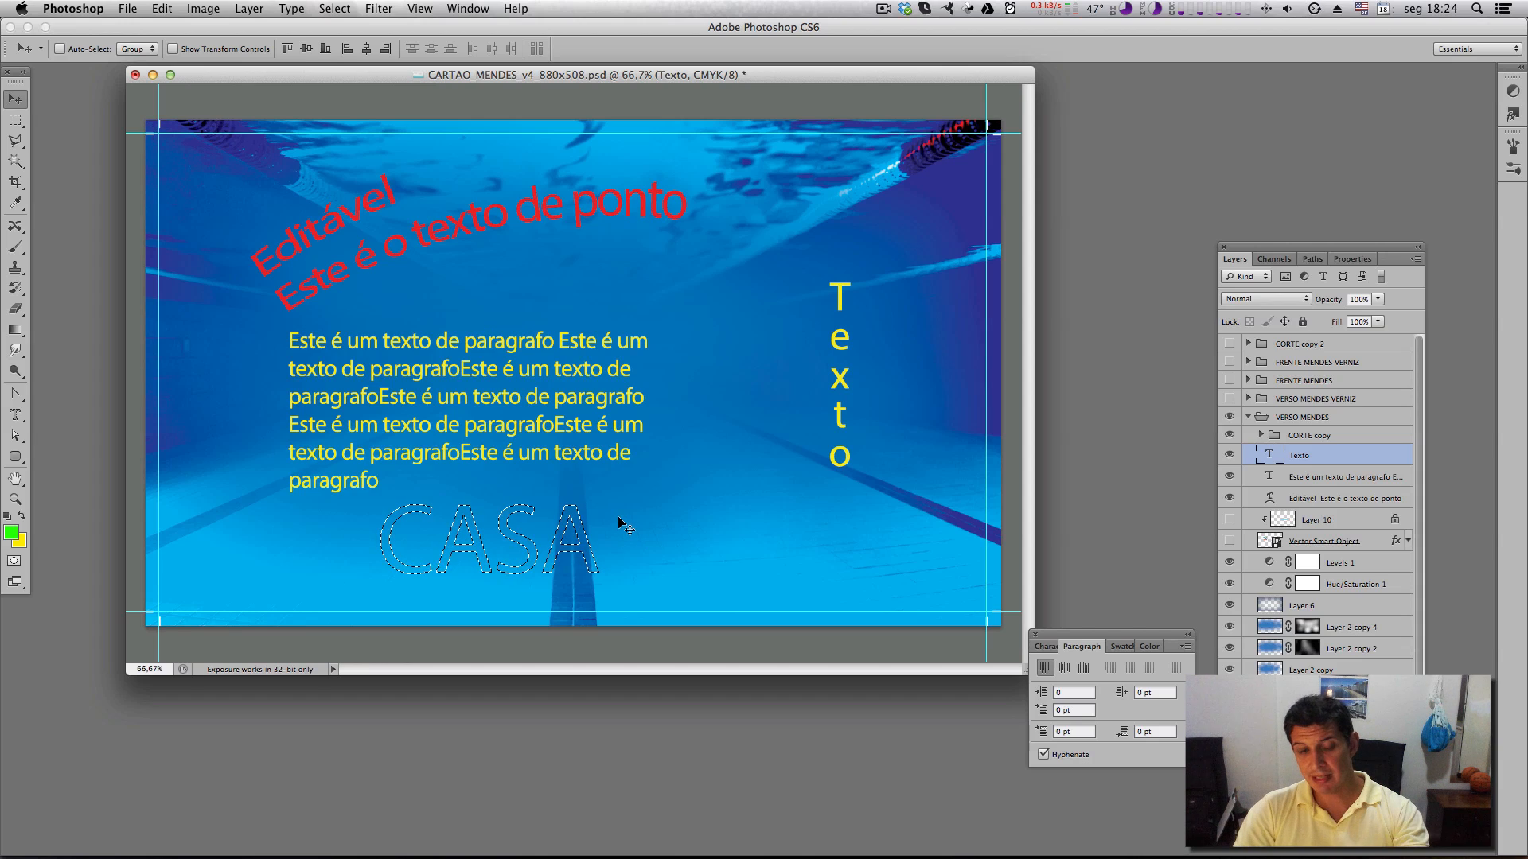
key(super+d)
click(16, 414)
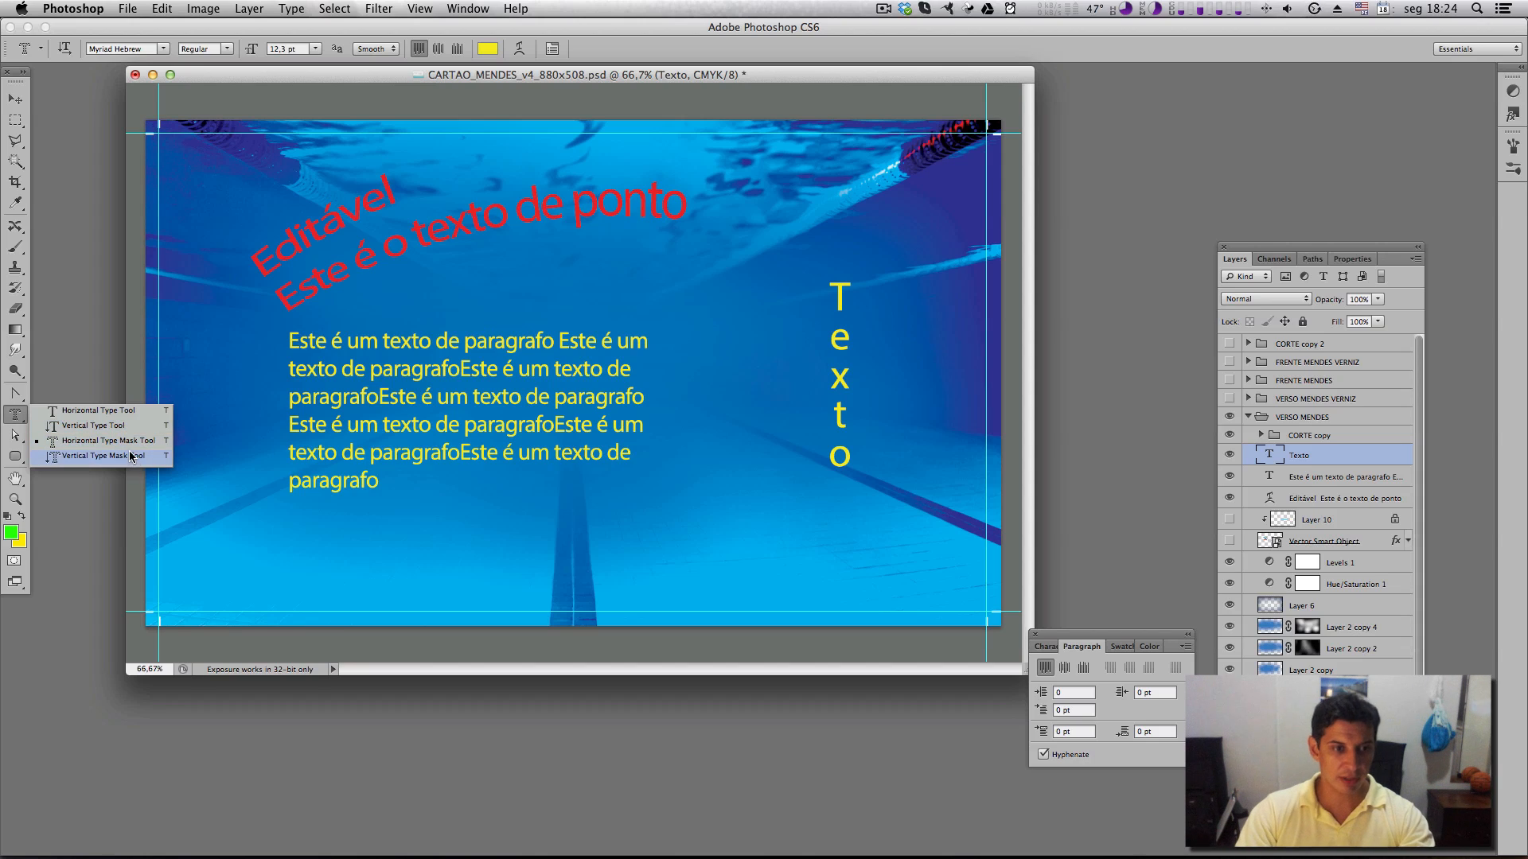
click(132, 442)
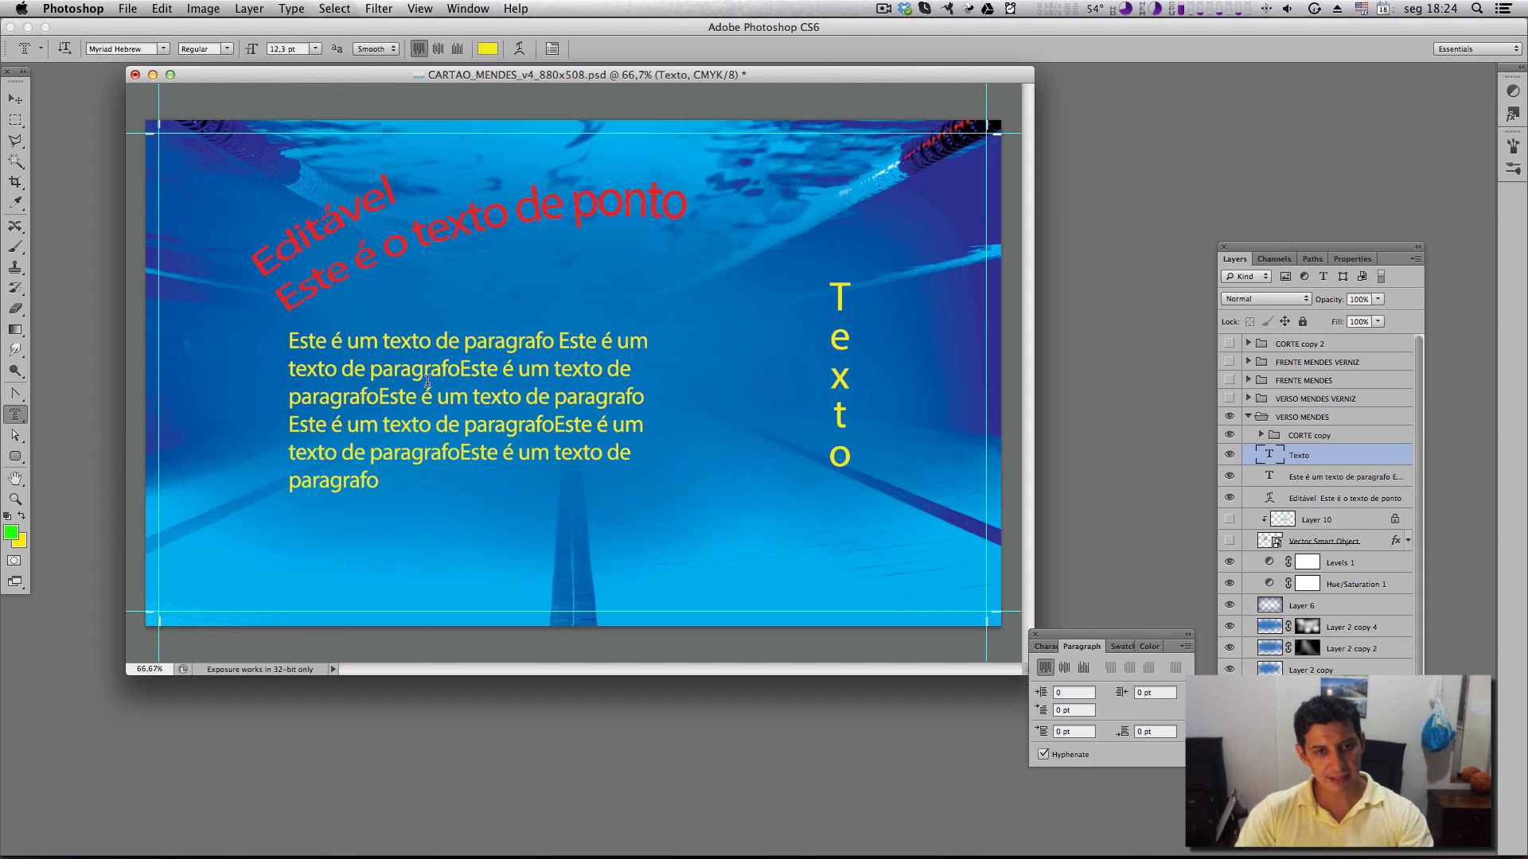
key(v)
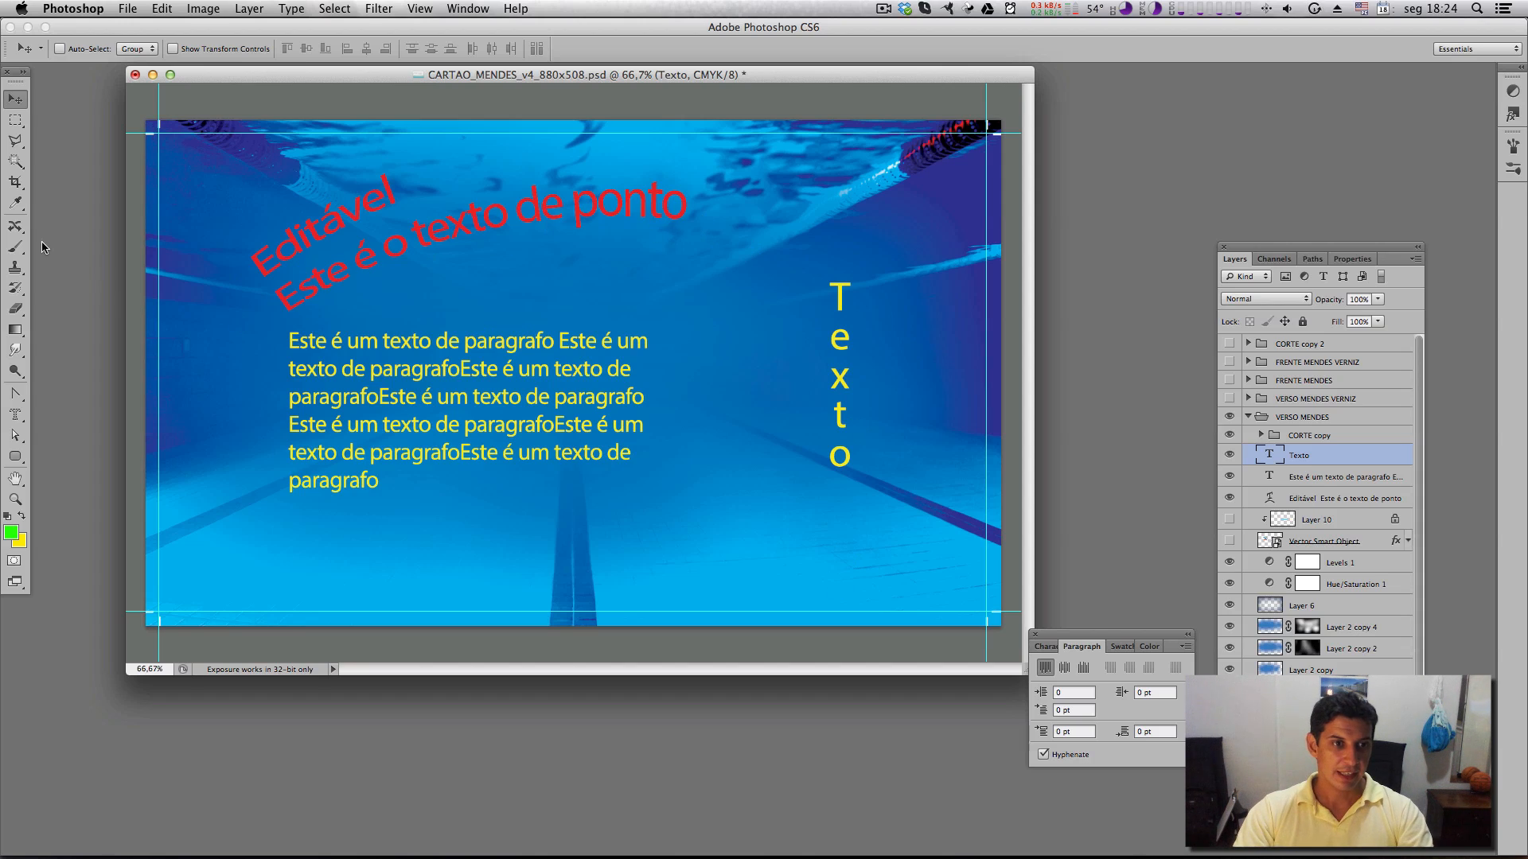
Activate the Horizontal Type tool, place the floating type settings beside the document window and show the character settings
click(14, 415)
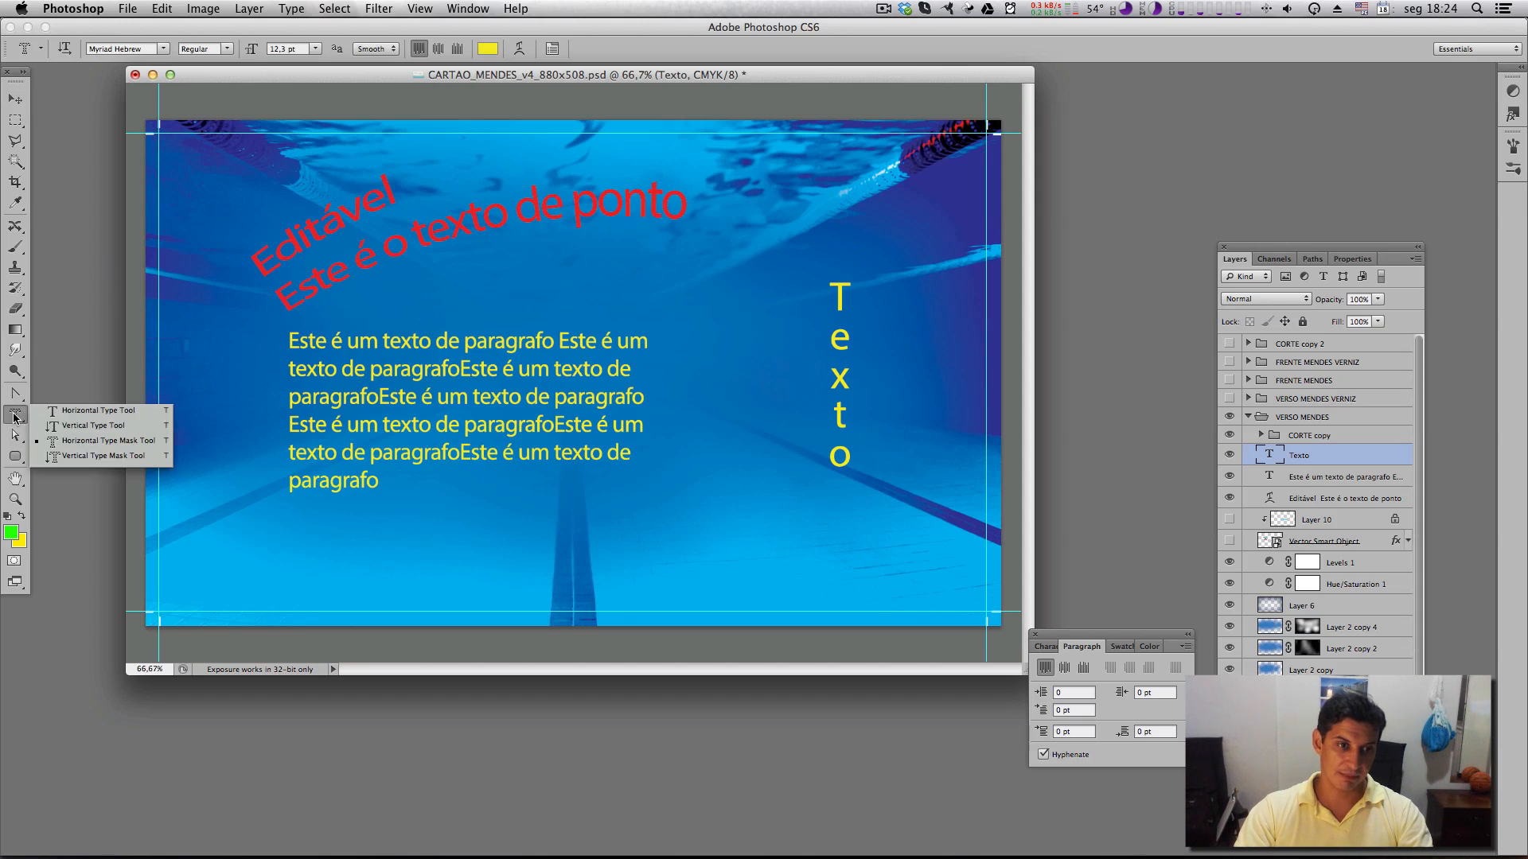
click(88, 412)
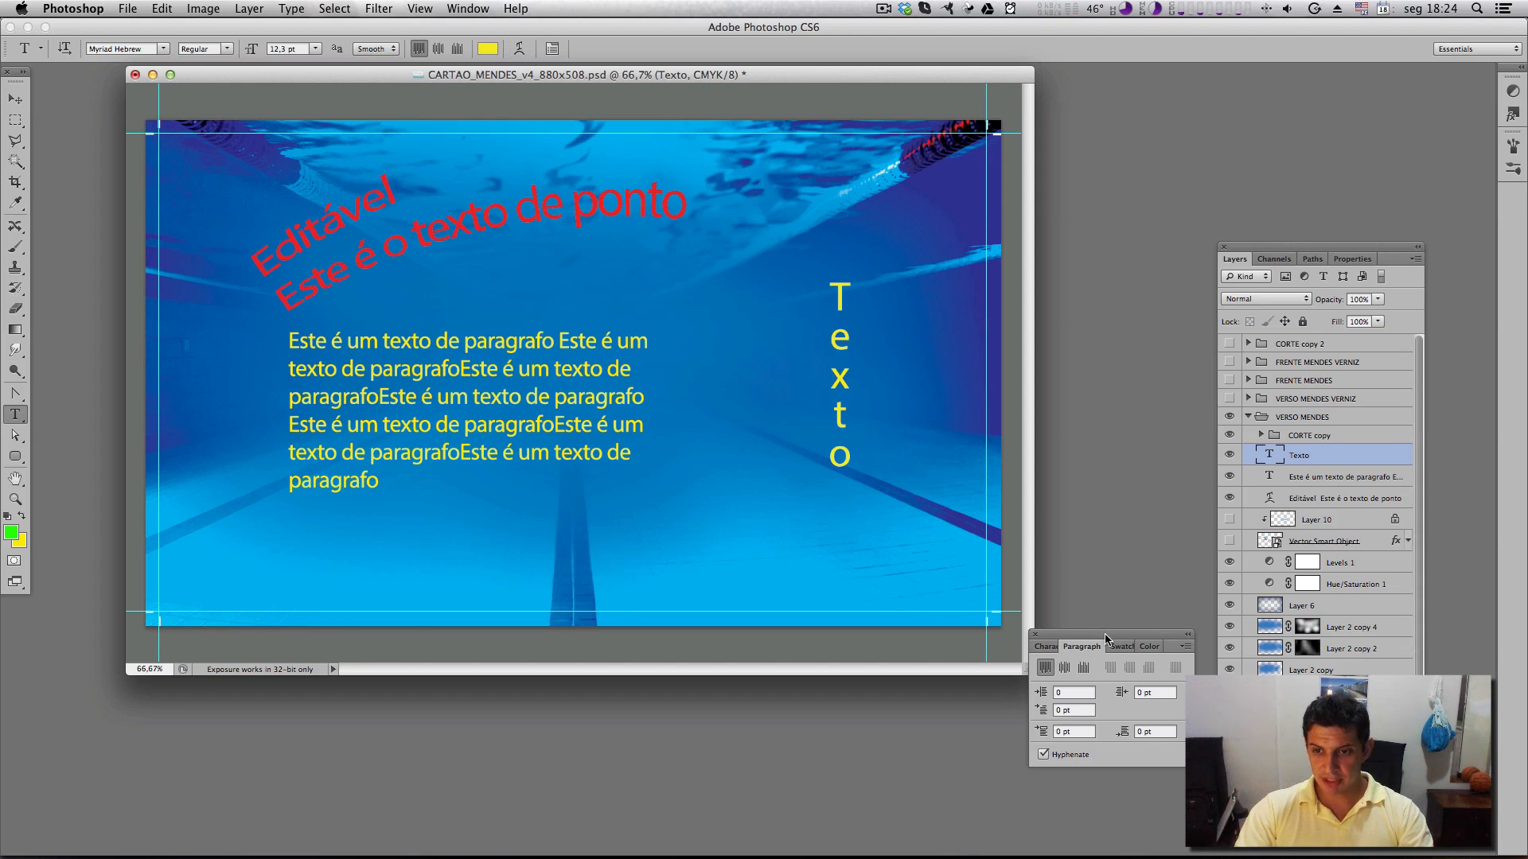
drag(1106, 639, 1124, 112)
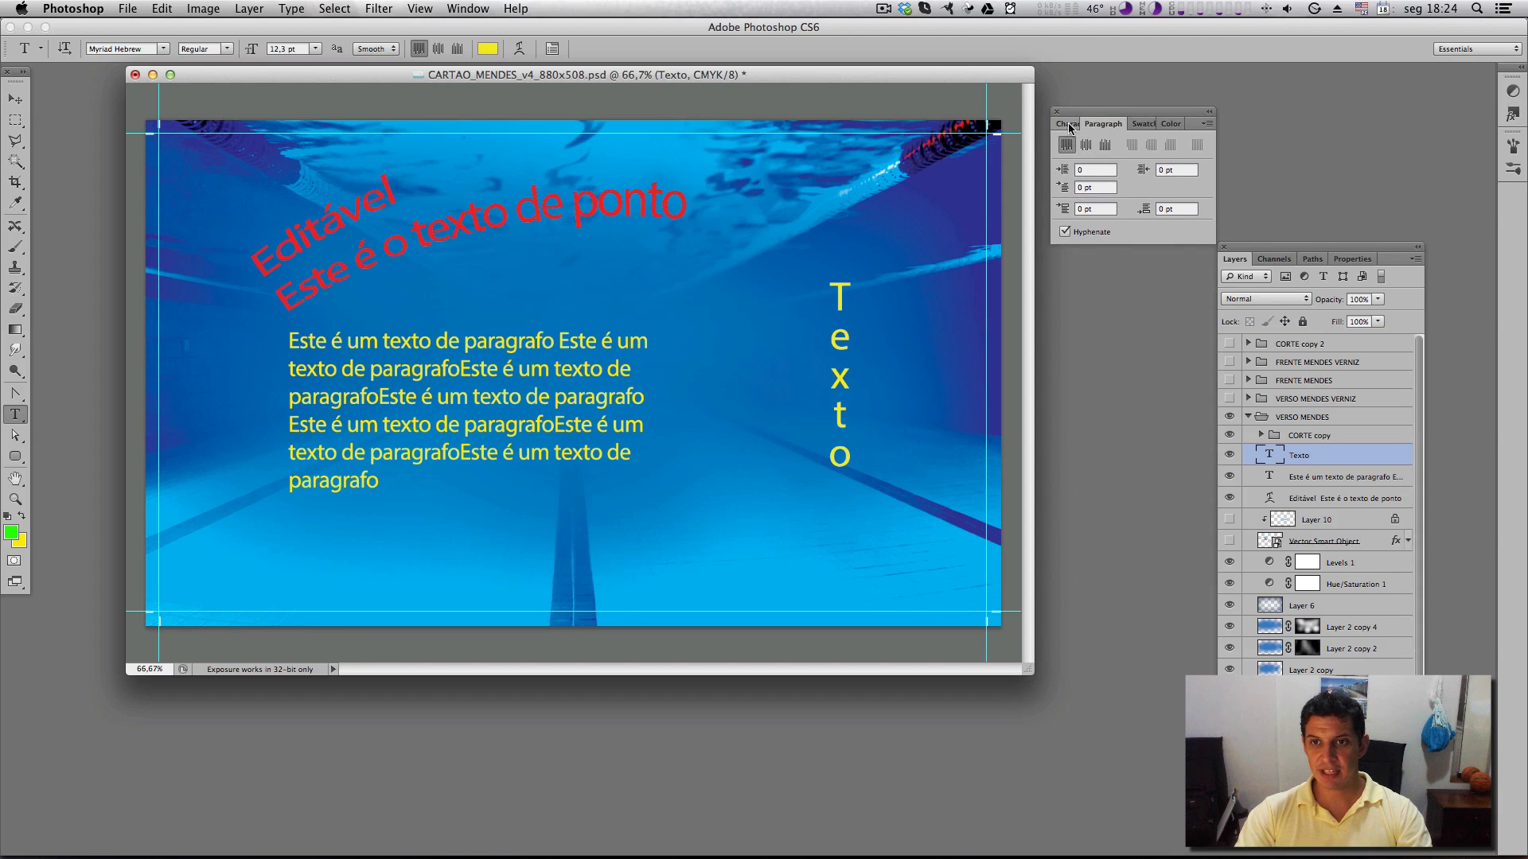
click(1070, 127)
click(1113, 125)
click(1072, 126)
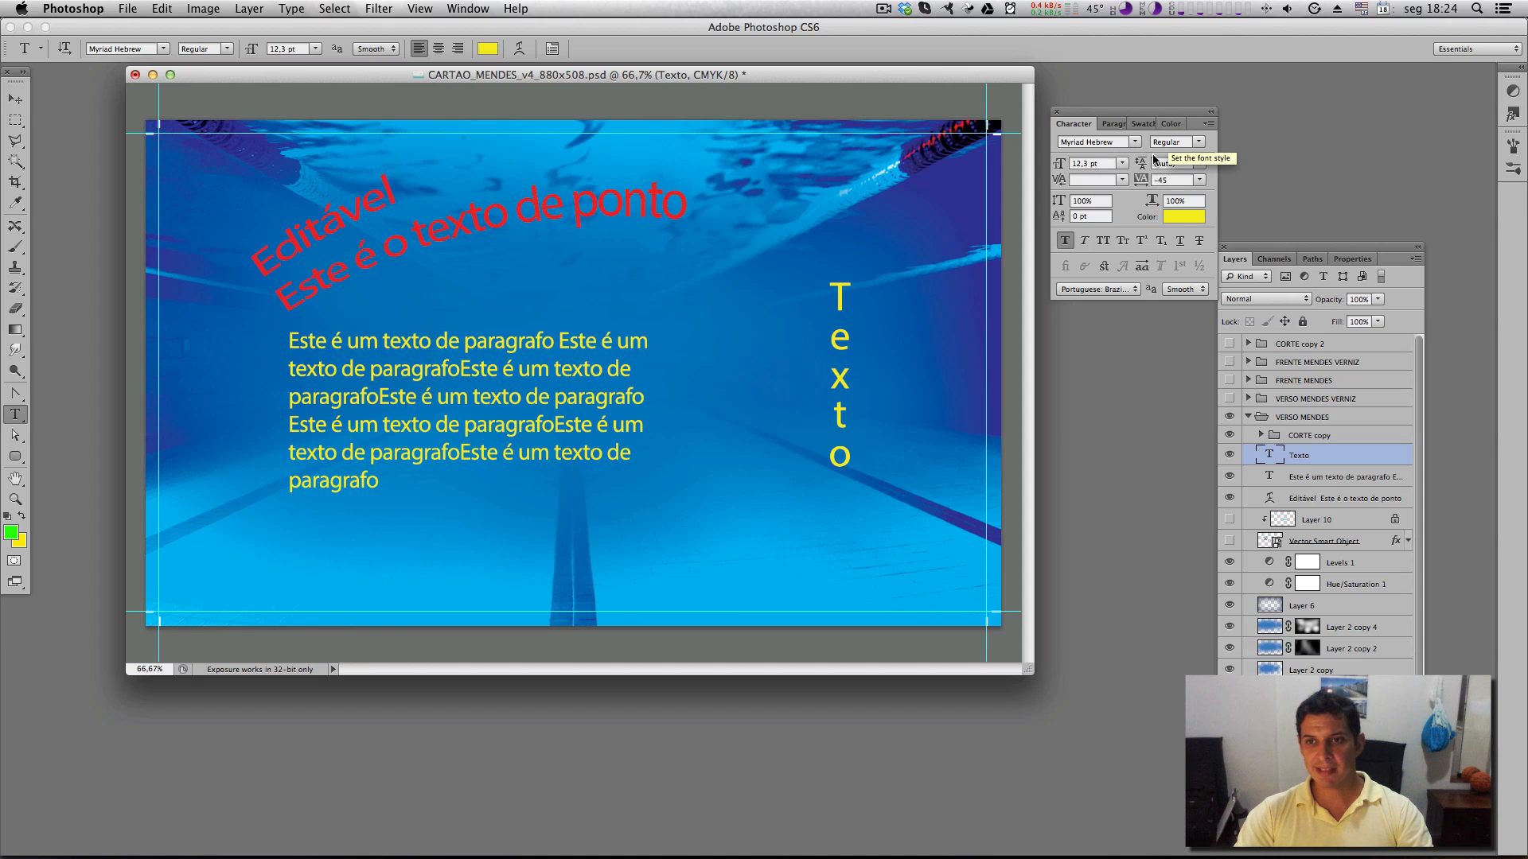
Apply Faux Italic to the vertical text "Texto" and view the other character options
click(1208, 125)
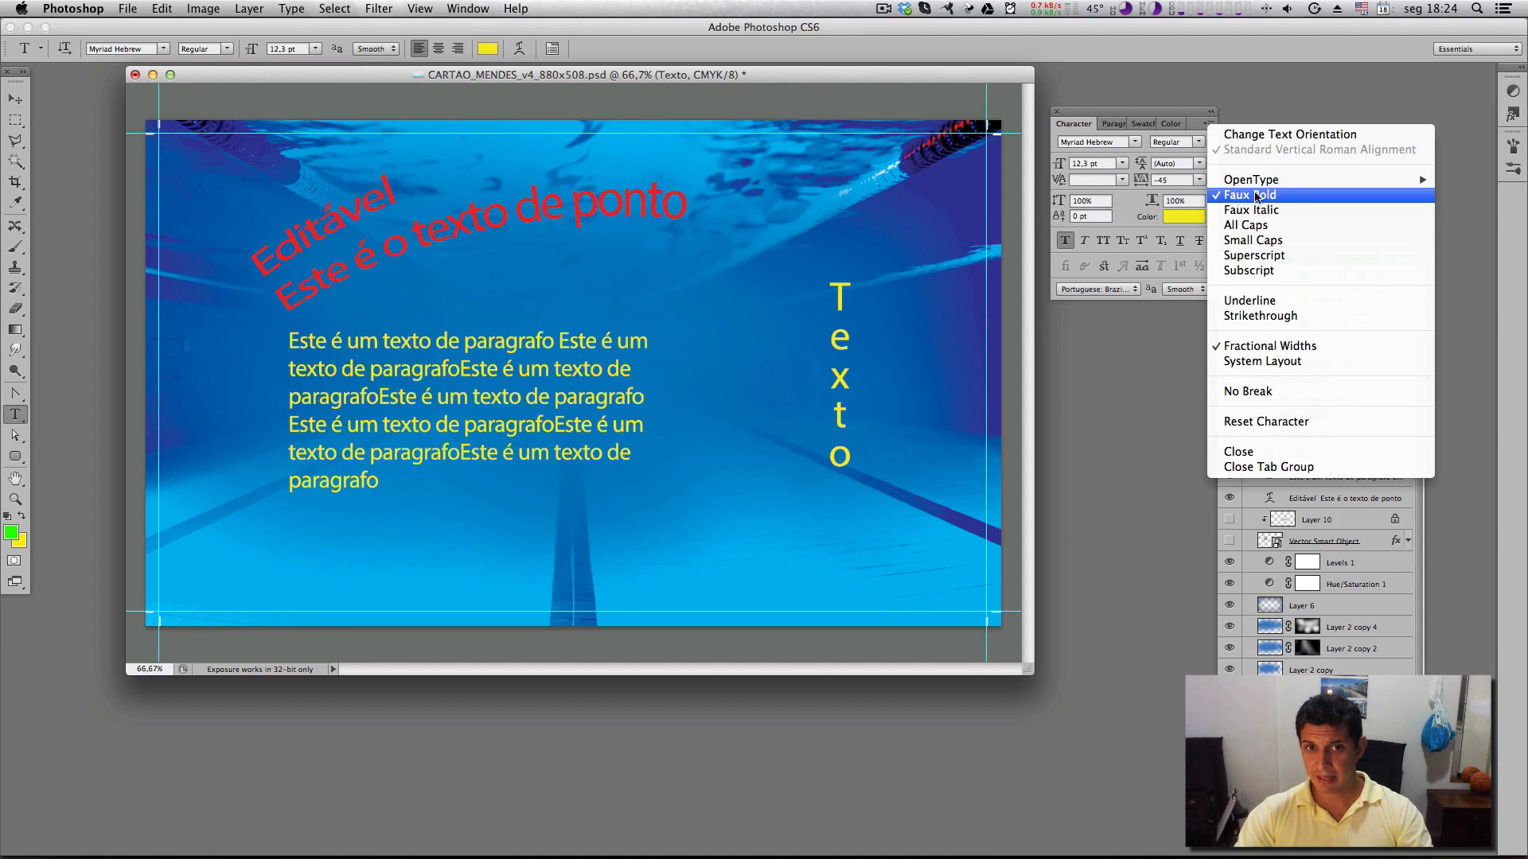
click(1086, 247)
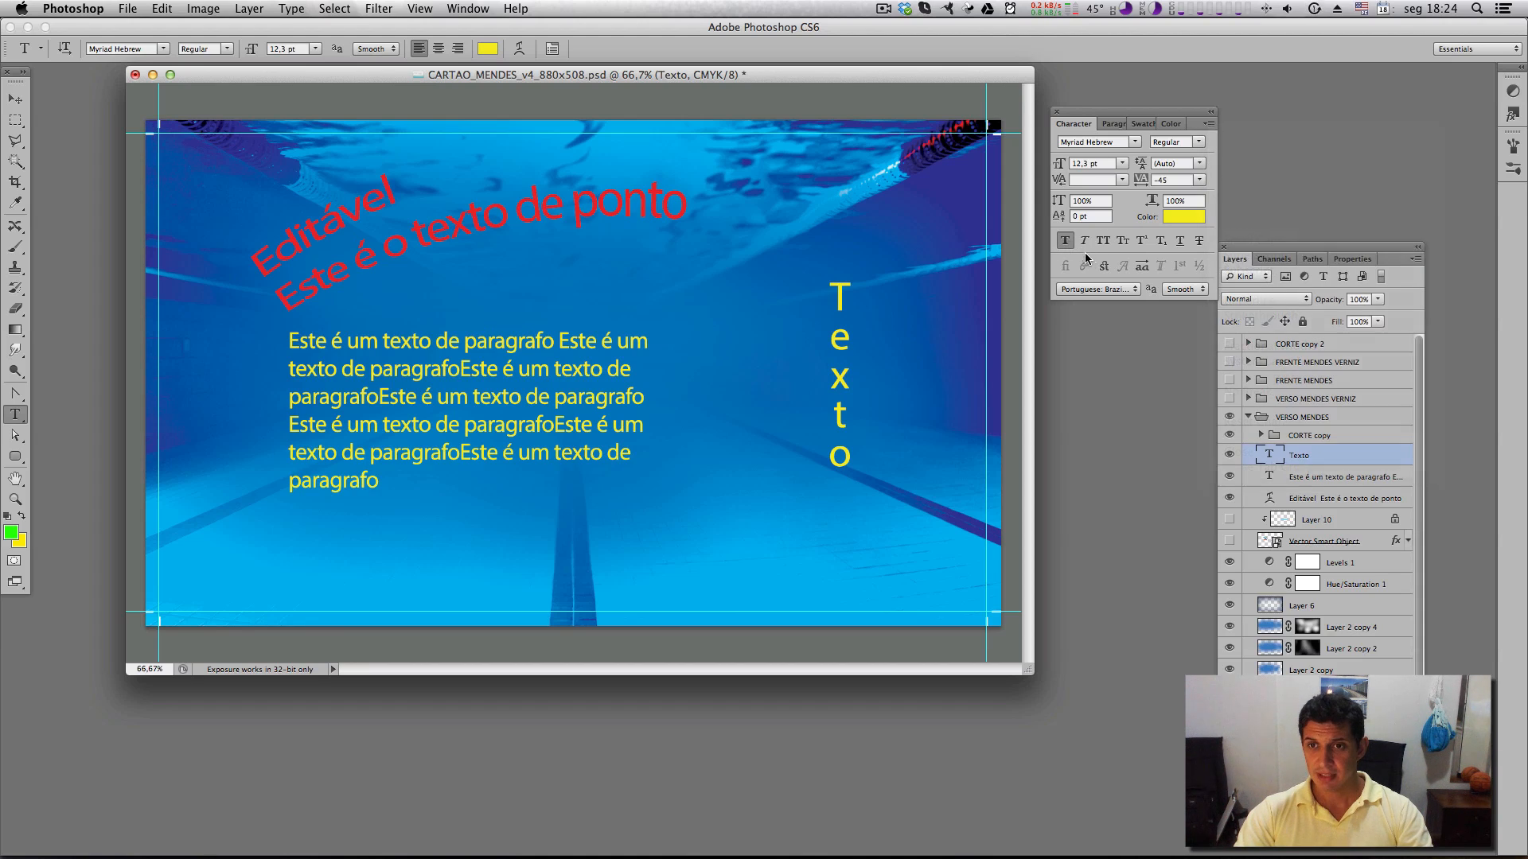
click(1086, 242)
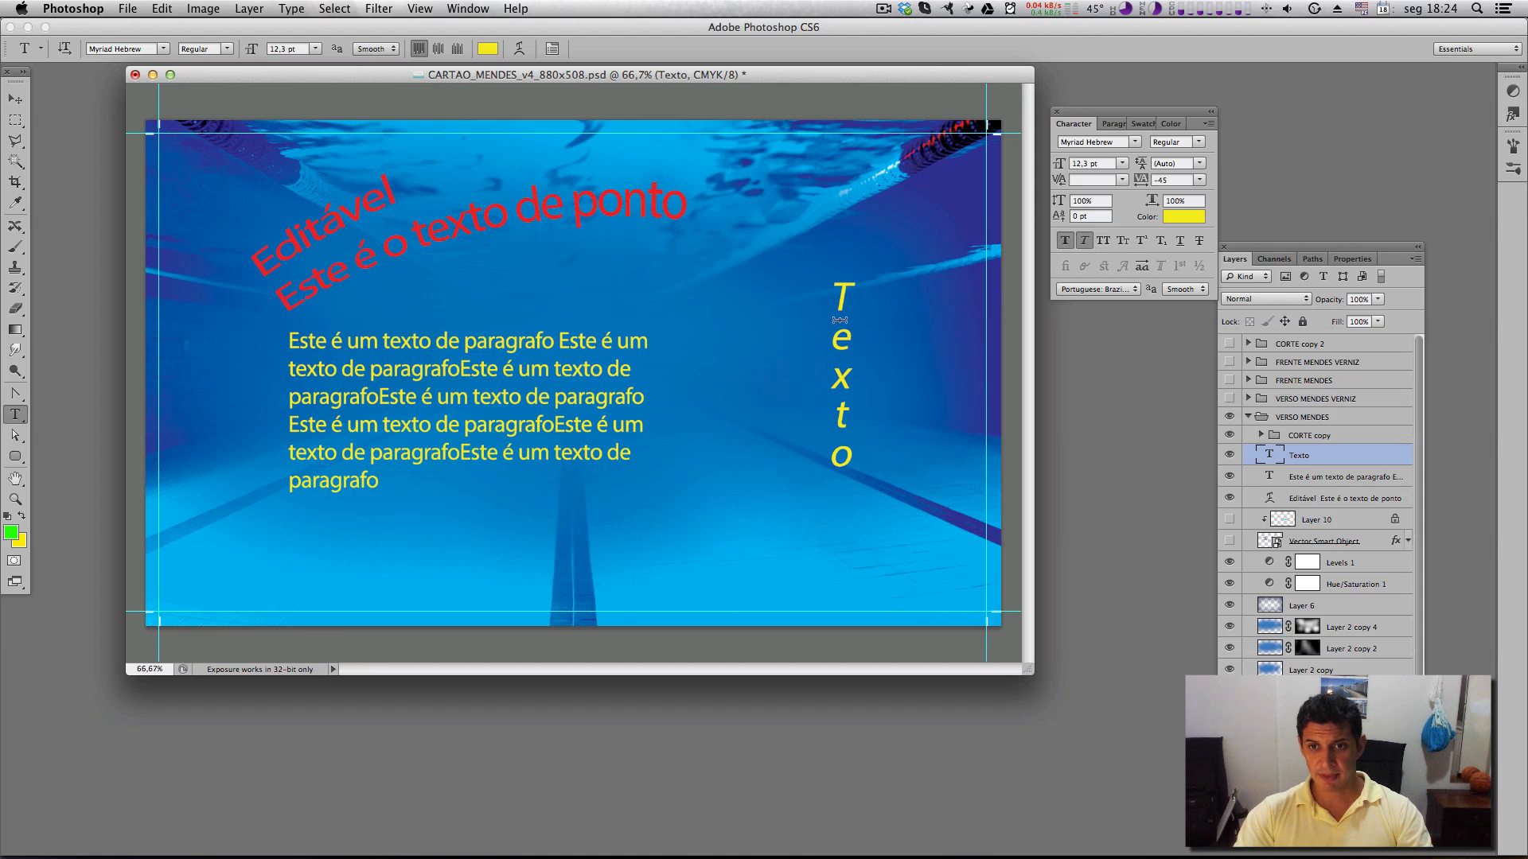
click(1208, 124)
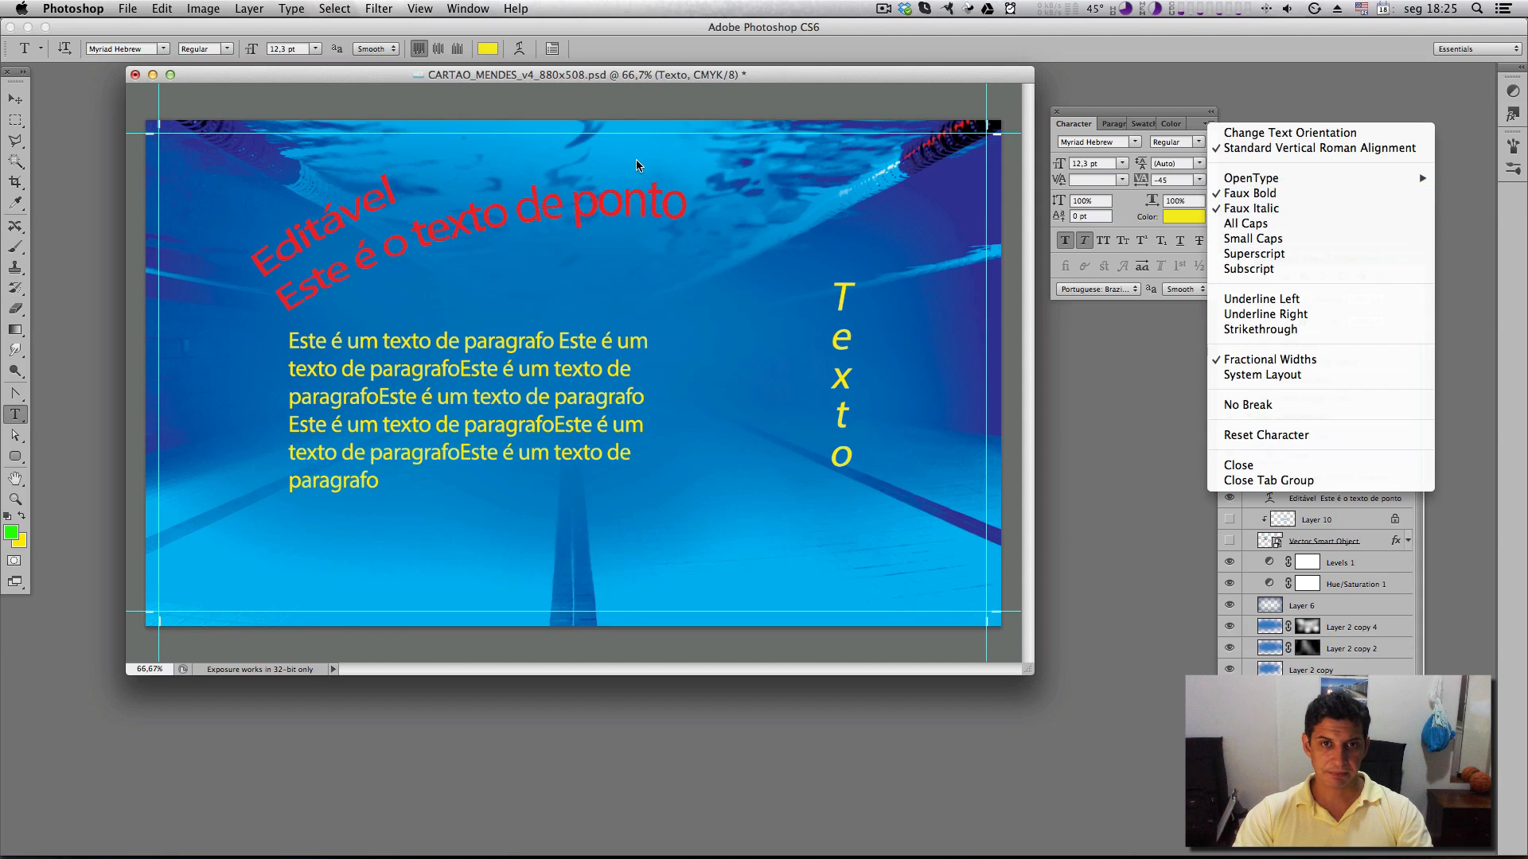
click(628, 81)
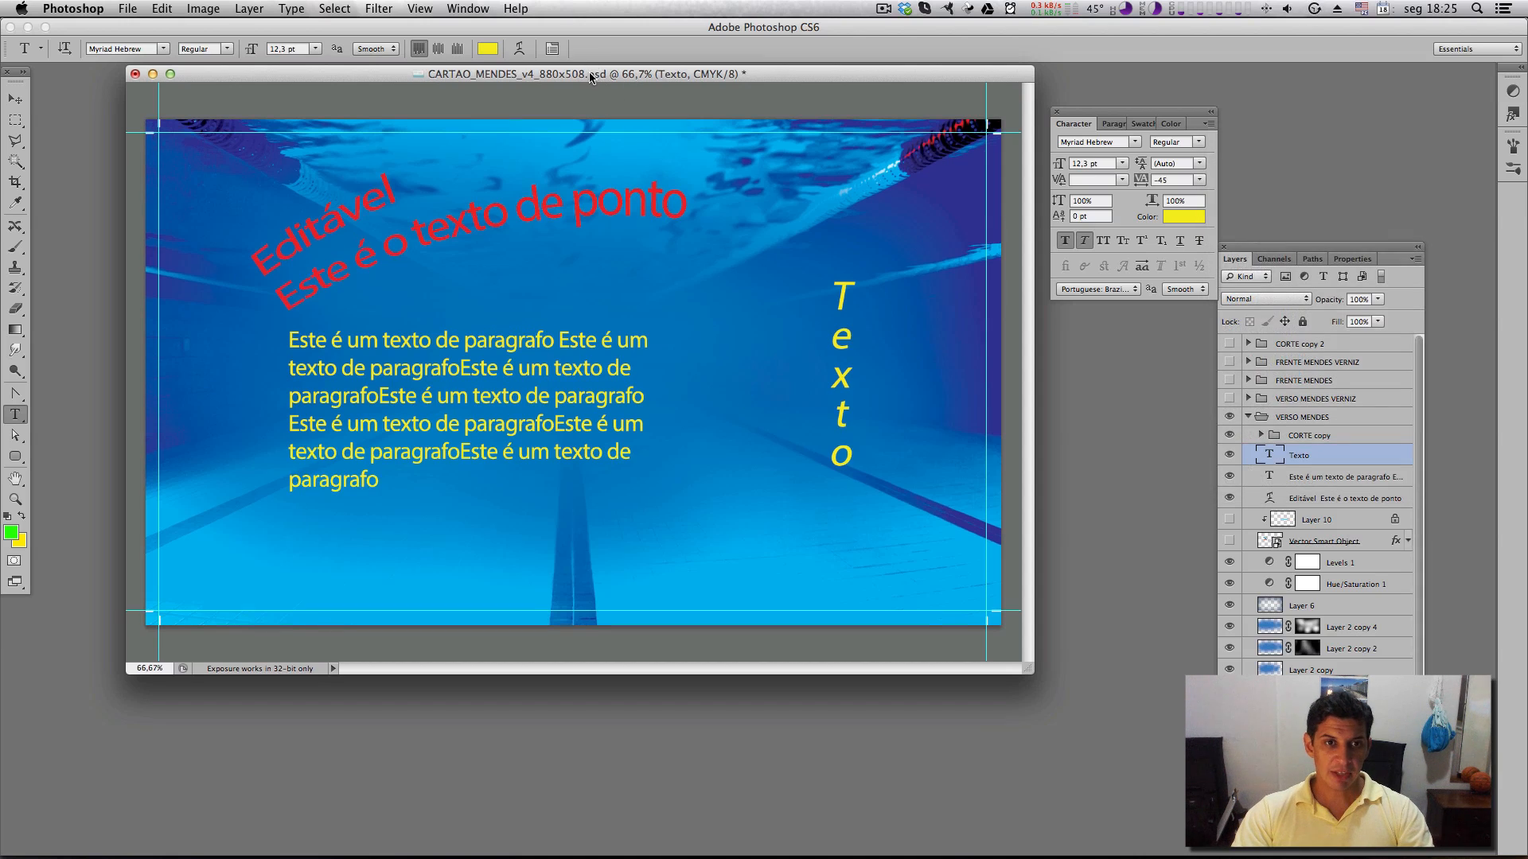
drag(594, 75, 586, 91)
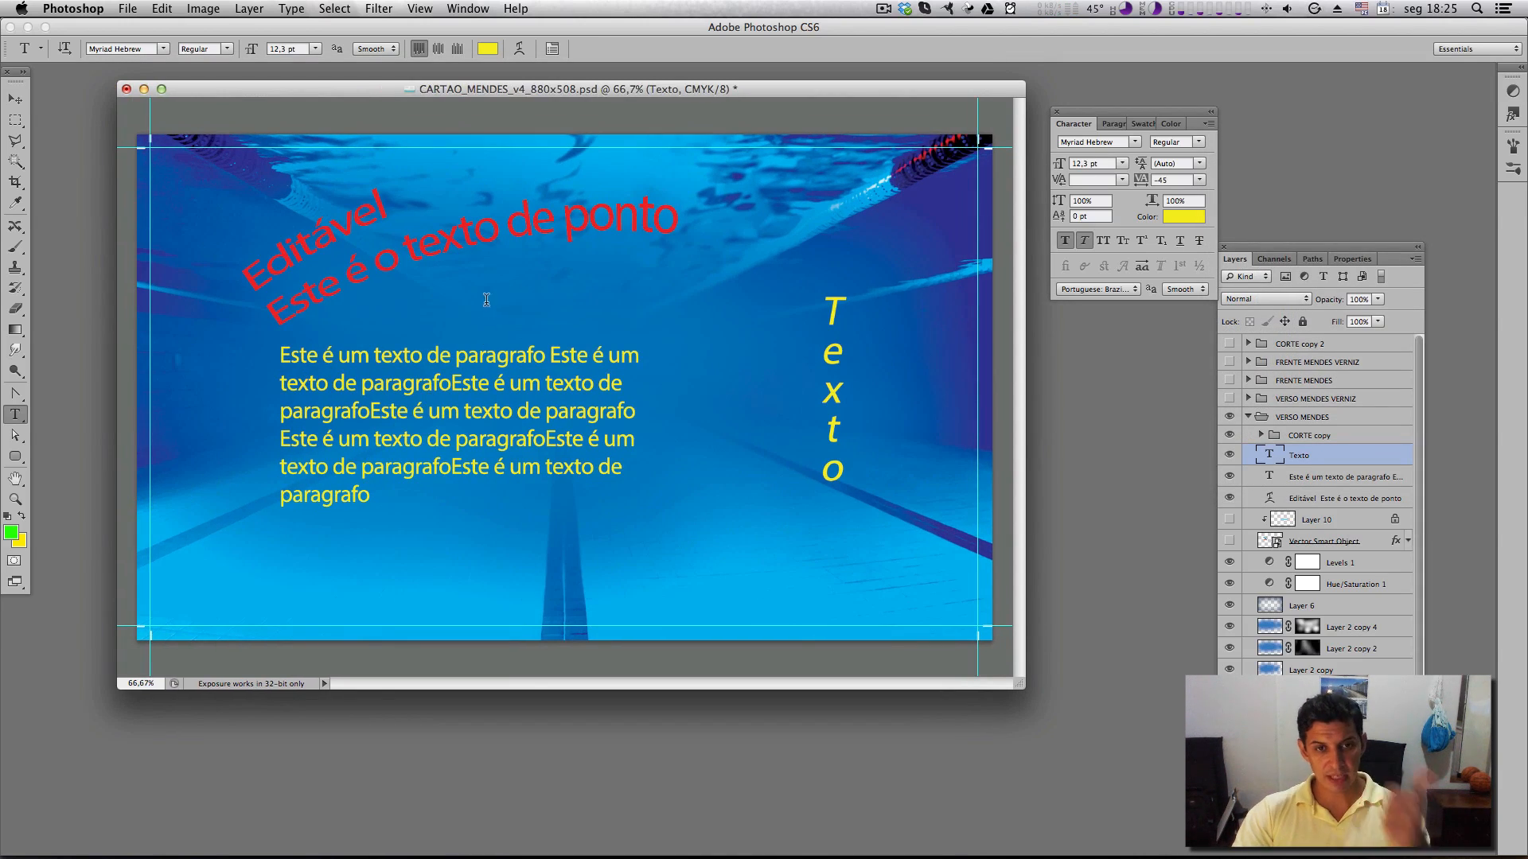
click(375, 259)
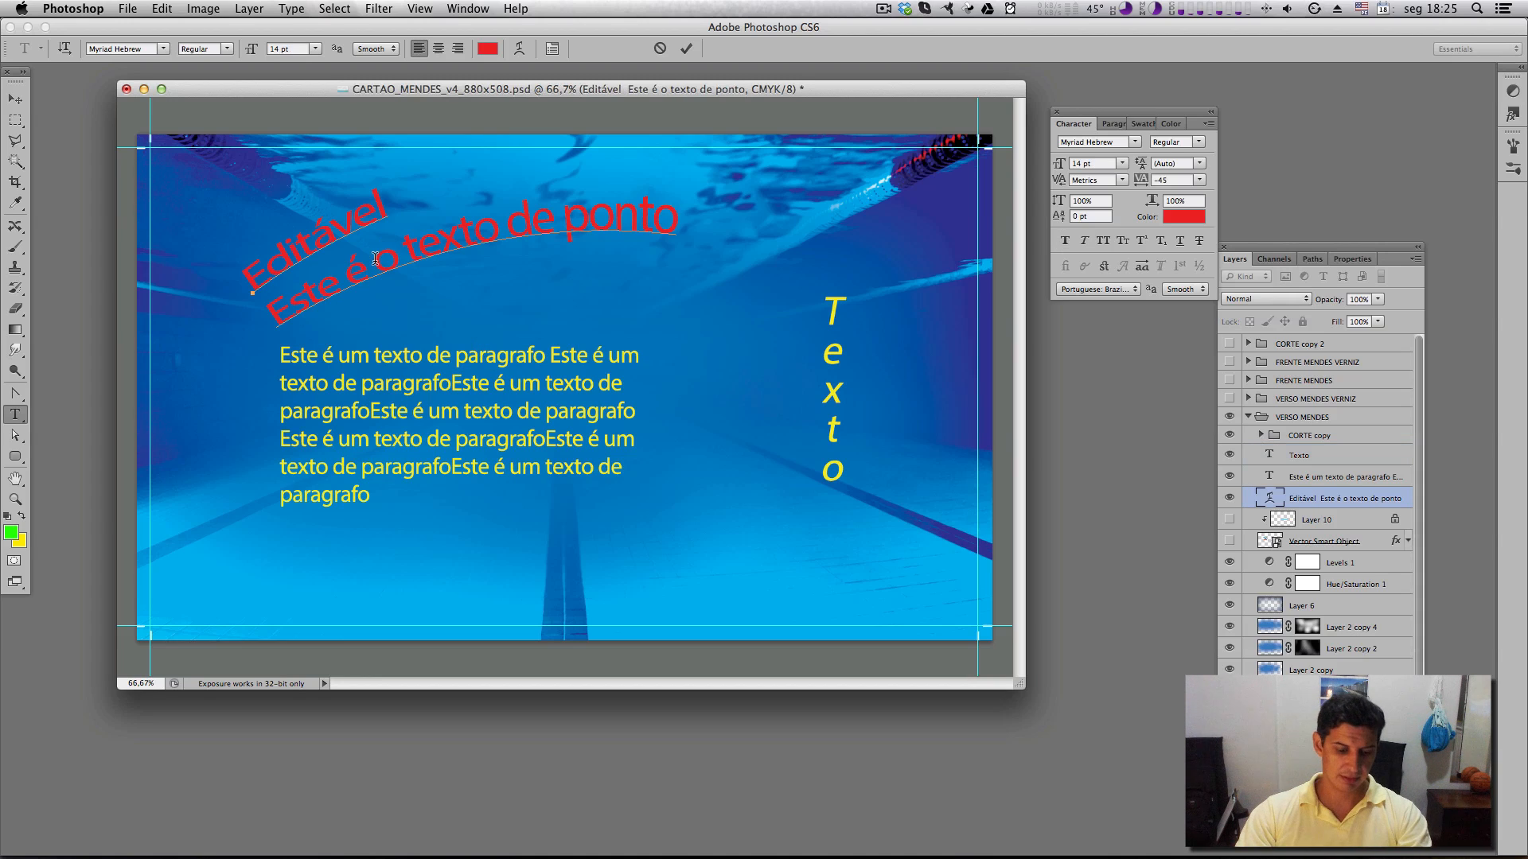
key(Escape)
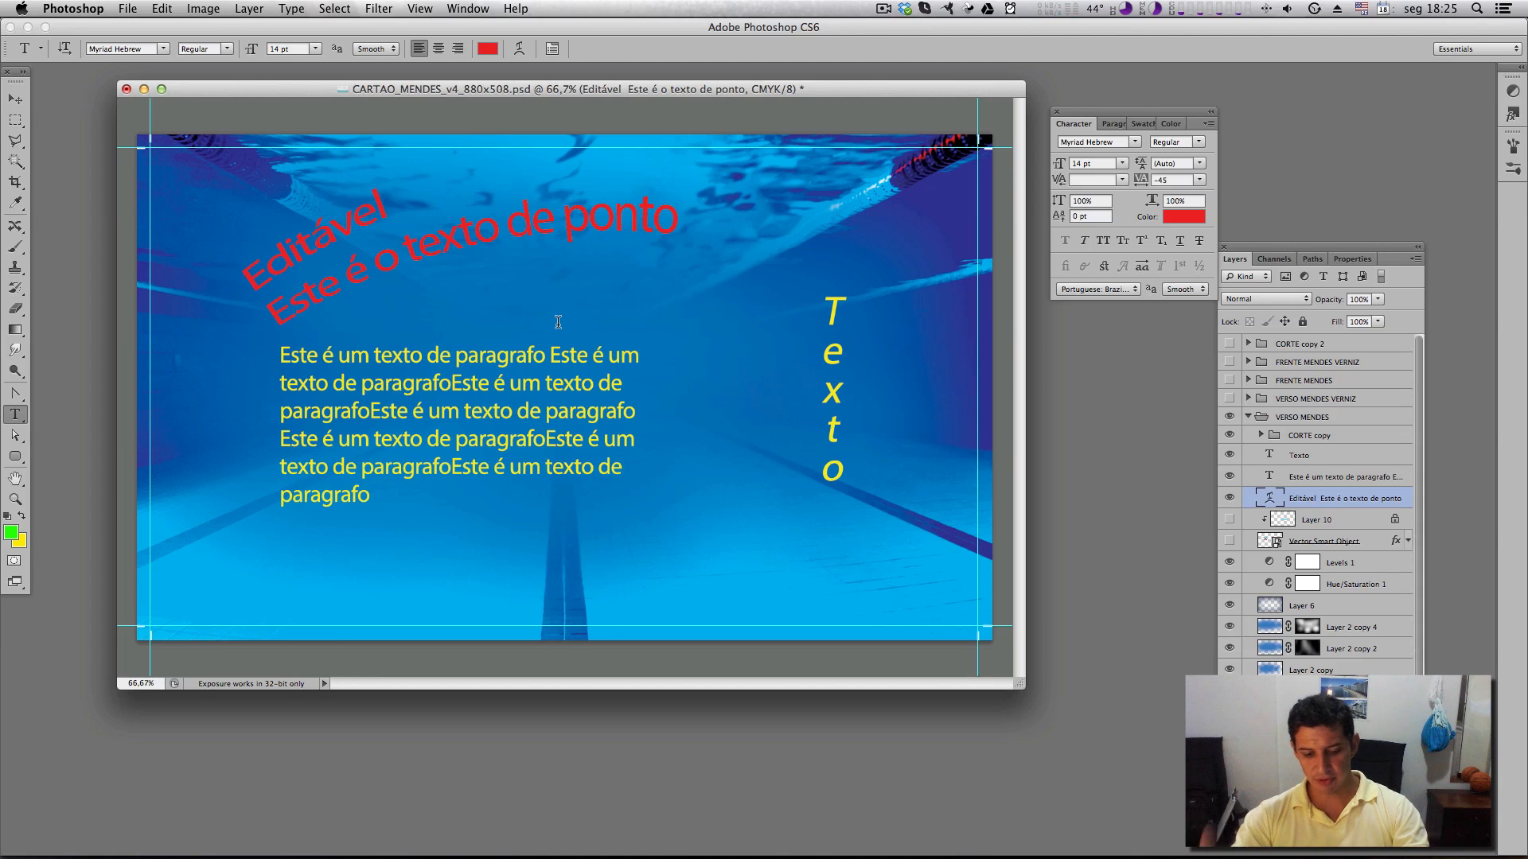
Undo the Faux Italic on the vertical text and revert the document to its last saved version
key(super+z)
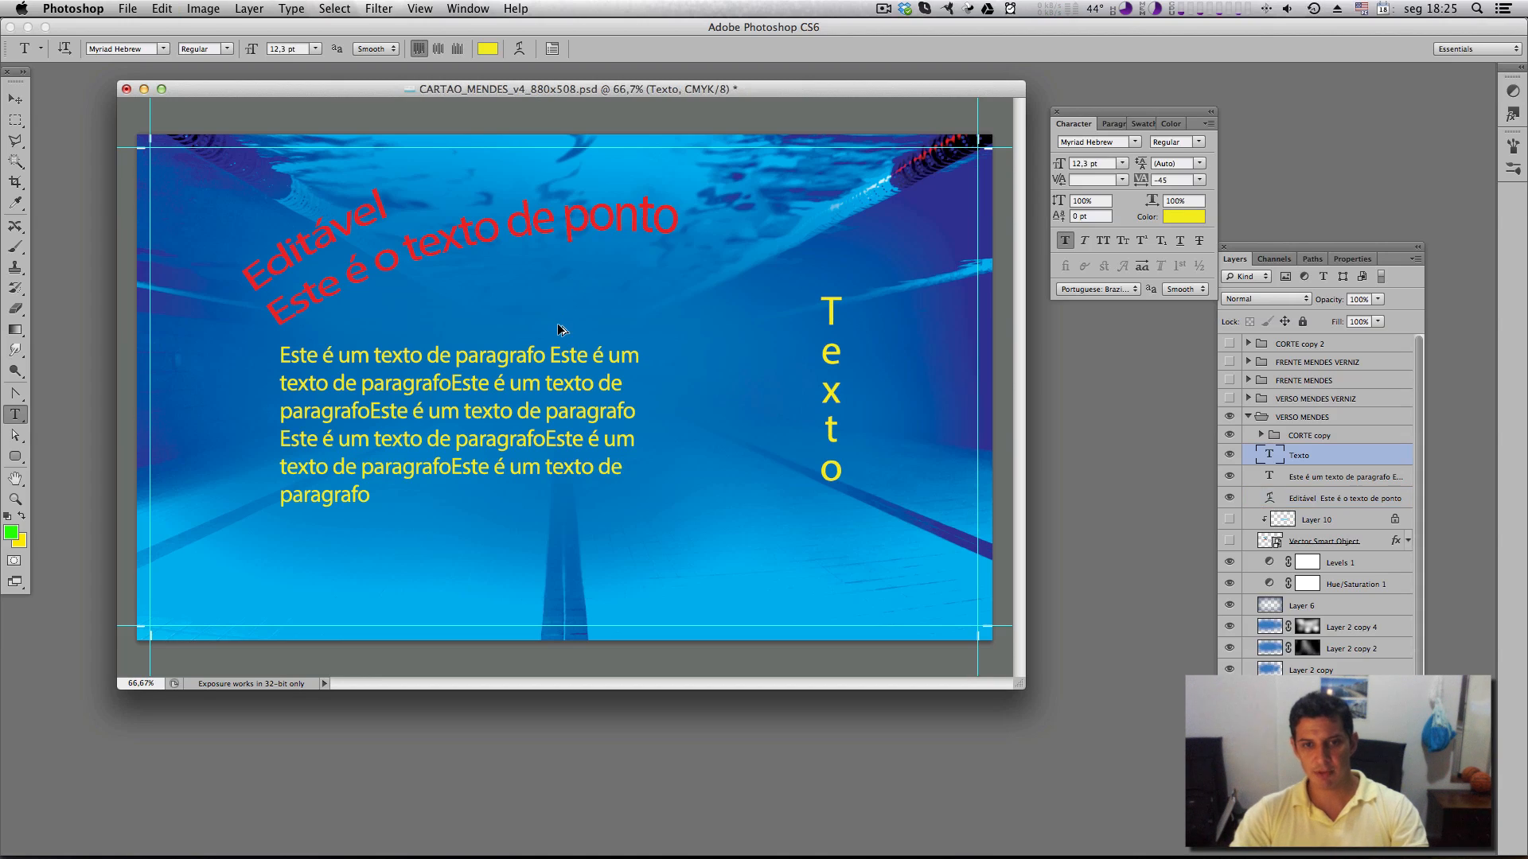
click(128, 9)
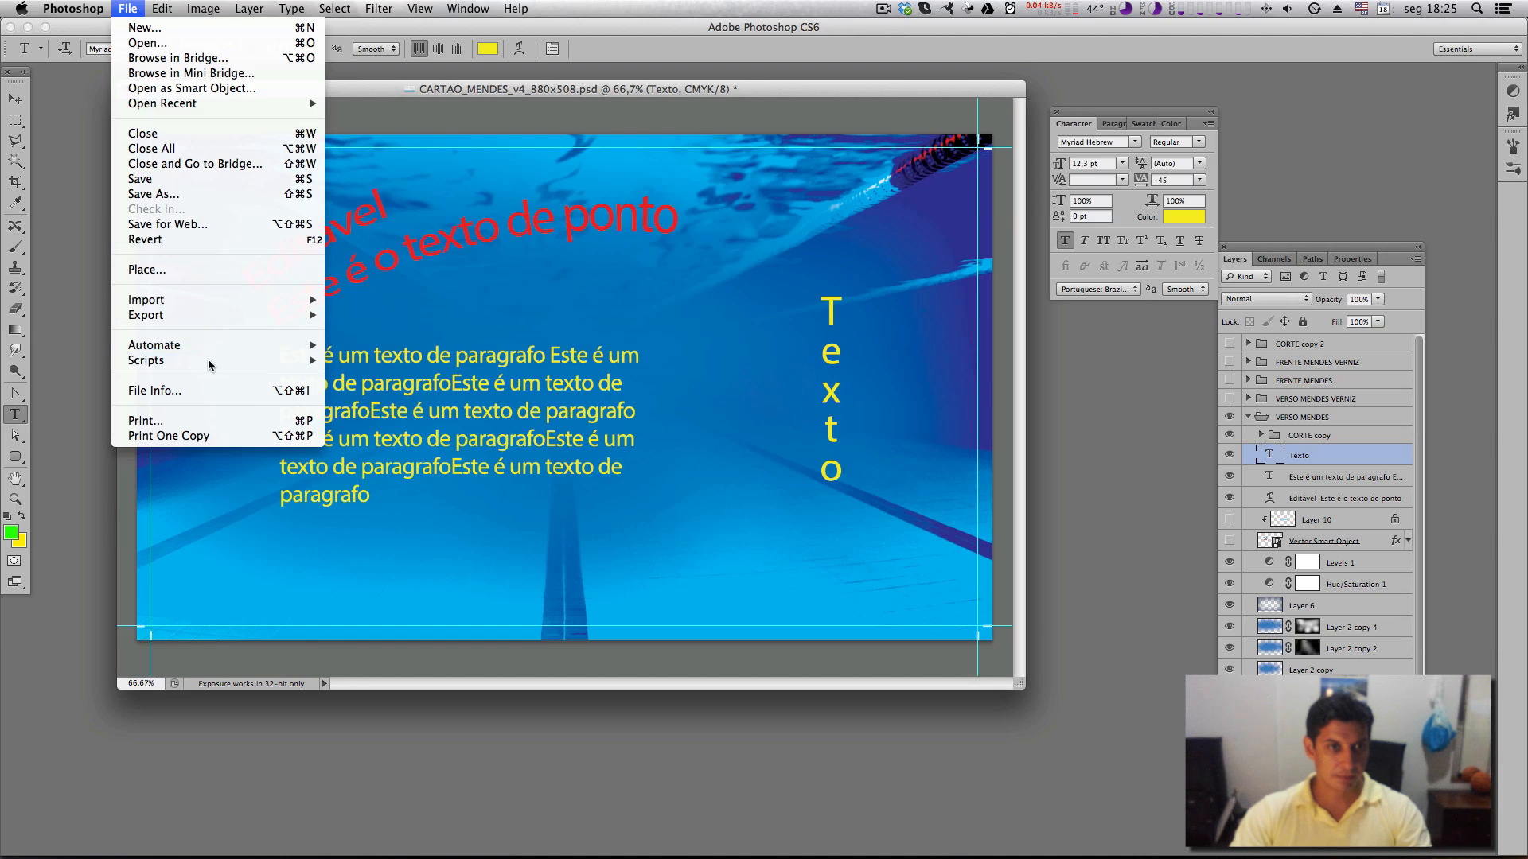
click(168, 244)
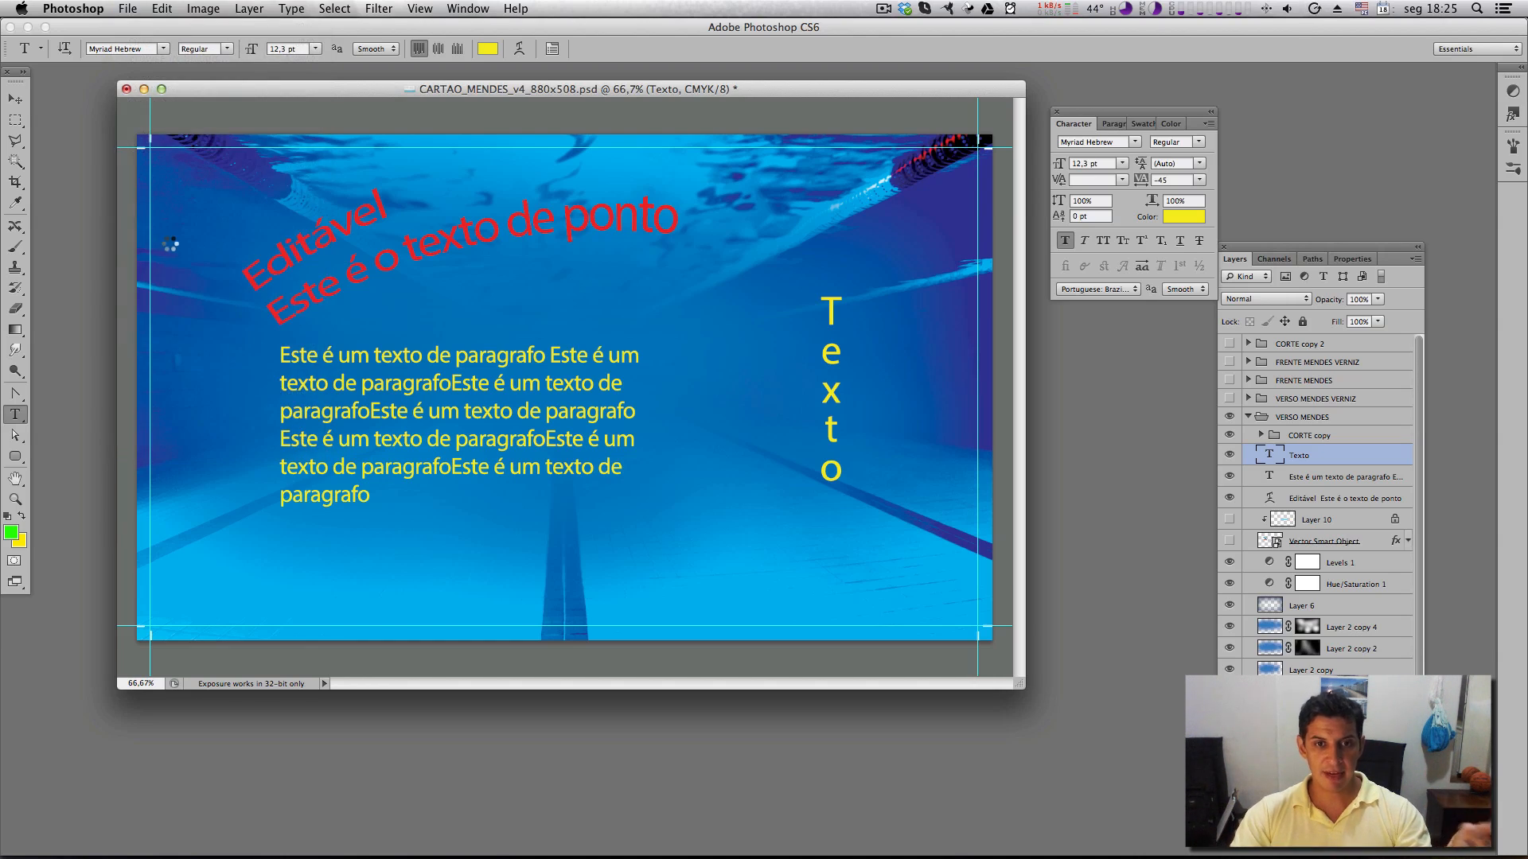
click(897, 311)
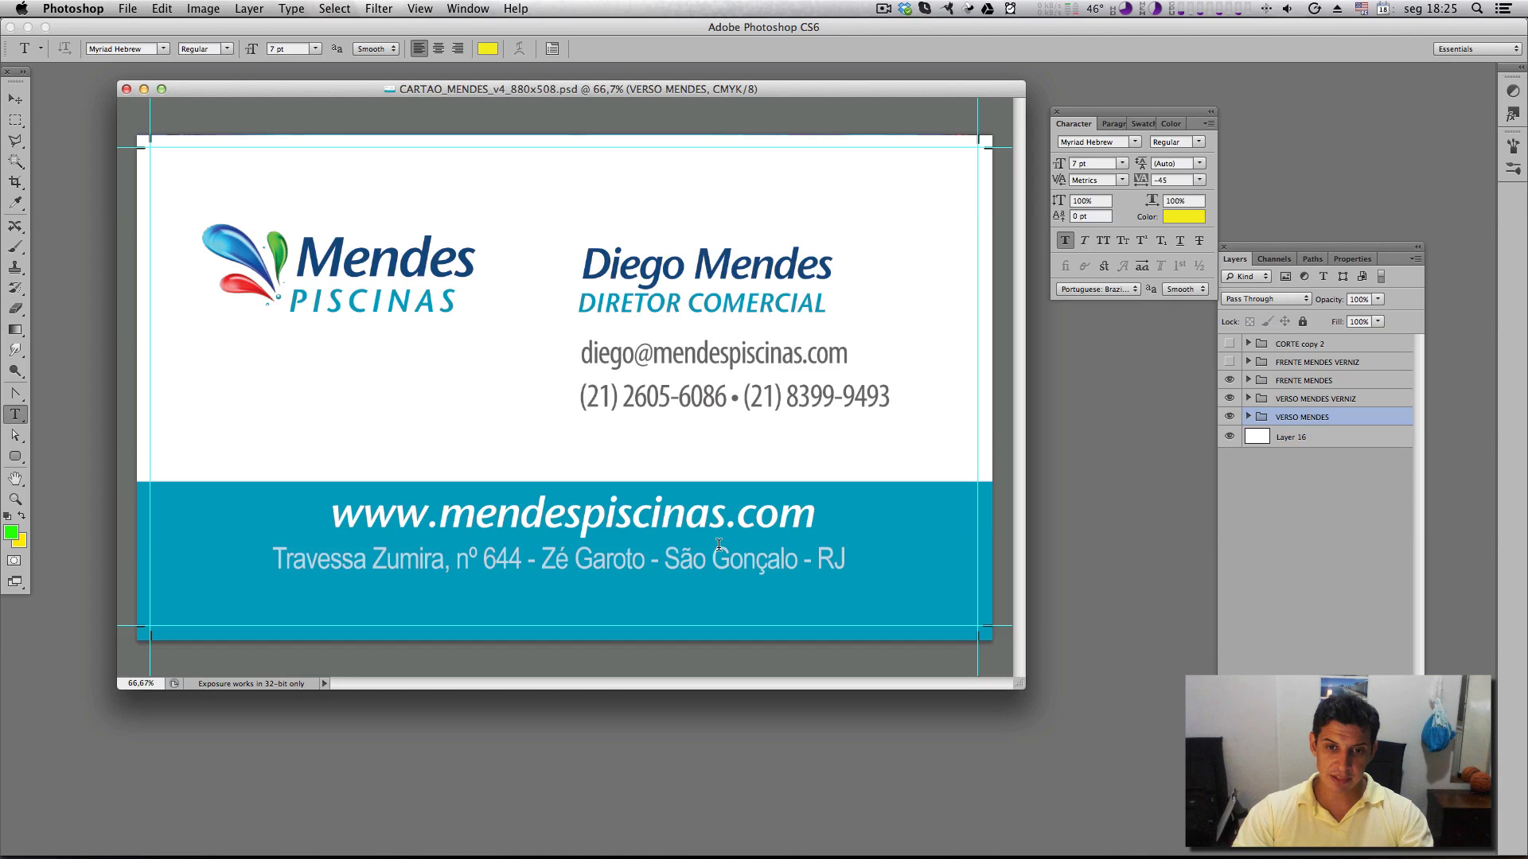
Examine the character settings of the e-mail line and the "DIRETOR COMERCIAL" text on the card front
click(713, 360)
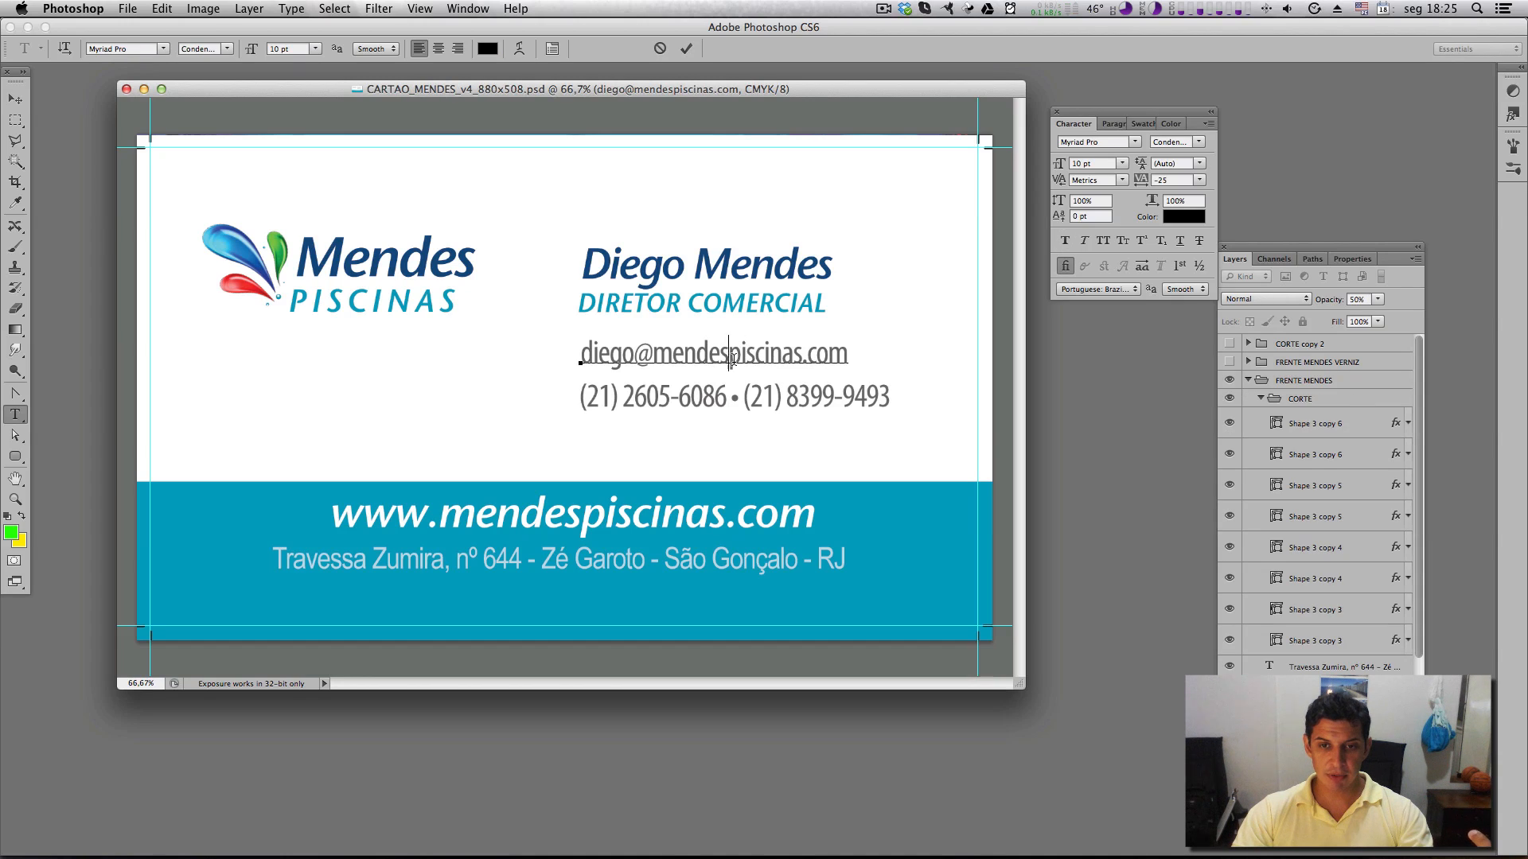
drag(713, 362, 845, 406)
key(Escape)
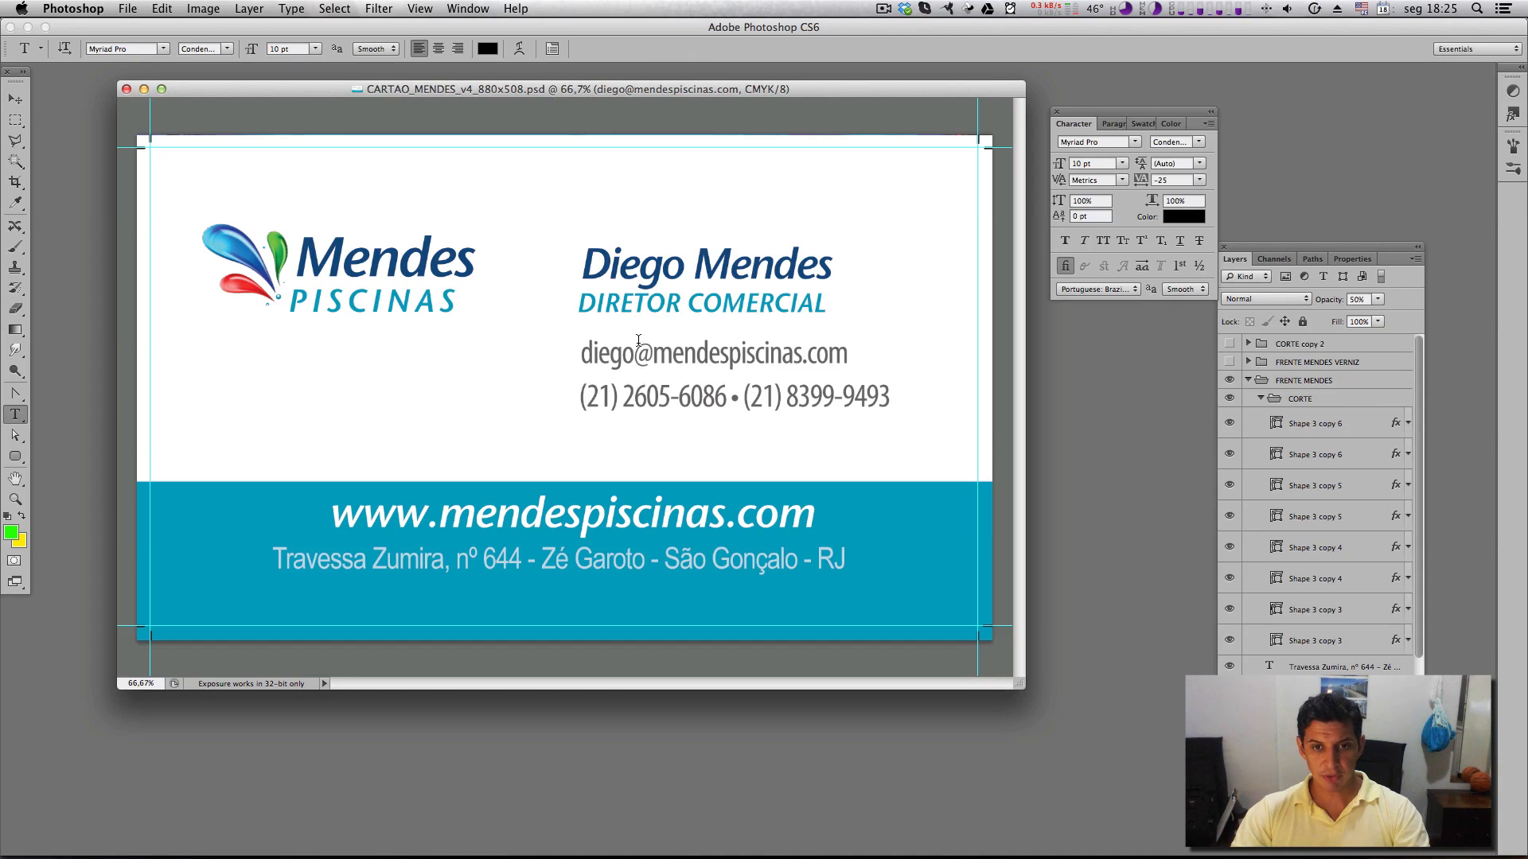
key(v)
mouse_move(782, 364)
mouse_down()
mouse_move(800, 355)
mouse_move(755, 366)
mouse_up()
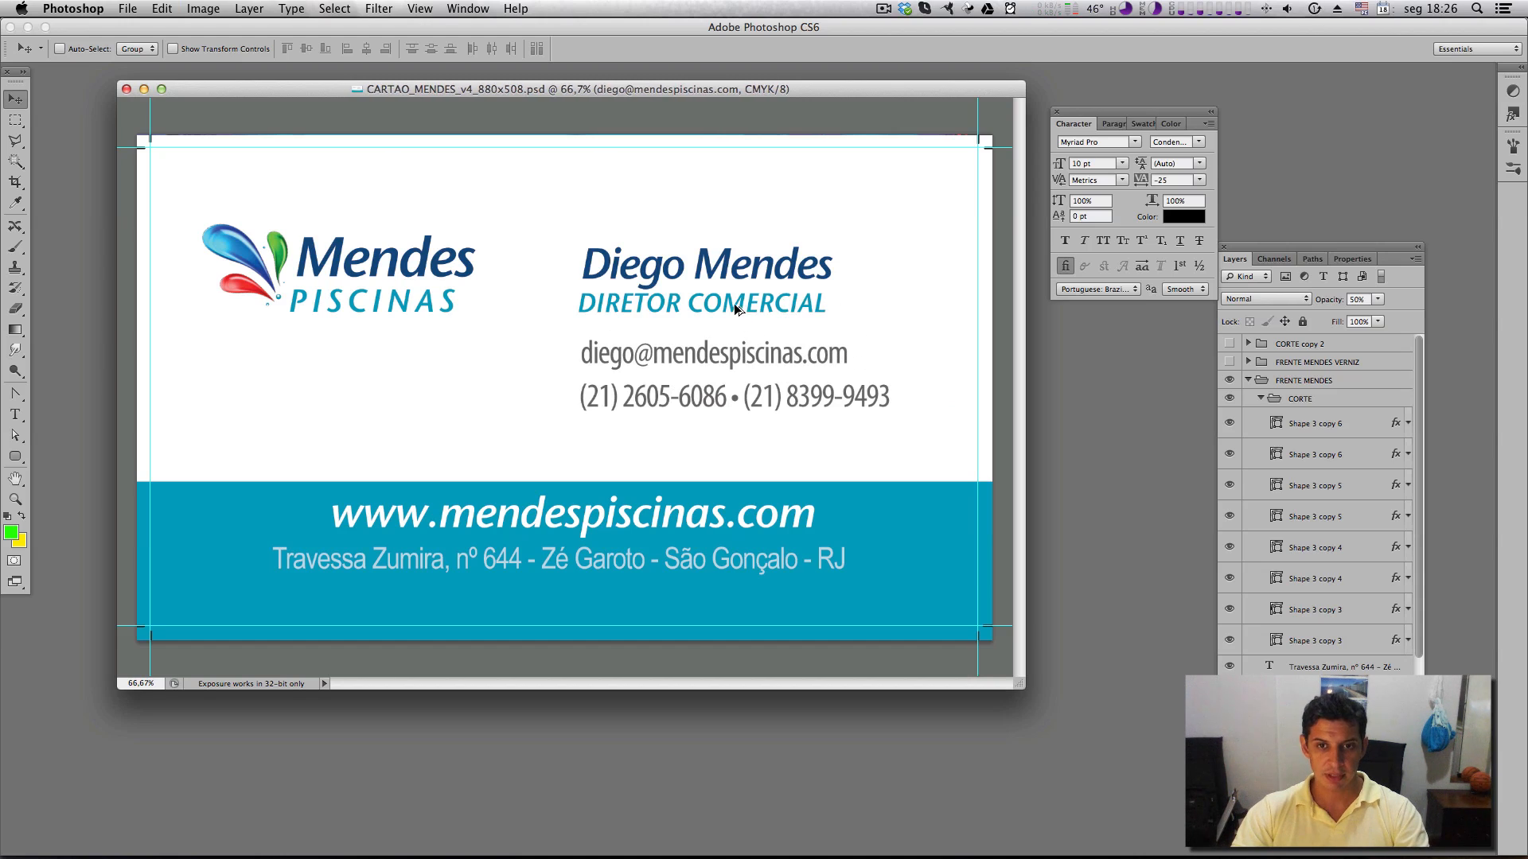
drag(734, 303, 743, 316)
key(super+z)
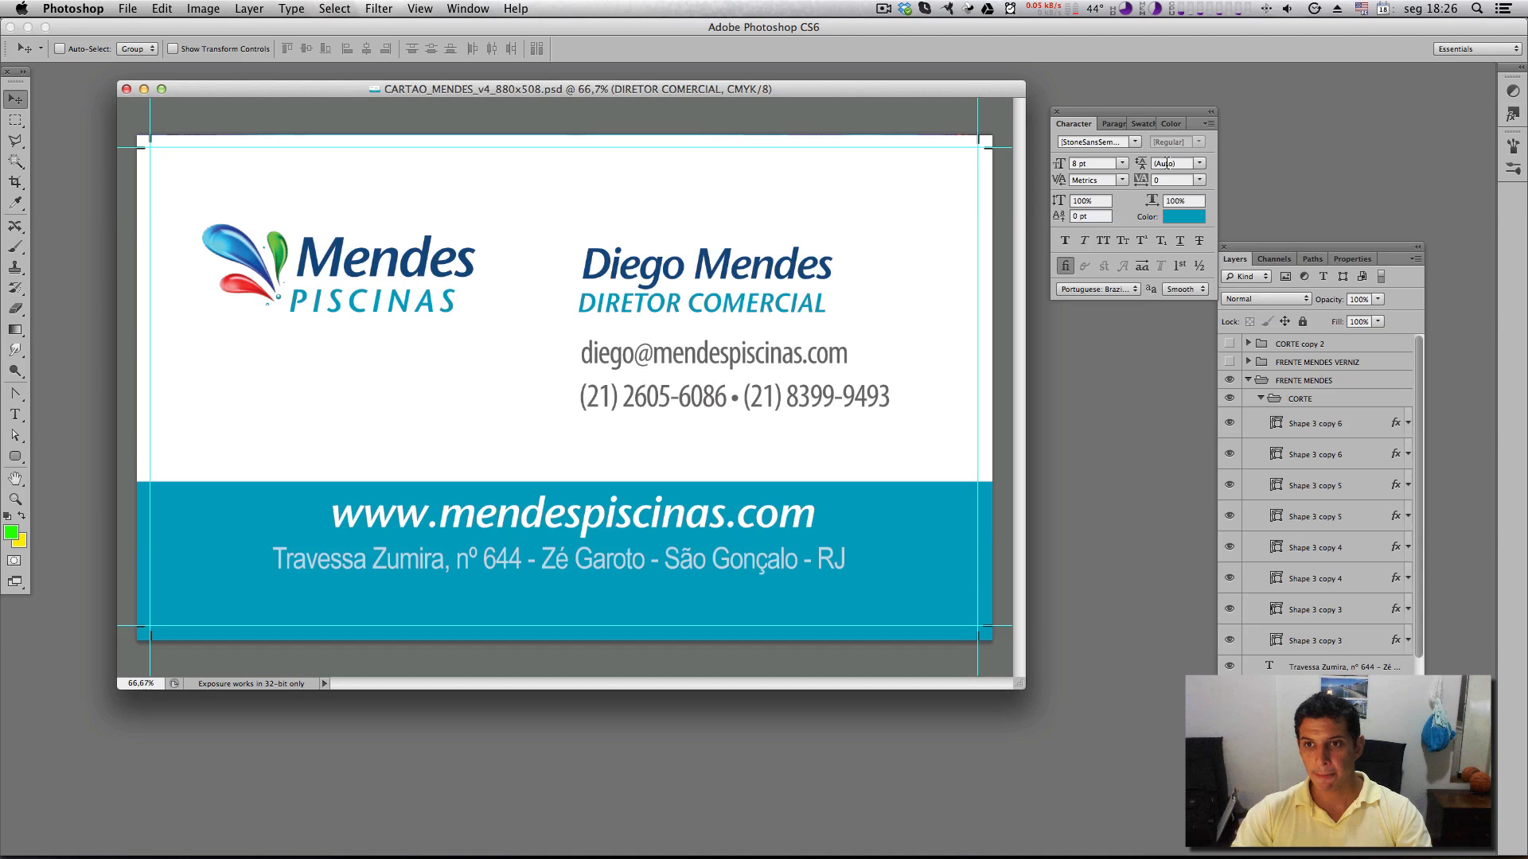
Select the card's e-mail and phone number text layers in turn to compare their character settings
super+click(705, 353)
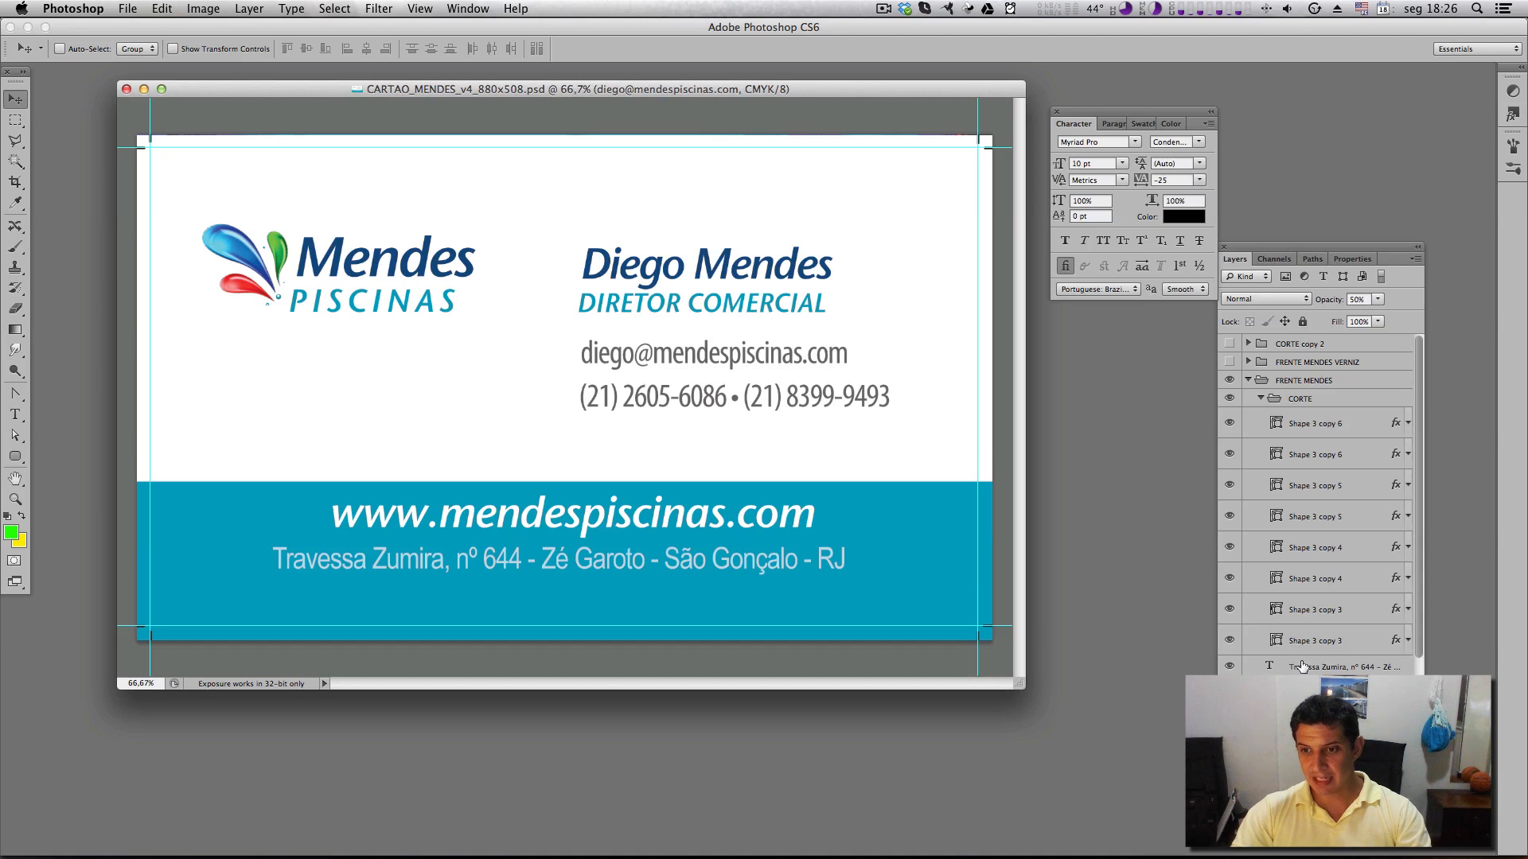
click(1345, 689)
click(1345, 668)
click(1345, 689)
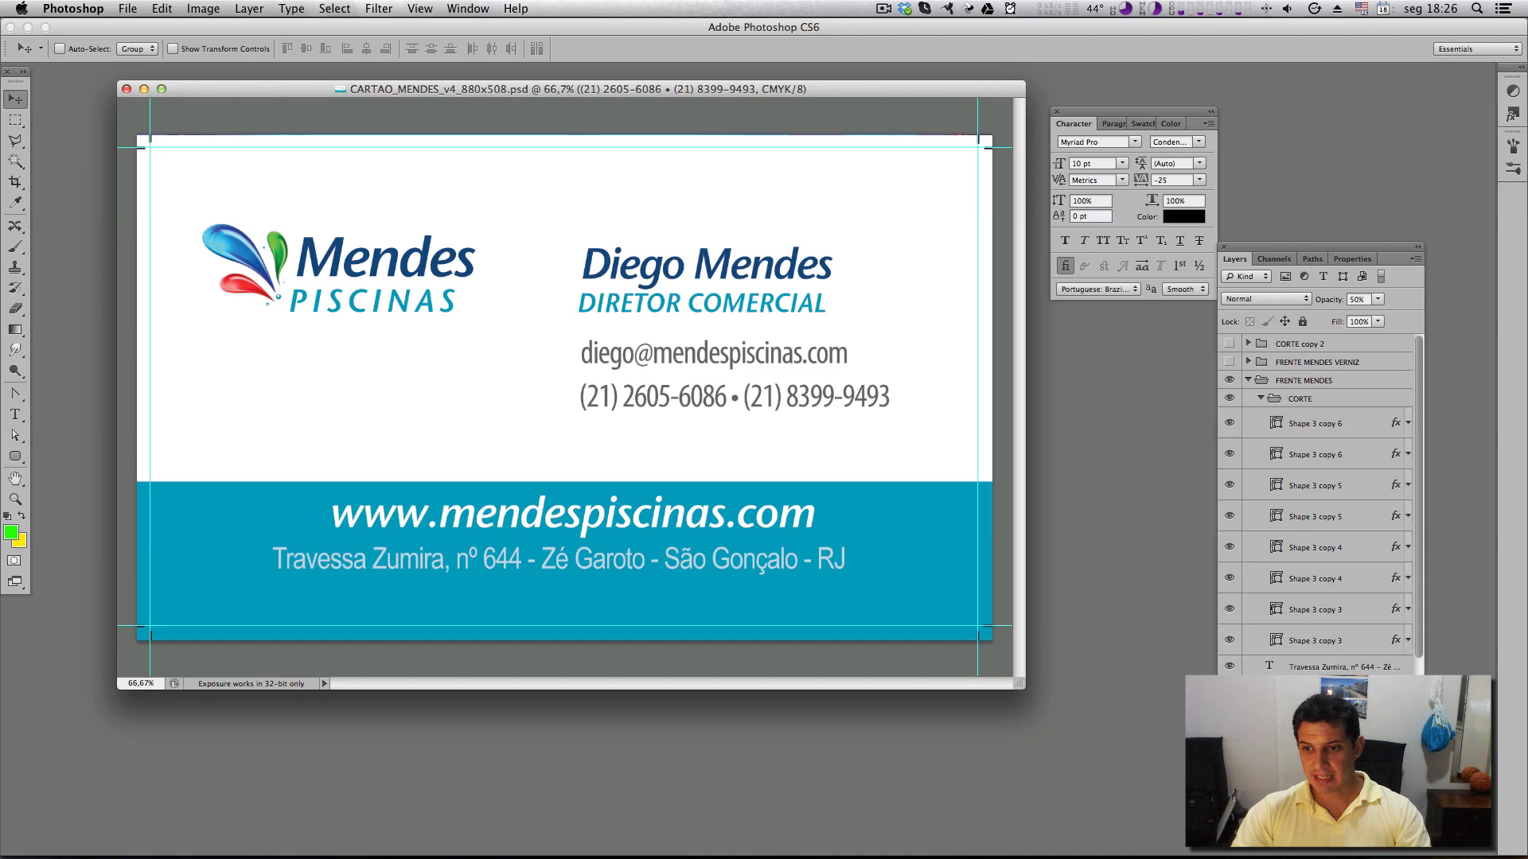
click(1345, 712)
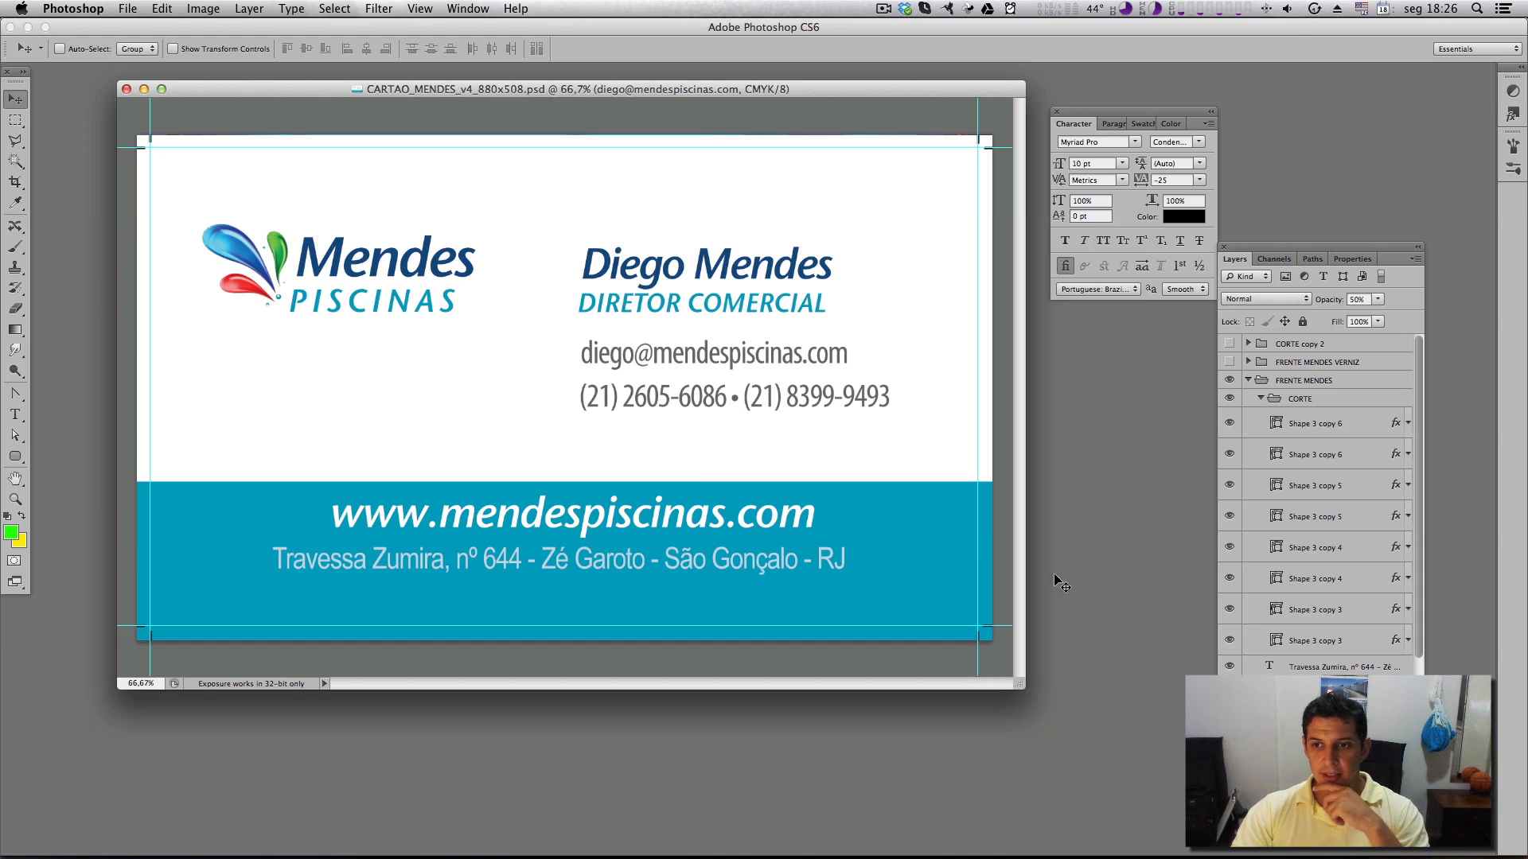
Hide the "FRENTE MENDES" and "VERSO MENDES VERNIZ" groups to view the card's back, and show "FRENTE MENDES" again
click(1248, 381)
click(1229, 381)
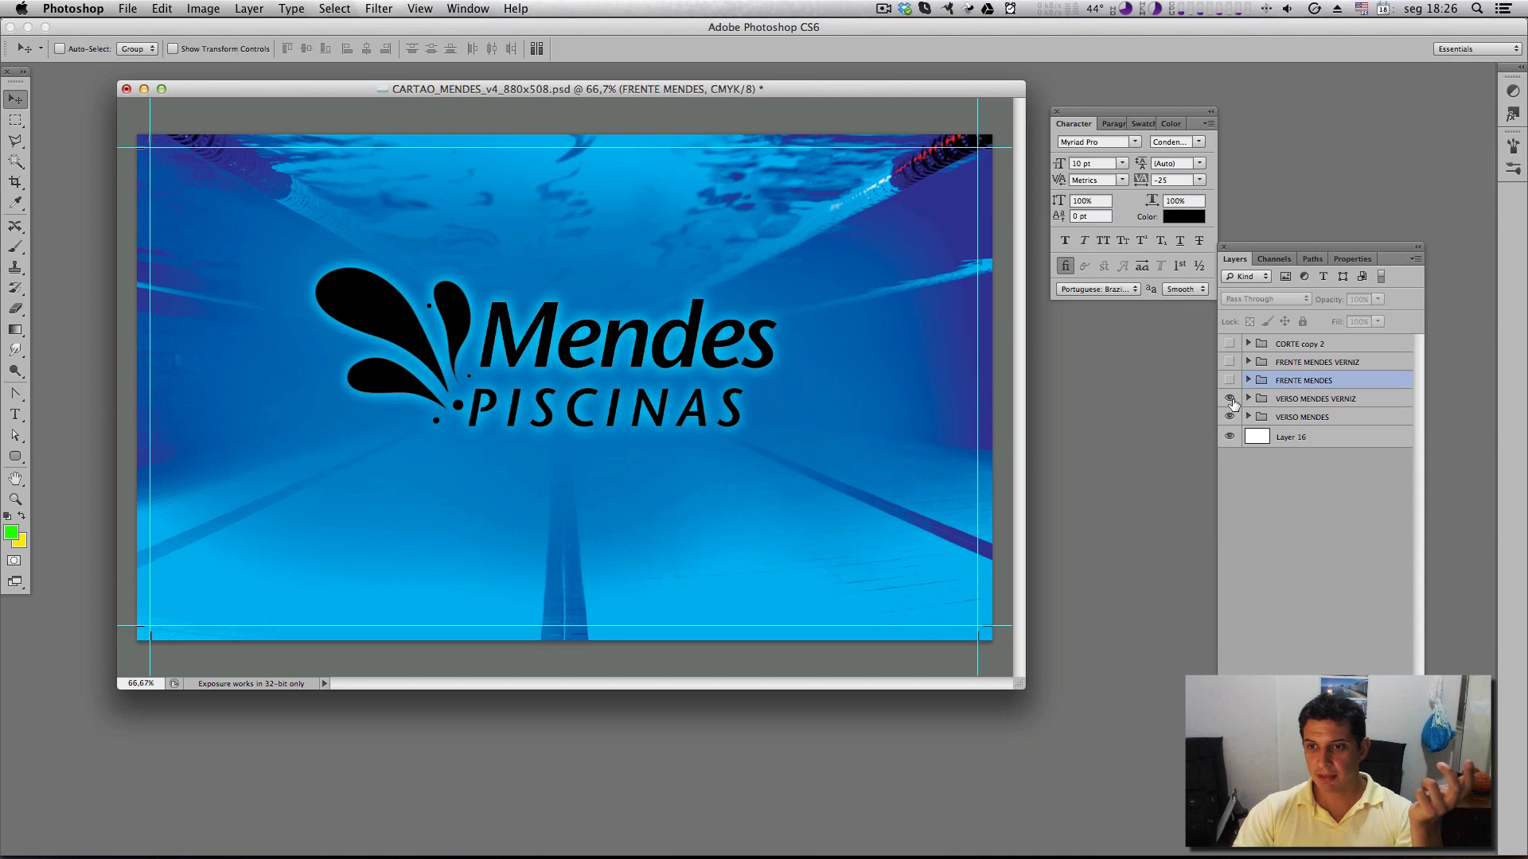
click(1230, 399)
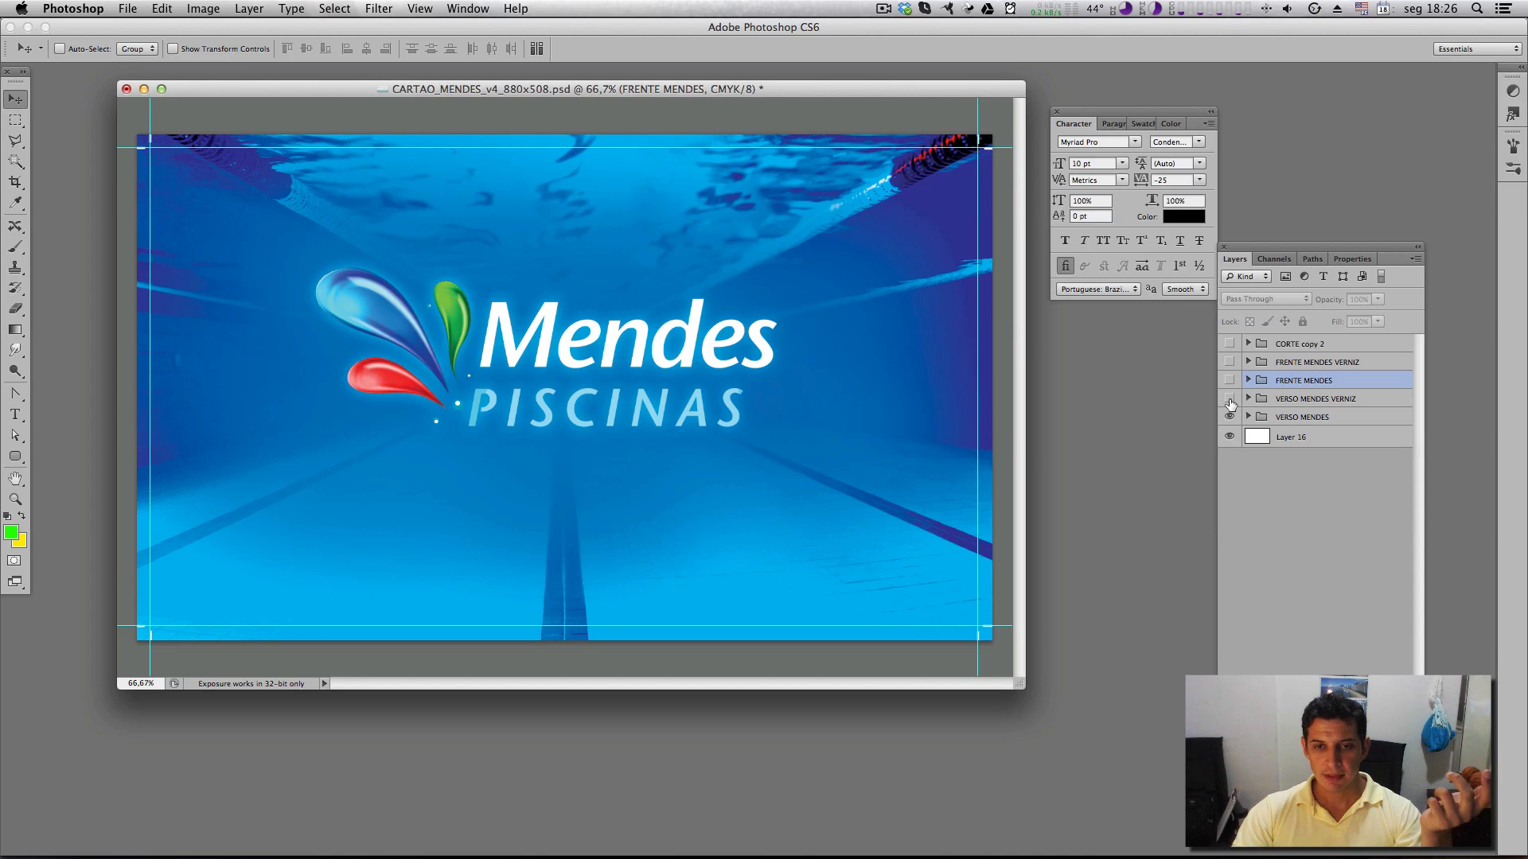
click(1229, 380)
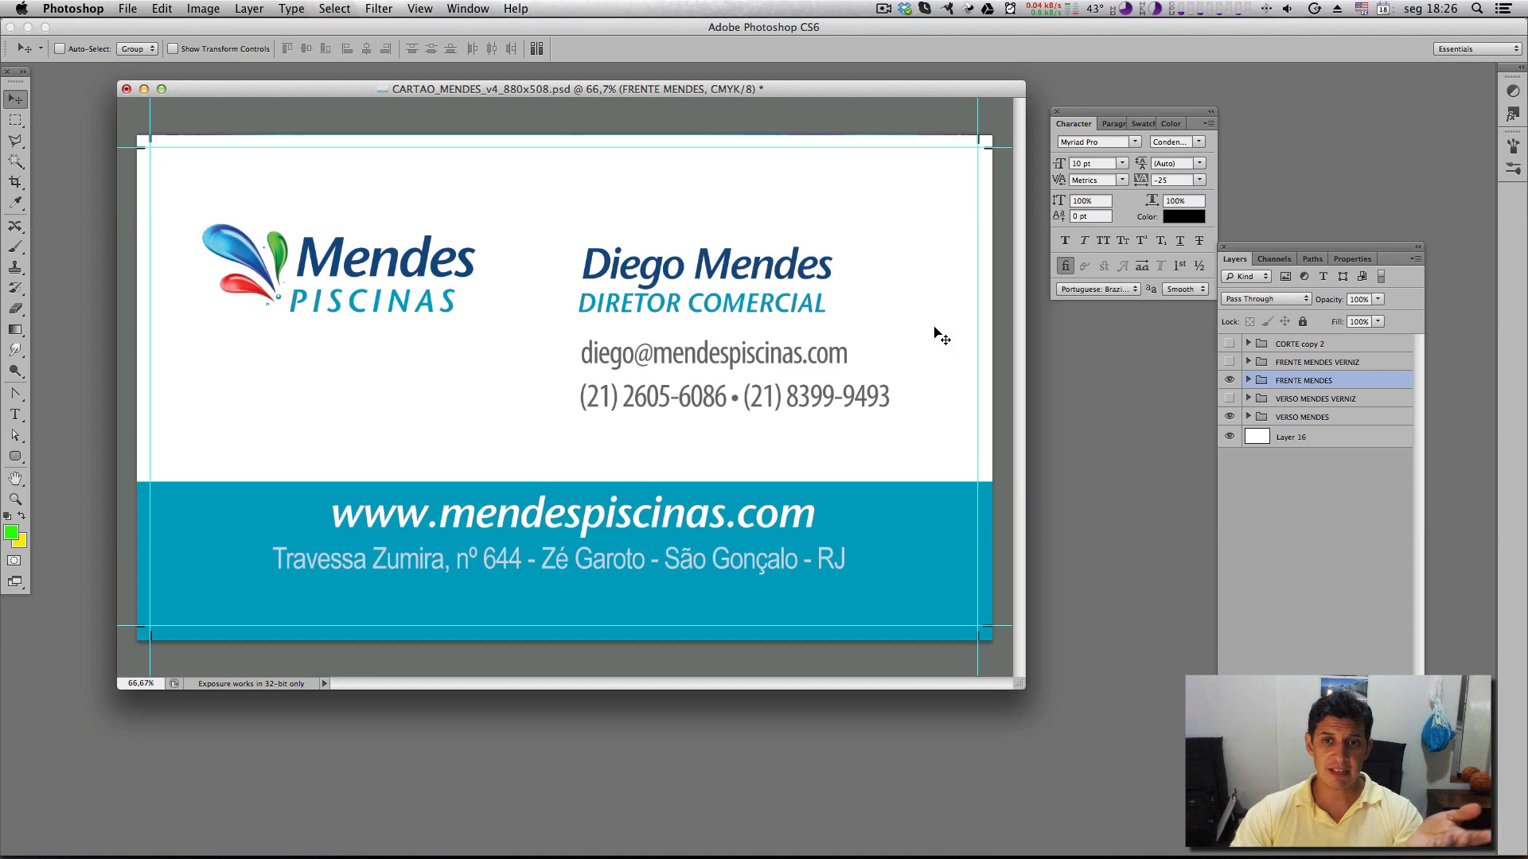
mouse_move(827, 94)
mouse_down()
mouse_move(820, 123)
mouse_move(805, 112)
mouse_up()
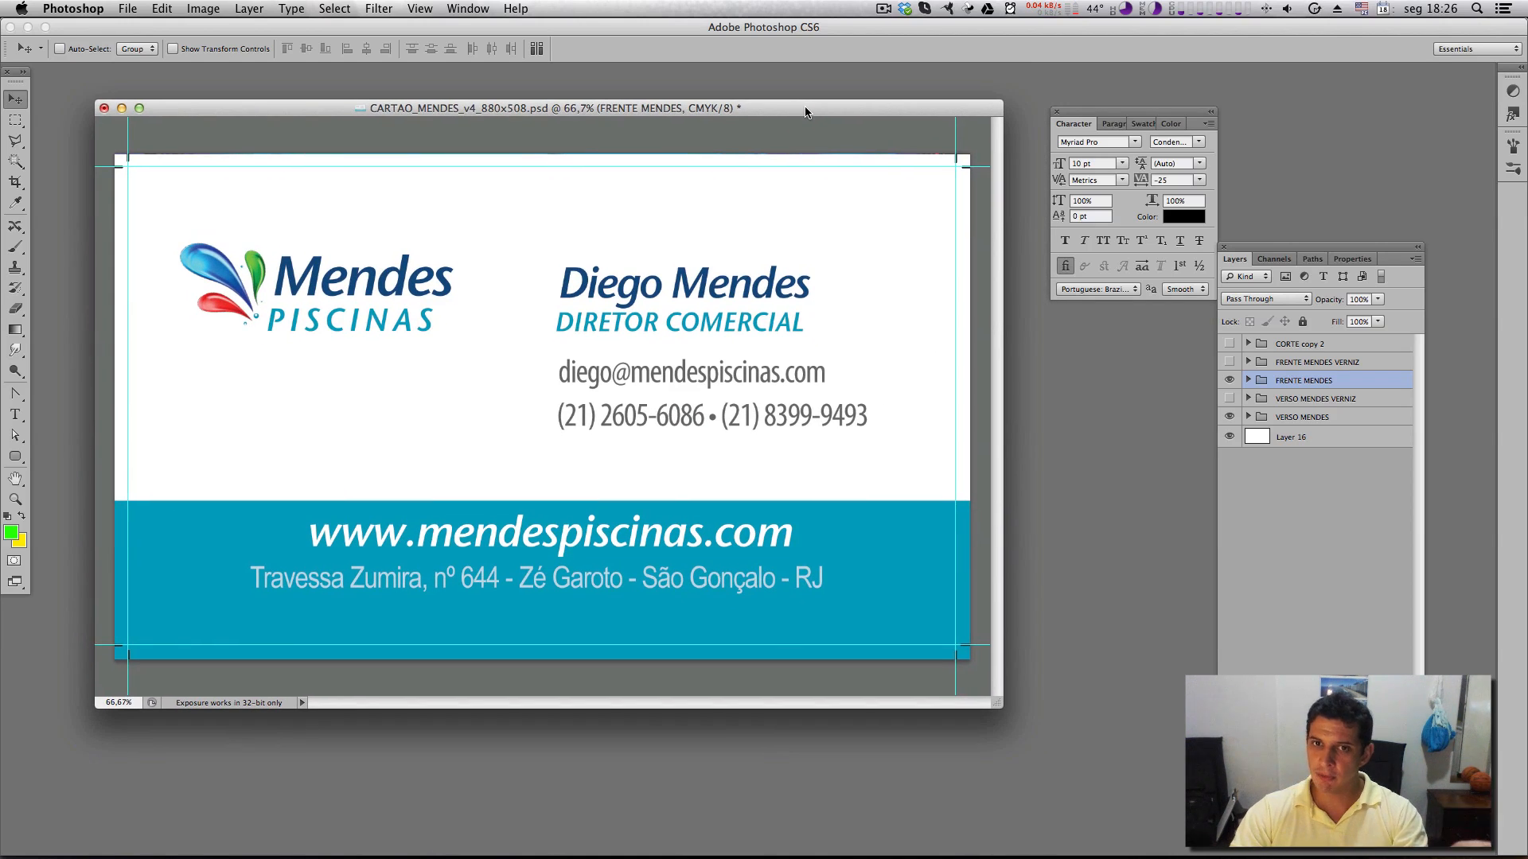